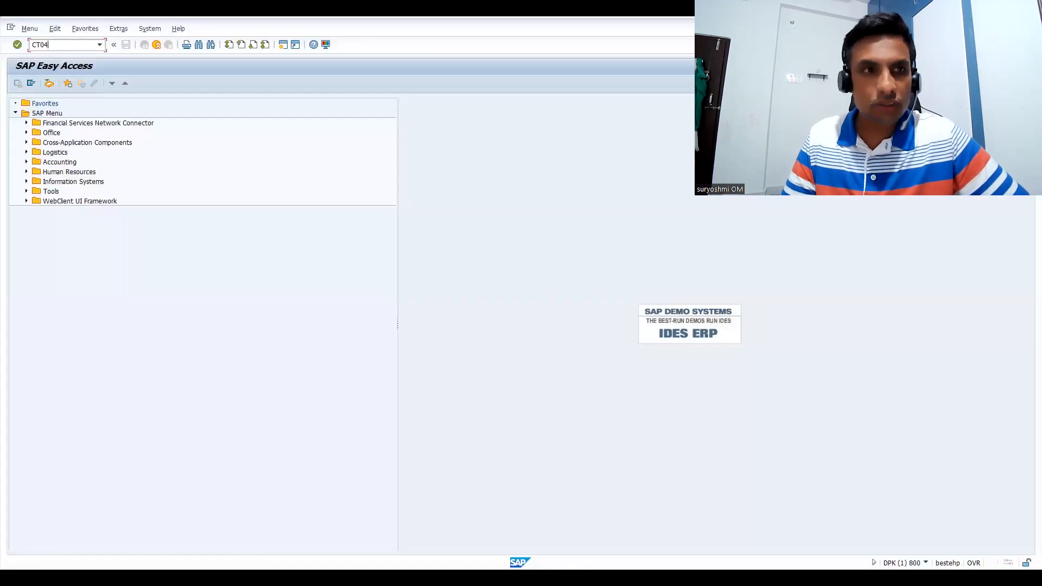
Open characteristic Z_IPHONE_MODEL for changing in transaction CT04, review its allowed values and exit
key(Return)
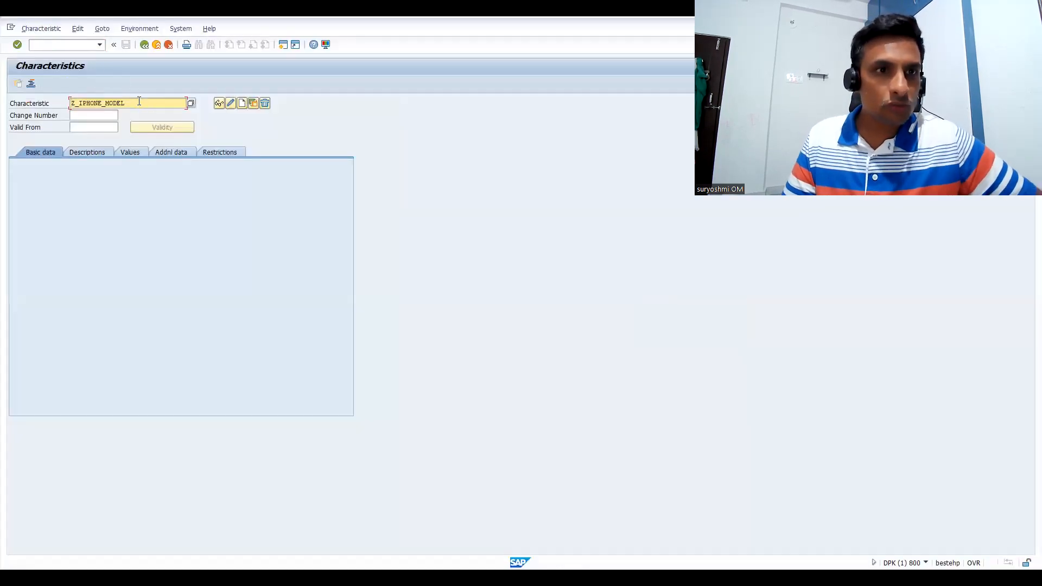
key(Return)
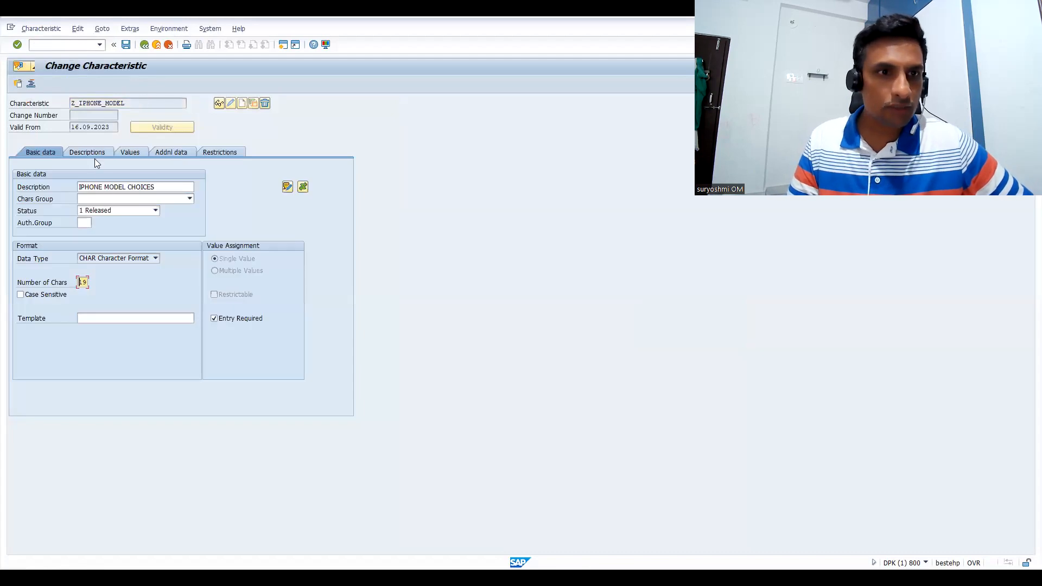
click(128, 152)
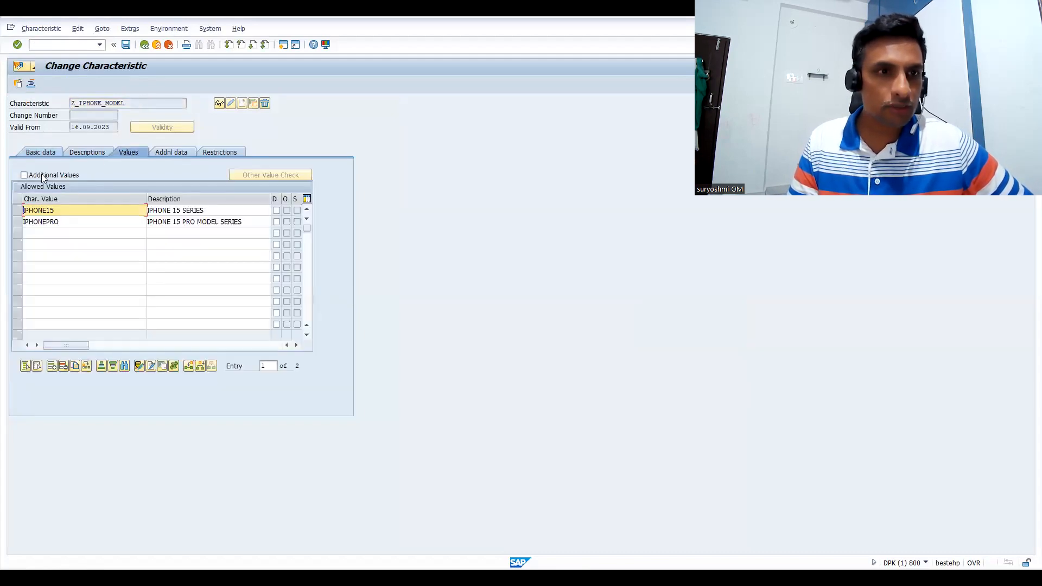
click(126, 44)
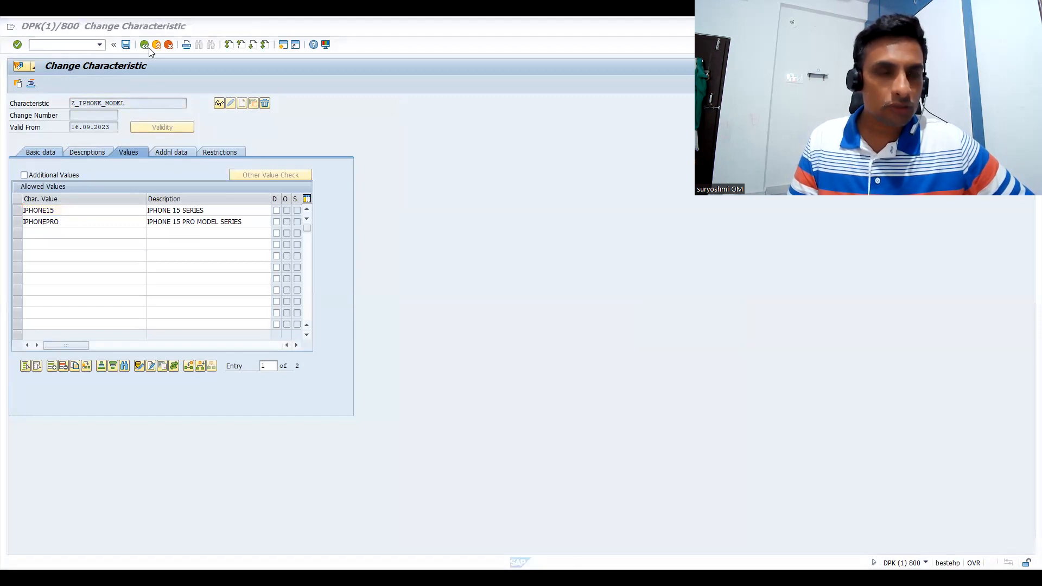
click(156, 45)
Open characteristic Z_PRICE for changing in transaction CT04 and review its basic data and allowed values
text(CT04)
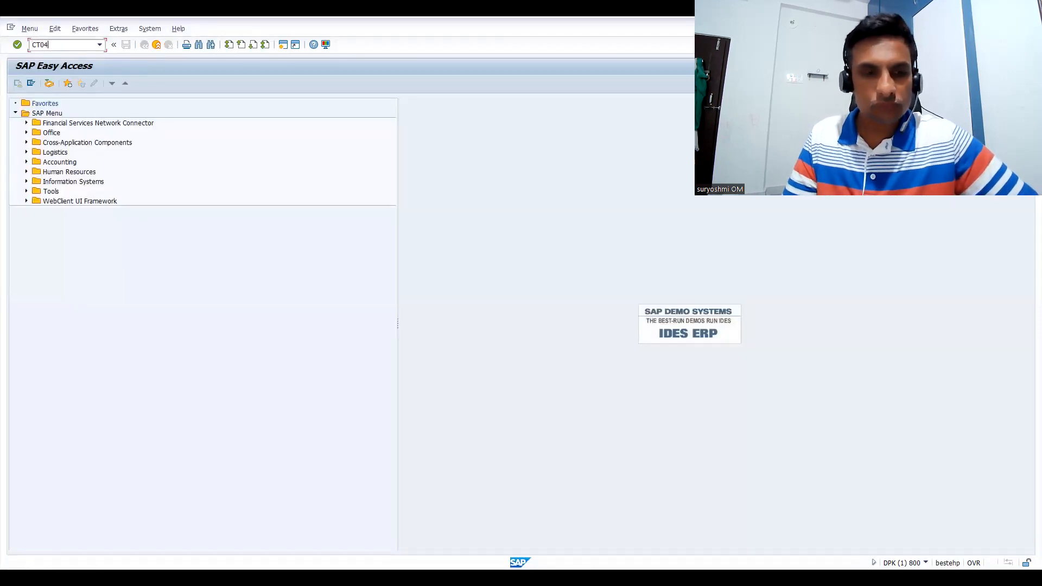
key(Return)
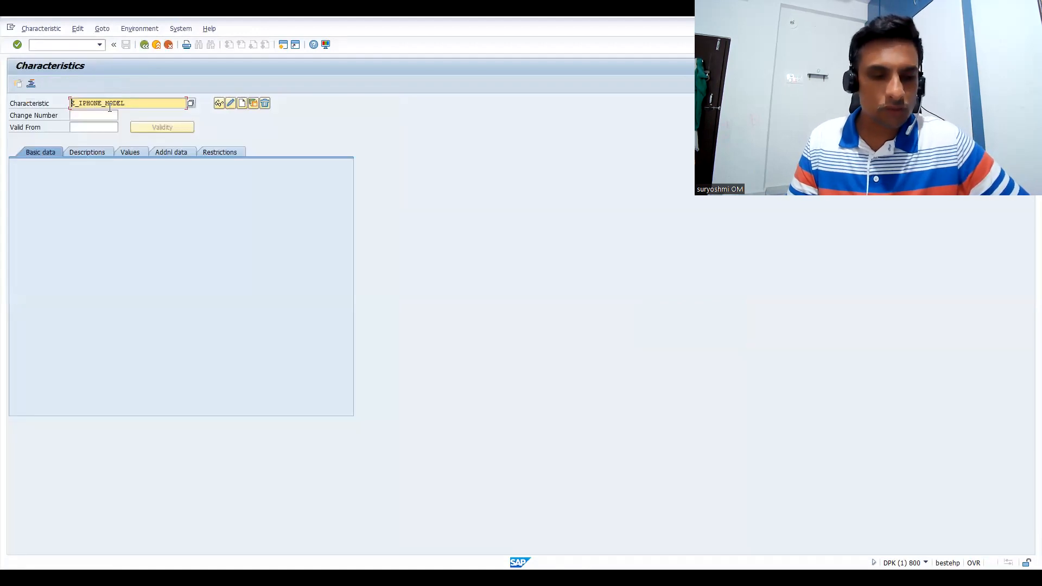
double_click(110, 104)
key(BackSpace)
key(Down)
key(Down)
key(Down)
key(Down)
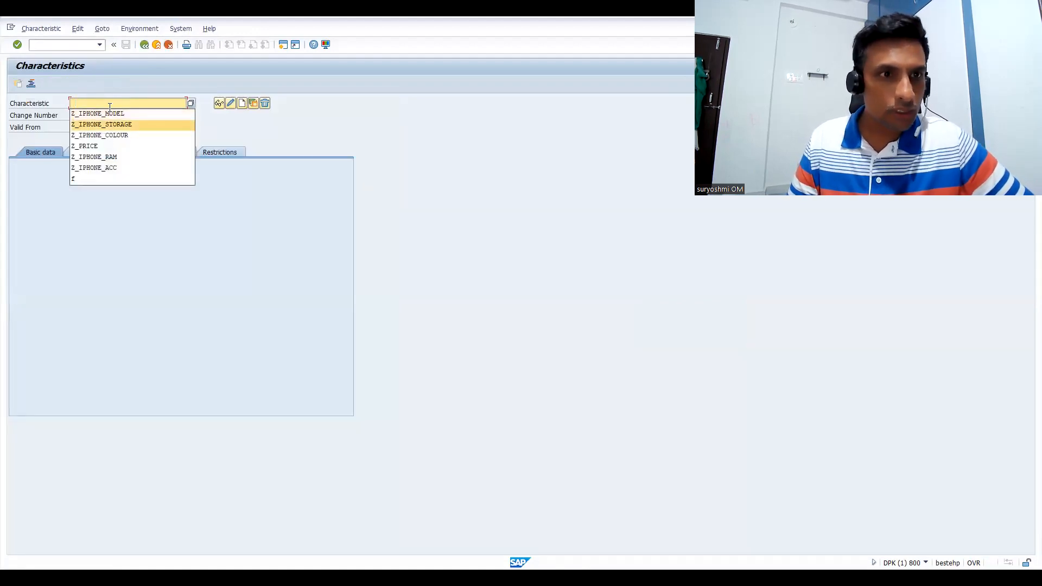
key(Return)
key(Return)
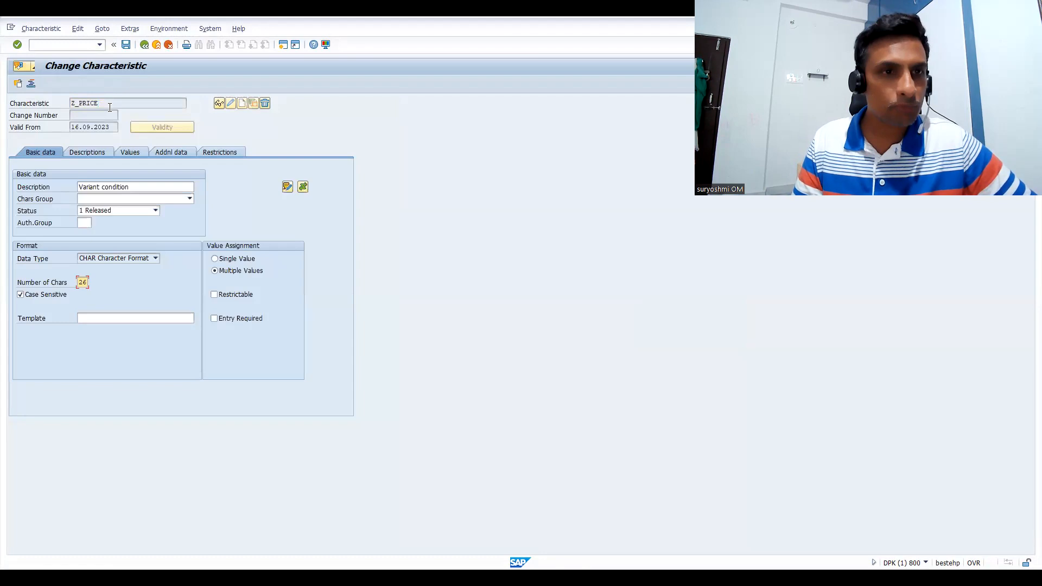
click(136, 152)
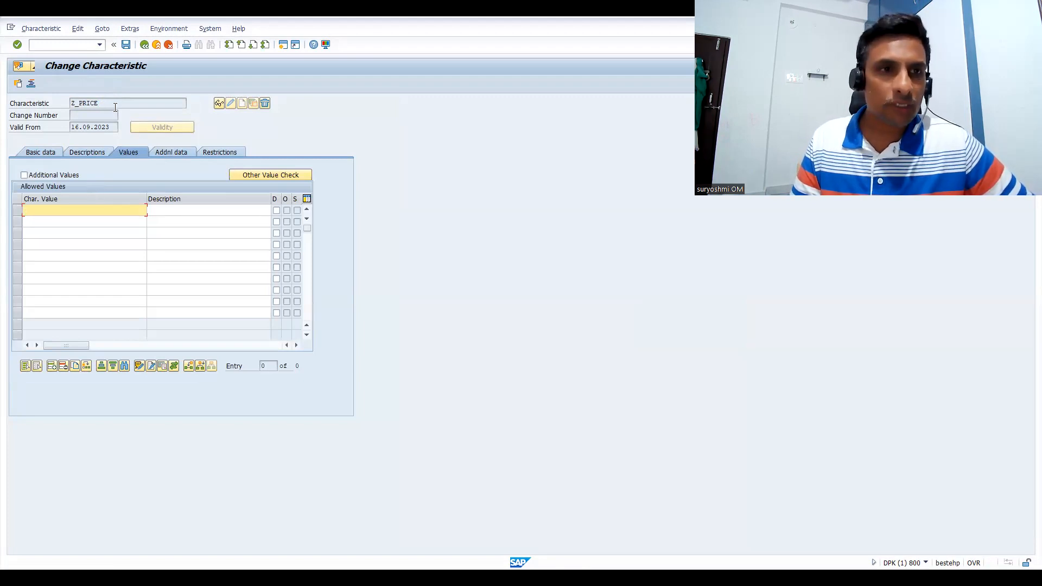
drag(110, 105, 31, 98)
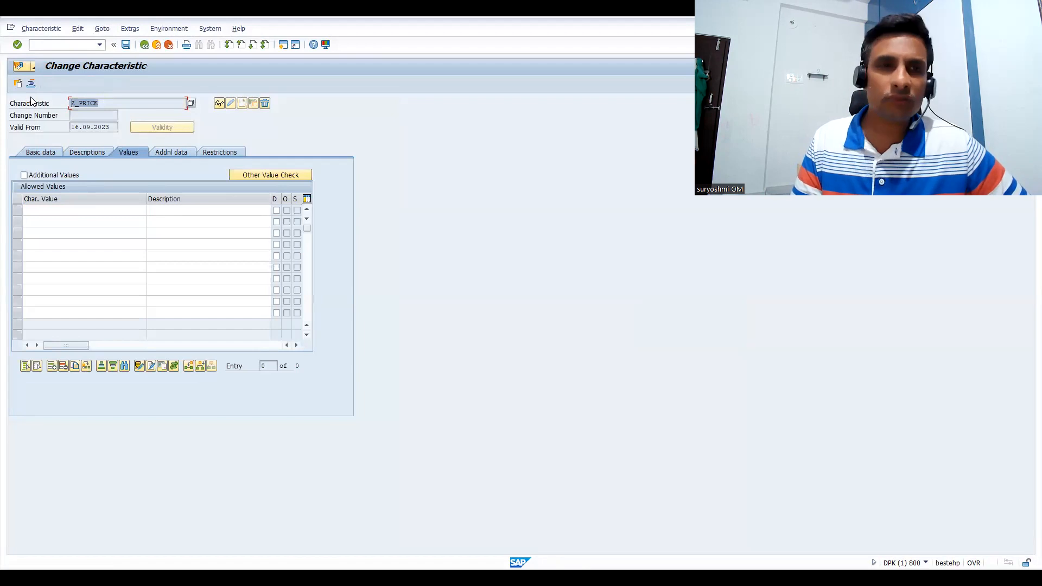
Start a new standard order in transaction VA01 and enter the customer number as sold-to party
click(63, 46)
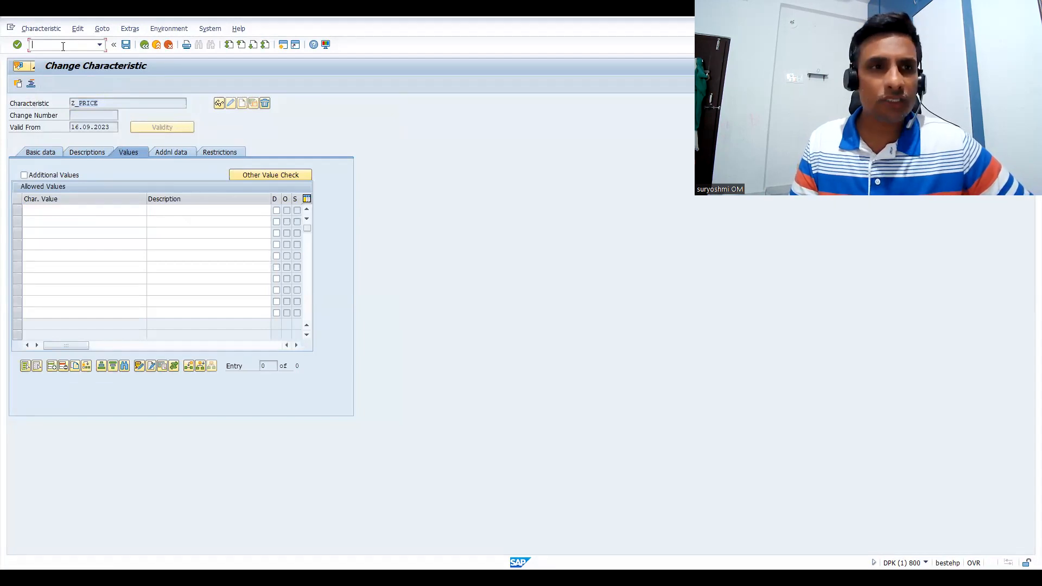
text(/NVA01)
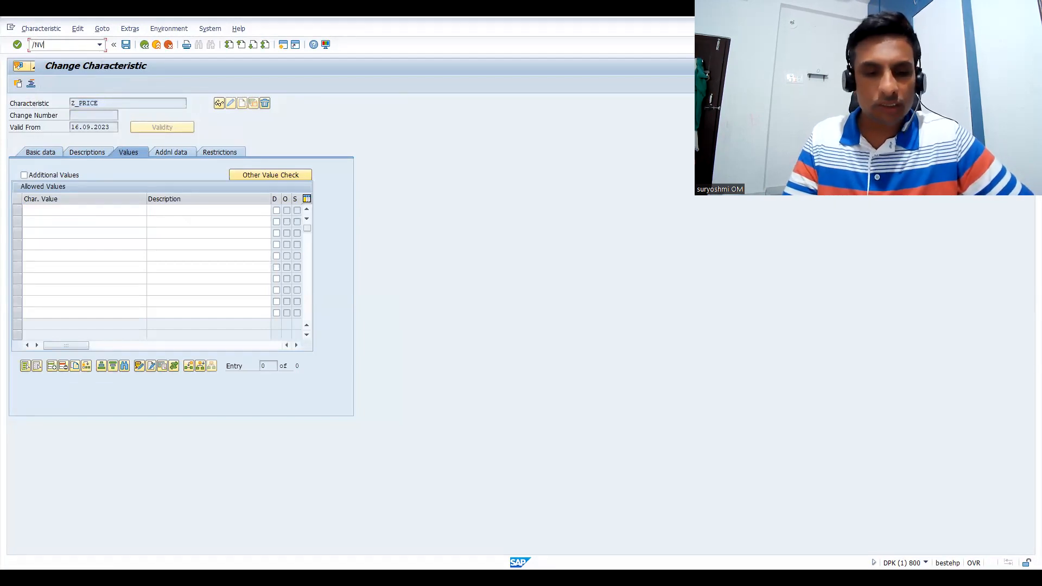
key(Return)
key(Return)
text(200023)
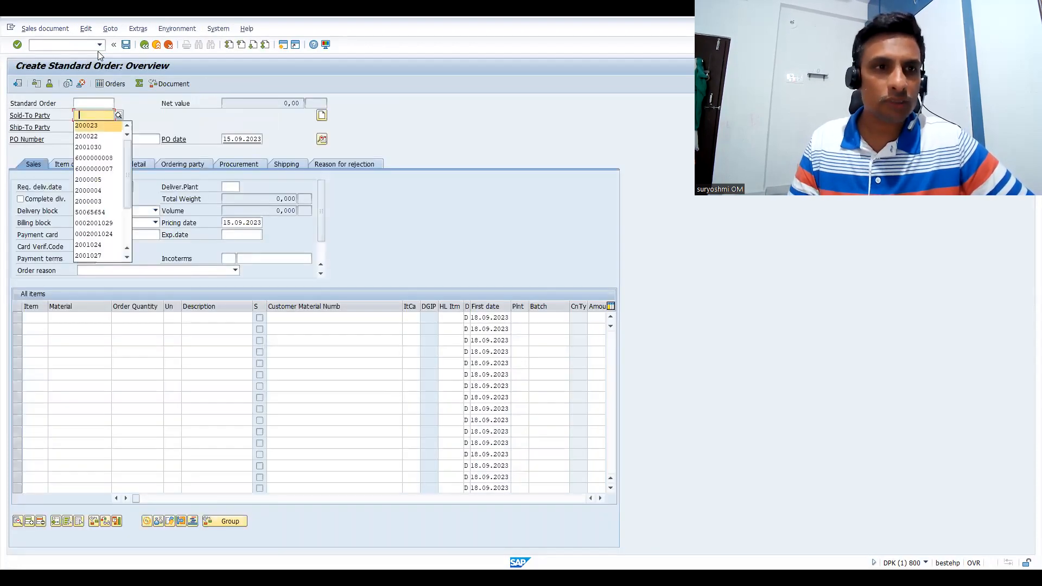
key(Down)
key(Return)
key(Return)
Add material 50065656 with an order quantity of 1 as the first item and open its characteristic value assignment
text(50065656)
key(Down)
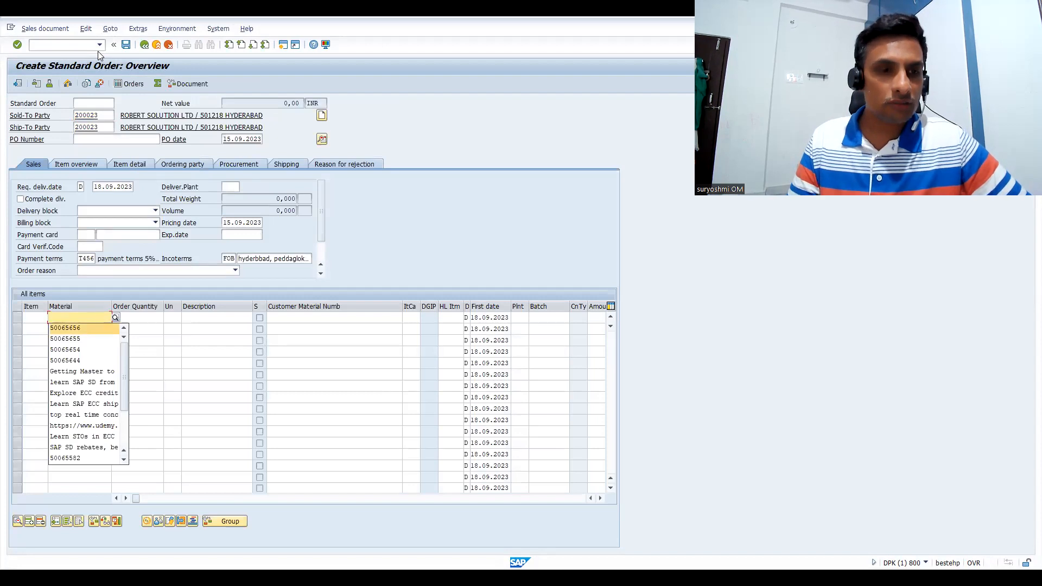
key(Return)
key(Tab)
text(1)
key(Return)
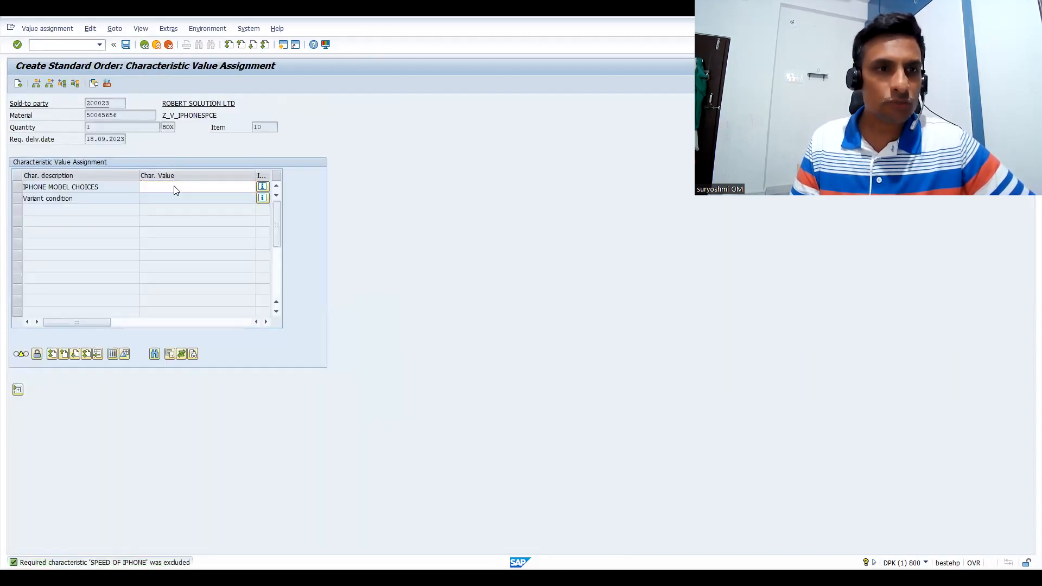
Assign IPHONE 15 PRO MODEL SERIES as the iPhone model and 256 GB STORAGE as the storage requirement
key(F4)
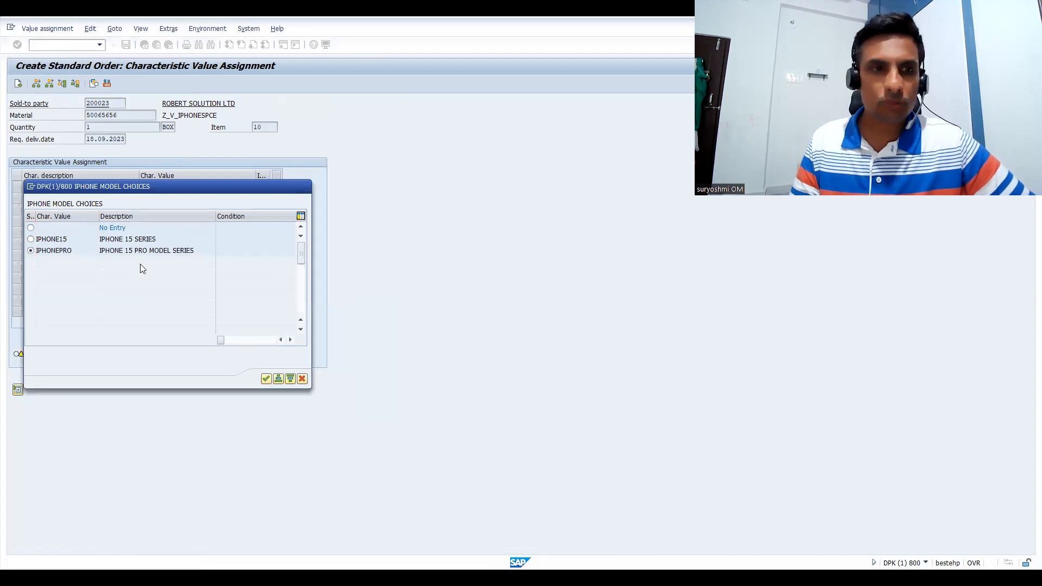
key(Return)
click(149, 199)
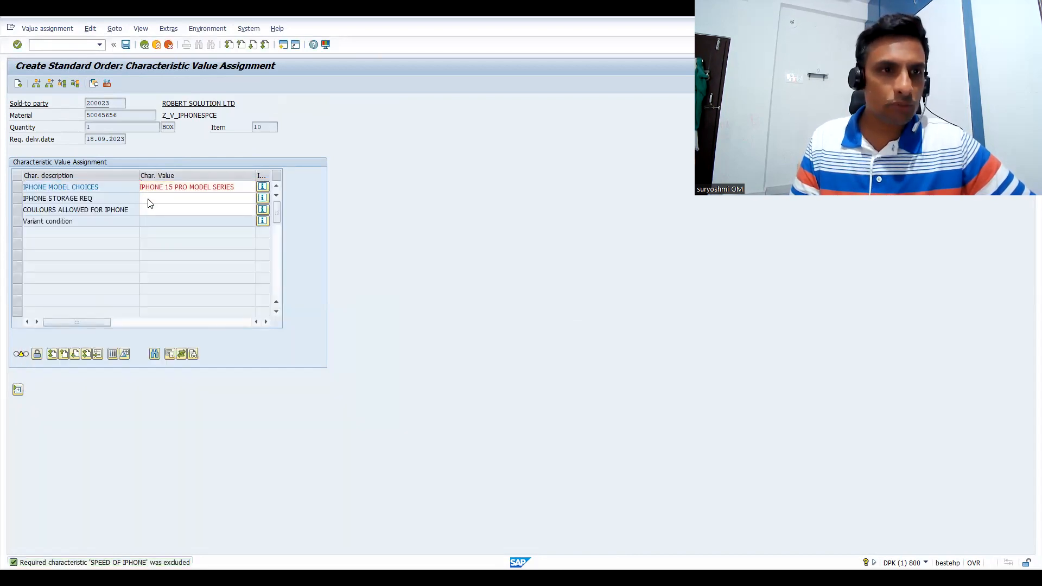
key(F4)
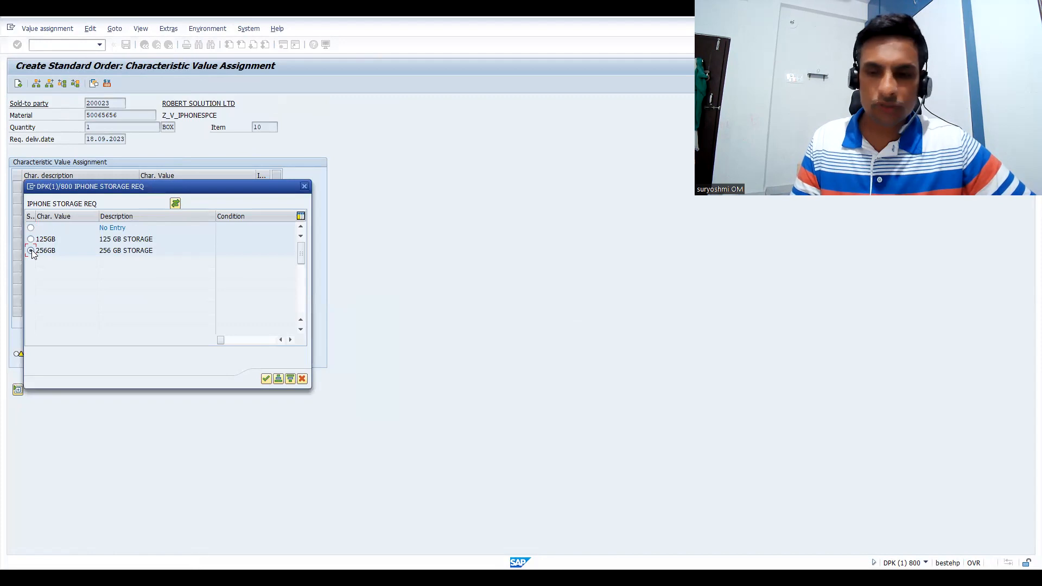
click(31, 250)
Assign GARDEN GREEN as the iPhone colour and SIX GB as the speed of the iPhone
click(163, 208)
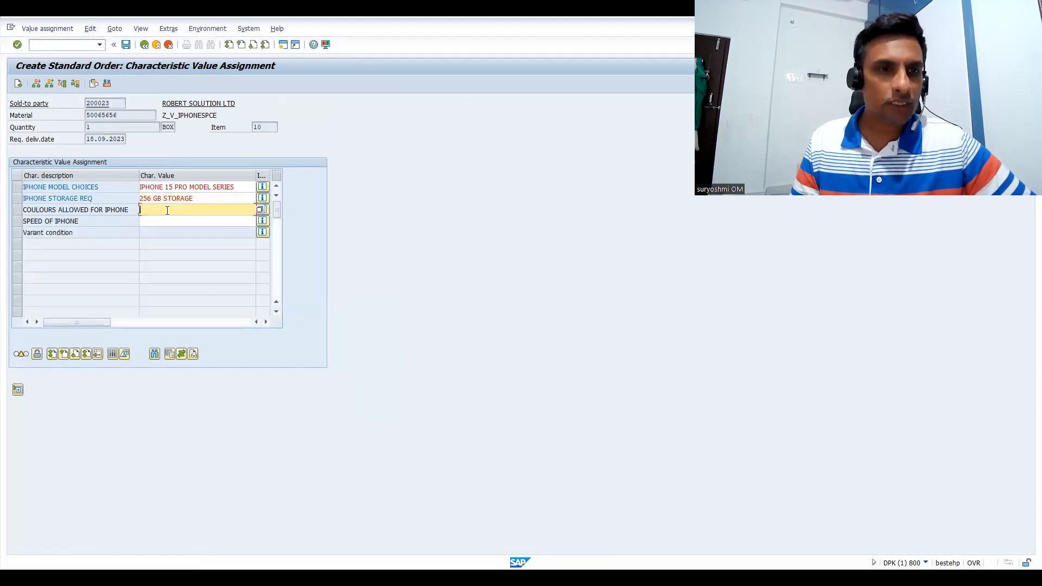
key(F4)
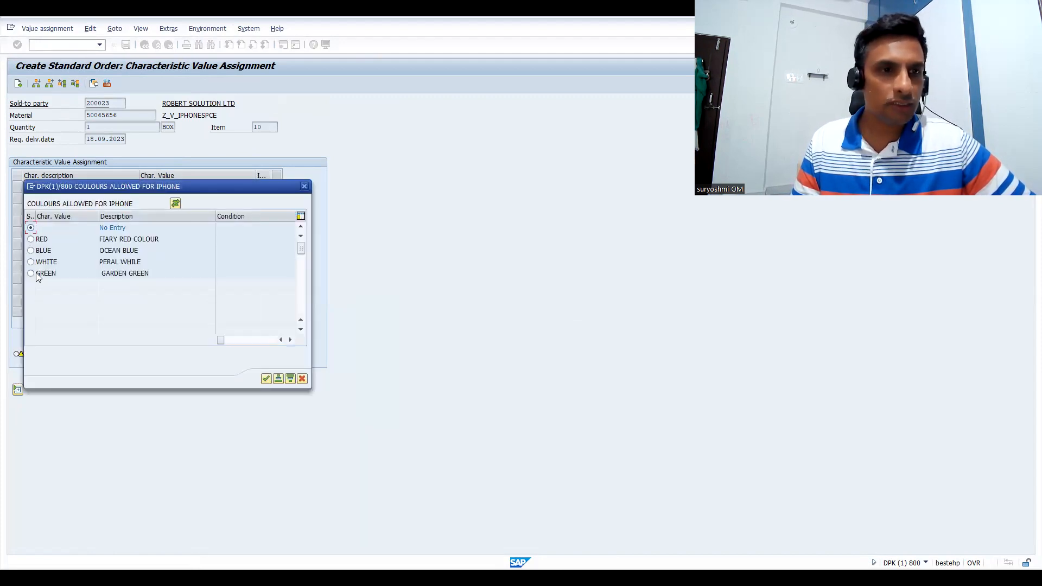
click(31, 273)
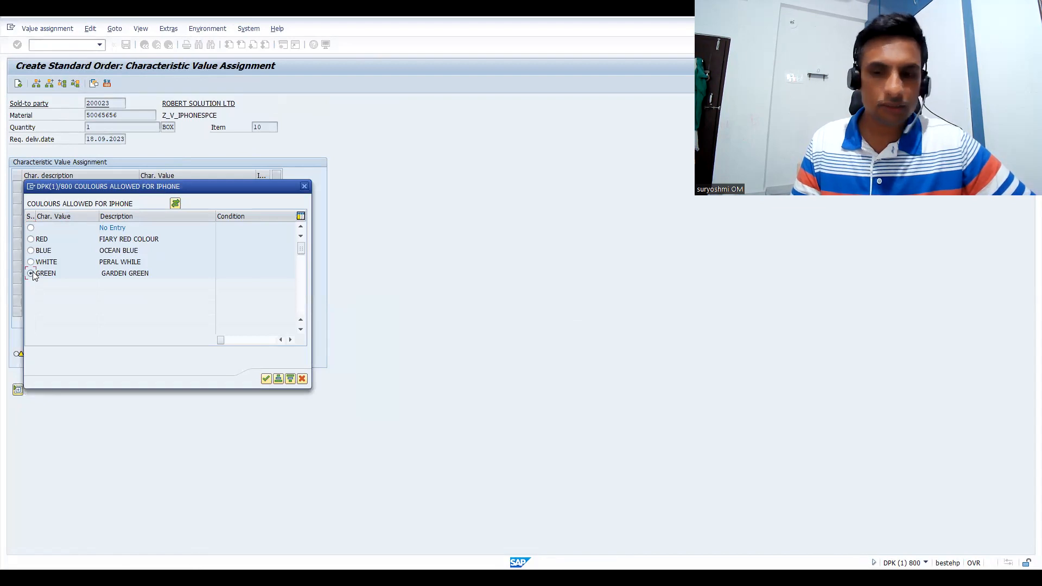
click(182, 221)
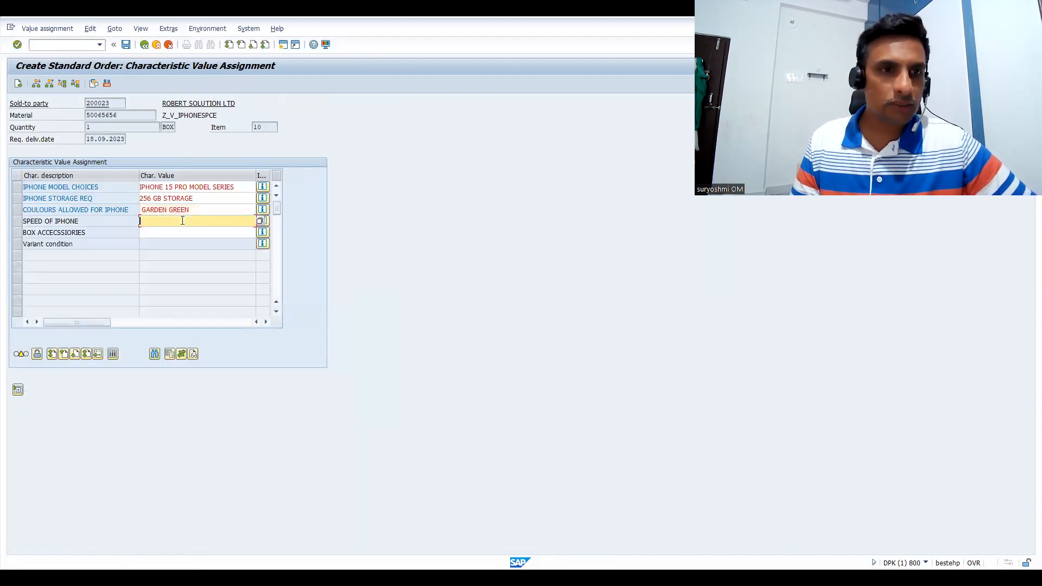
key(F4)
click(30, 251)
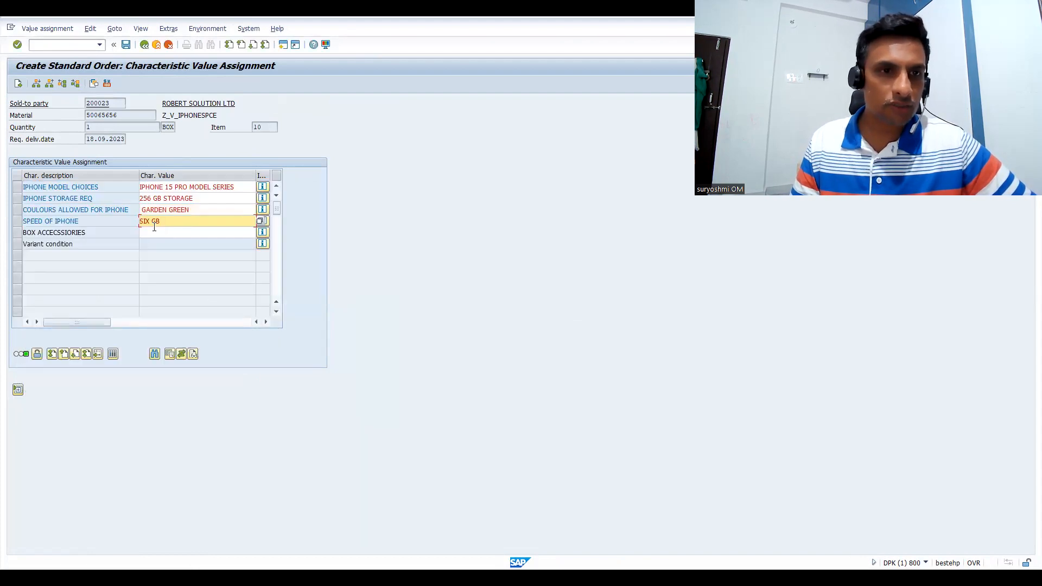
Select both CHARGER CABLE and CHARGER PIN as the box accessories
click(155, 233)
key(F4)
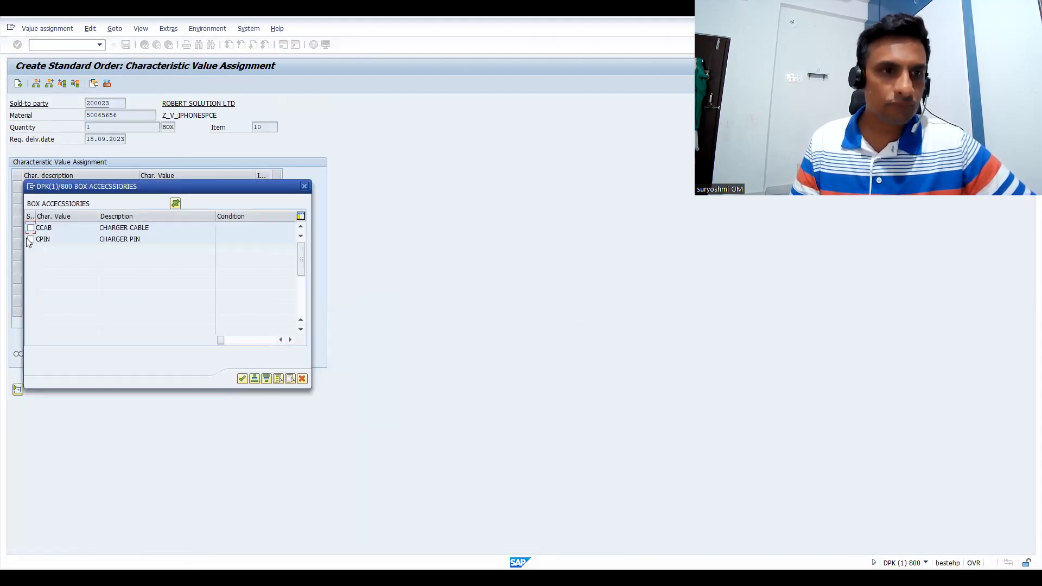
click(31, 228)
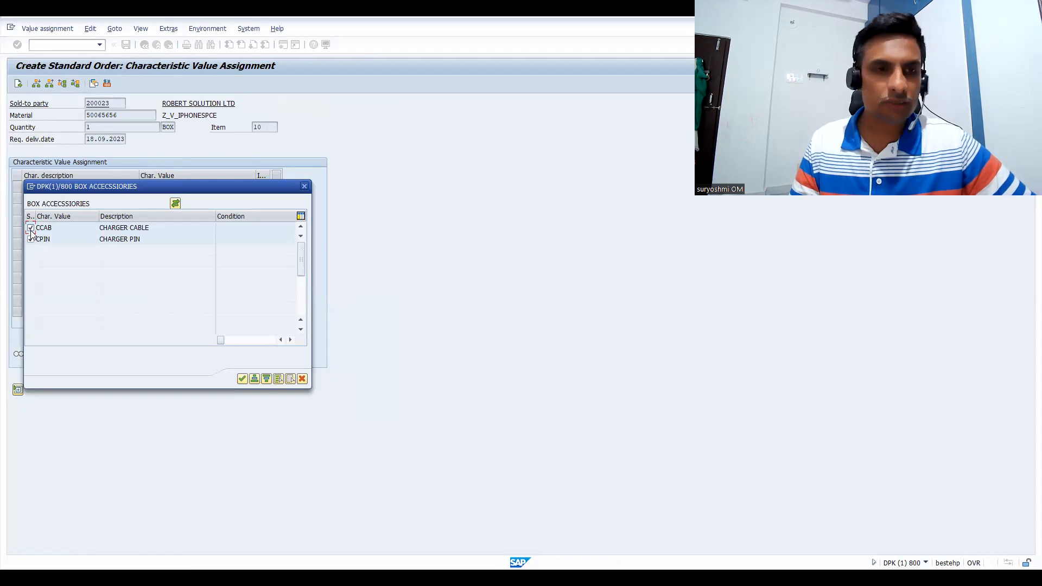
key(Return)
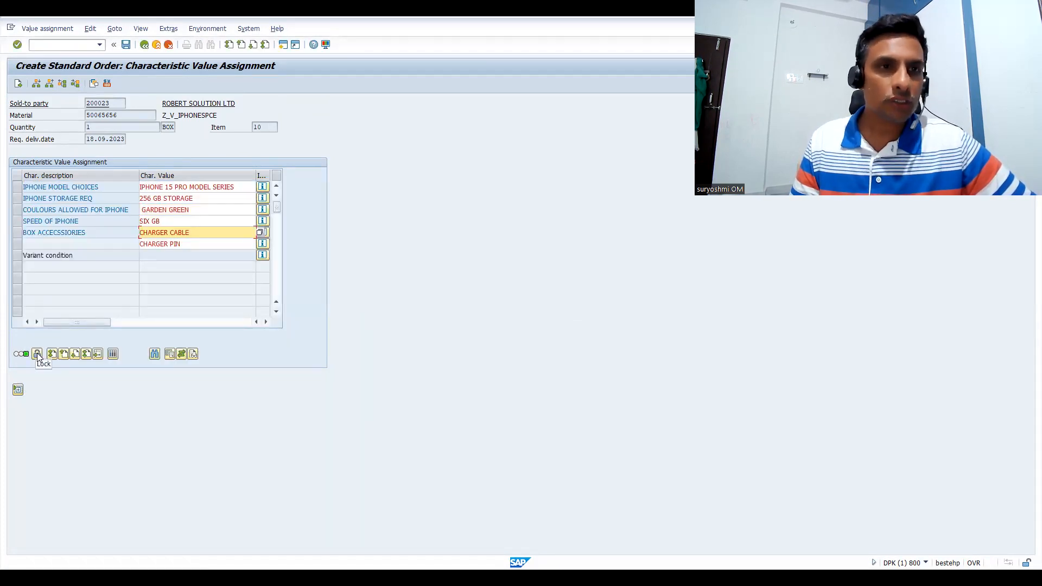
Return to the order overview and display the pricing conditions of item 10
click(144, 43)
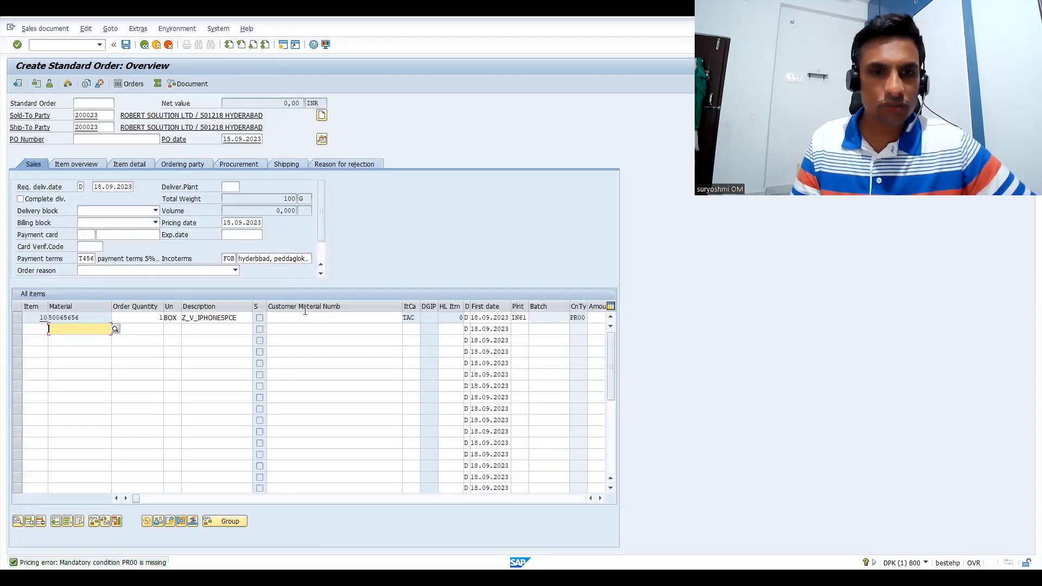
double_click(306, 318)
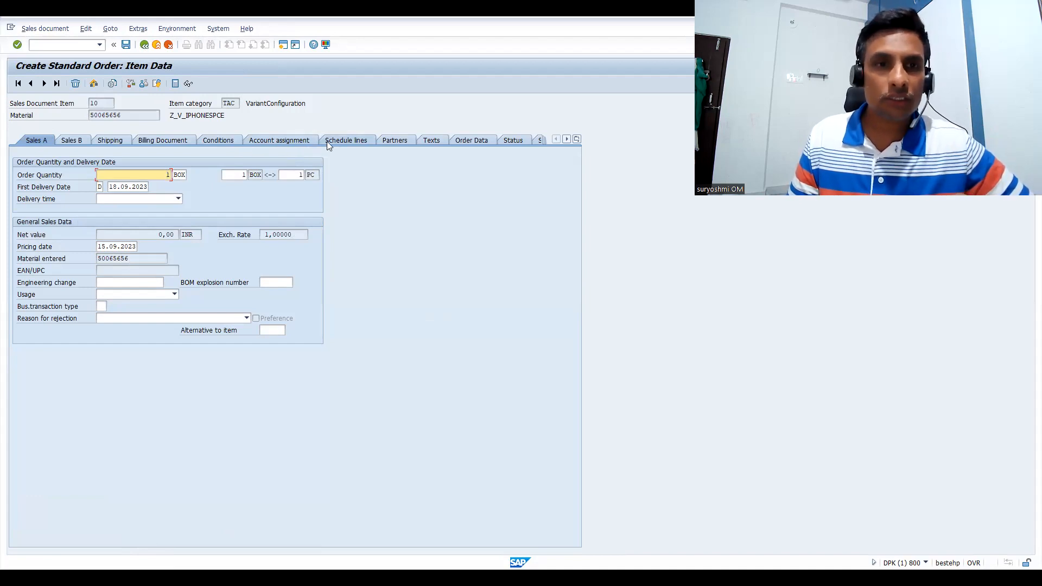
click(225, 143)
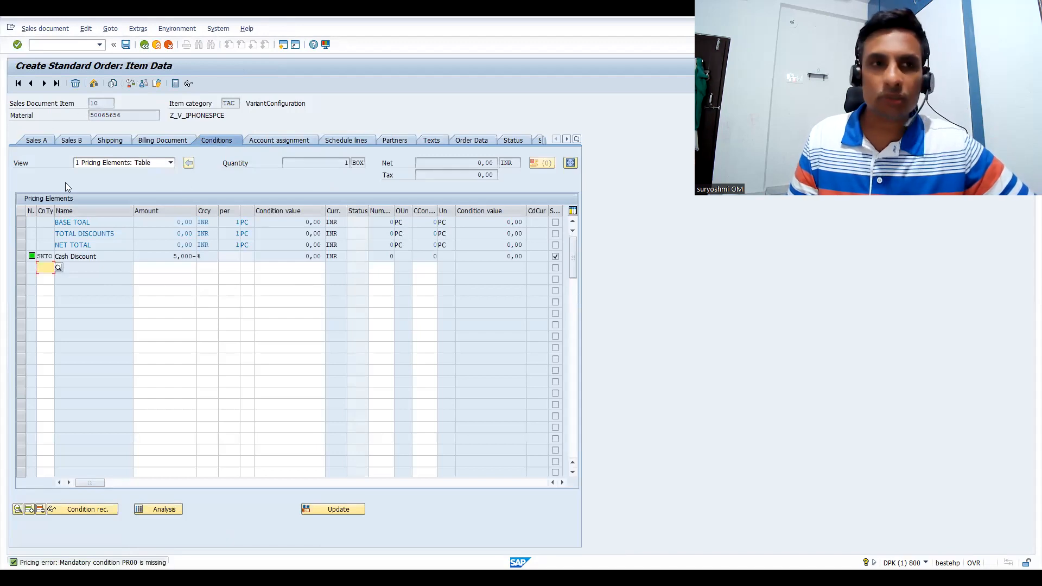
Leave the order and open the pricing procedure maintenance with transaction V/08
click(75, 47)
text(/NV/08)
key(Return)
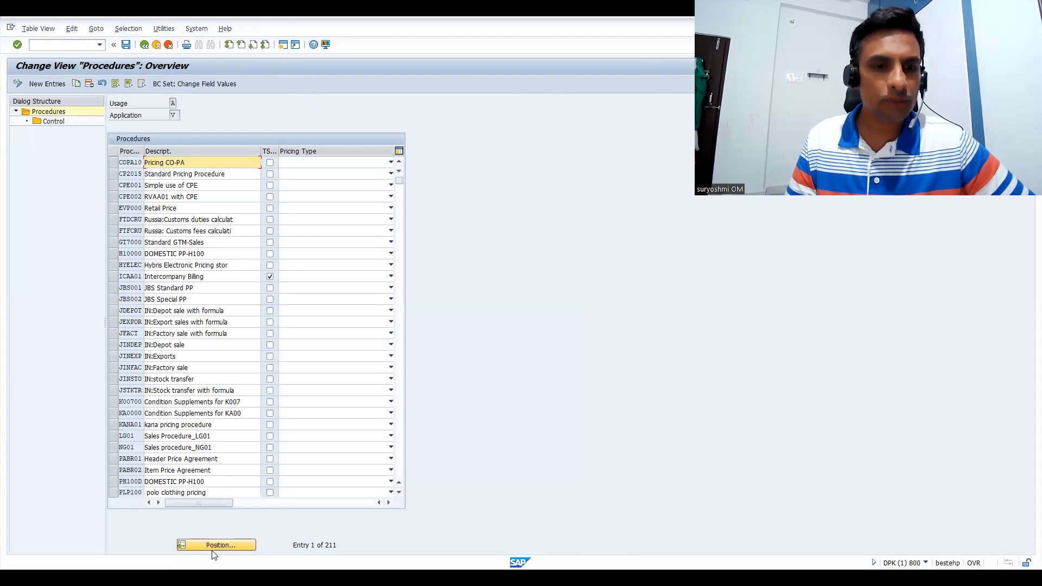
Locate the procedure starting with ZGST and open the control data of ZGSTPR to examine the VA00 Variants line at step 15
click(241, 545)
text(ZGST)
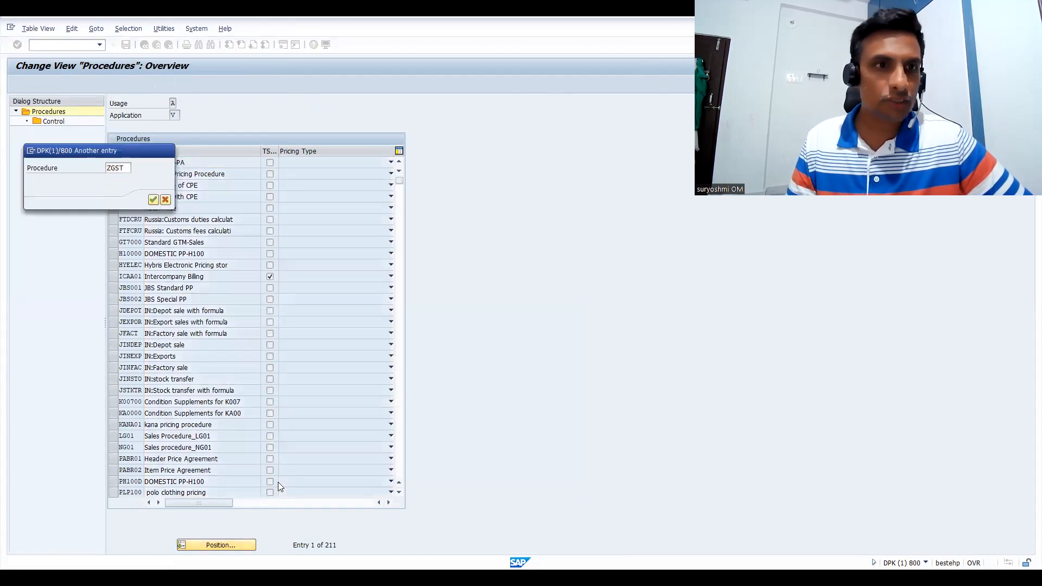
key(Return)
click(111, 160)
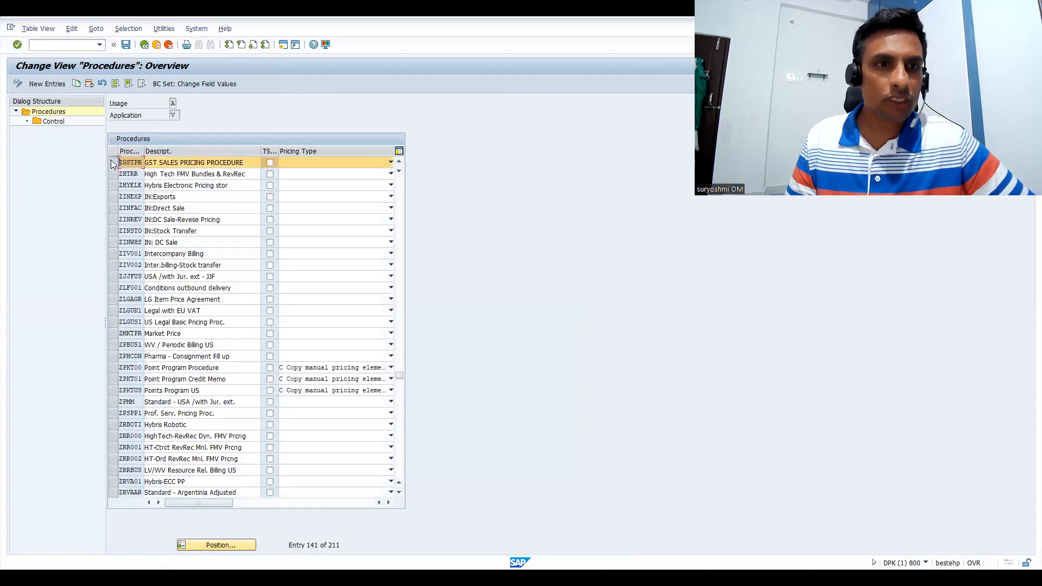
double_click(48, 125)
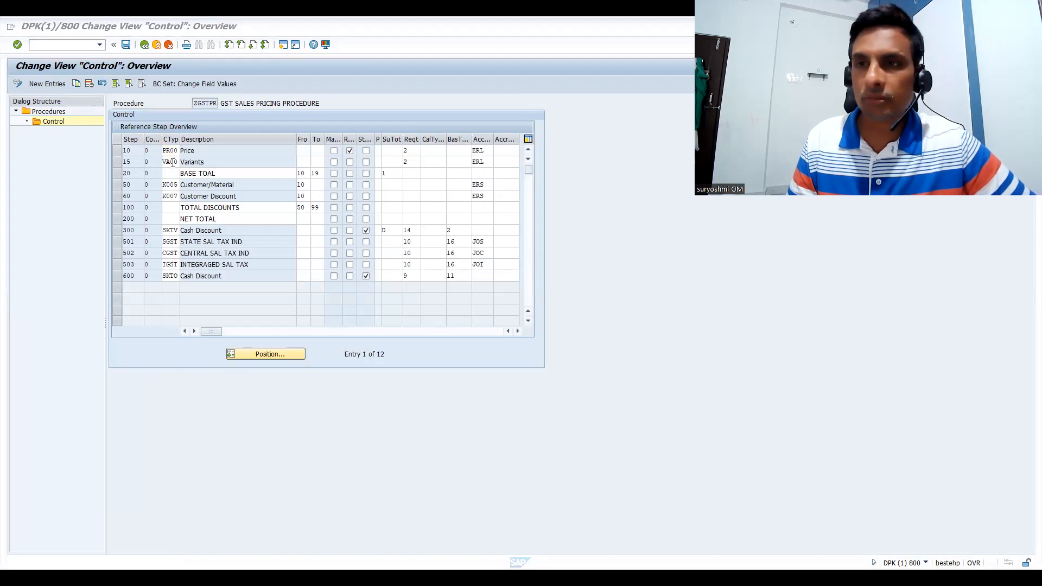
click(118, 161)
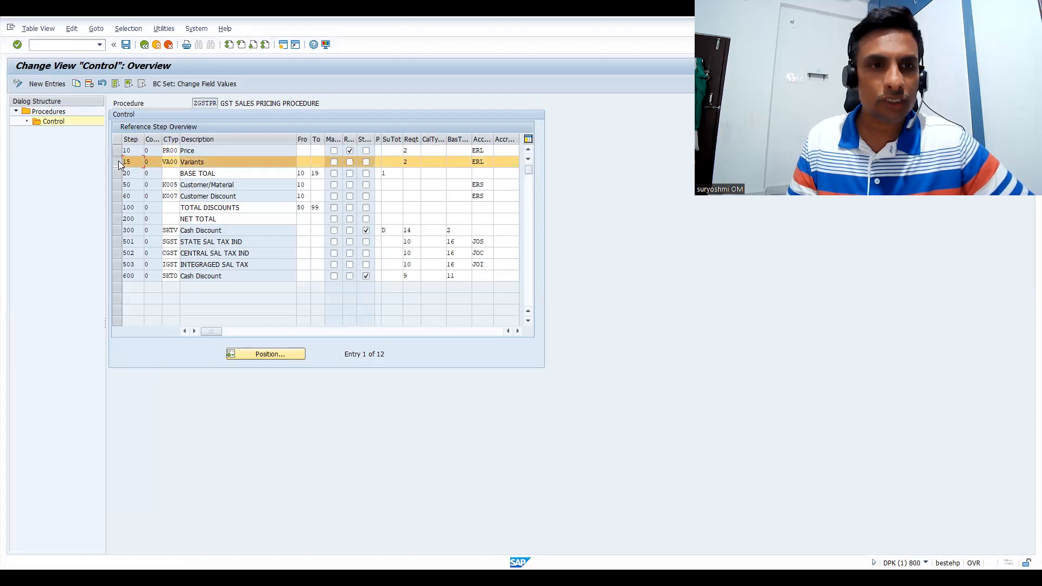
click(118, 162)
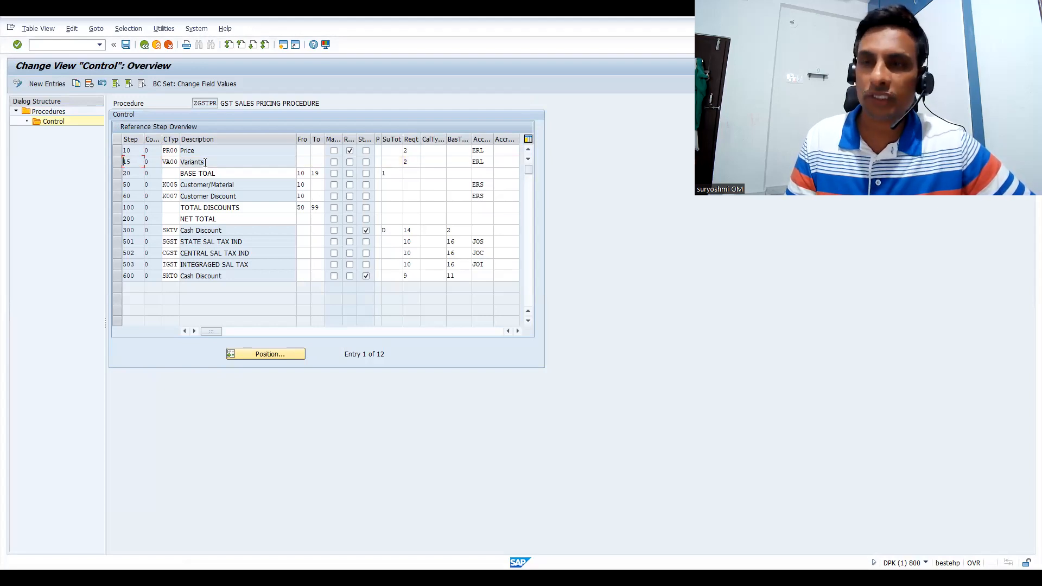
Examine the requirement set for VA00 Variants and the PR00 Price line in the ZGSTPR control data
click(60, 48)
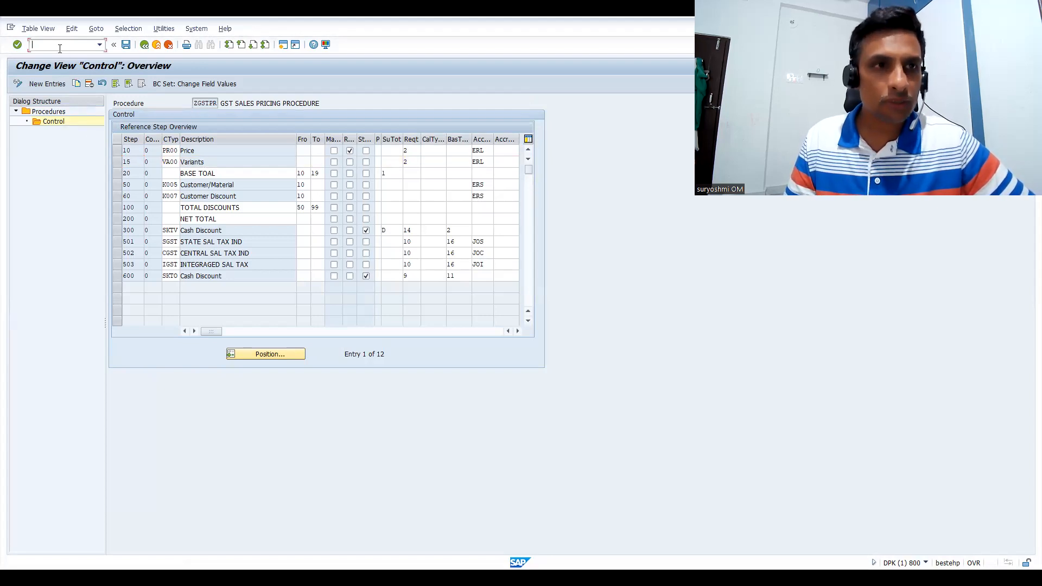
click(407, 161)
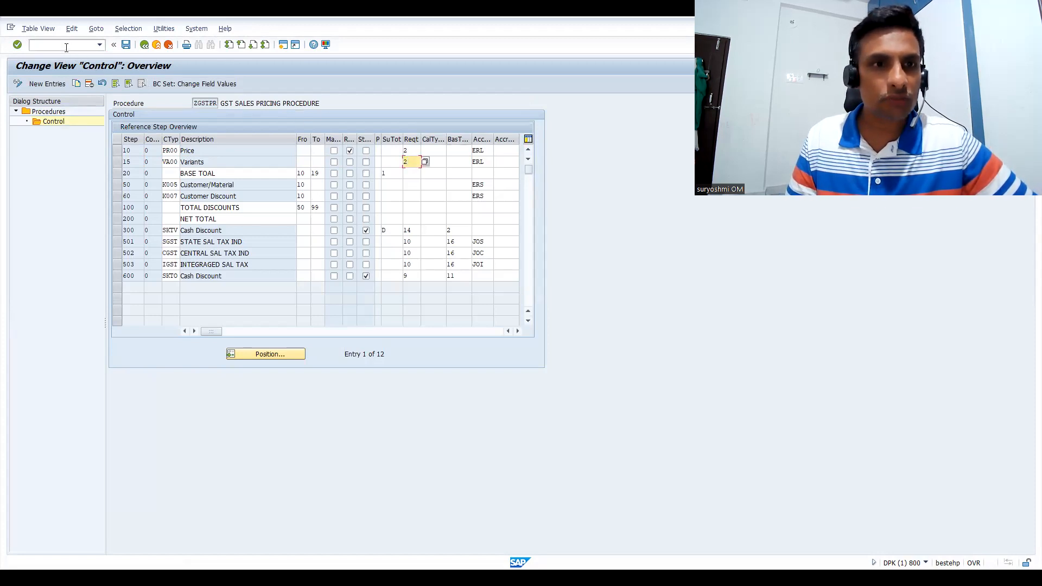
click(197, 152)
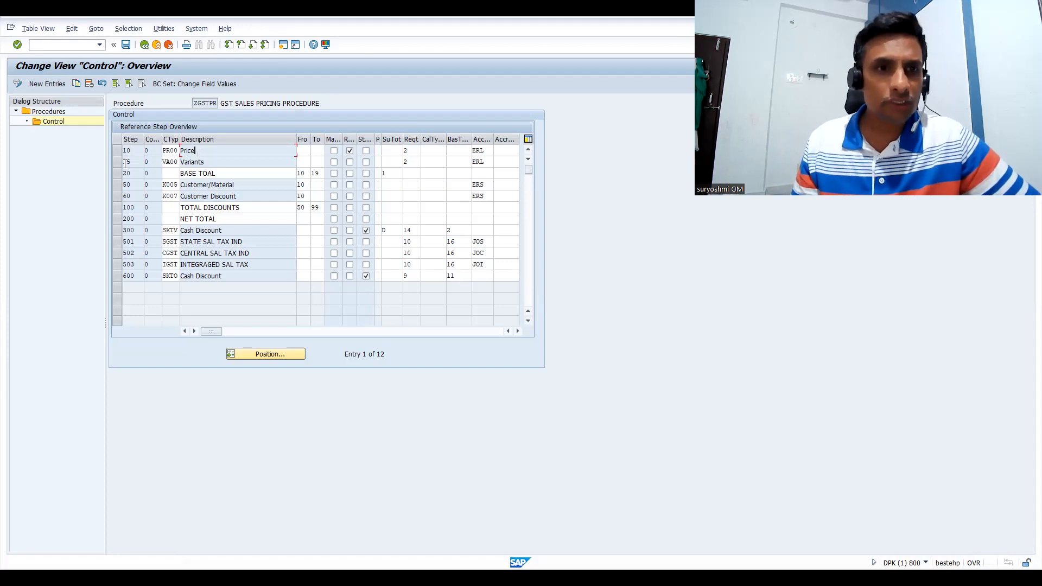
Leave the pricing procedure and start creating PR00 condition records with transaction VK11, using the Material with release status key combination
click(144, 44)
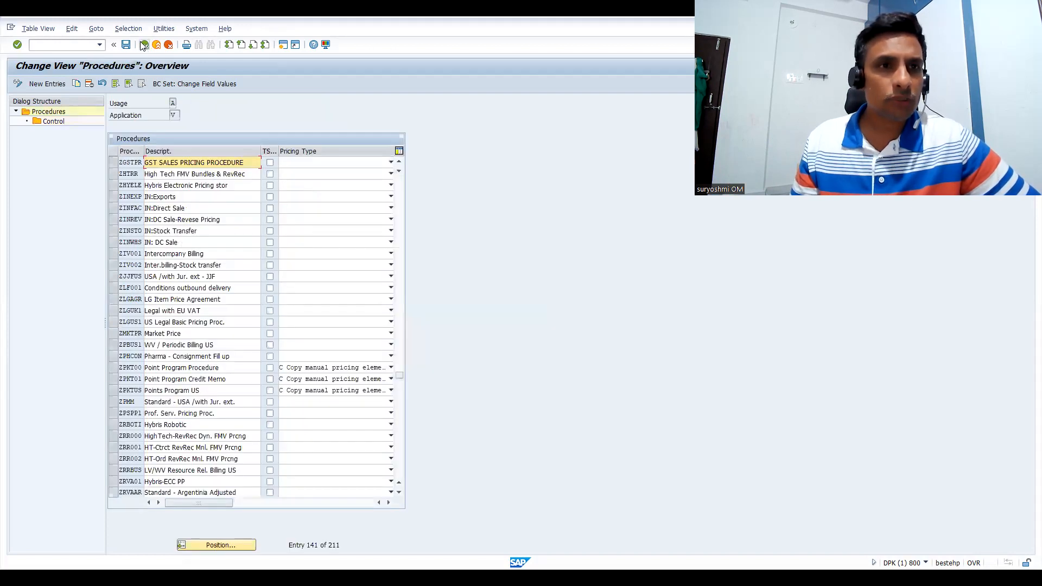
click(144, 45)
text(/N)
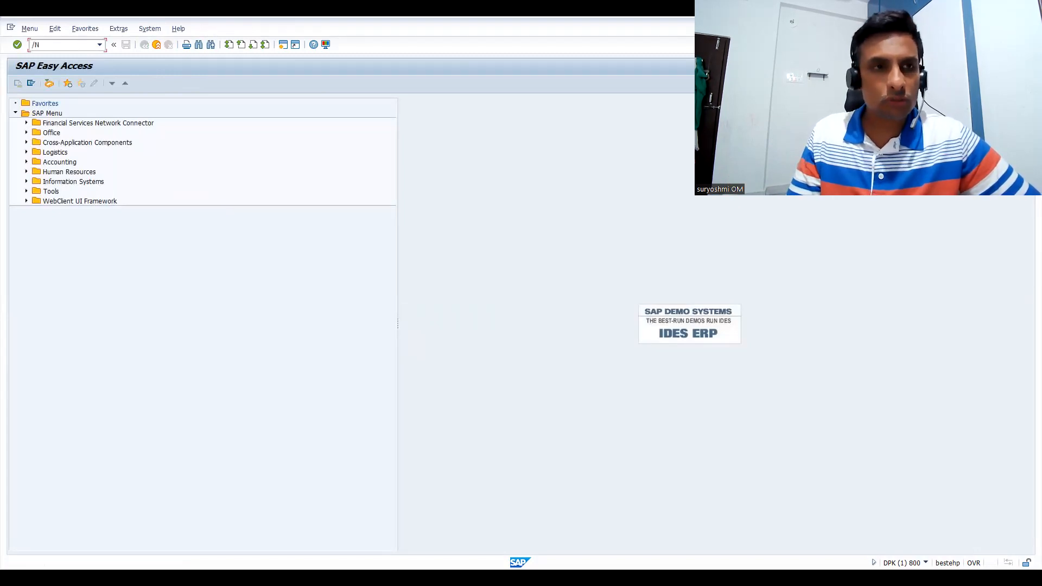
text(VK11)
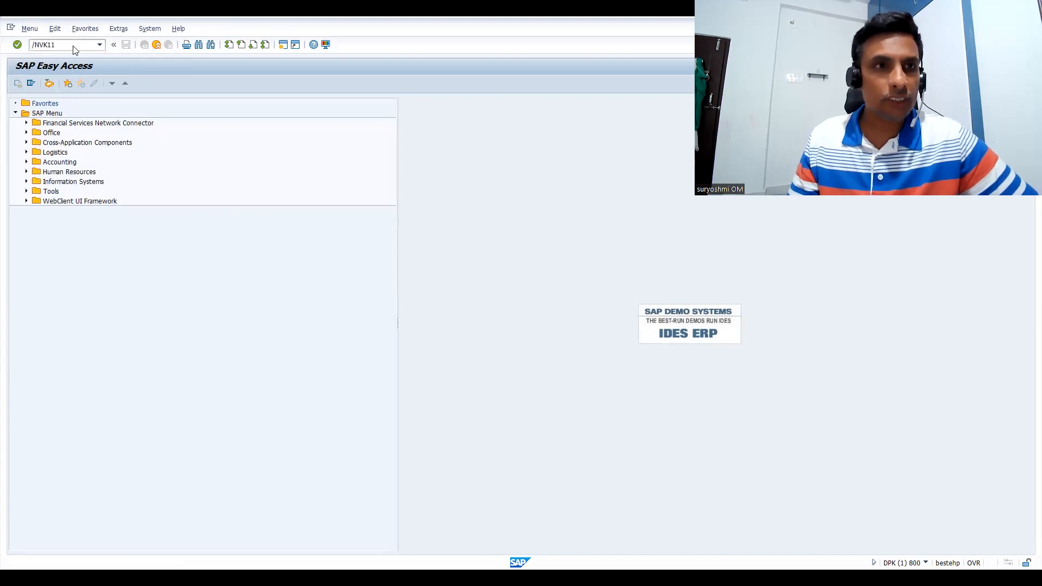
key(Return)
key(Return)
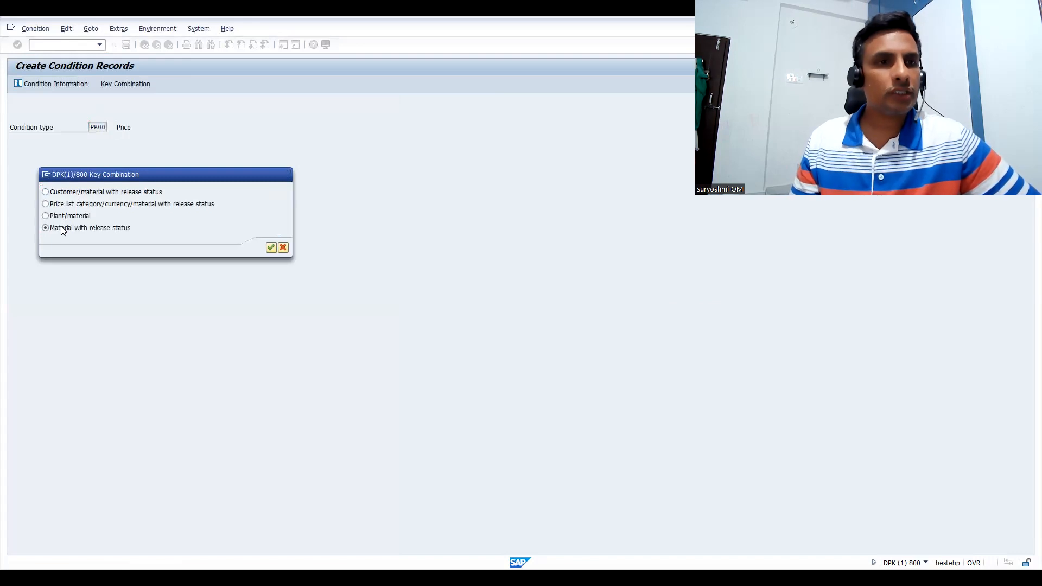
key(Return)
Enter a PR00 price of 45000 for material 50065656 and save the condition record
click(46, 165)
key(Down)
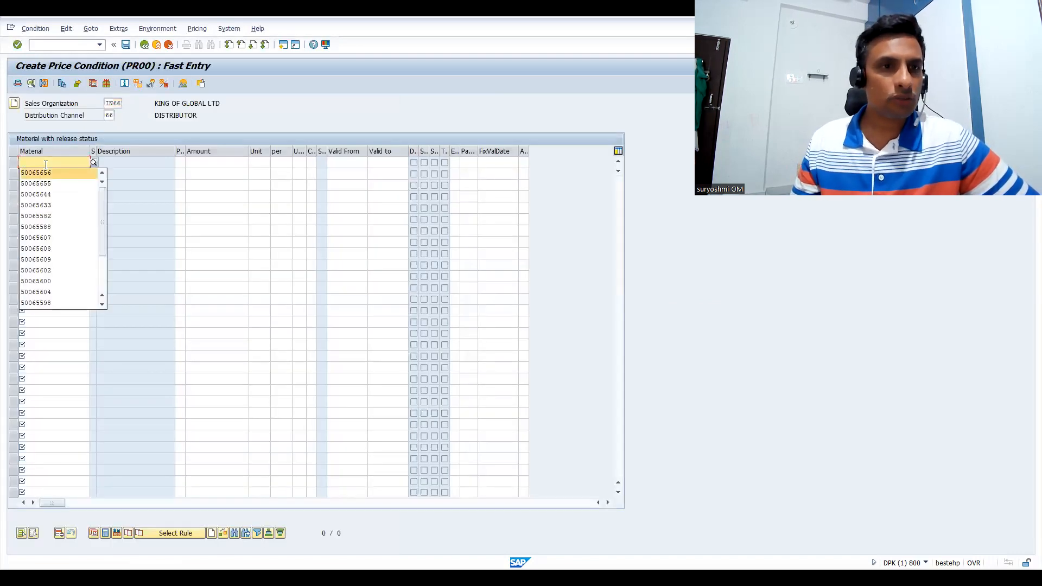
key(Return)
key(Tab)
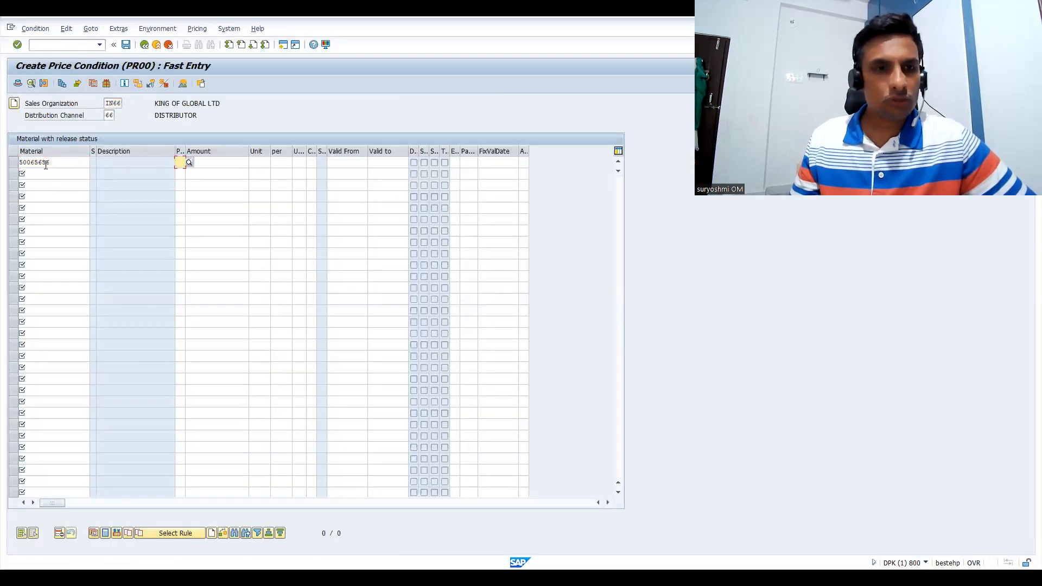
key(Tab)
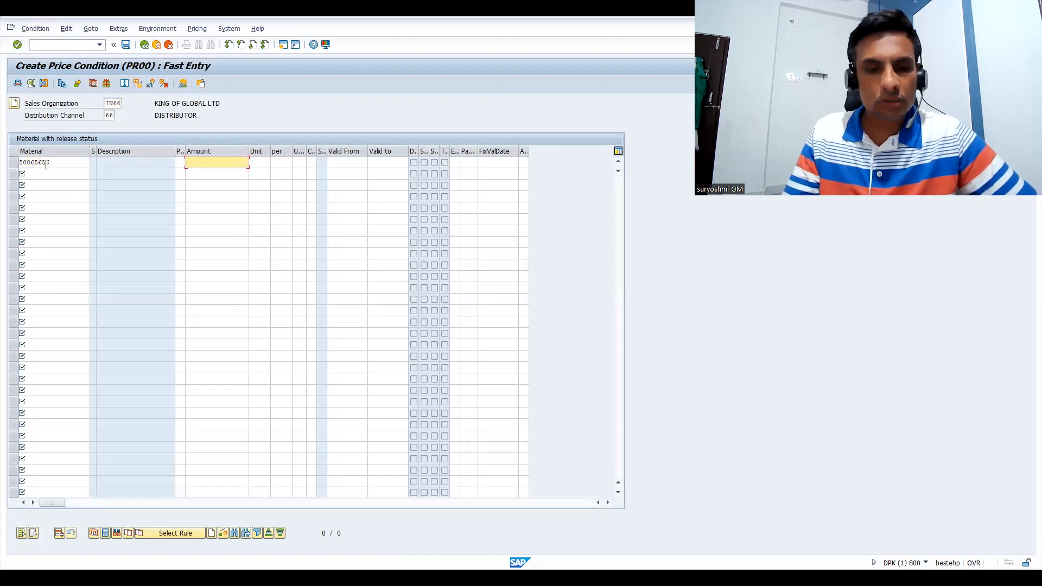
text(45000)
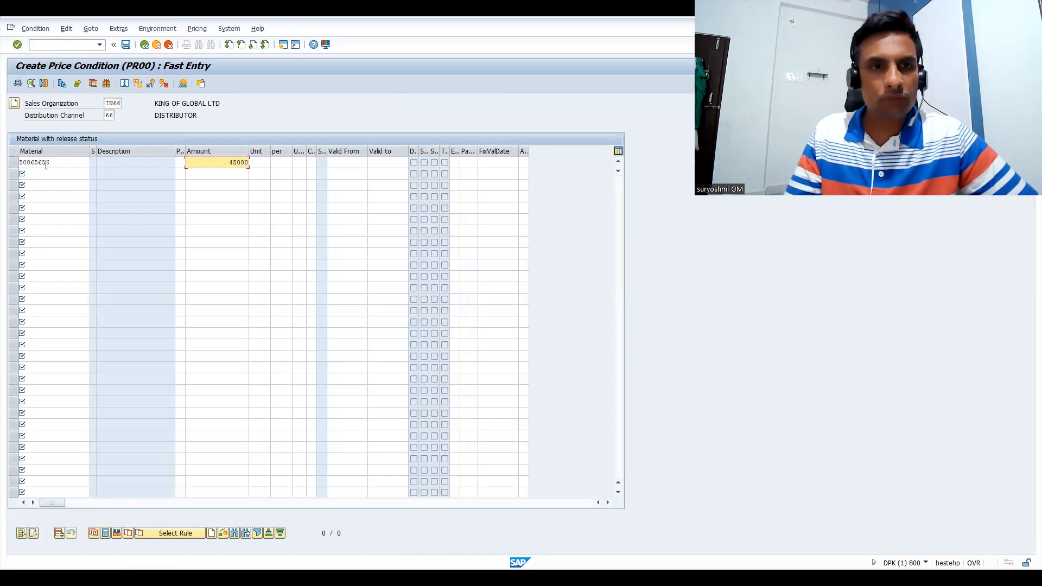
key(Return)
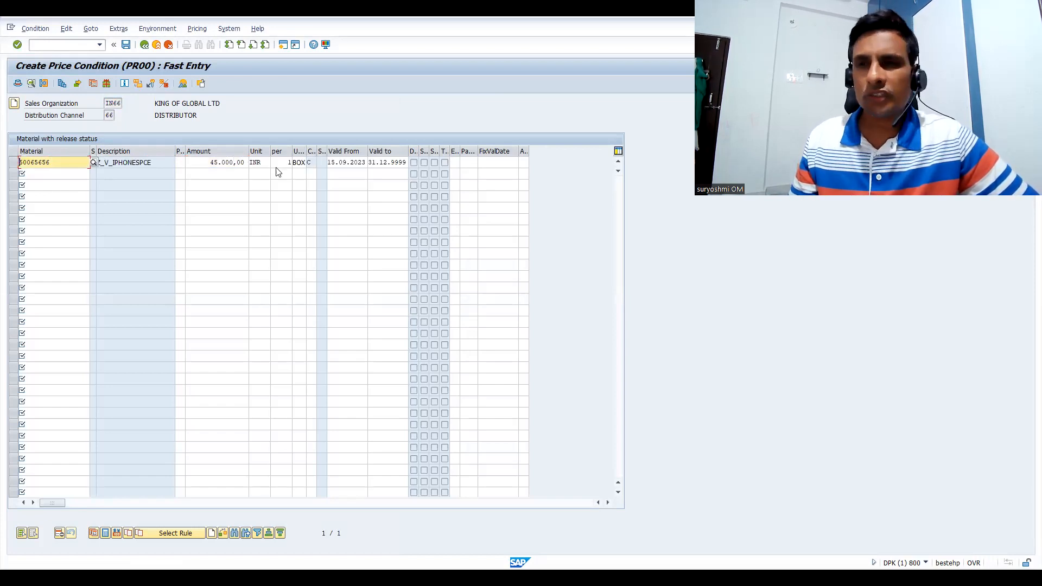
click(125, 45)
click(113, 273)
click(315, 343)
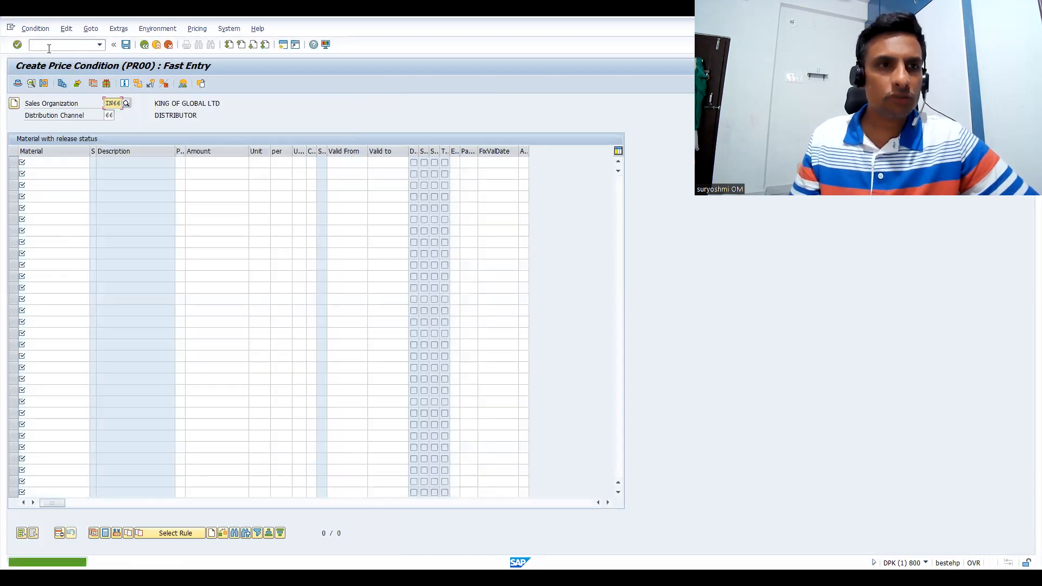
Create a standard order with transaction VA01 and enter material 50065656 with quantity 1 as item 10
text(/nva01)
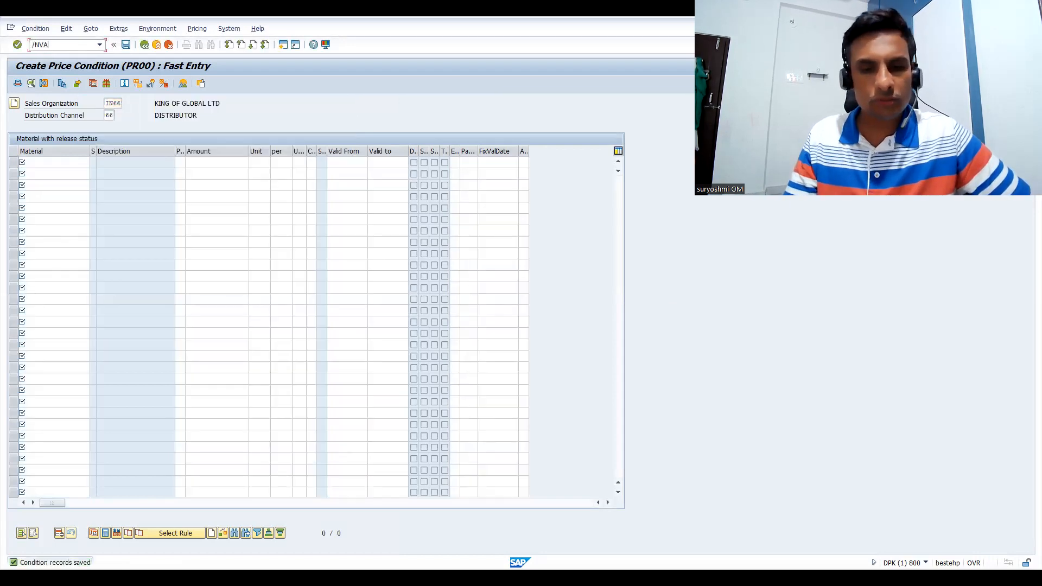
key(Return)
key(Return)
key(Return)
key(Return)
key(Down)
key(Return)
key(Tab)
key(Return)
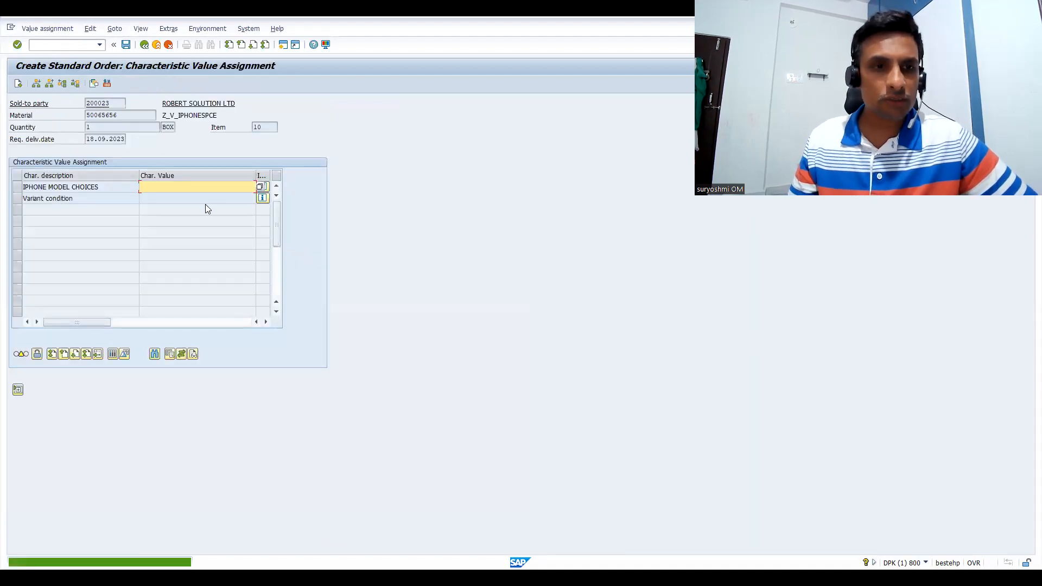
Set the iPhone model choice to IPHONE 15 PRO MODEL SERIES and the storage requirement to 256 GB STORAGE
key(F4)
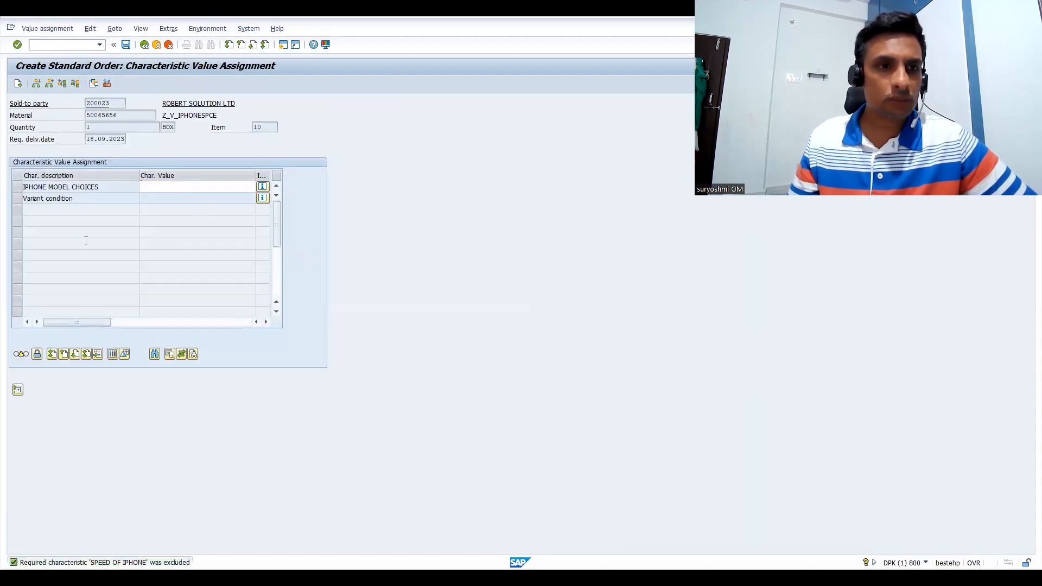
click(30, 251)
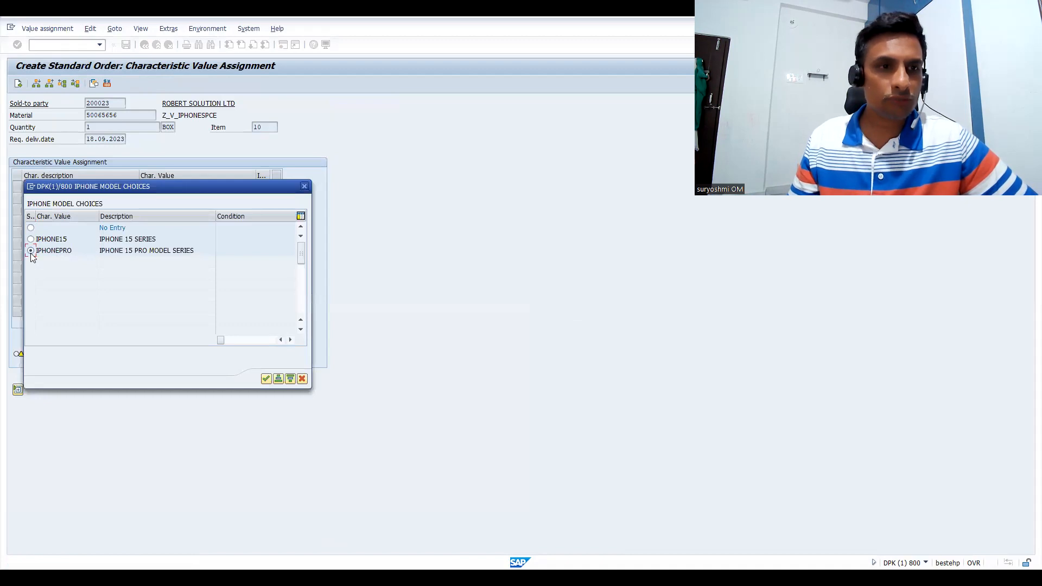
key(Return)
click(178, 199)
key(F4)
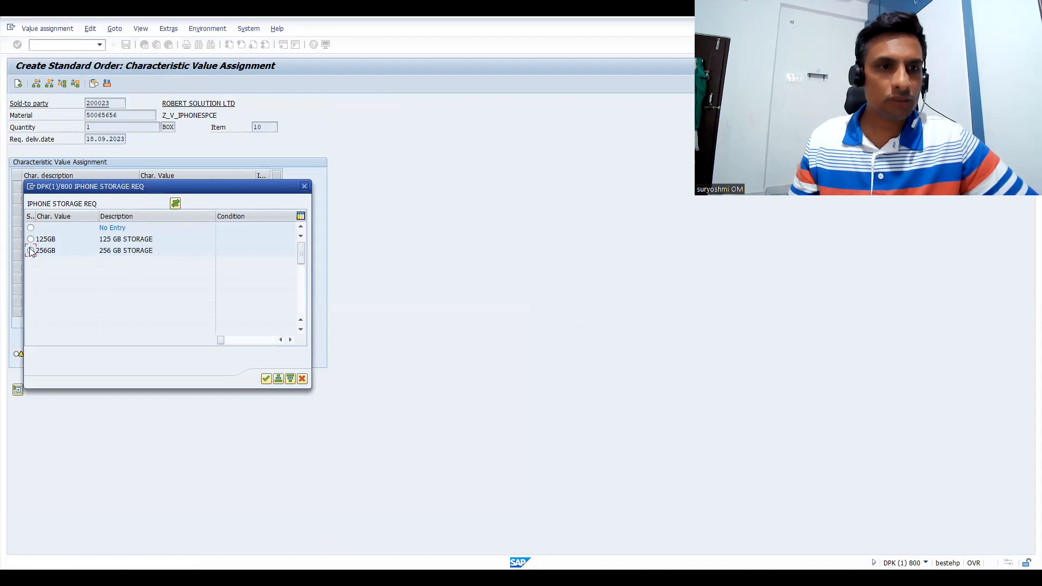
key(Return)
Set the iPhone colour to OCEAN BLUE and the speed to FOUR GB
click(174, 214)
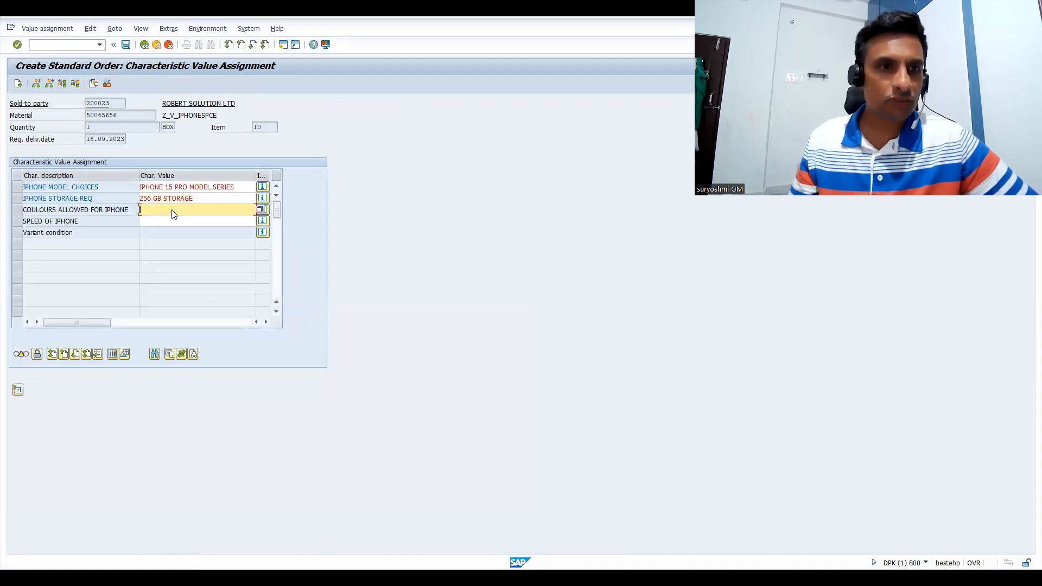
key(F4)
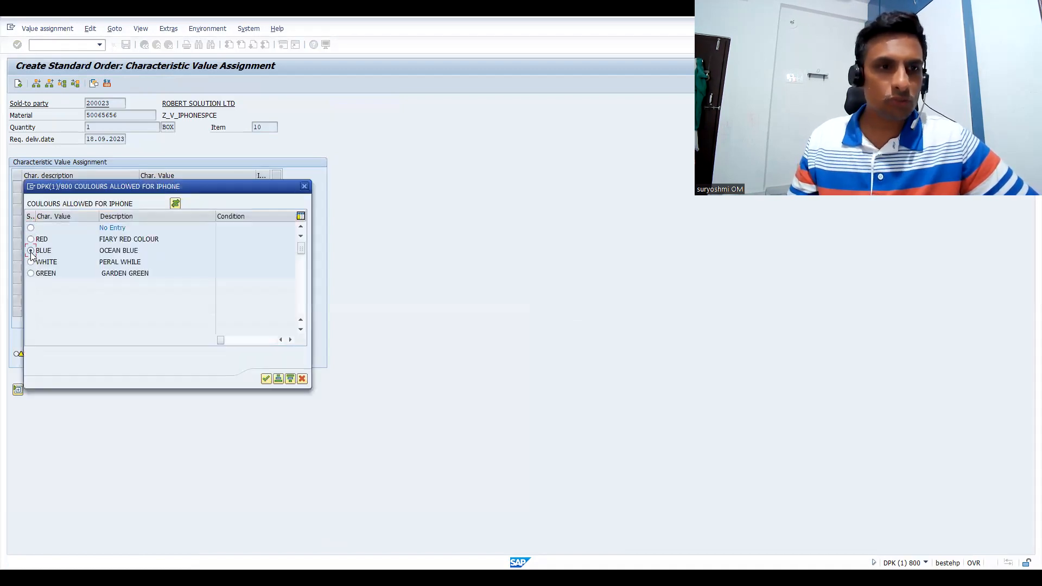
key(Return)
click(145, 221)
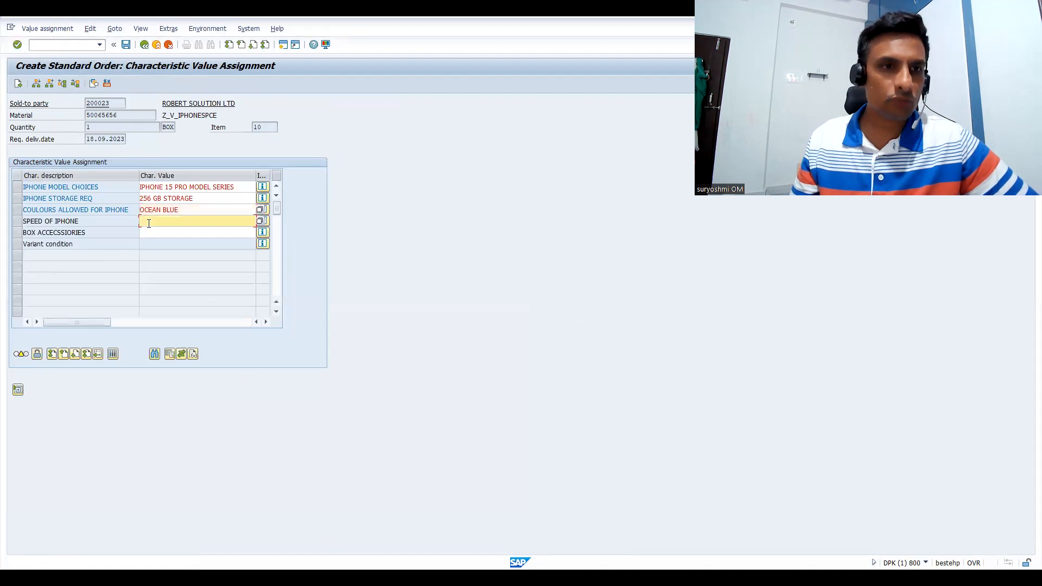
key(F4)
click(31, 239)
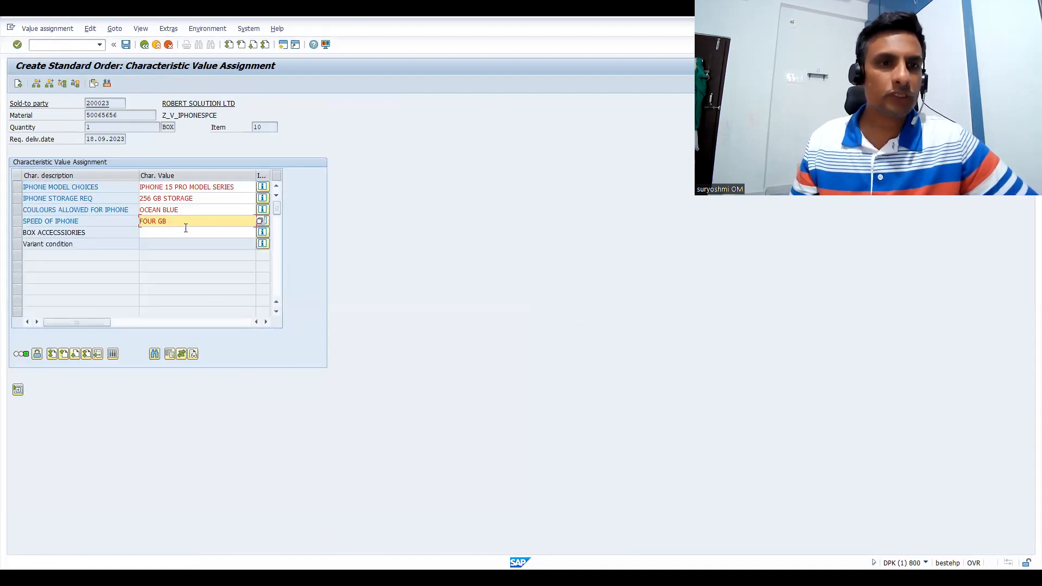
Select CHARGER CABLE and CHARGER PIN as the box accessories and return to the order overview
click(186, 230)
key(F4)
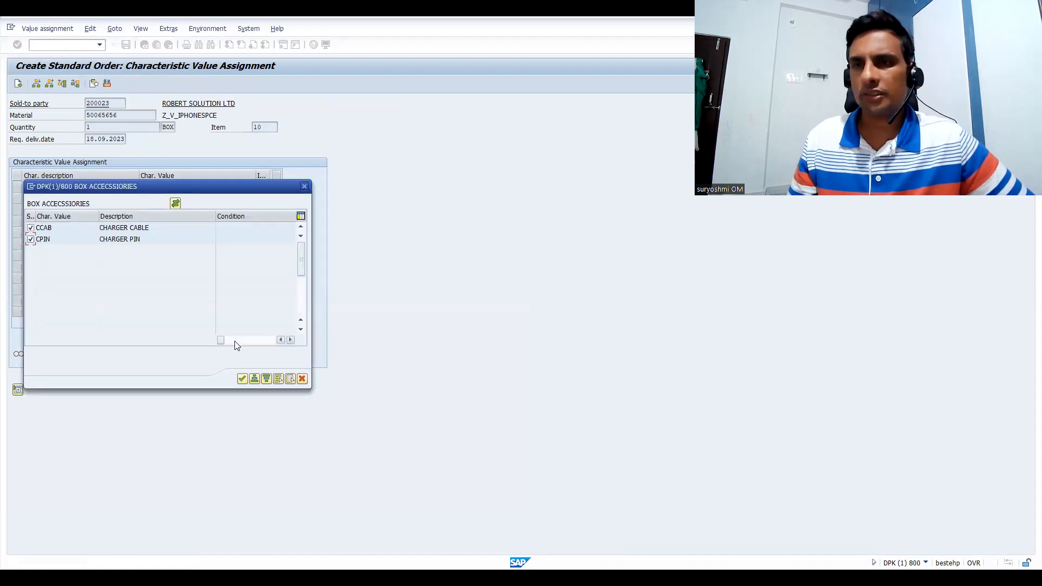
click(240, 381)
click(144, 45)
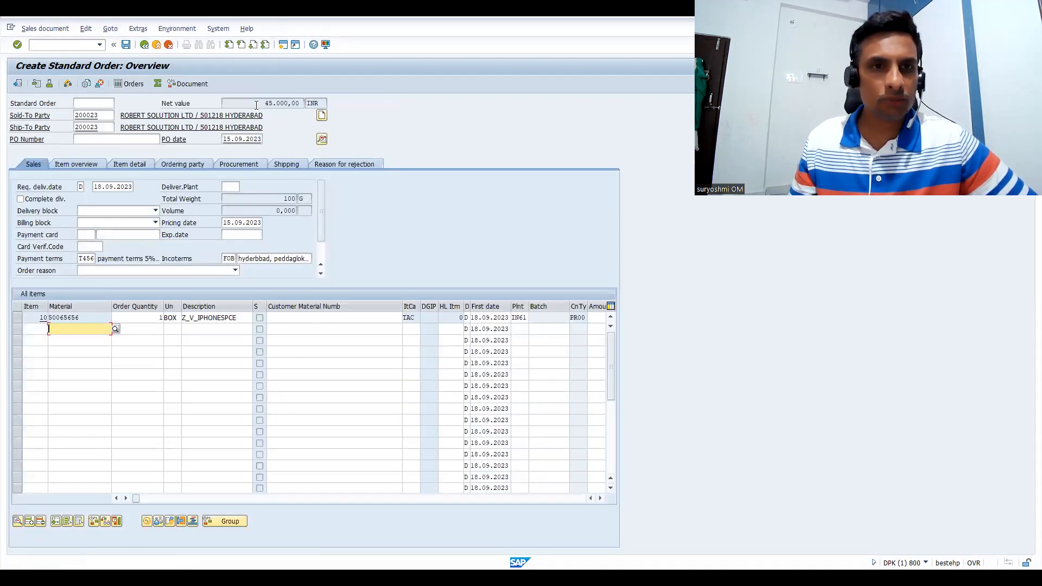
Open the pricing conditions of item 10 and examine the access details of VA00 Variants in the pricing analysis
double_click(285, 317)
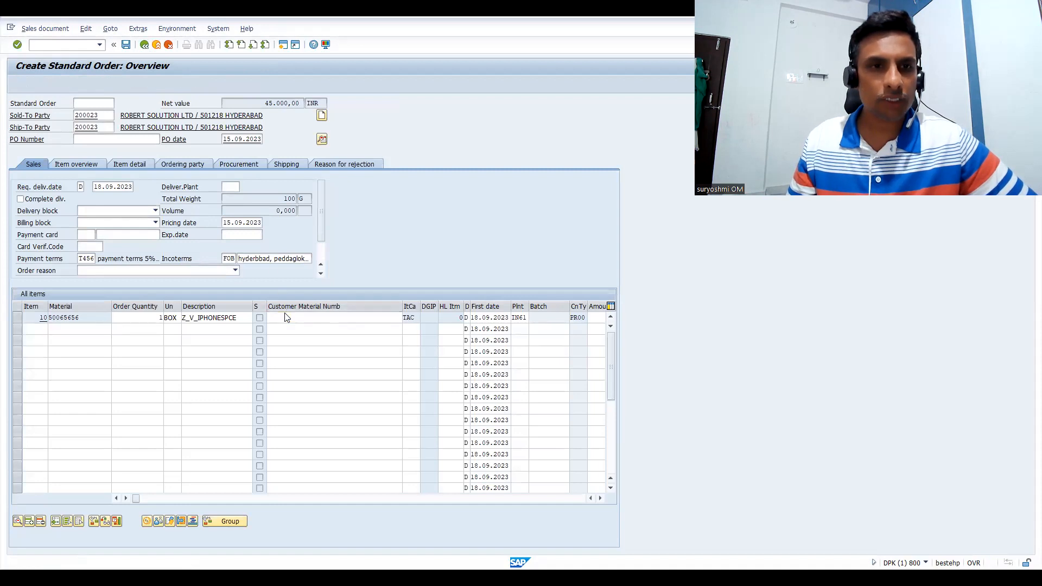
click(222, 143)
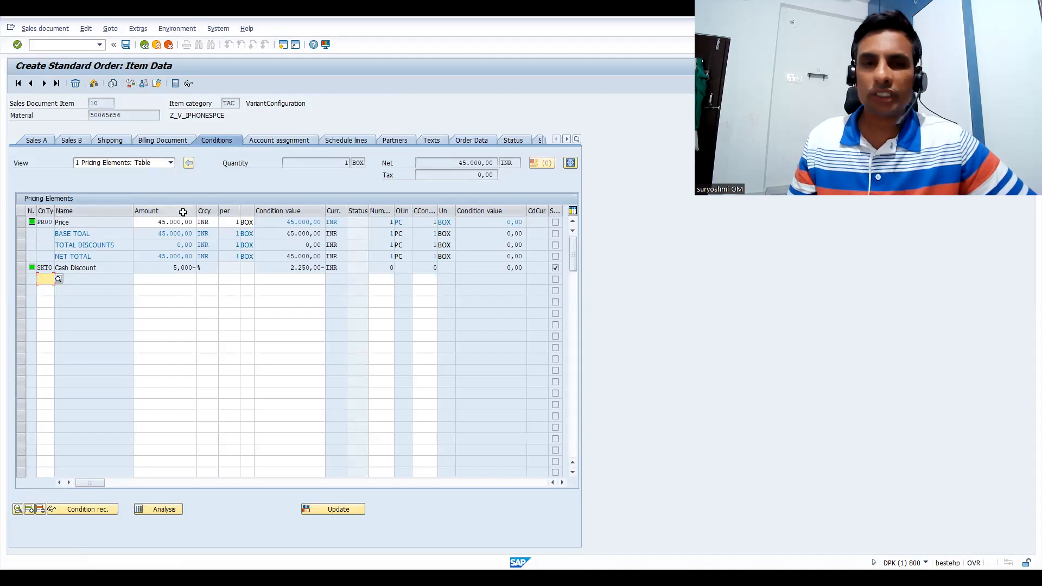
click(171, 510)
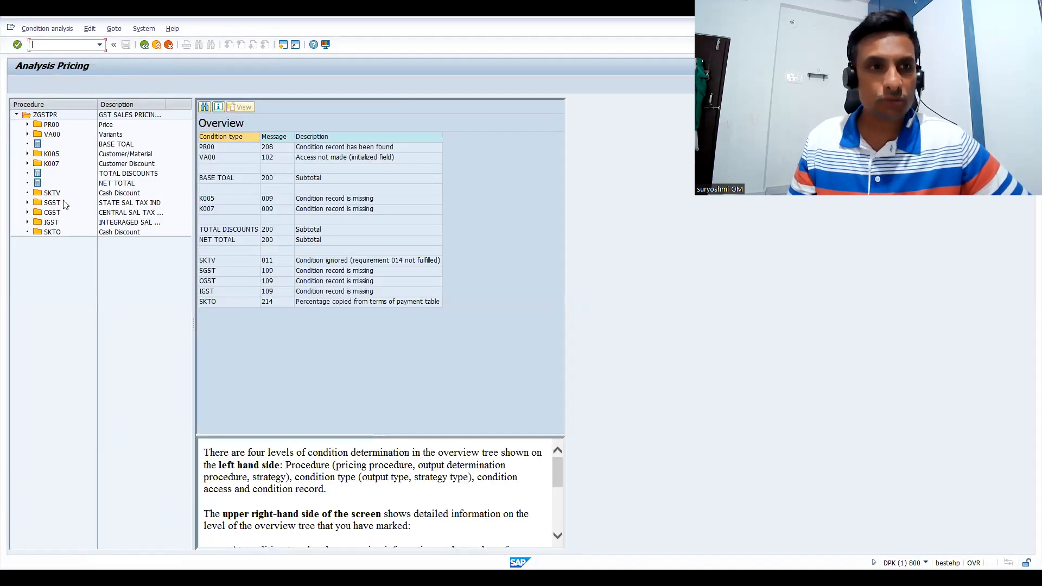
click(27, 134)
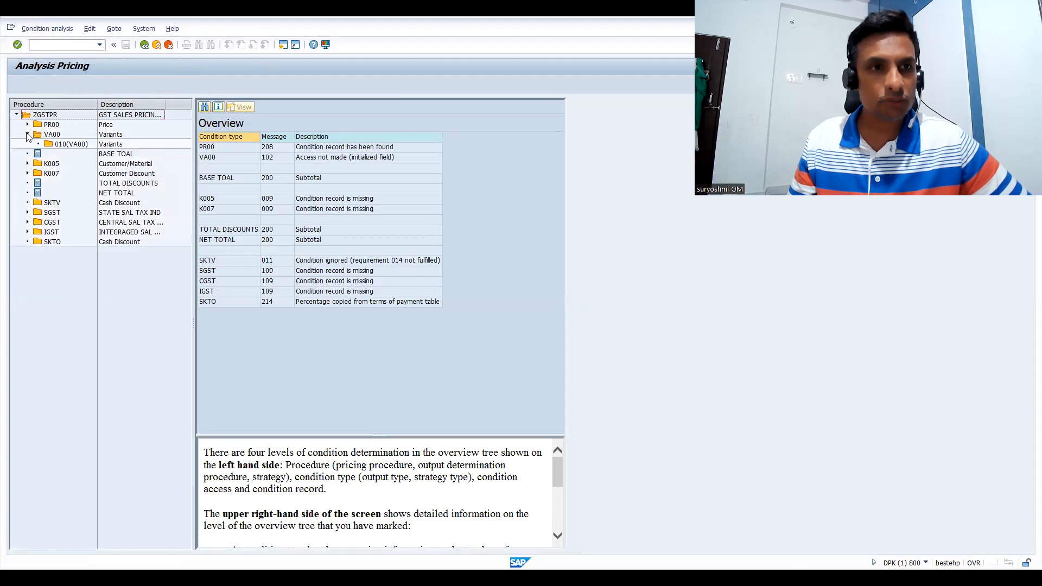
click(70, 143)
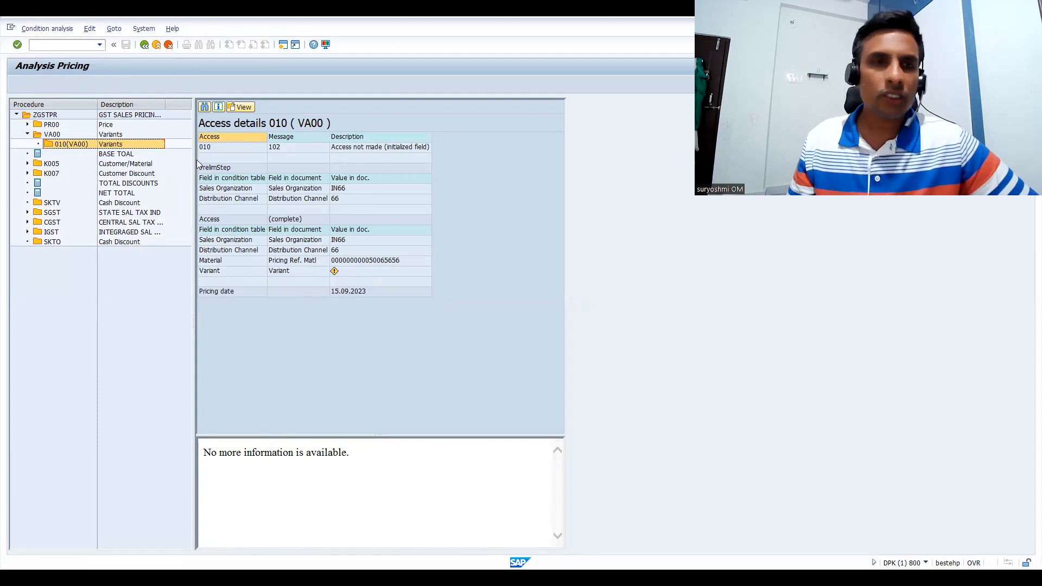
click(142, 46)
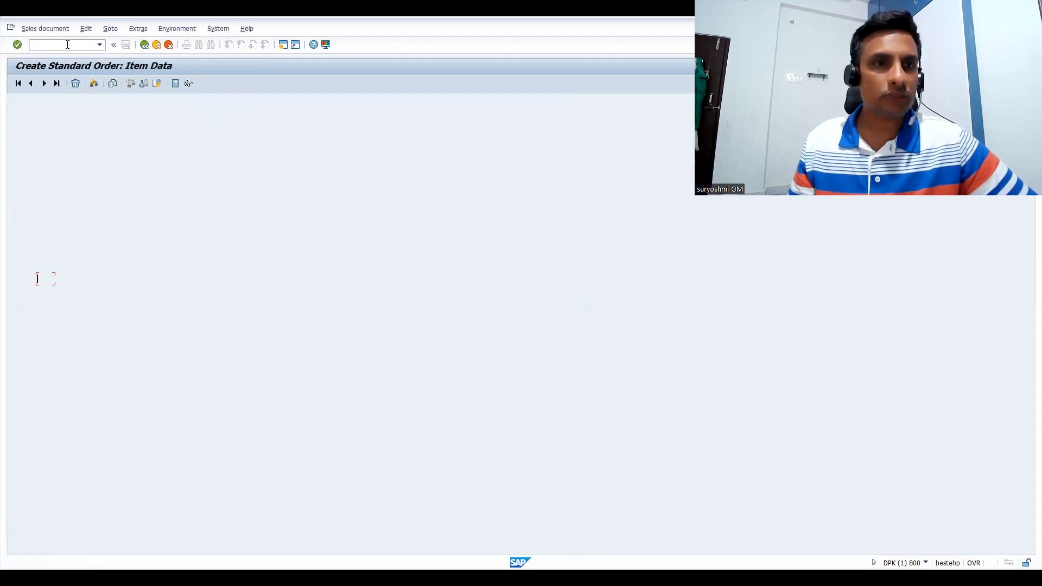
text(/N)
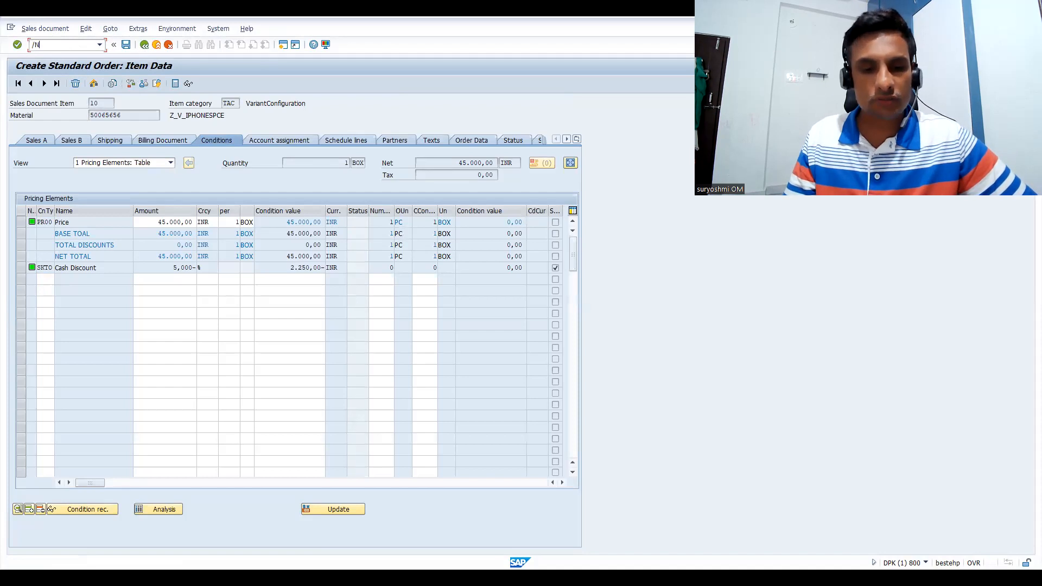
text(CU02)
key(Return)
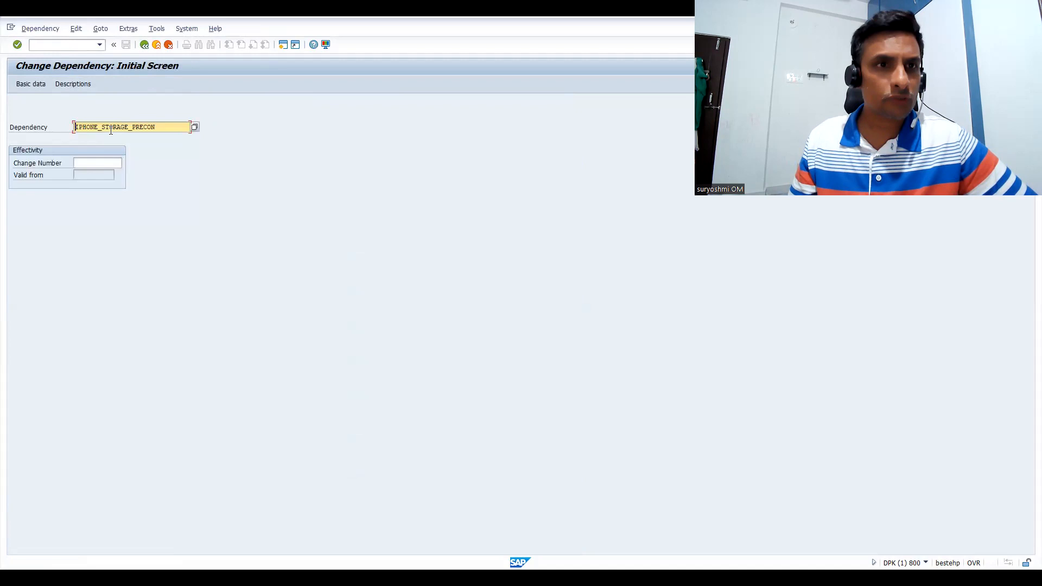
Open the configuration profile of material 50065656 for changing with transaction CU42
click(68, 45)
text(/NCU)
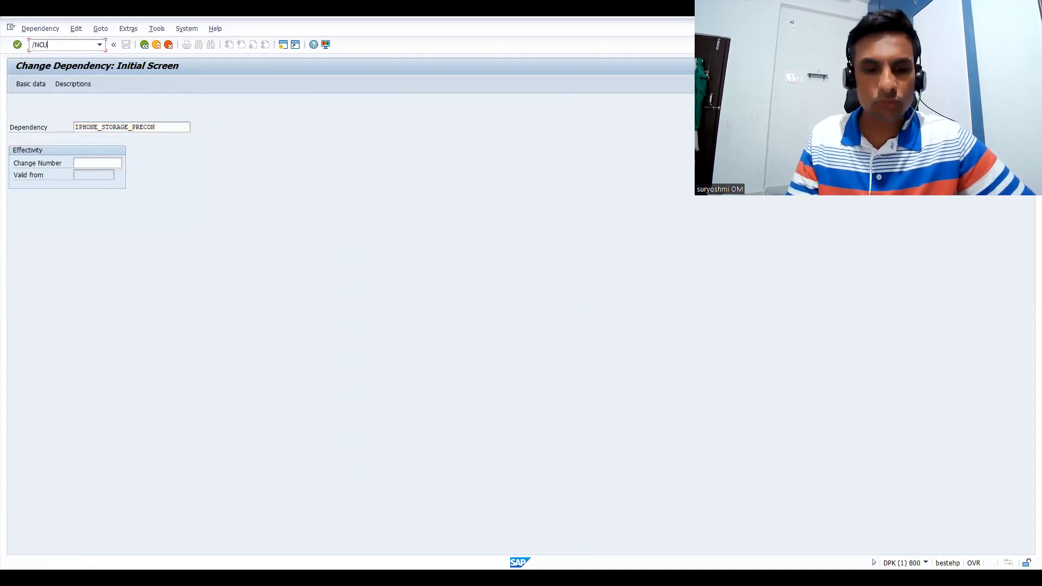
text(42)
key(Return)
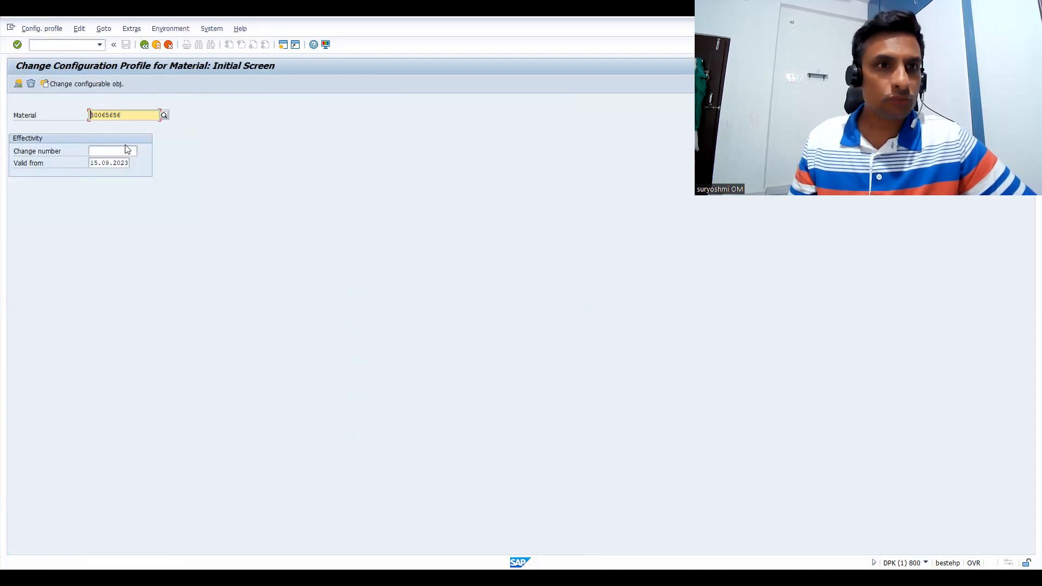
key(Return)
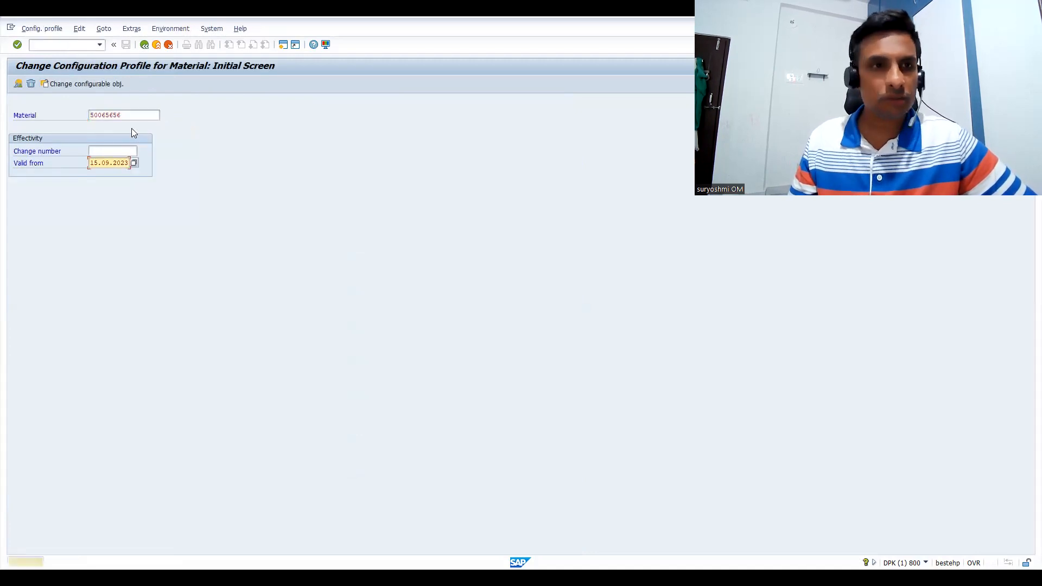
Open profile Z_MOBILE of material 50065656, examine its configuration parameters and sales order settings, and return to the profile overview
key(Return)
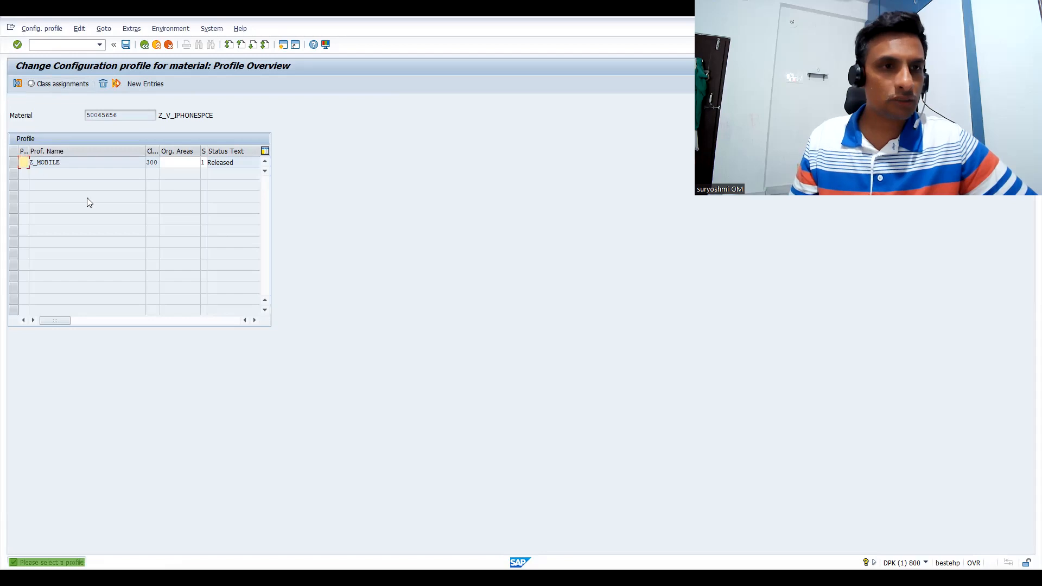
click(66, 162)
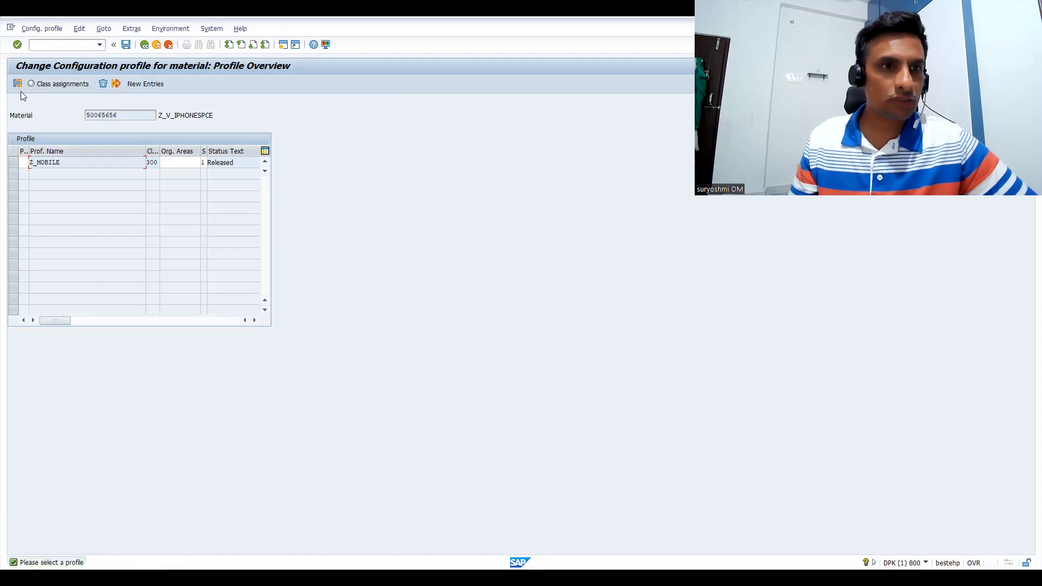
click(18, 84)
double_click(71, 162)
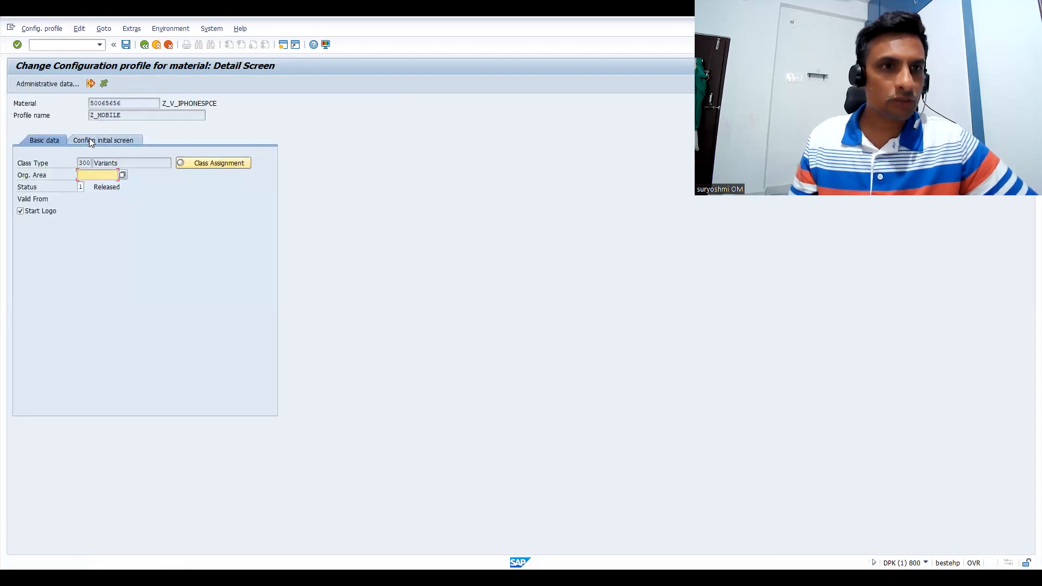
click(90, 140)
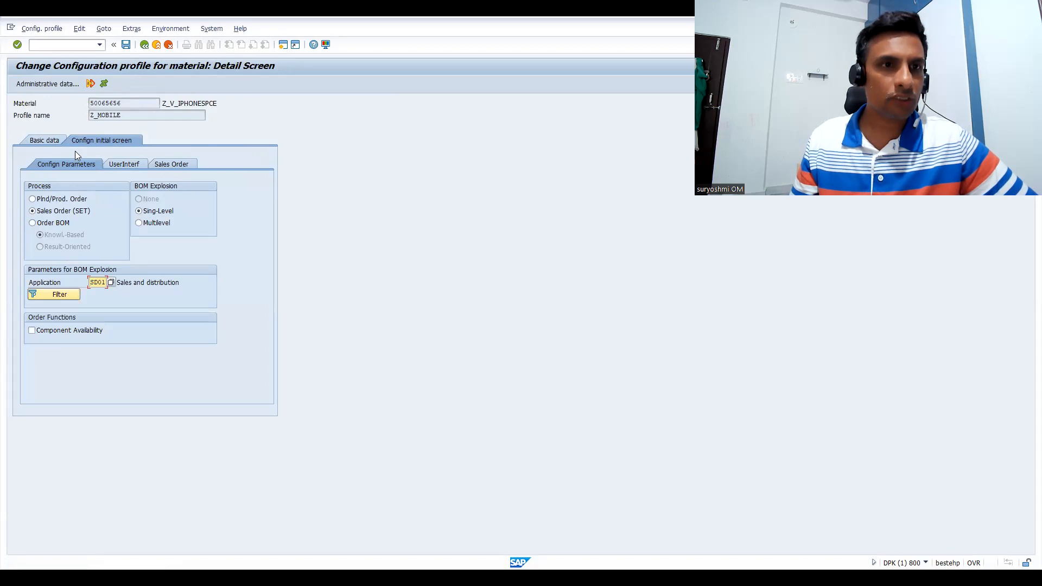
click(169, 164)
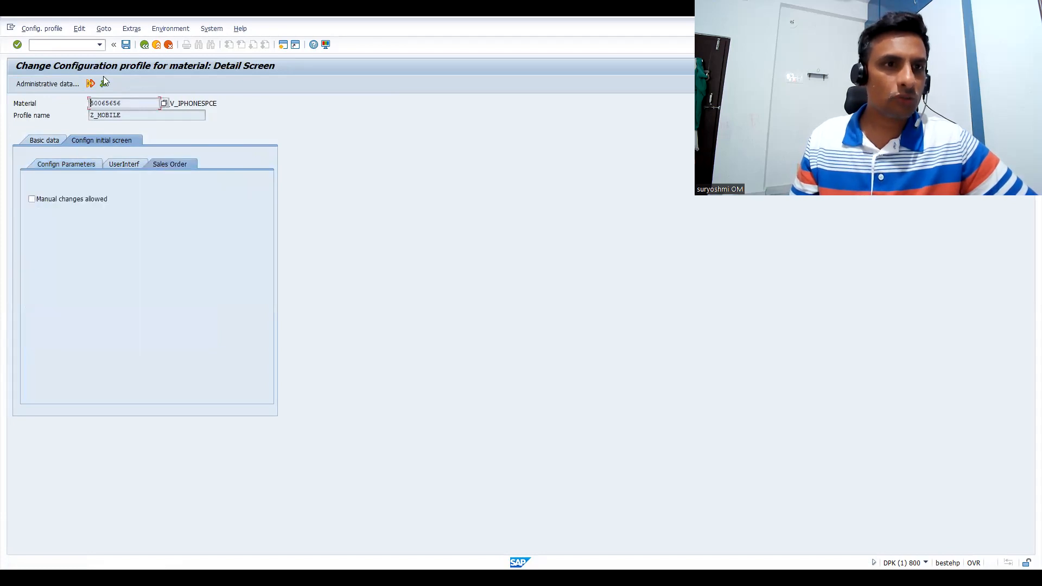
click(140, 48)
Examine the class assignments of the Z_MOBILE profile down to the Variant condition characteristic and return to the profile overview
click(59, 83)
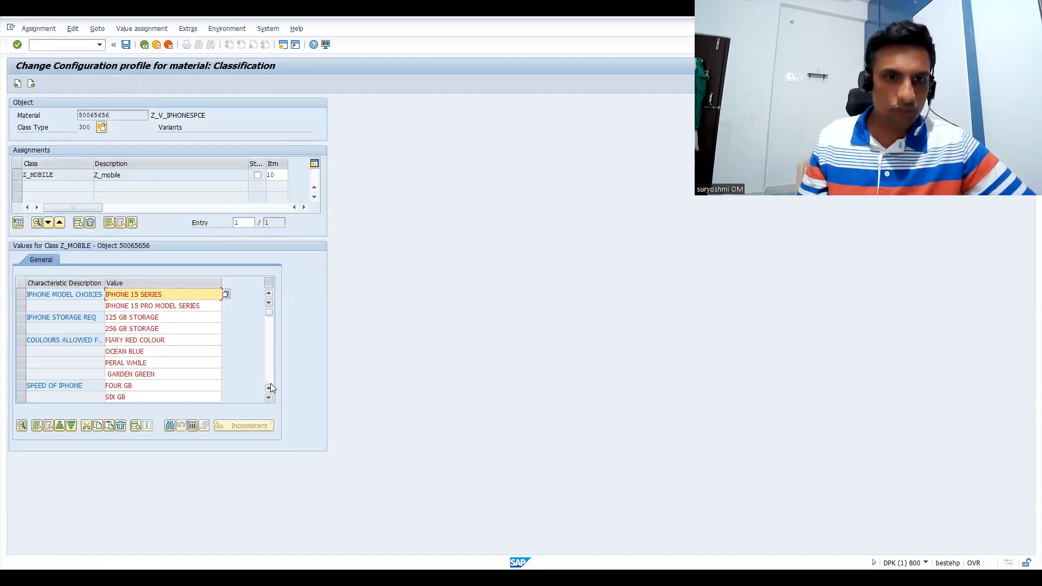
click(268, 399)
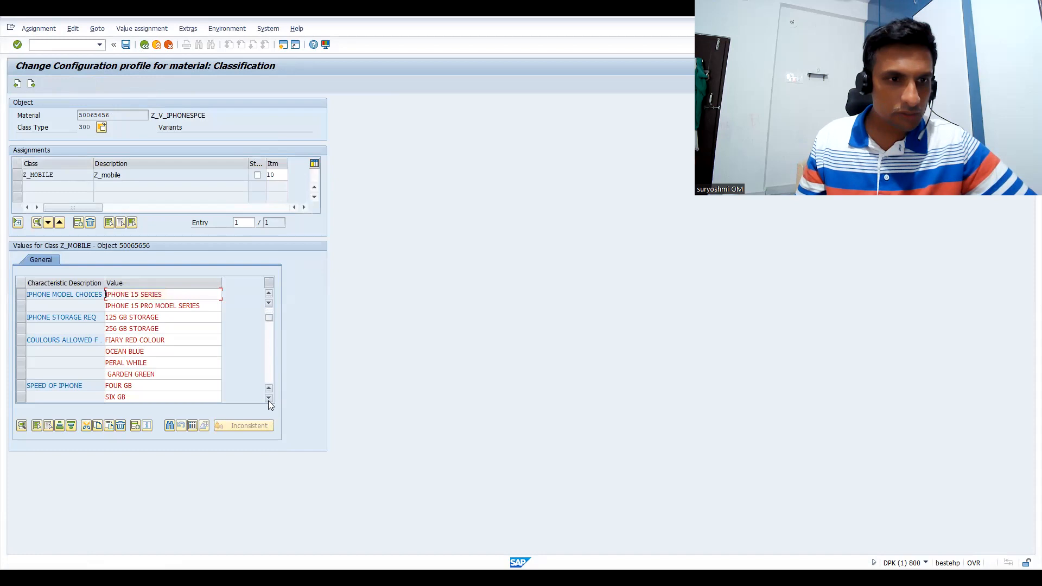
click(268, 398)
click(269, 398)
click(268, 398)
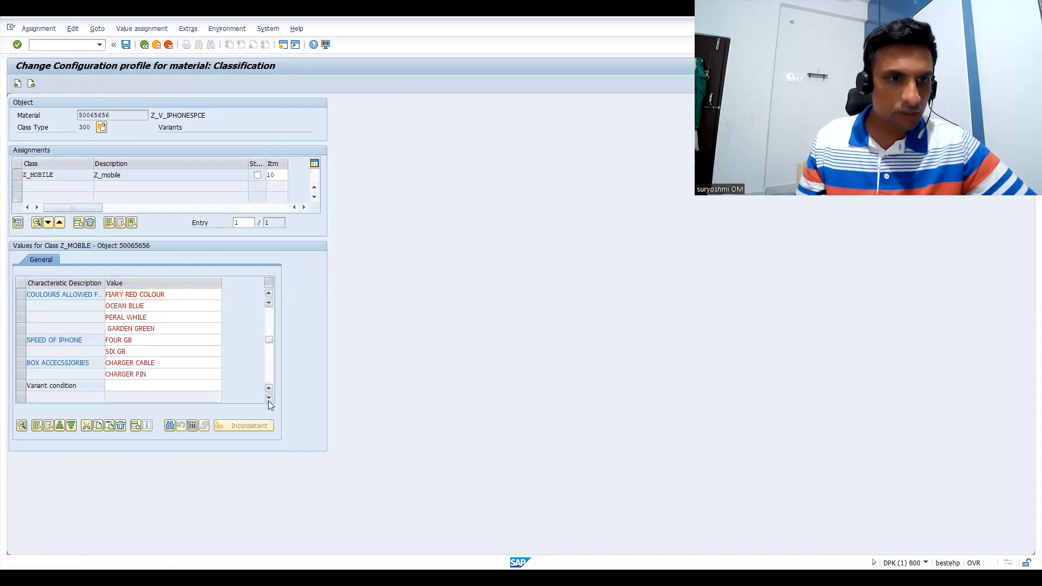
click(268, 398)
click(268, 399)
click(147, 363)
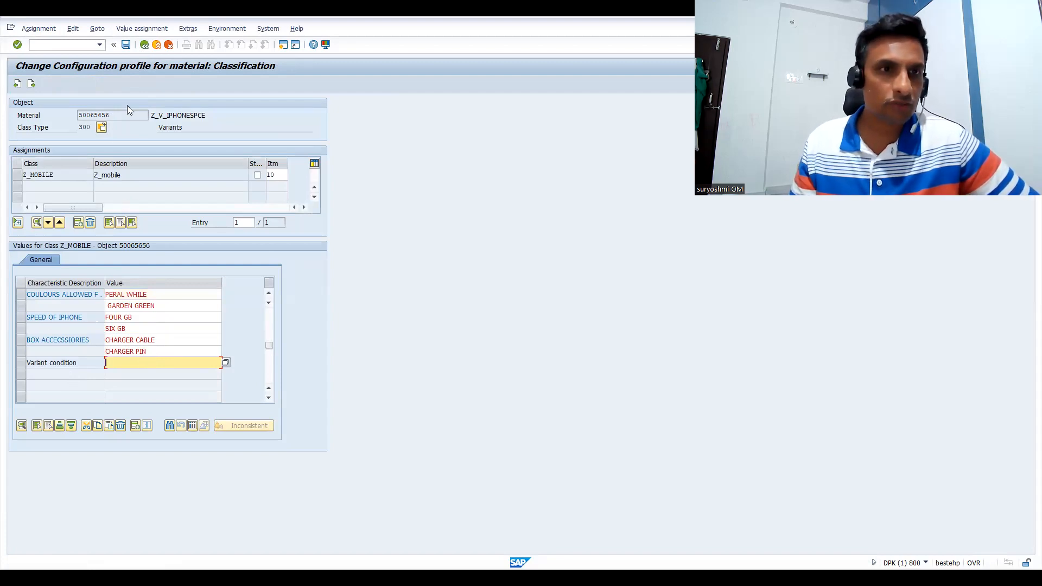
click(143, 45)
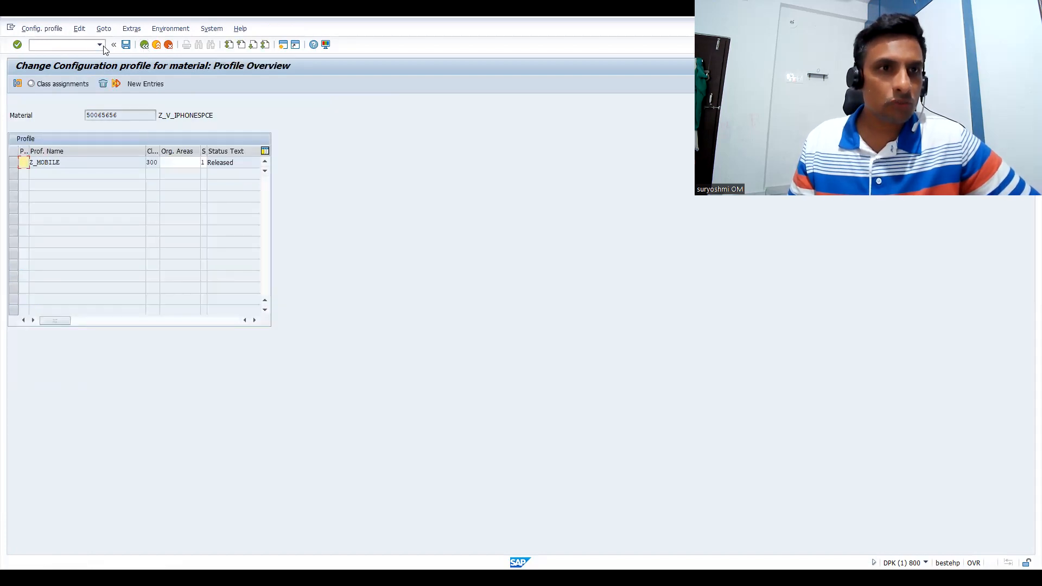
Open material 50065656 with transaction MM02 for plant IN61, storage location SALE, sales organization IN66 and distribution channel 66
click(80, 45)
text(/NMM02)
key(Return)
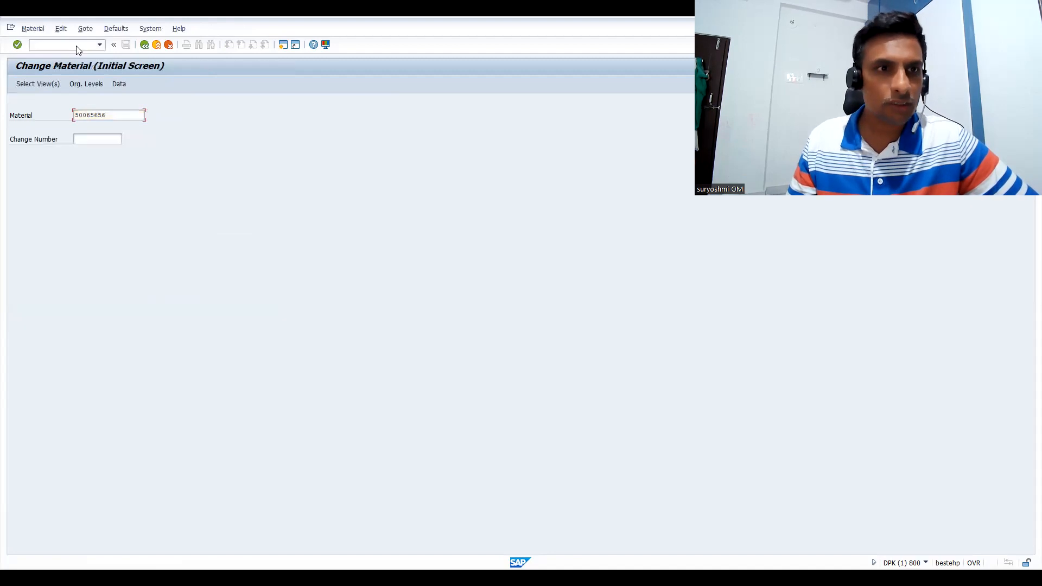
key(Return)
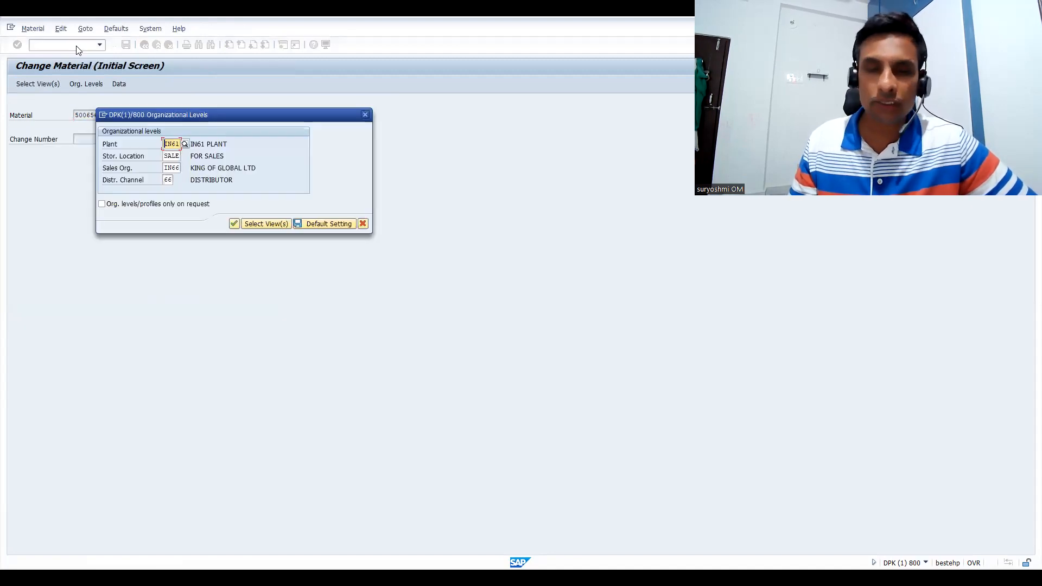
click(234, 222)
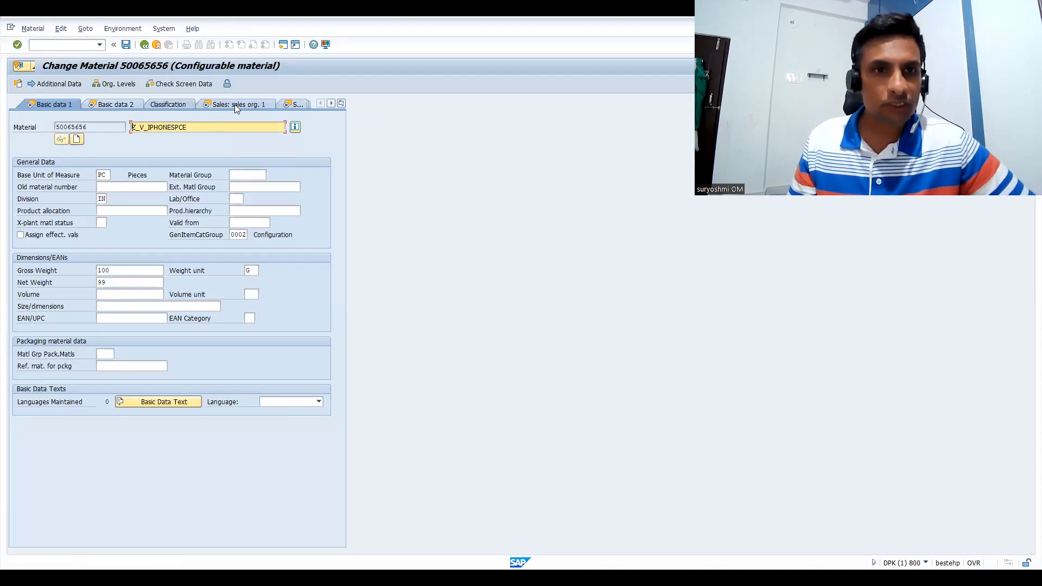
Examine the material's sales org. 1 data and its classification down to the Variant condition characteristic
click(246, 103)
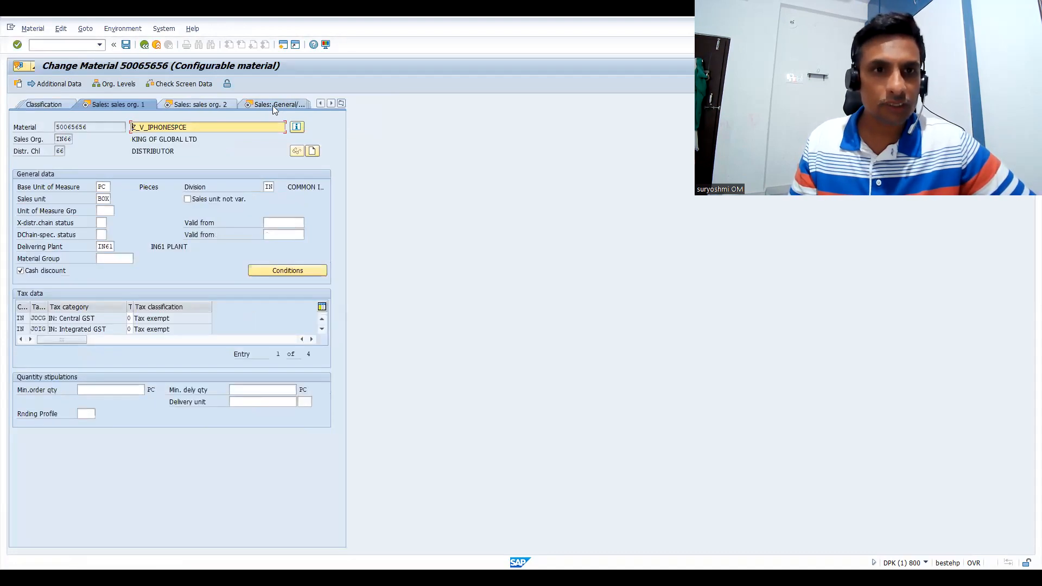
click(55, 104)
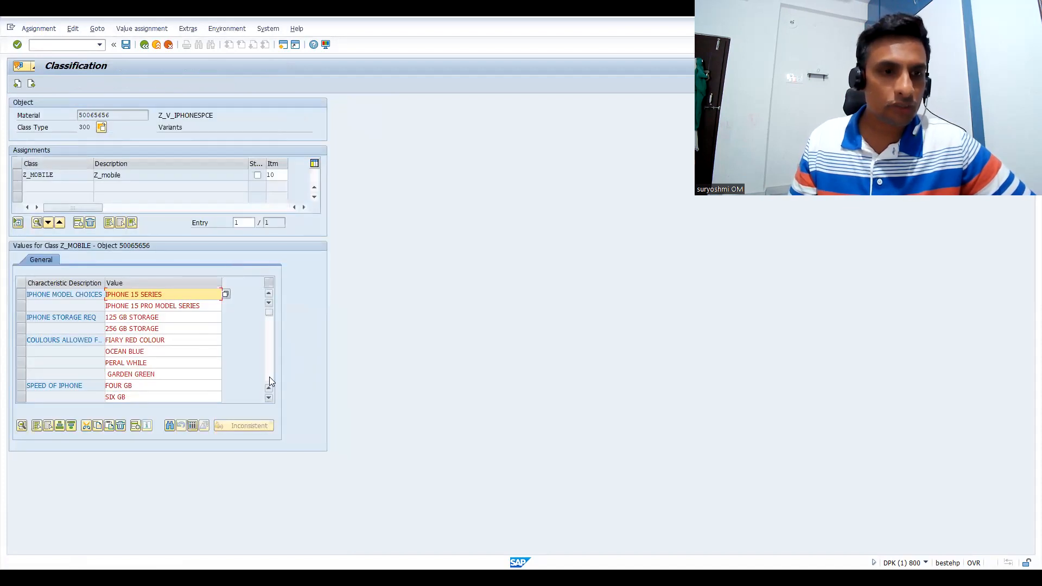
click(269, 376)
click(58, 318)
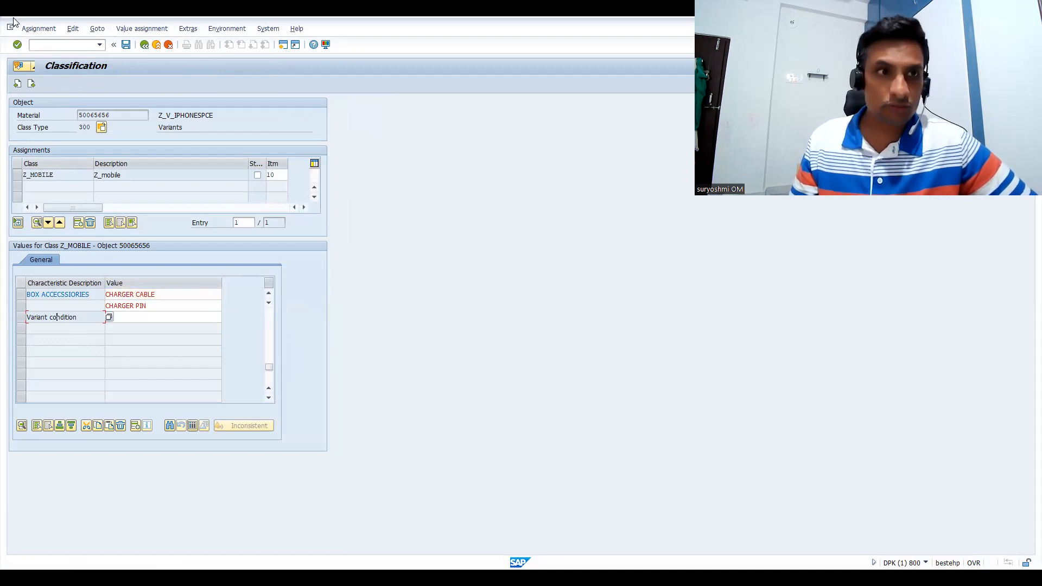
Open characteristic Z_PRICE with transaction CT04, examine its allowed values and leave the characteristic
click(39, 48)
text(/N)
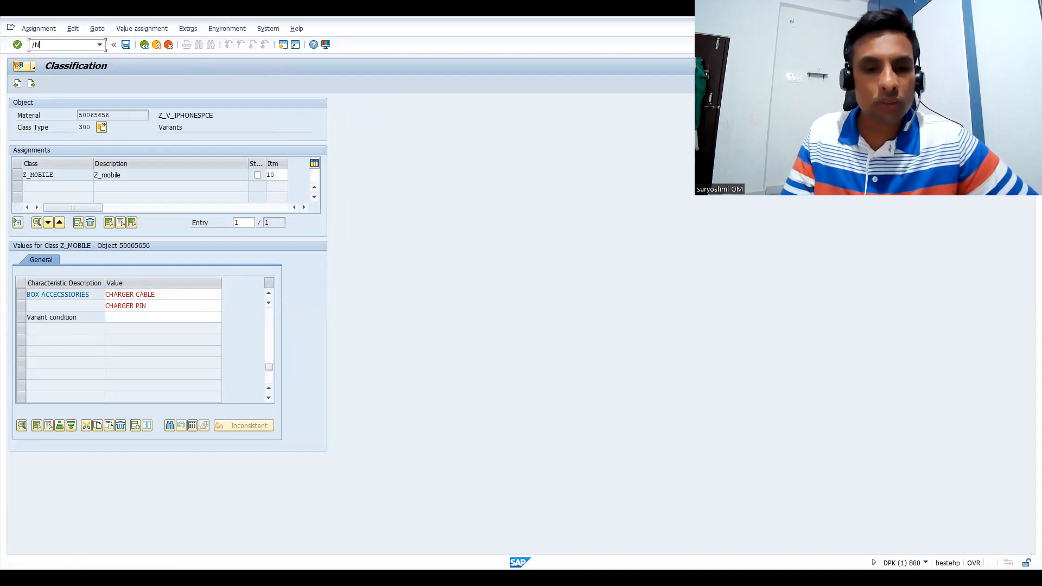
text(CT04)
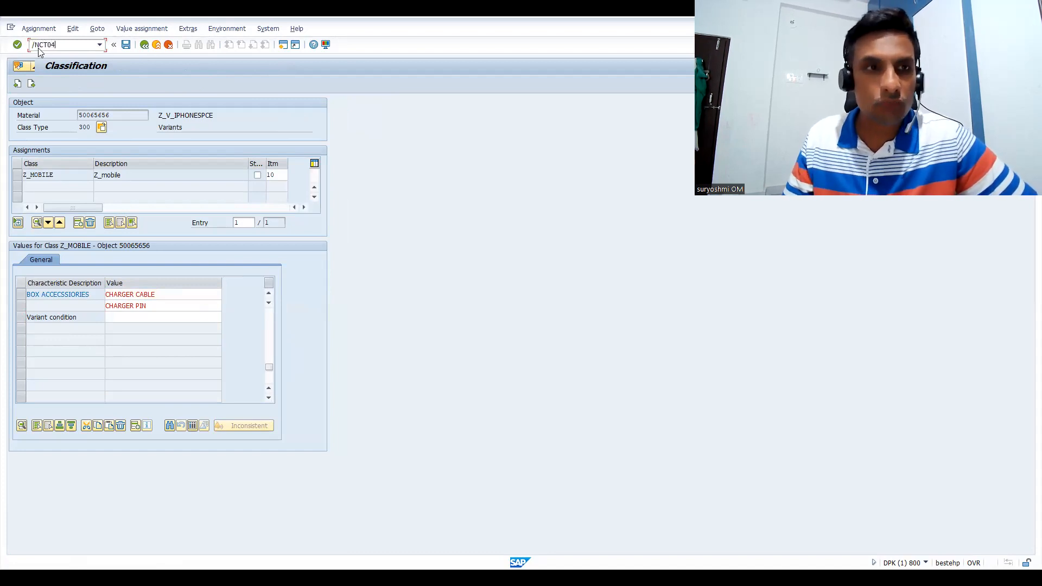
key(Return)
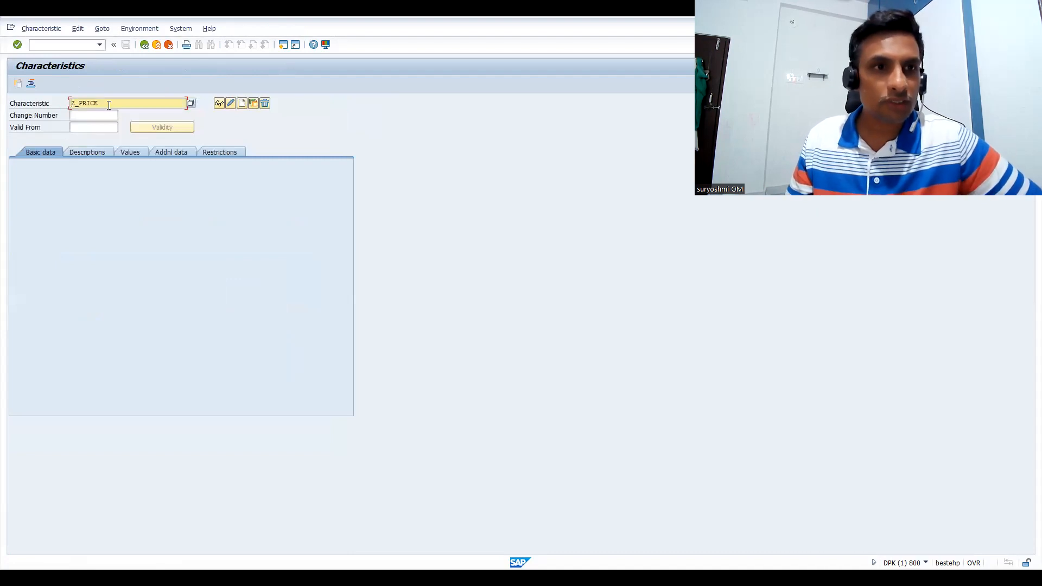
key(Return)
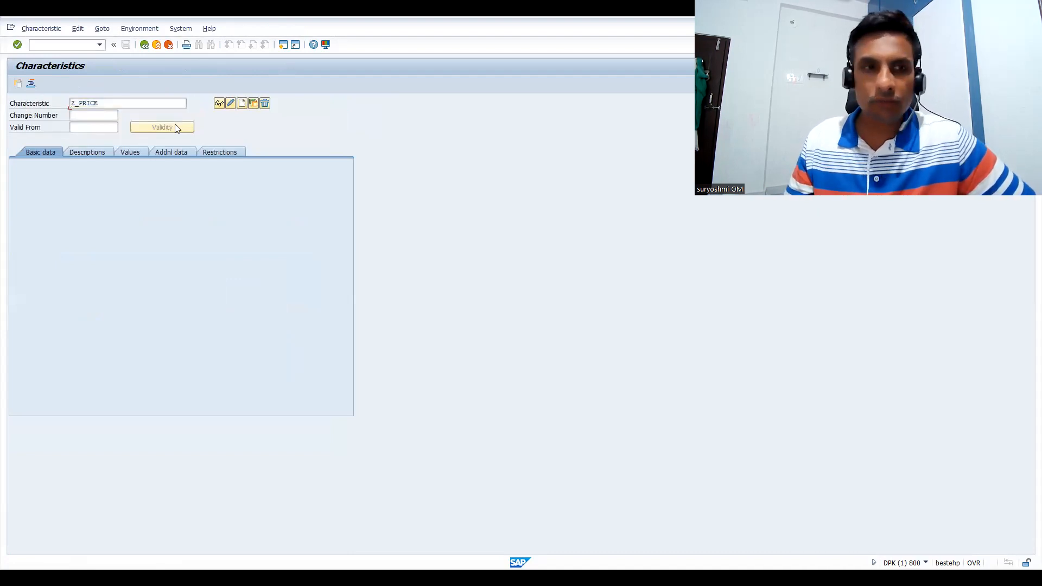
click(128, 155)
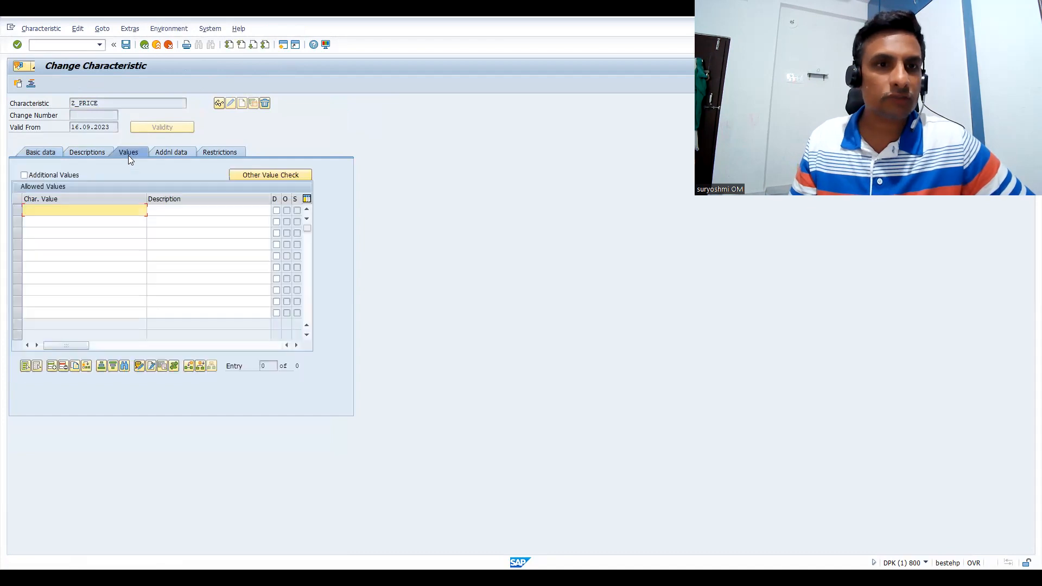
click(144, 46)
Open characteristic Z_IPHONE_STORAGE for changing with transaction CT04 and display its allowed values
text(CT04)
key(Return)
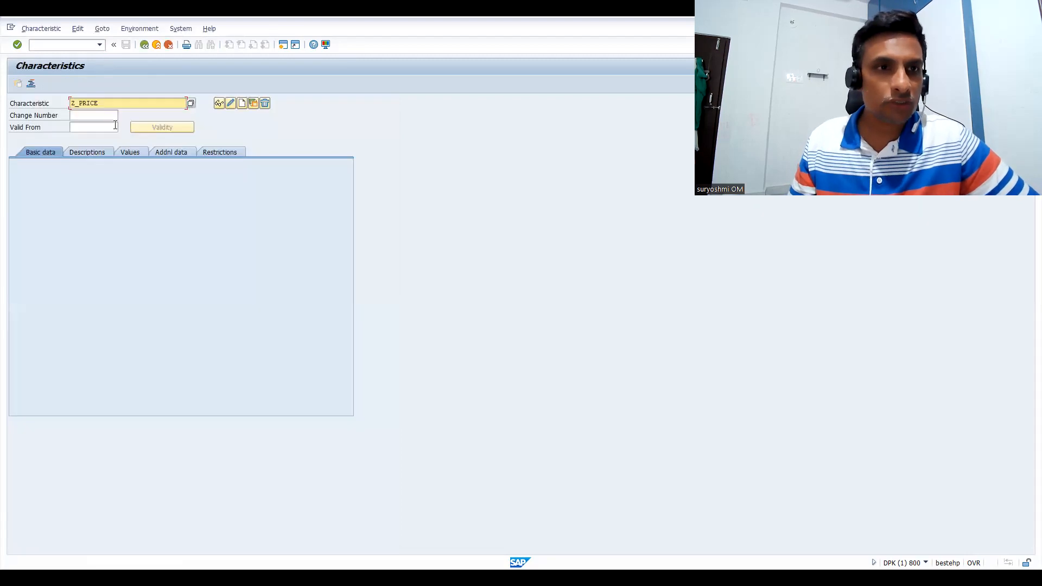
drag(112, 106, 35, 103)
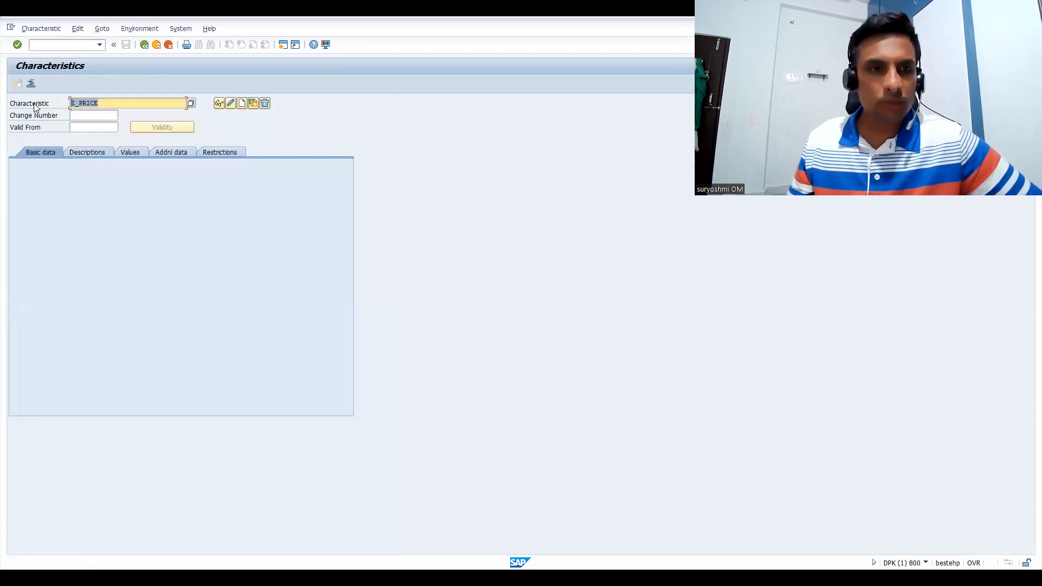
key(BackSpace)
key(Down)
key(Down)
key(Down)
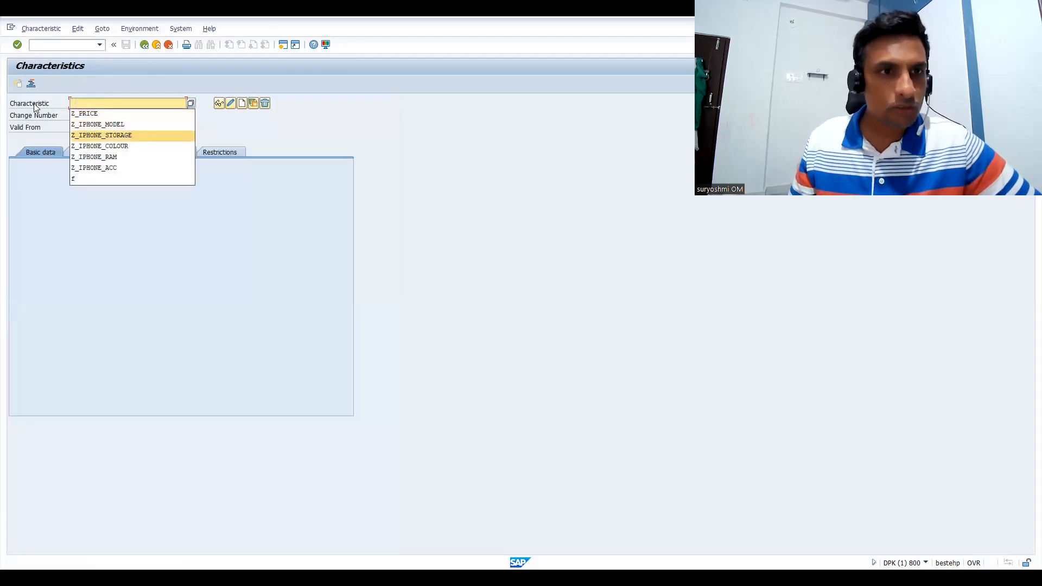
key(Return)
key(Return)
click(124, 153)
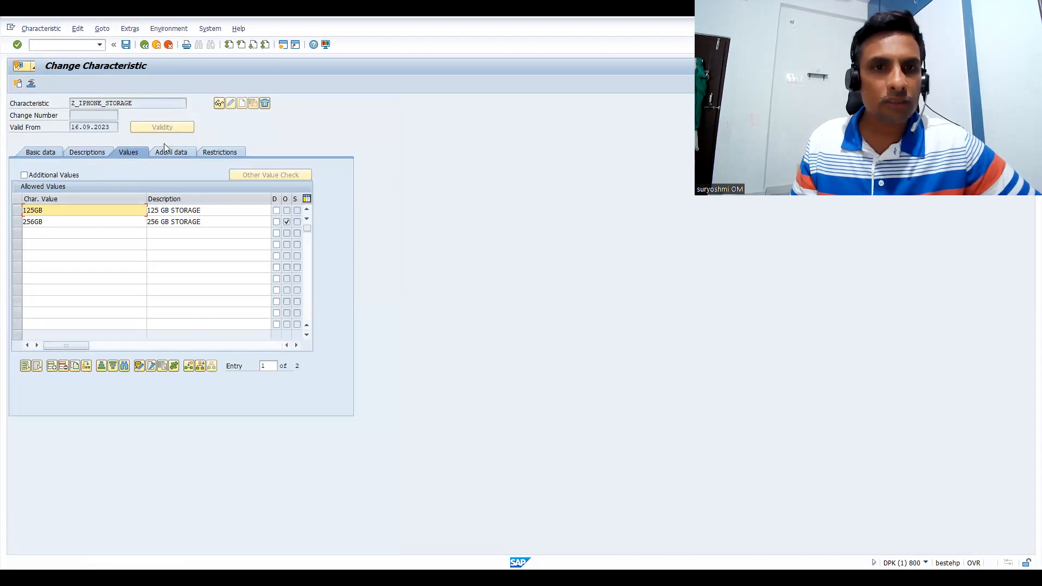
Open the object dependency editor for the 125GB storage value with Procedure as the dependency type
click(1, 170)
click(19, 212)
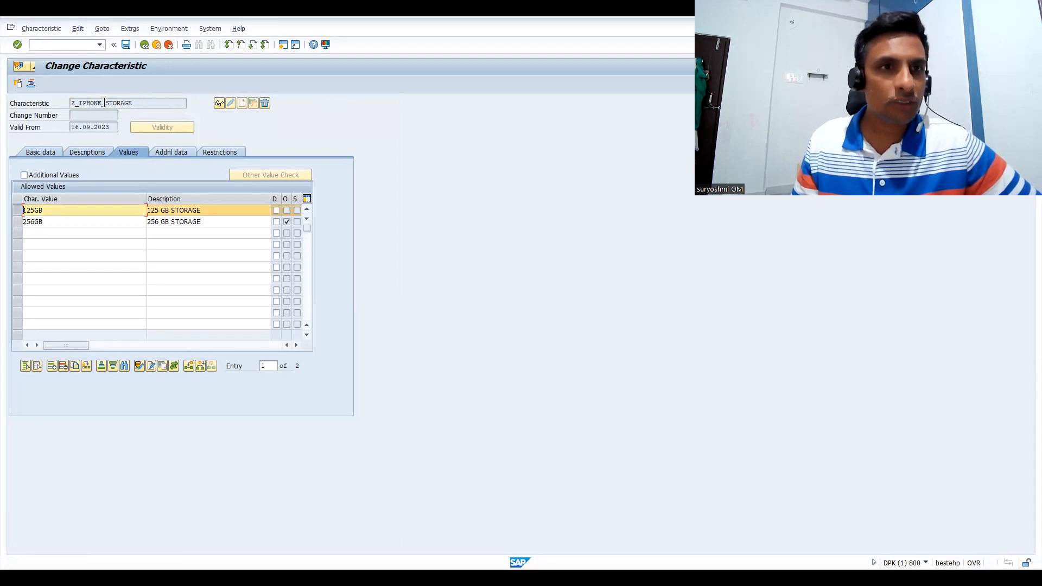
click(156, 33)
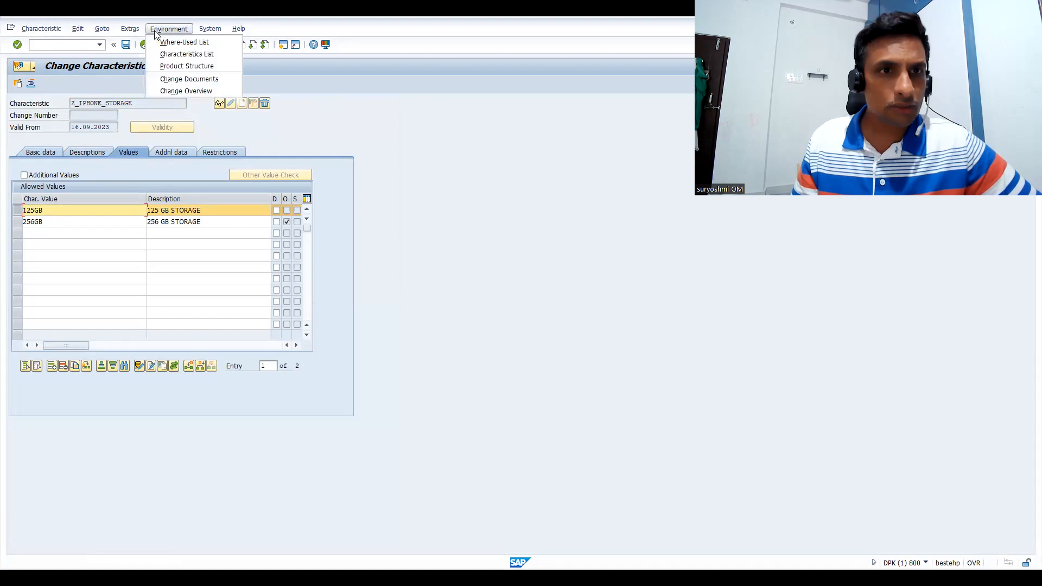
mouse_move(138, 33)
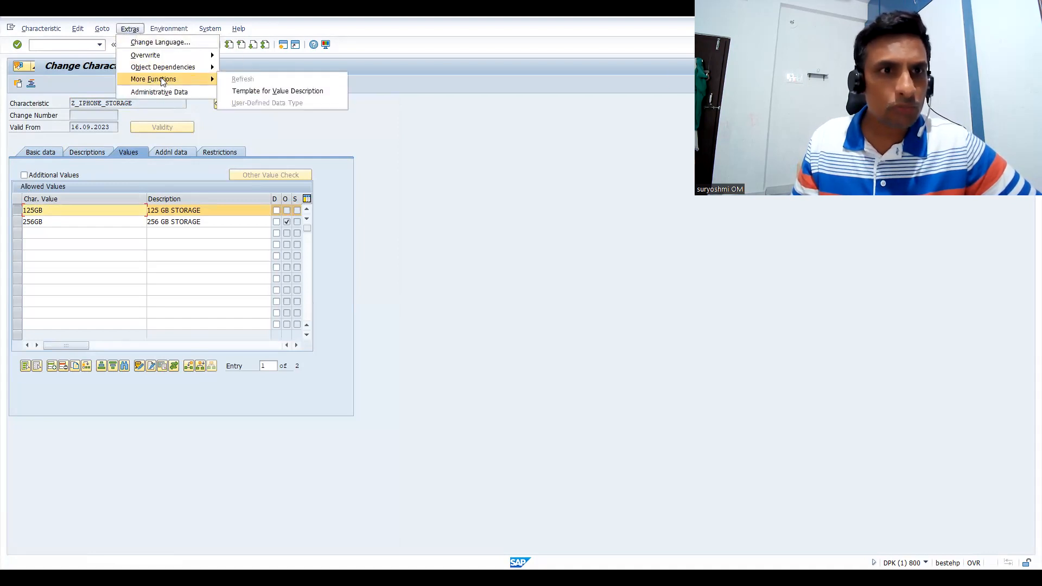
mouse_move(153, 72)
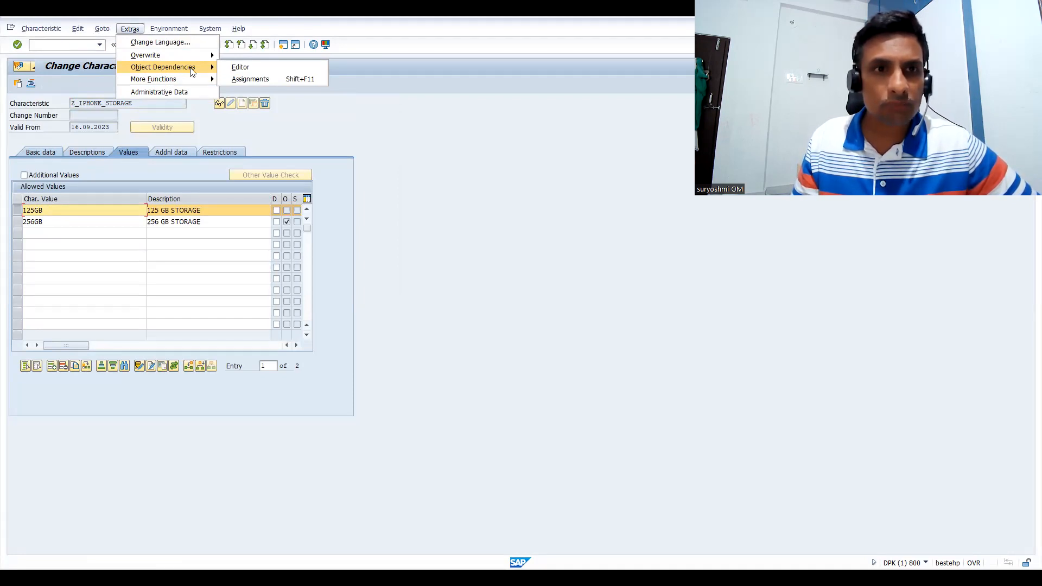
click(240, 67)
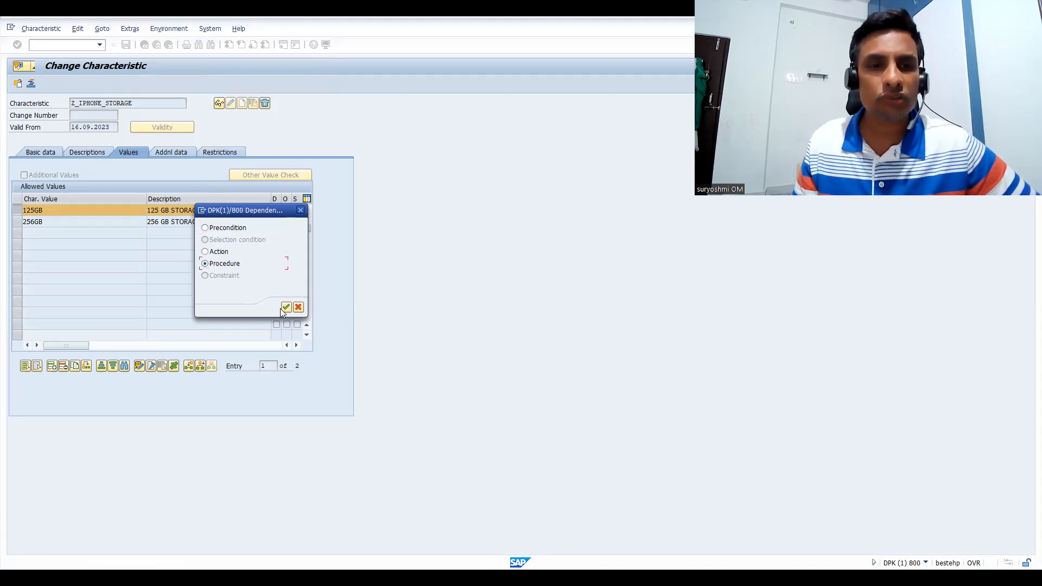
click(284, 307)
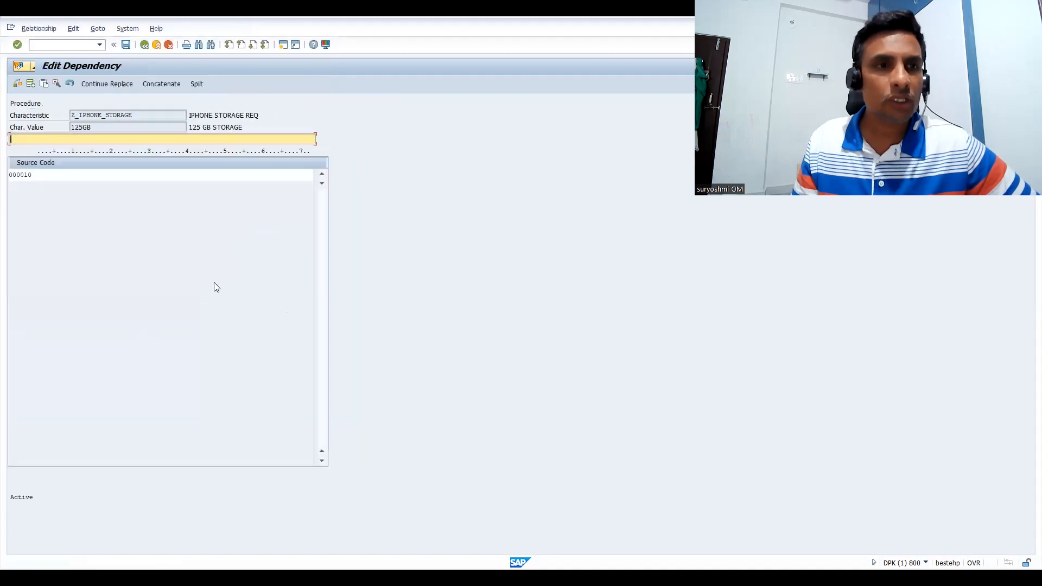
Write the procedure line $self.Z_PRICE ='125GB' for the 125GB storage value and check its syntax
click(58, 172)
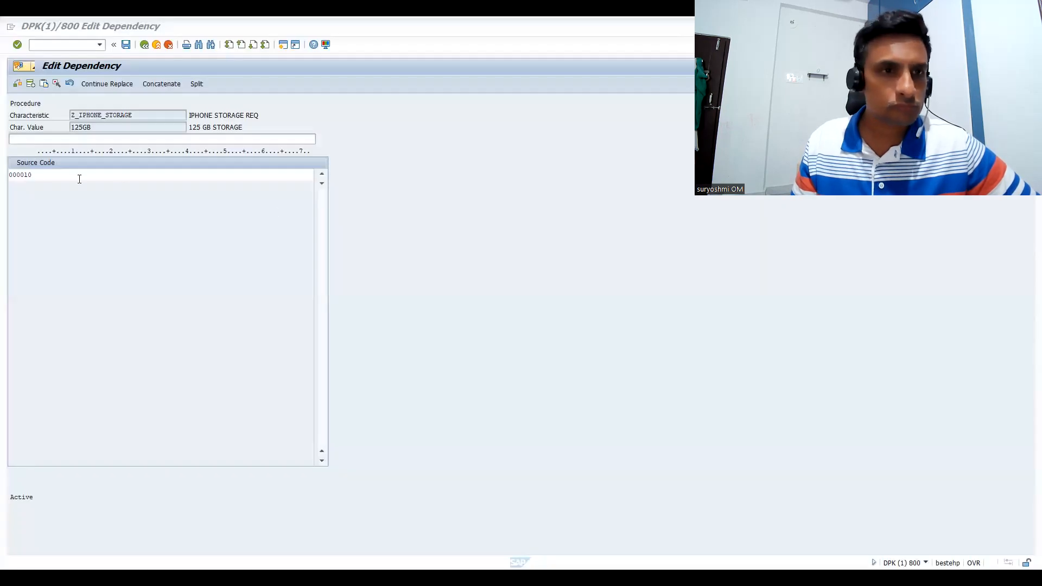
click(78, 177)
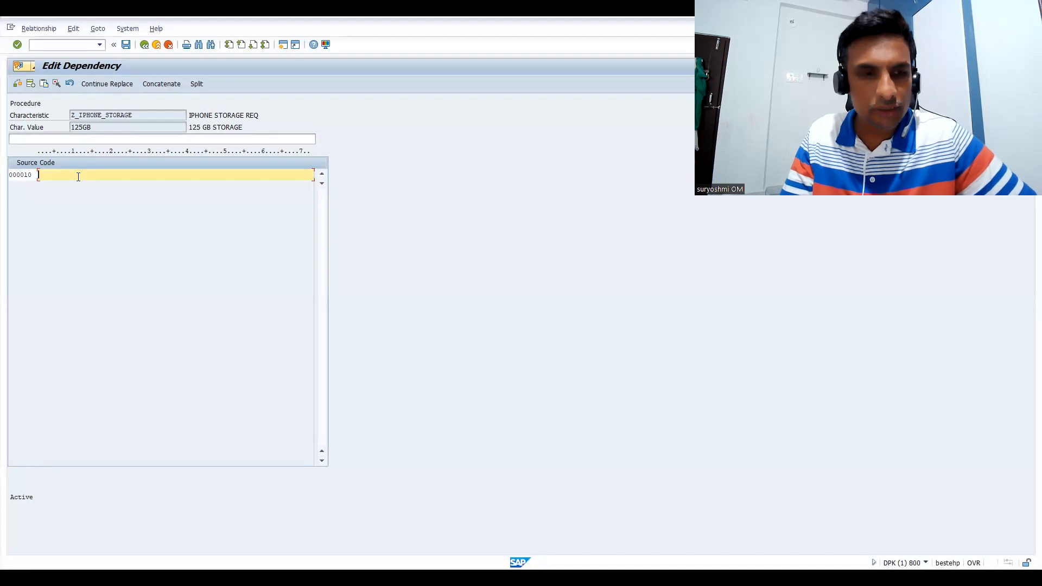
text($)
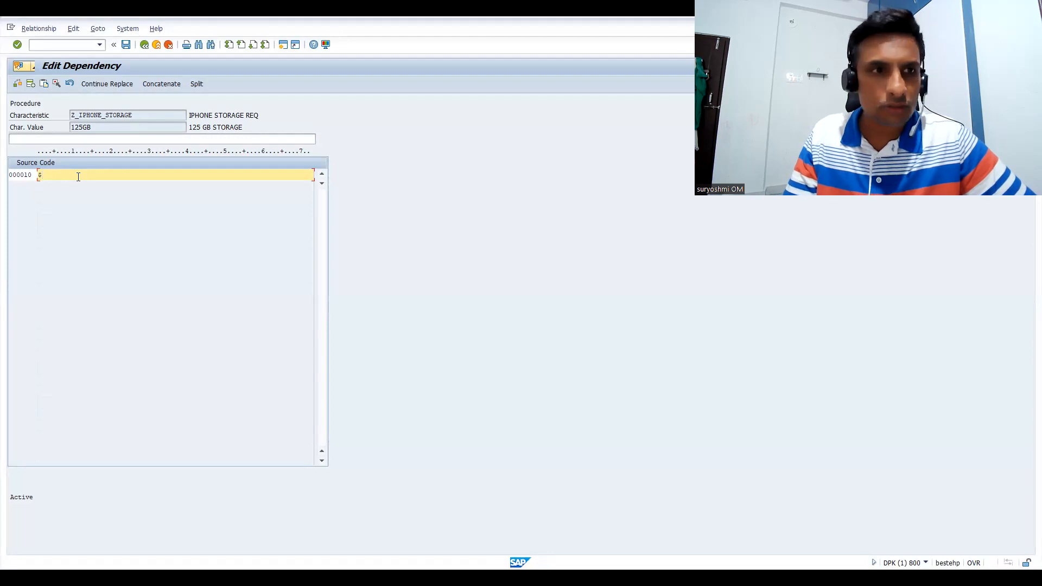
text(SE)
key(BackSpace)
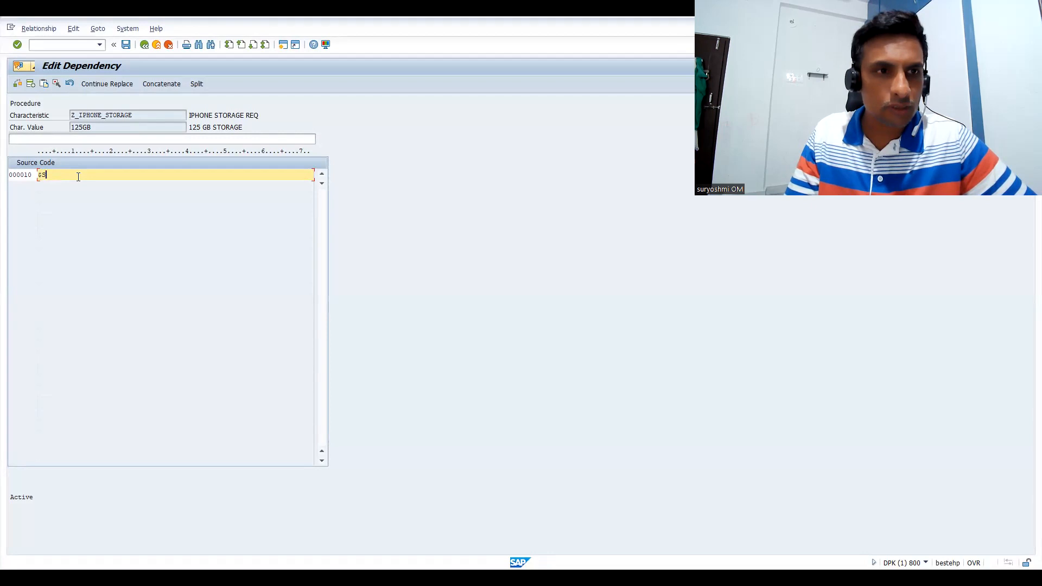
key(BackSpace)
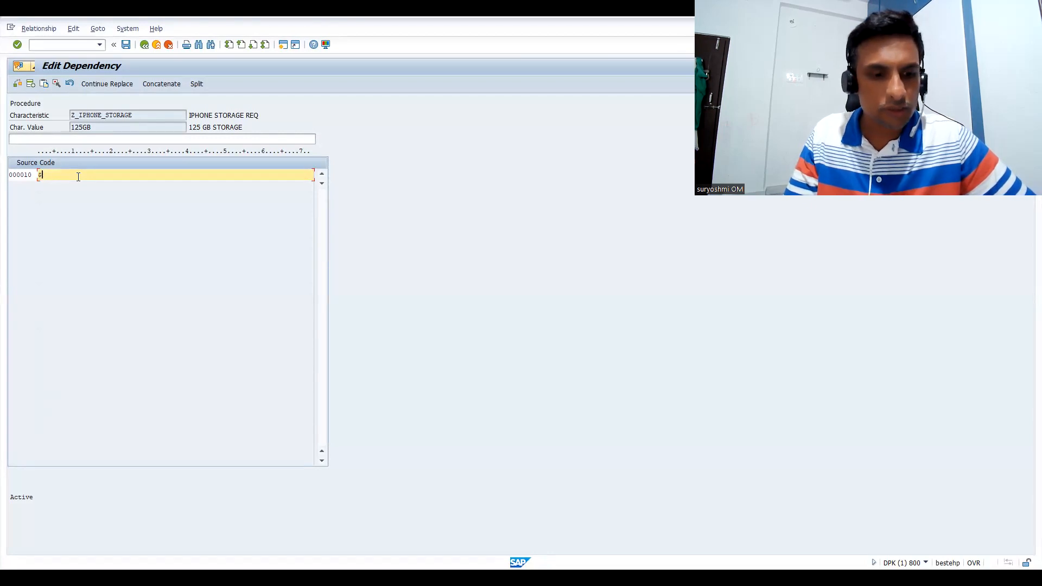
text(self.)
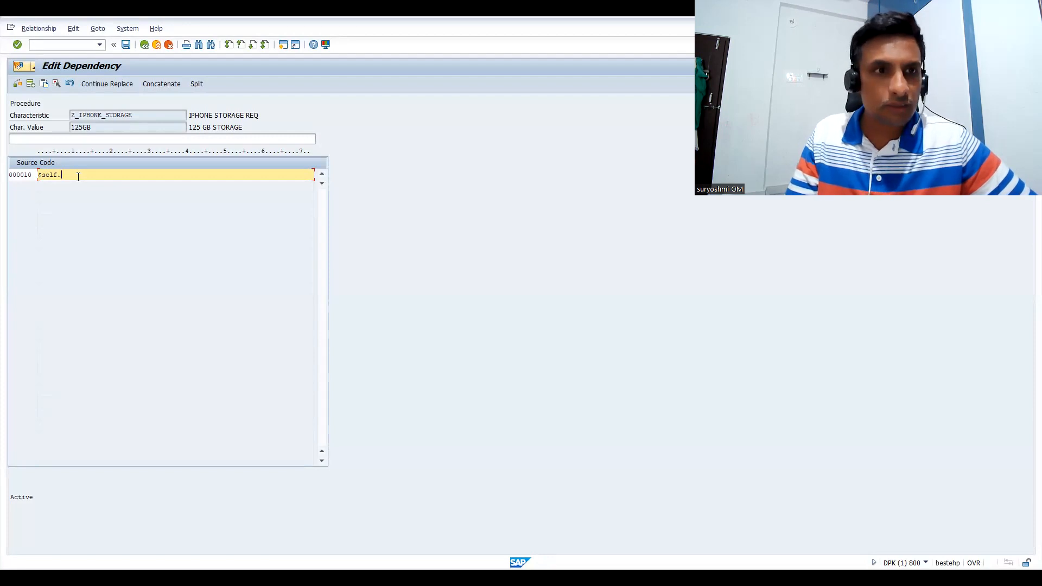
text(Z_)
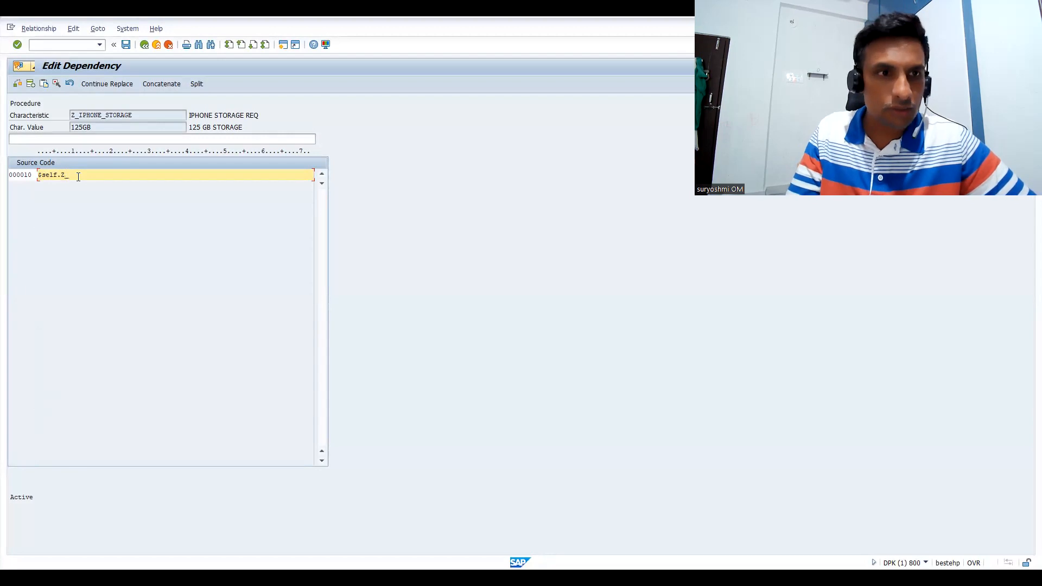
text(RI)
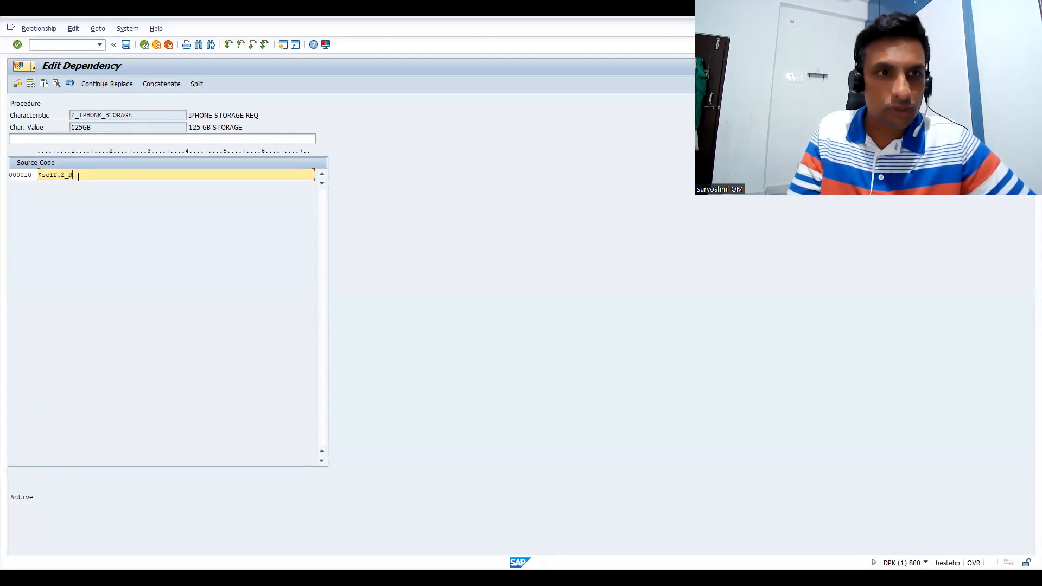
key(BackSpace)
text(PRICE)
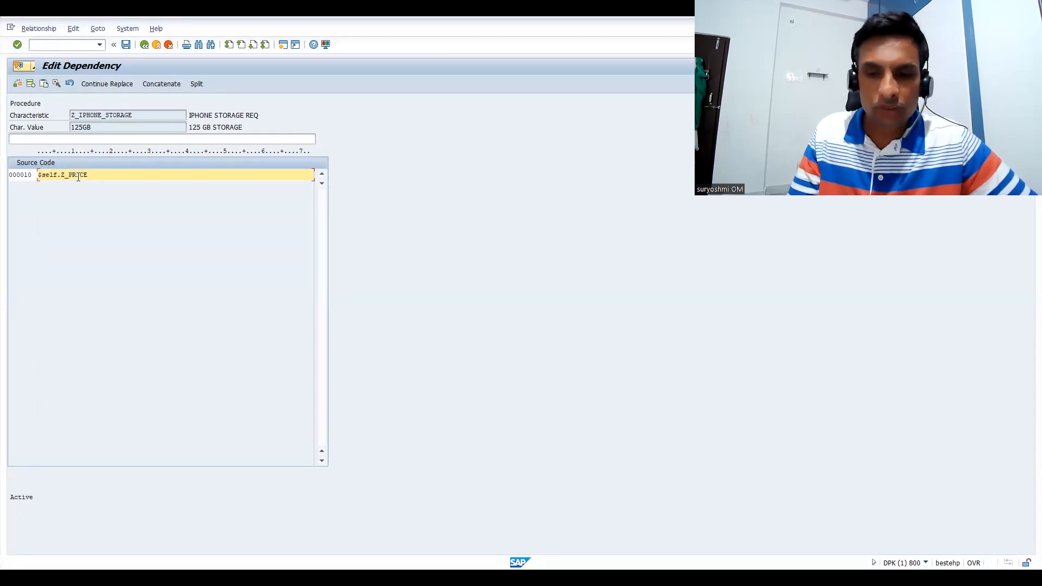
text( =')
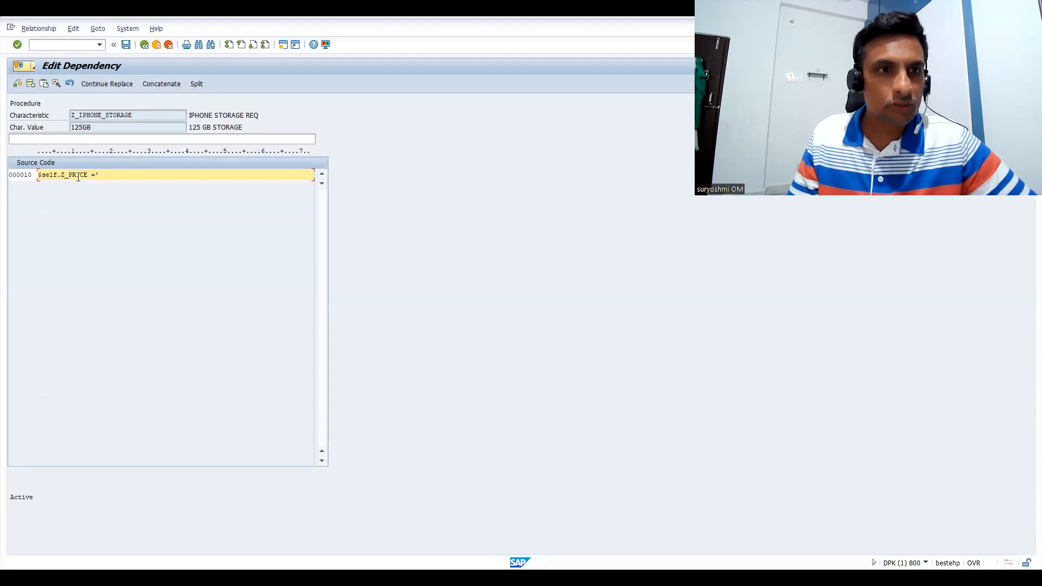
text(12)
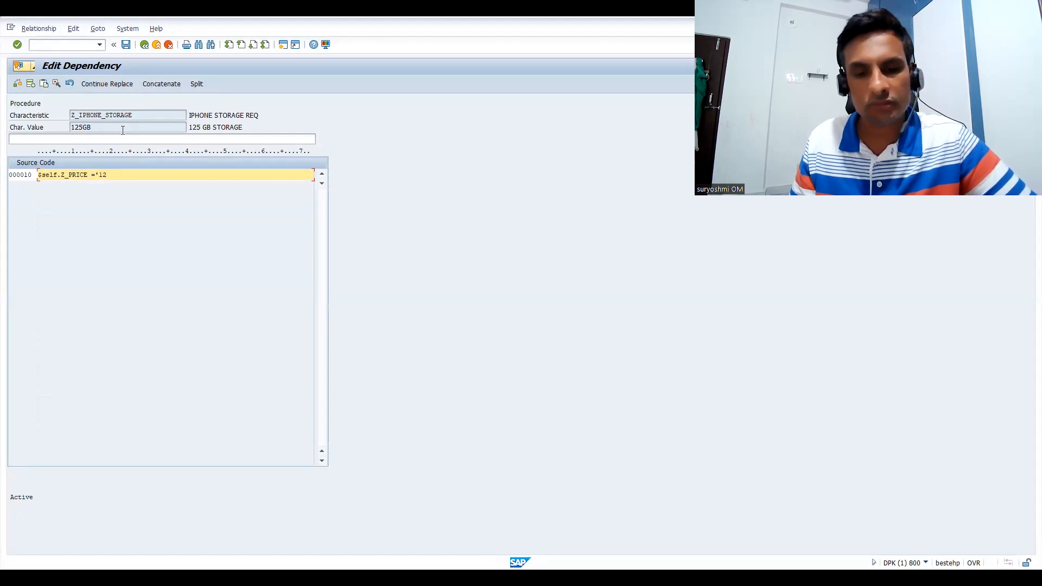
text(5)
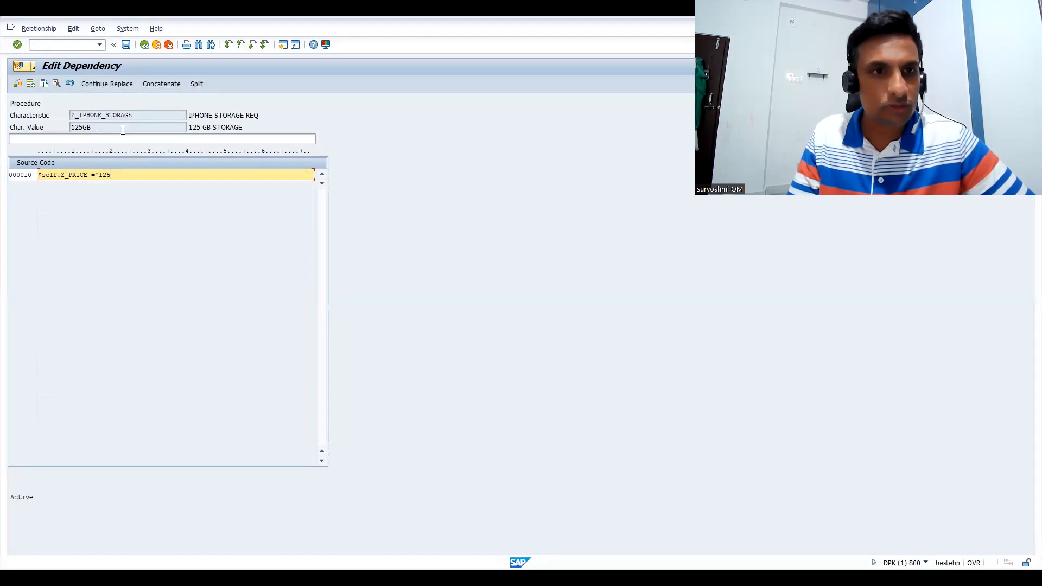
text(GB)
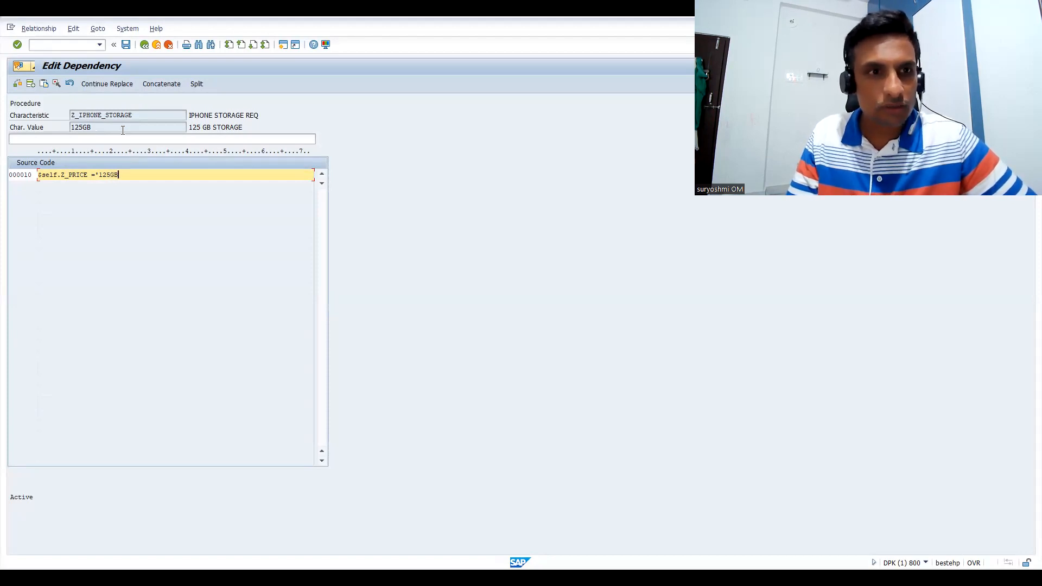
text(')
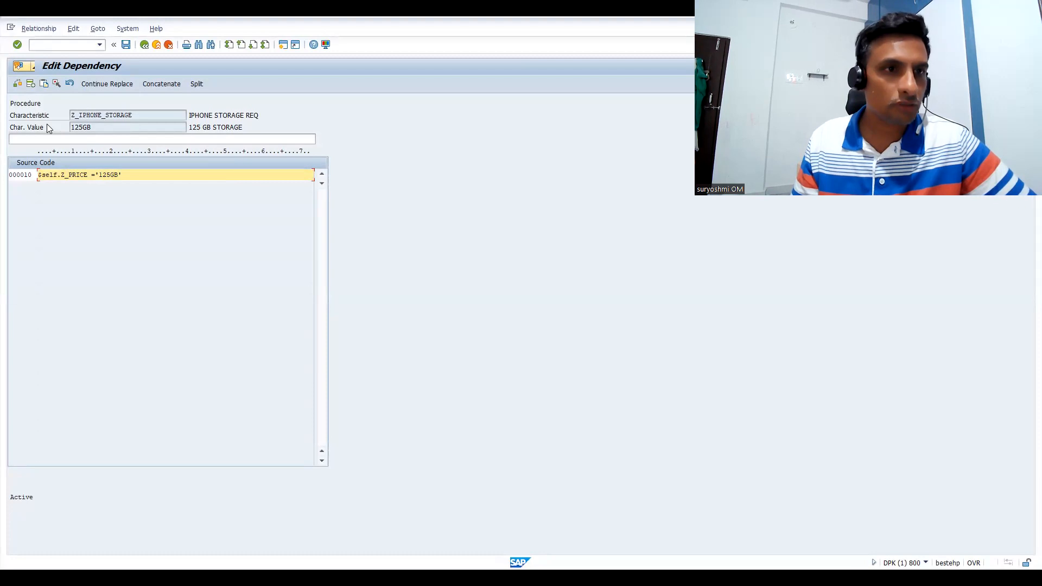
click(17, 85)
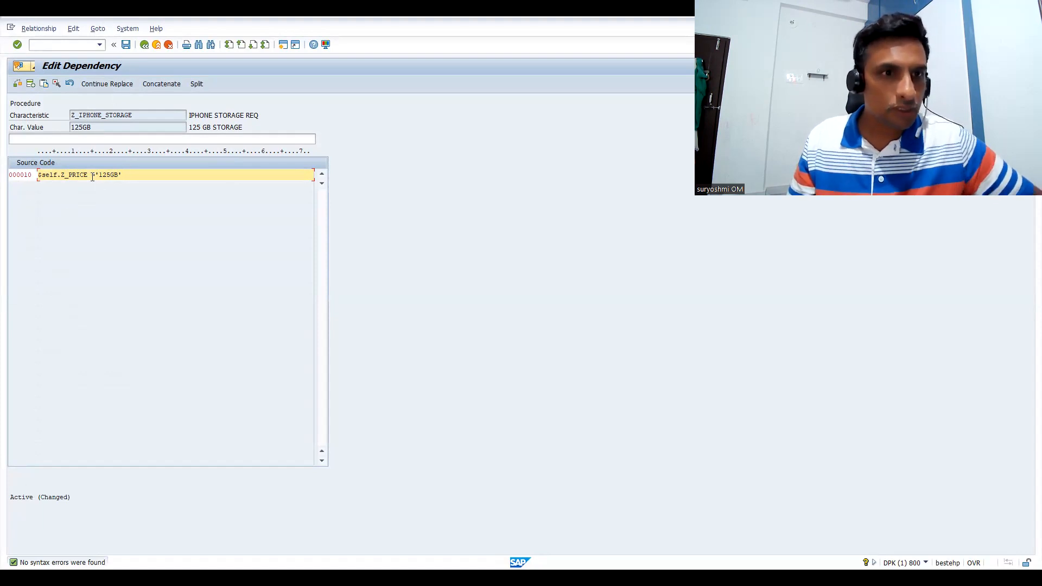
Copy the $self.Z_PRICE source line for reuse and save the 125GB procedure, returning to the characteristic's values
drag(127, 176, 36, 175)
key(ctrl+c)
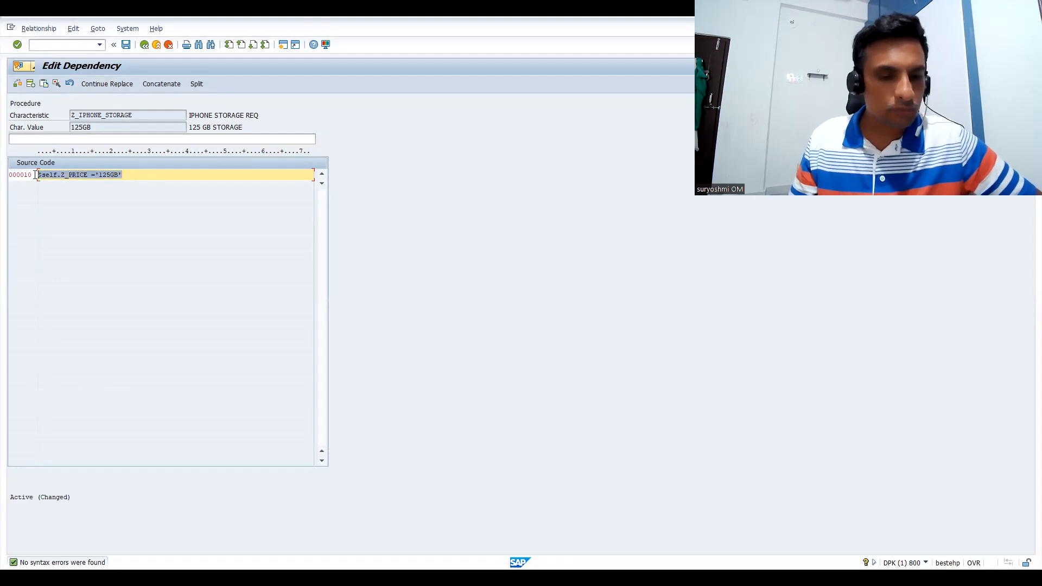
click(36, 175)
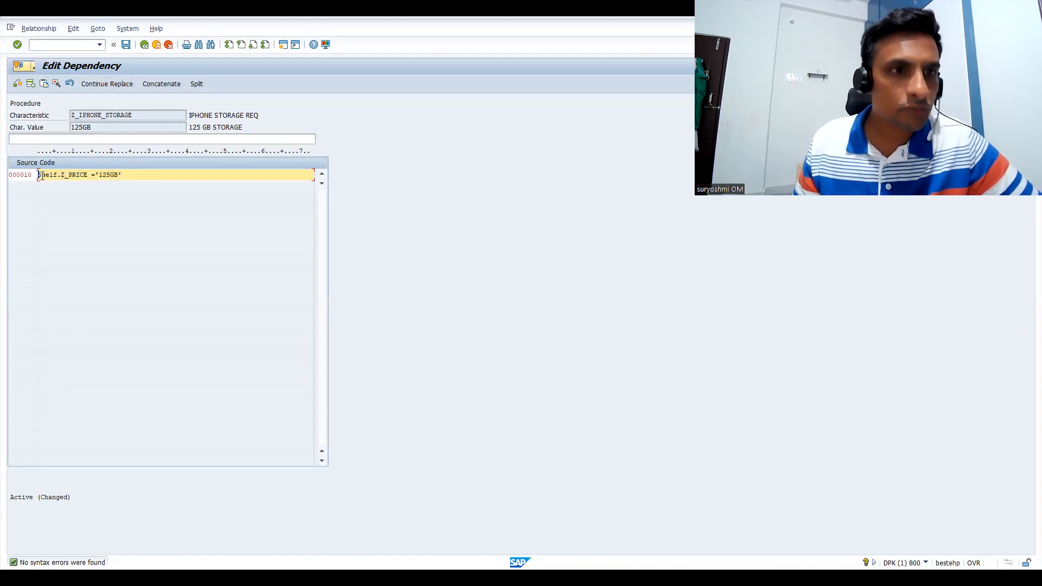
click(126, 47)
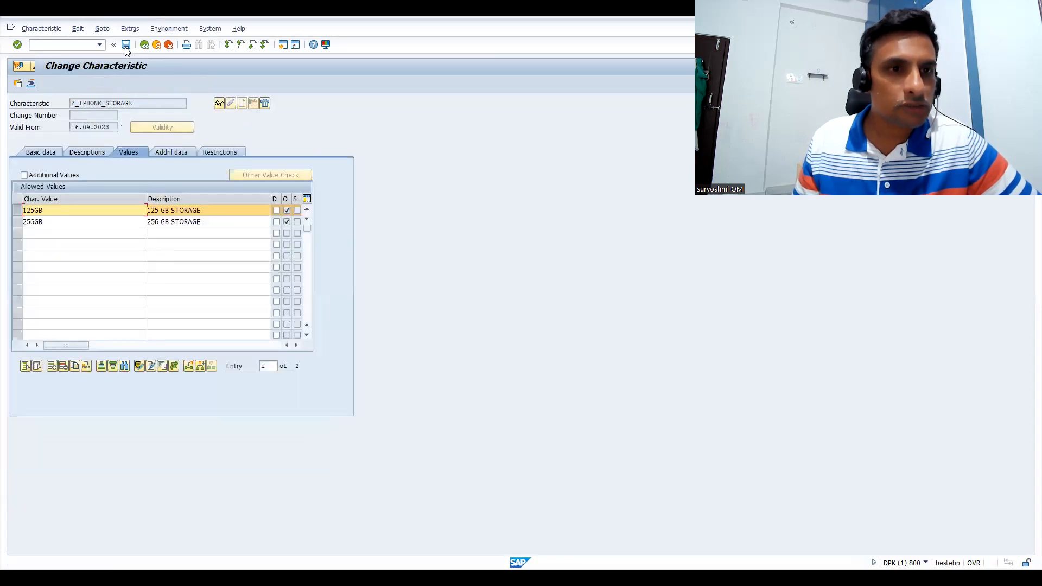
Select only the 256GB value, examine its existing dependency in the object dependency editor and return to the values
click(17, 223)
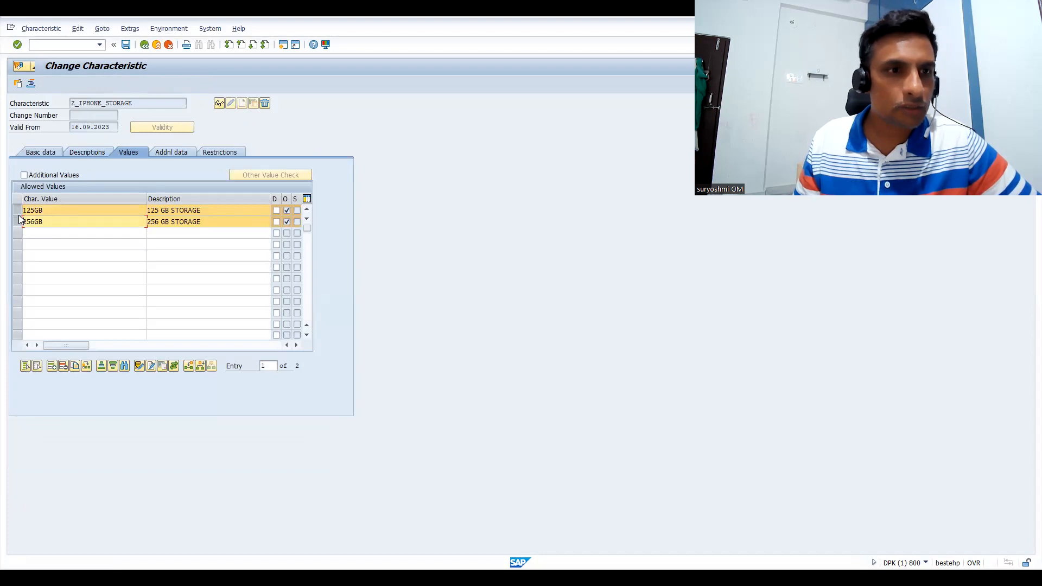
click(18, 222)
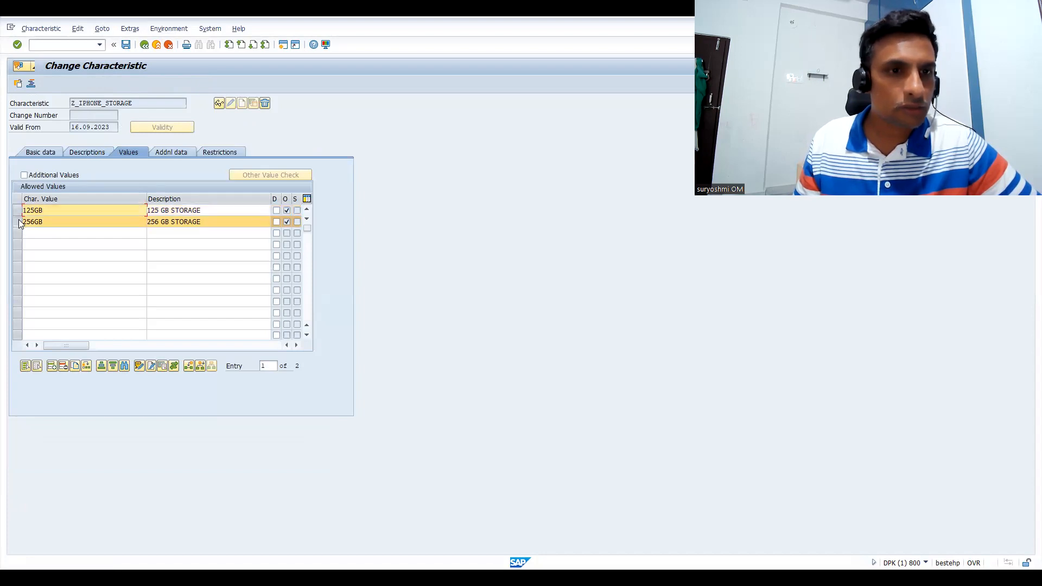
click(129, 29)
mouse_move(163, 67)
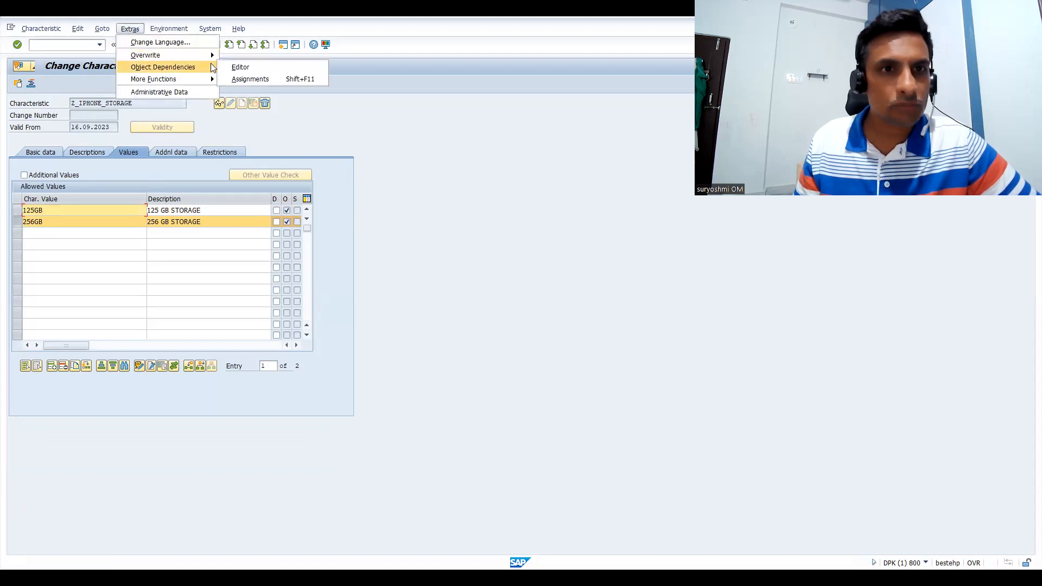
click(241, 68)
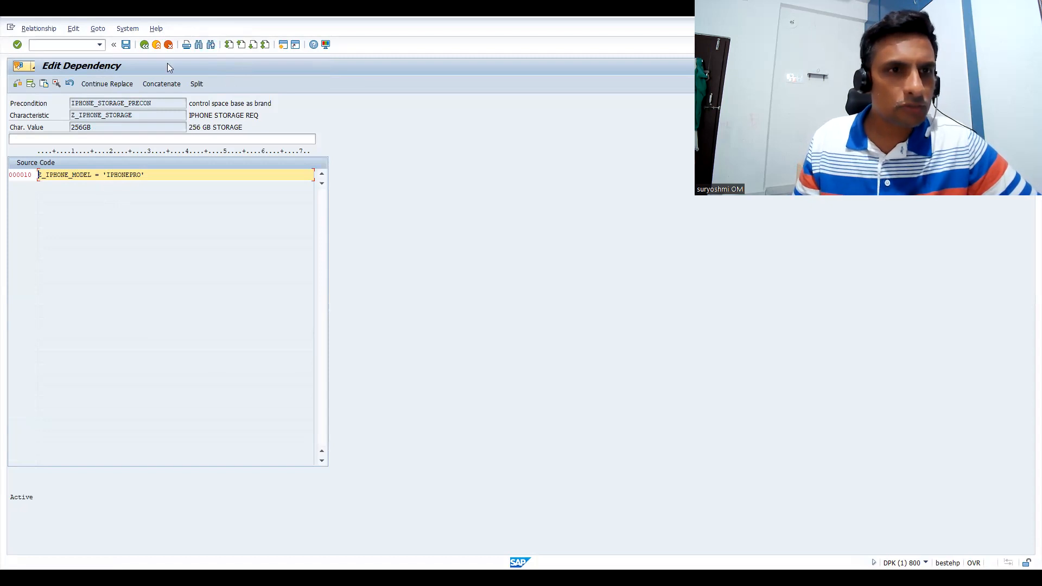
click(143, 46)
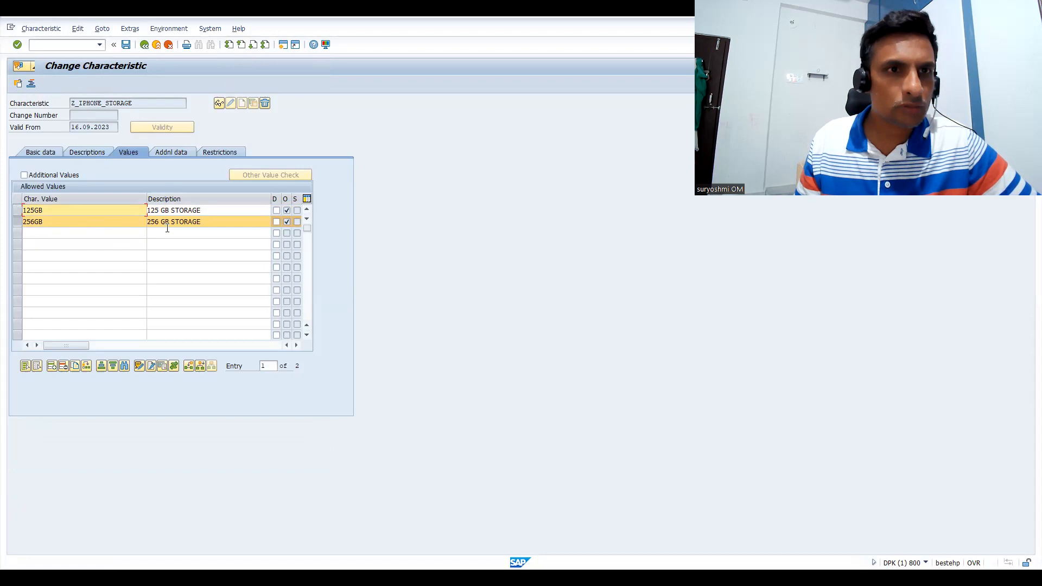
Reopen the dependency of the 256GB value and add the copied line below the existing condition, changed to $self.Z_PRICE ='256GB'
click(165, 29)
mouse_move(130, 28)
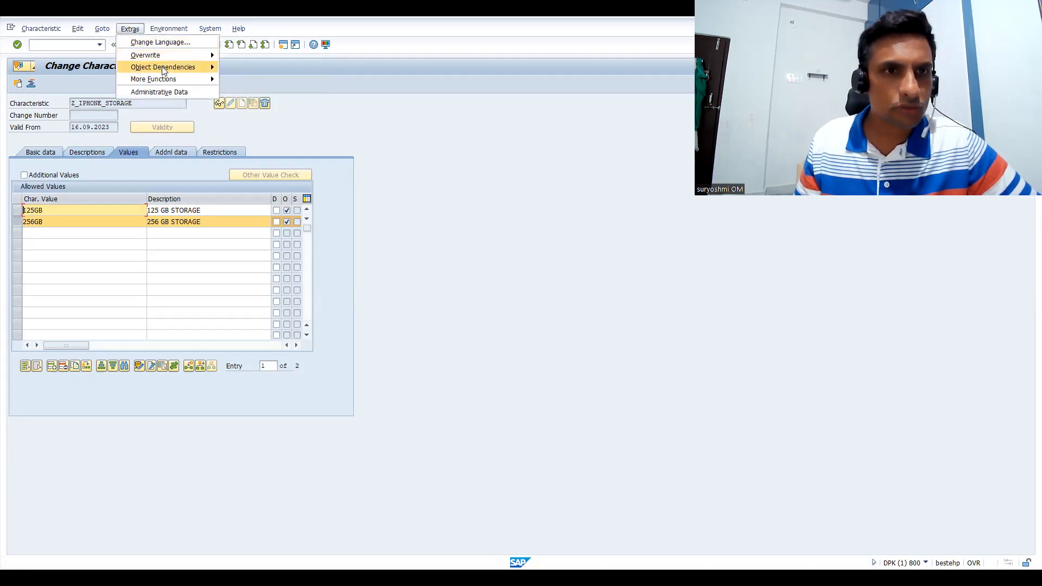
mouse_move(163, 67)
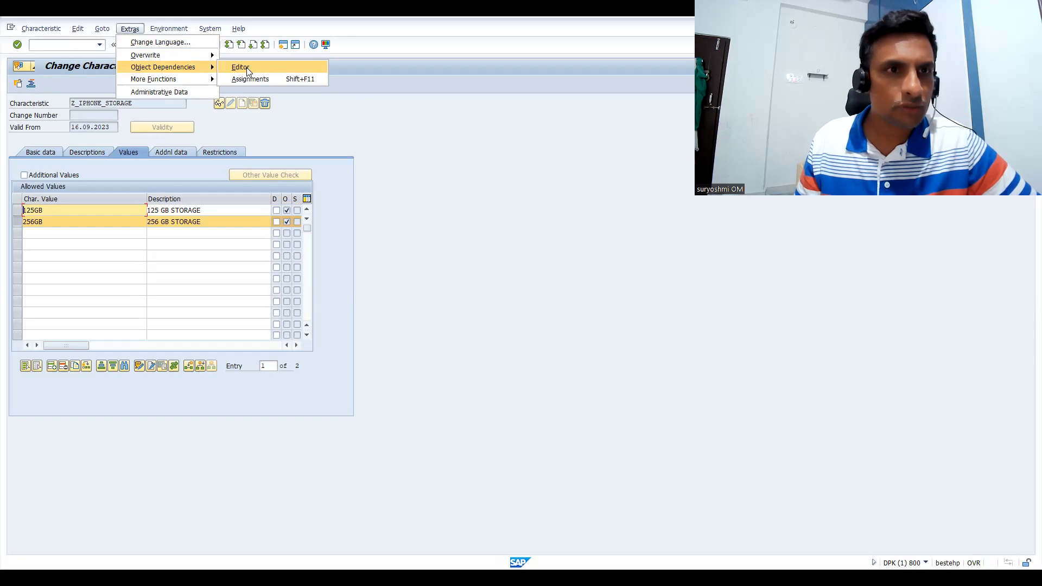
click(246, 68)
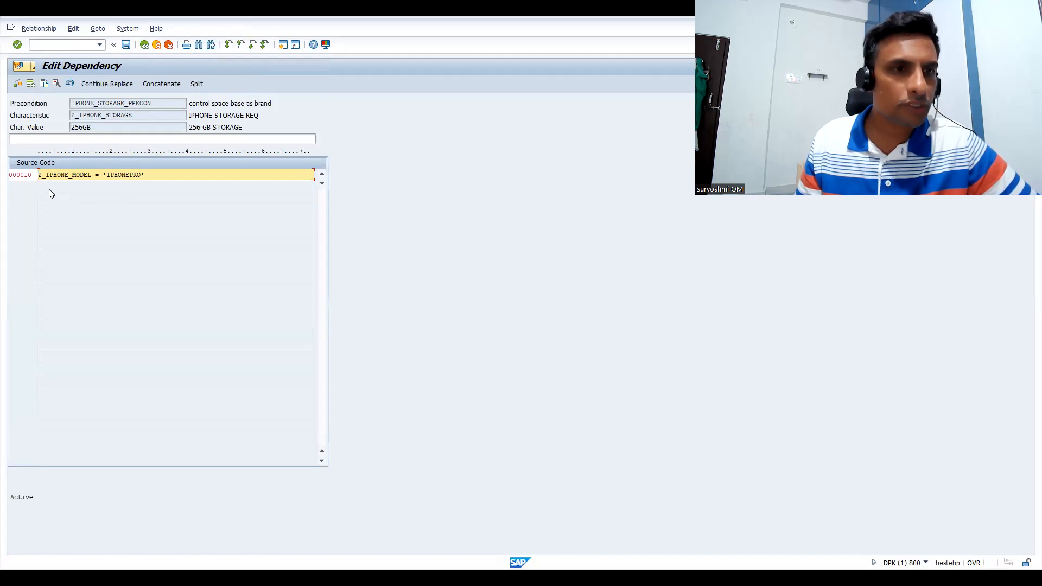
click(30, 87)
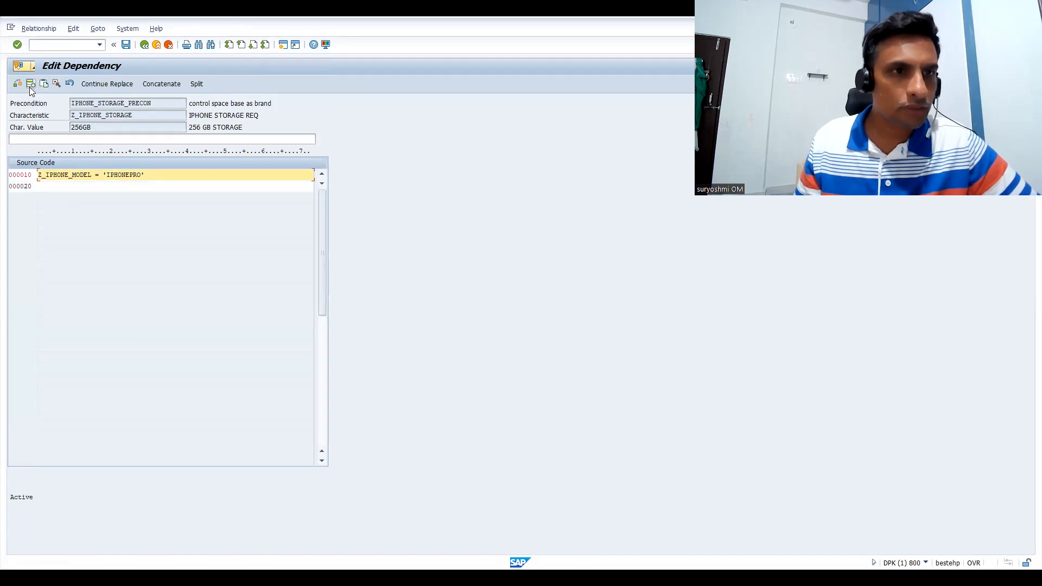
click(51, 186)
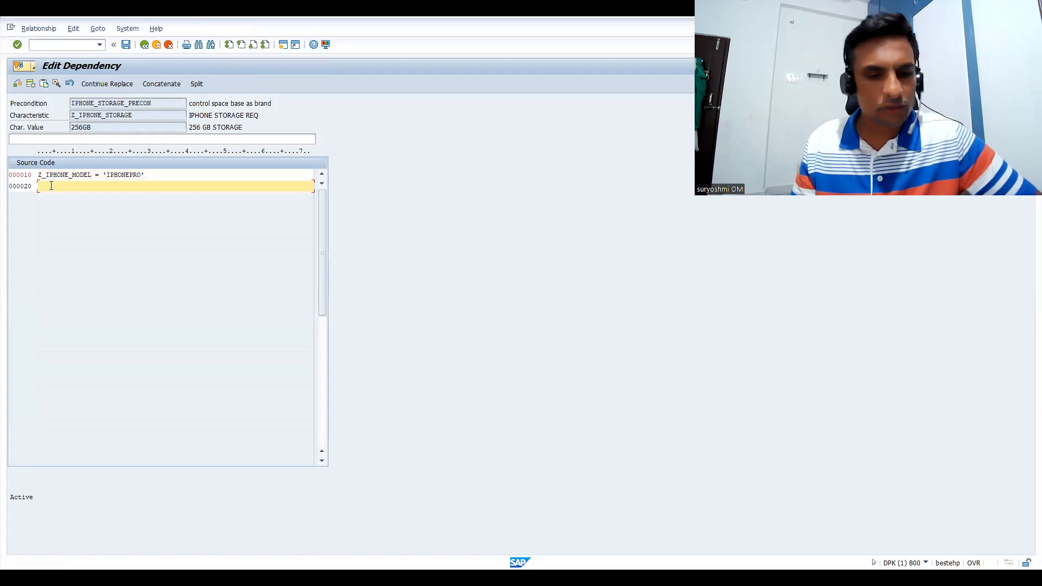
key(ctrl+v)
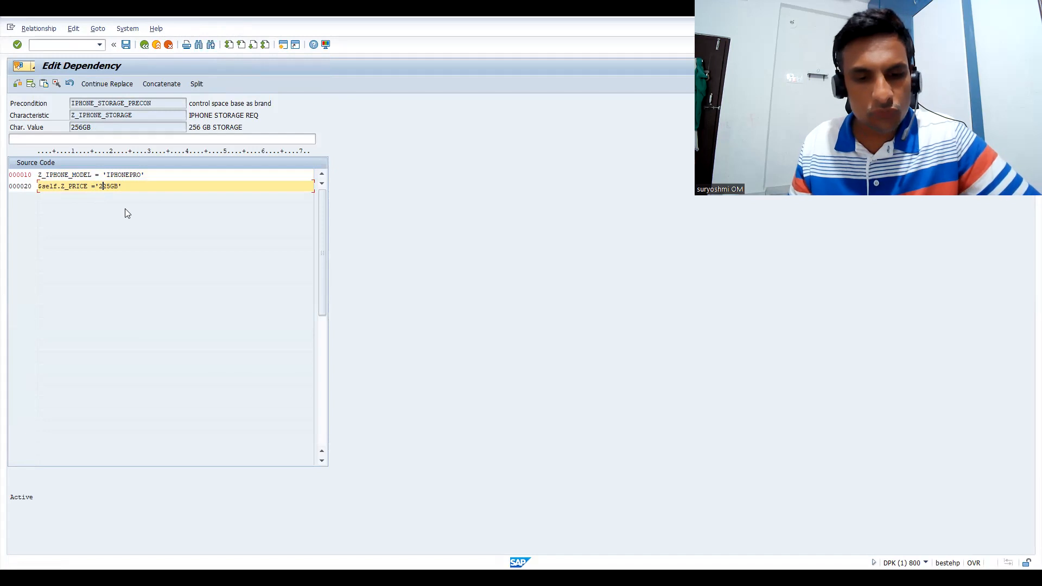
click(111, 186)
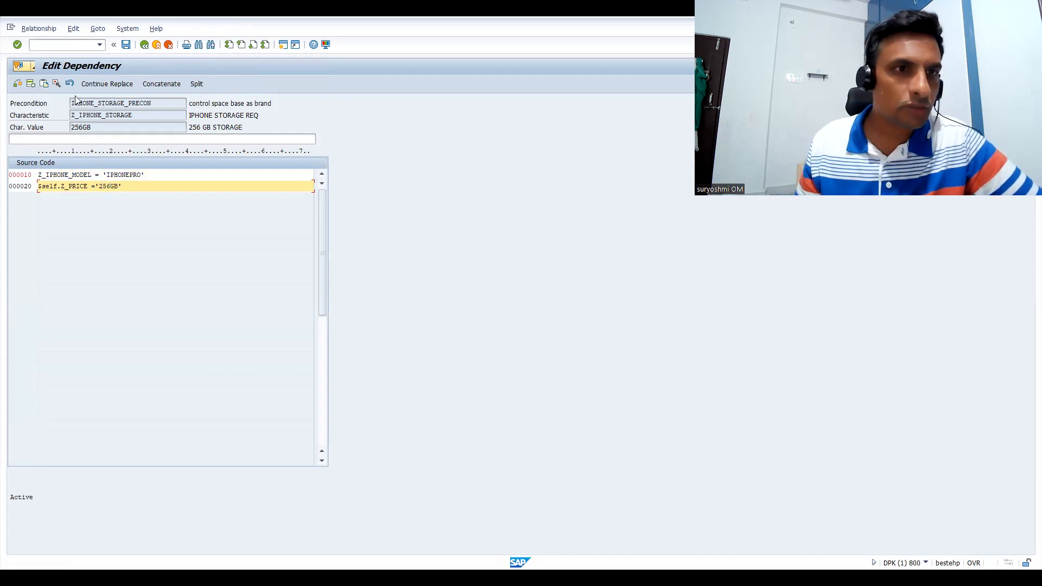
Check the 256GB dependency's syntax, append AND to the Z_IPHONE_MODEL = 'IPHONEPRO' line and check the code again
click(18, 85)
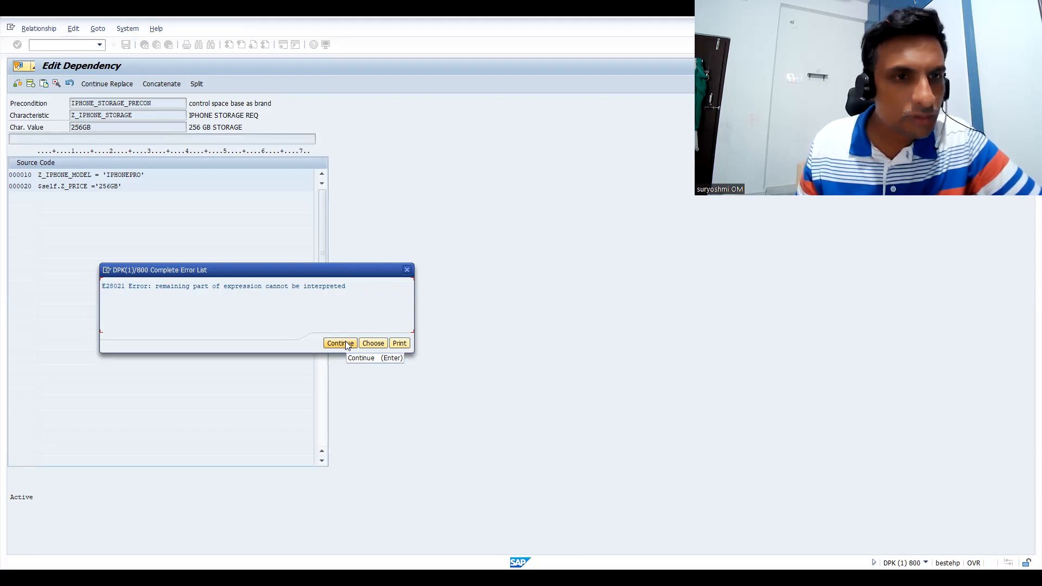
click(345, 341)
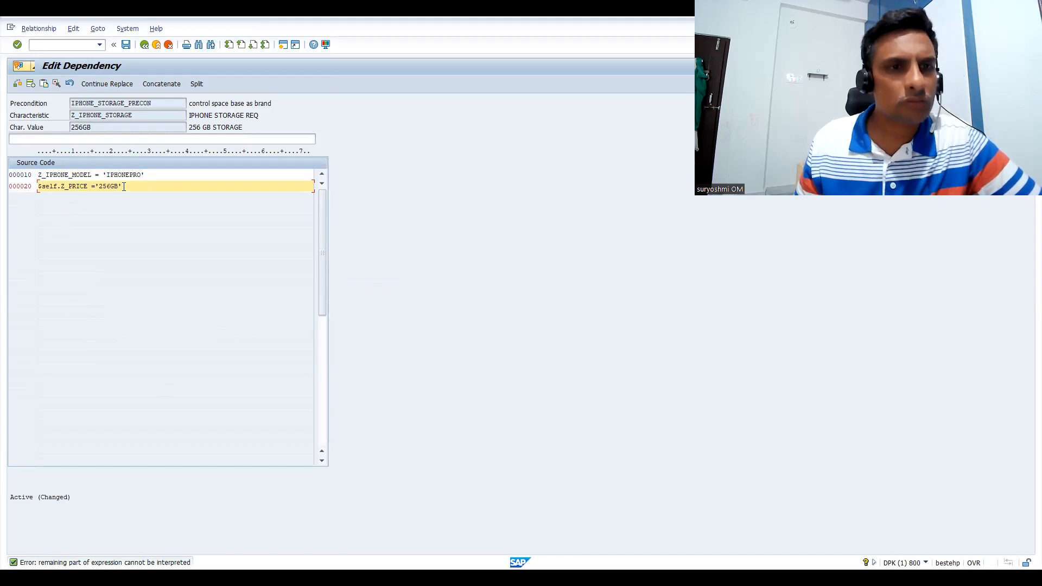
click(160, 176)
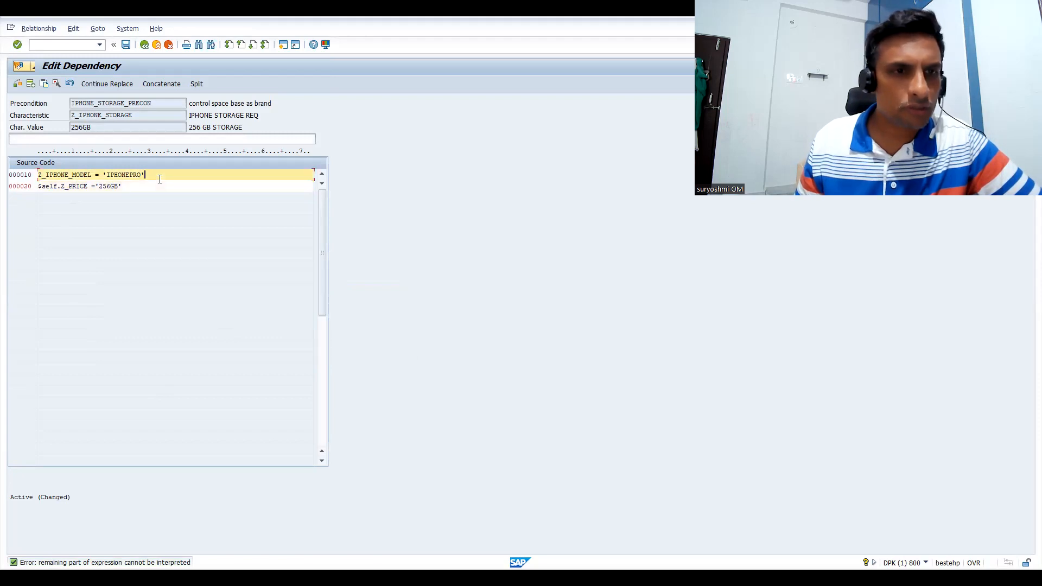
text(AND)
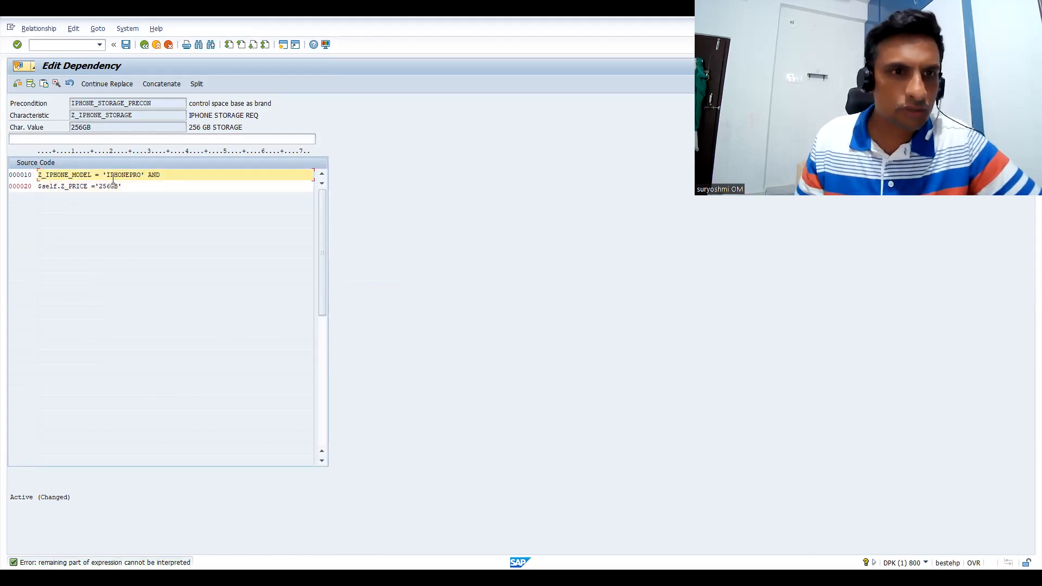
click(16, 84)
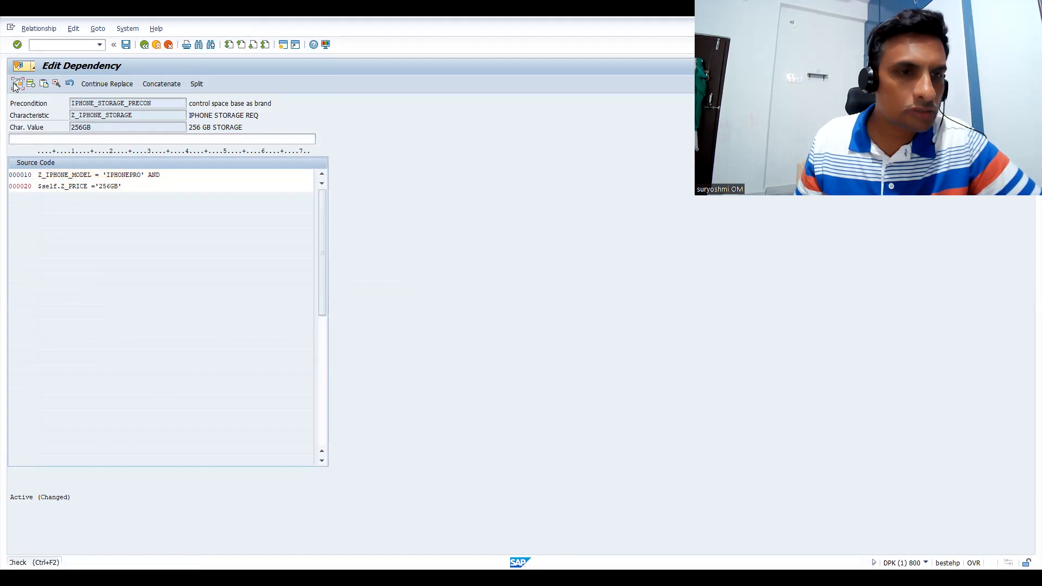
Exit the 256GB dependency editor and save the changed code, returning to the characteristic's values
click(173, 184)
drag(135, 186, 21, 188)
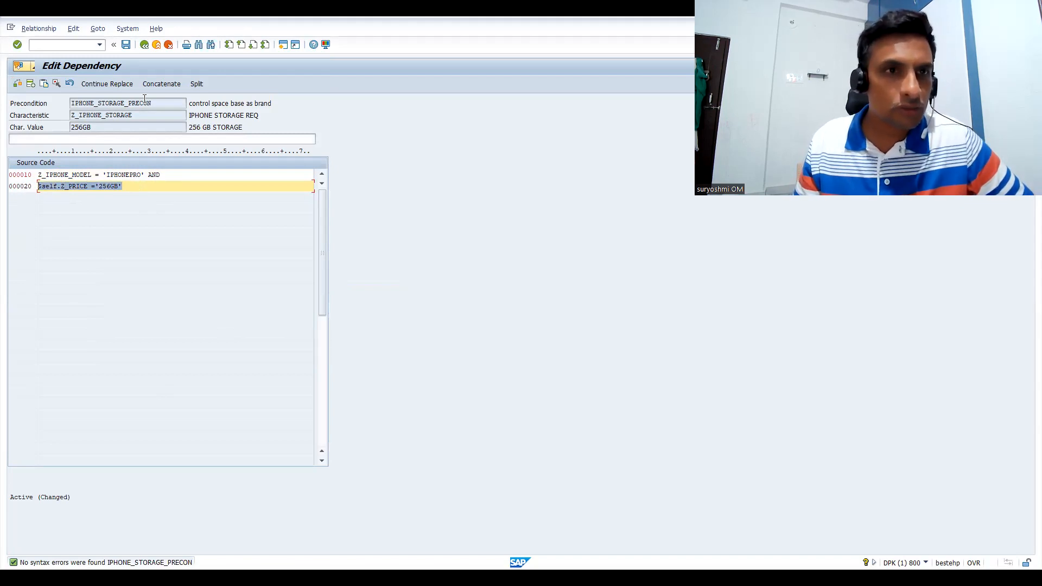
click(156, 44)
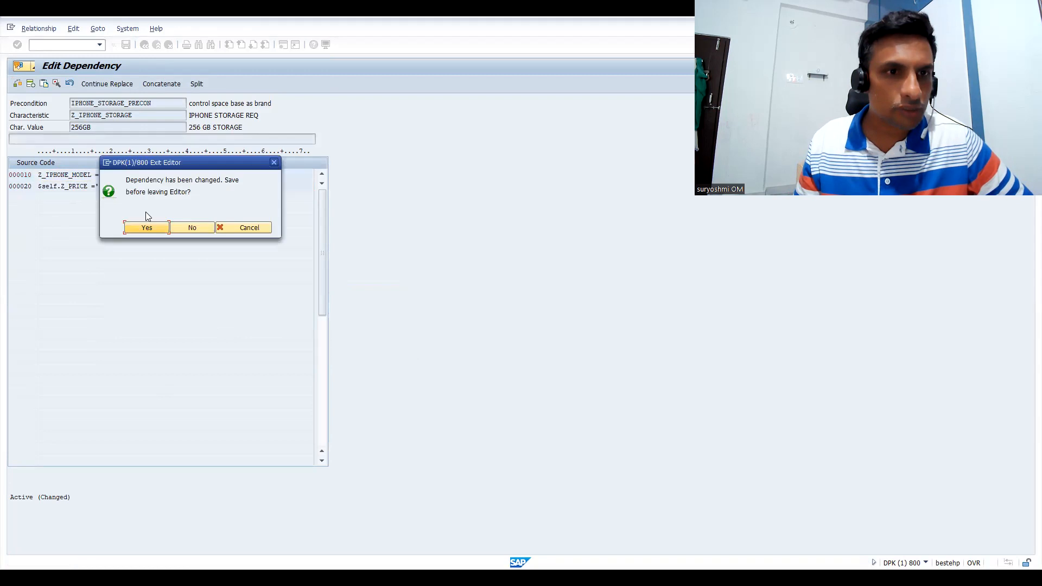
click(146, 229)
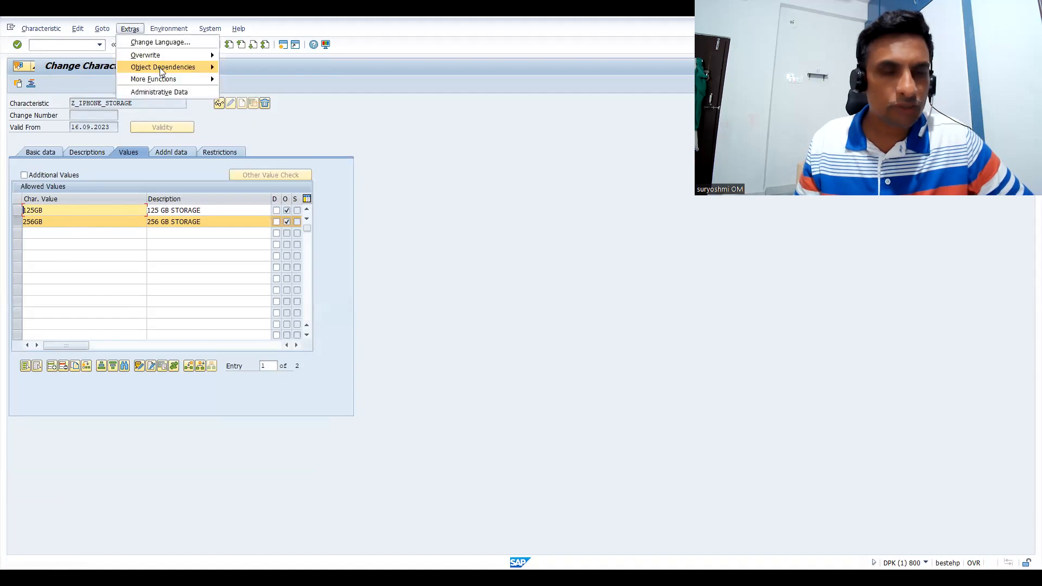
Reopen the 256GB dependency in the editor, select the $self.Z_PRICE line and try to undo the last text change
click(237, 67)
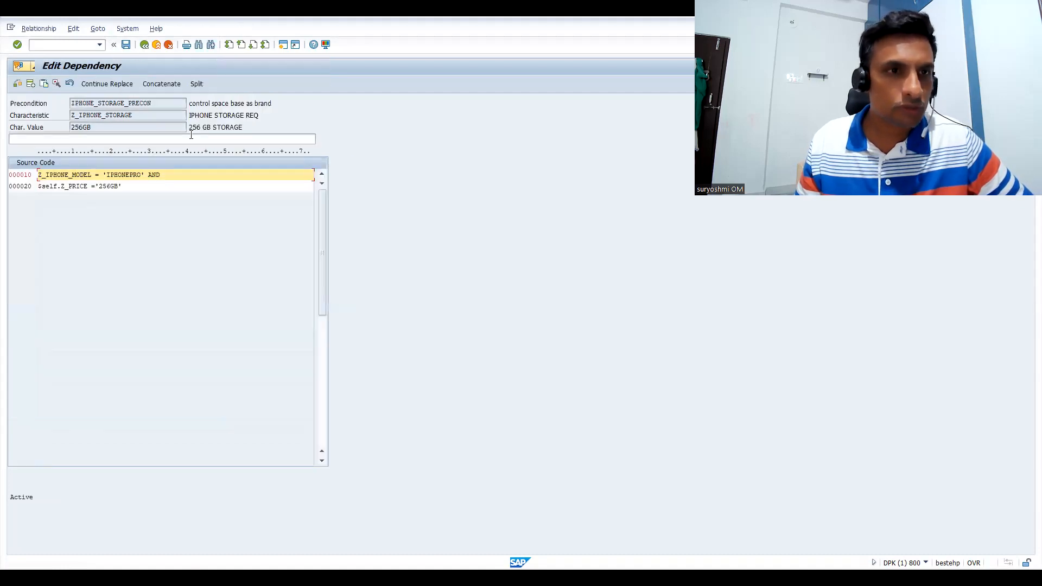
click(28, 175)
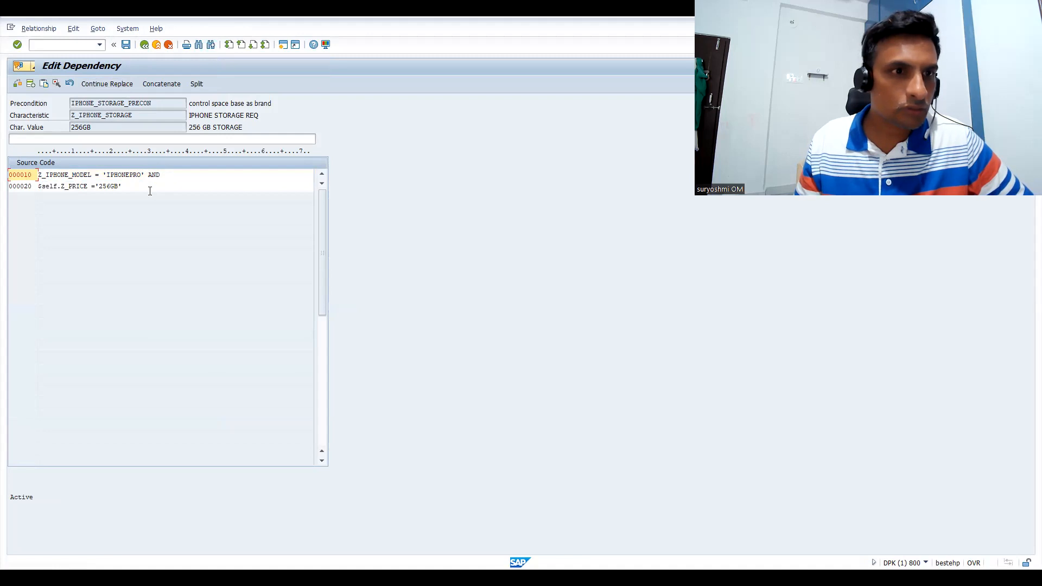
click(21, 190)
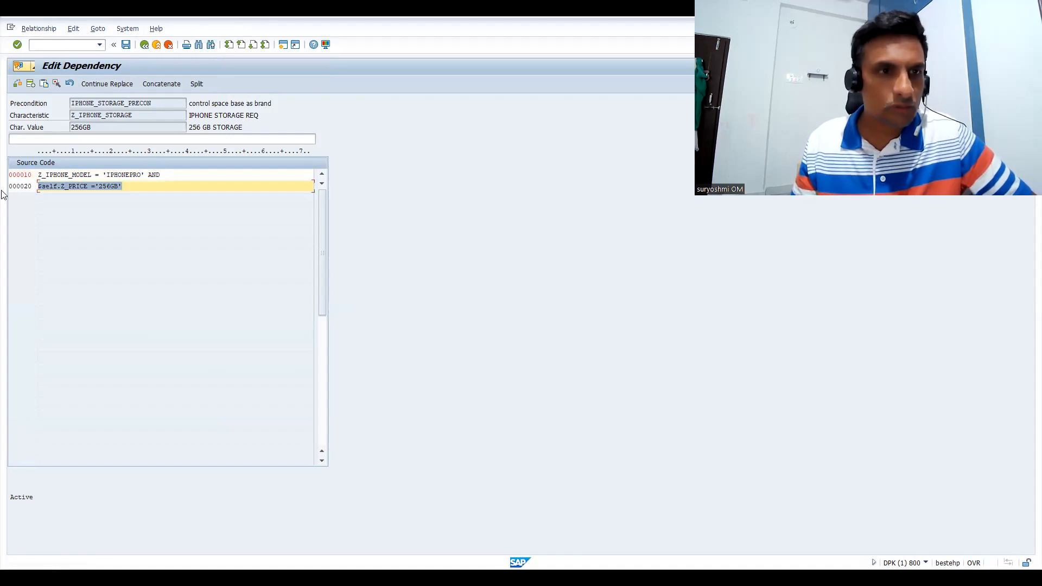
click(70, 84)
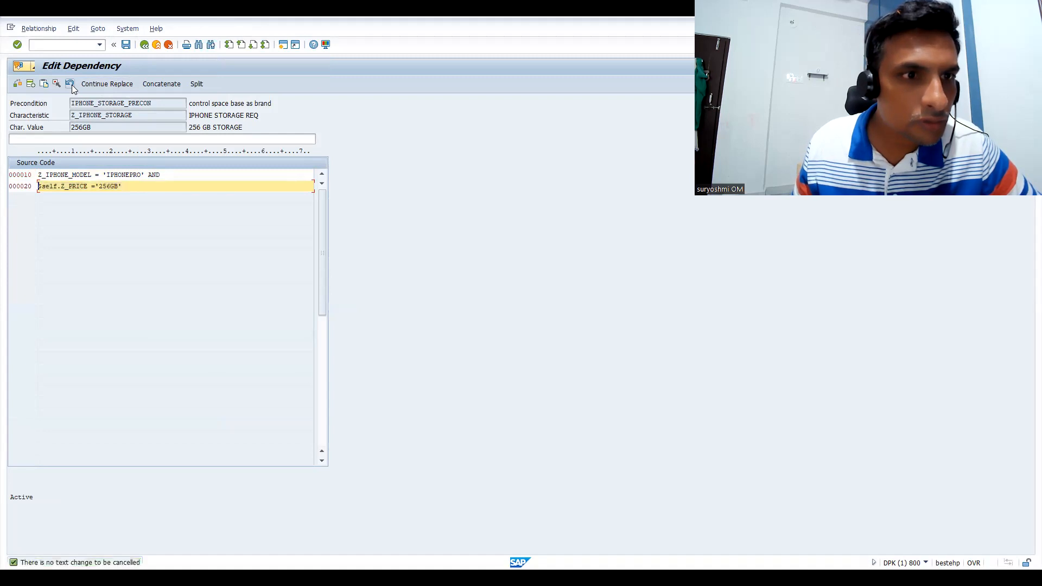
click(71, 85)
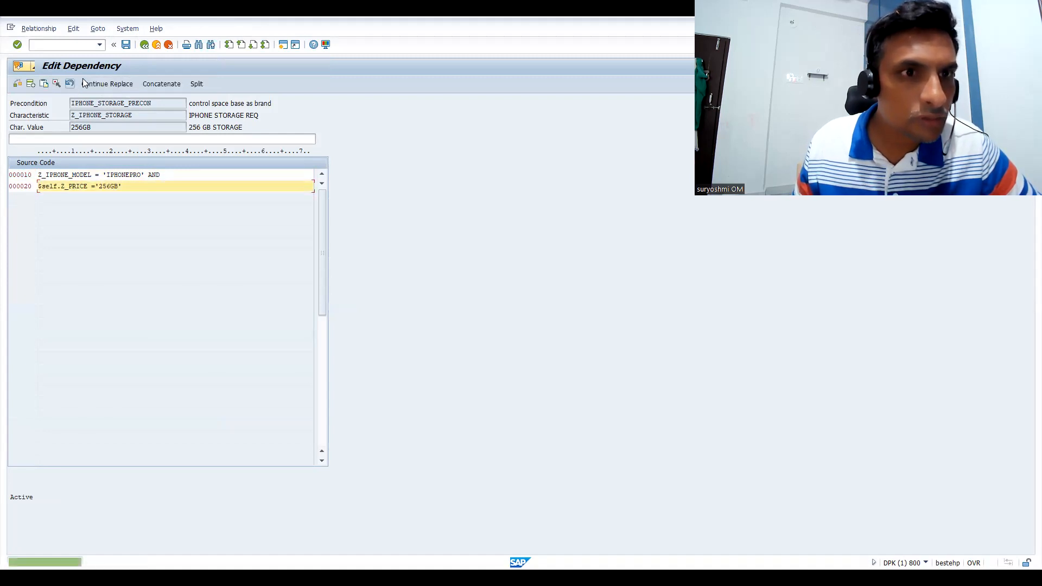
Leave the dependency editor and exit the Z_IPHONE_STORAGE characteristic without saving the changes
click(145, 46)
click(144, 45)
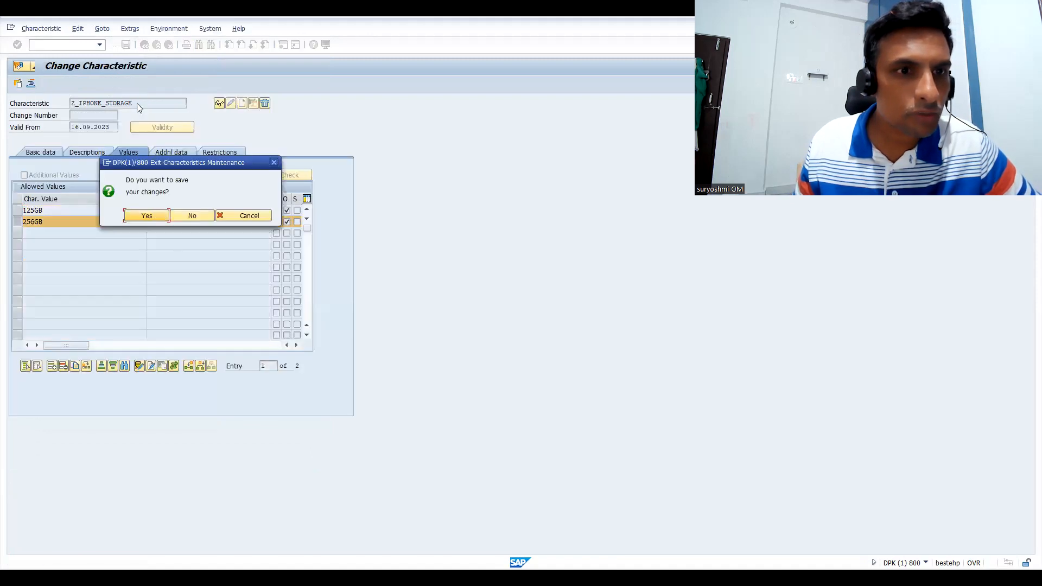
click(187, 216)
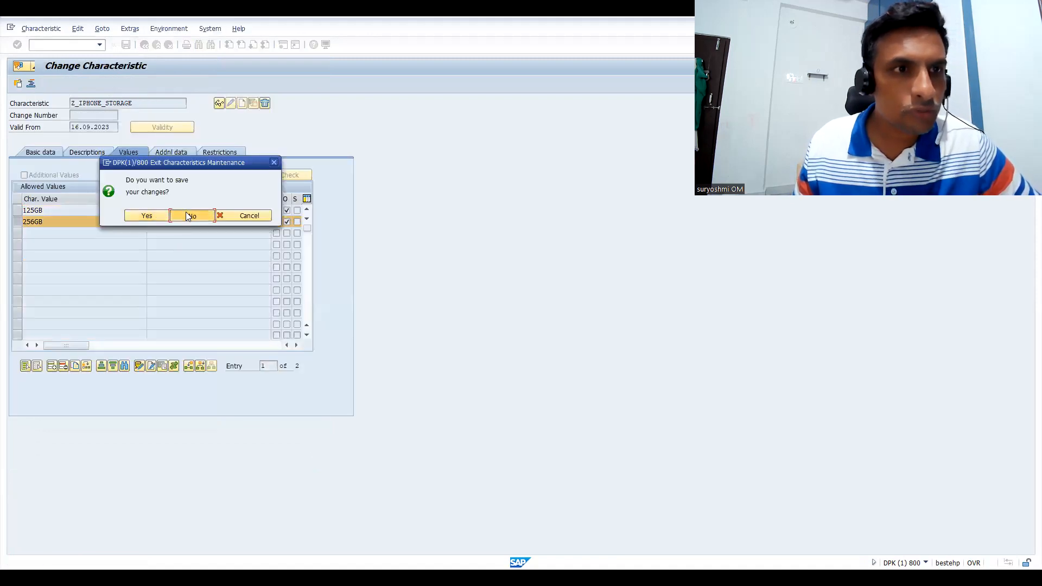
Start transaction CT04 and open the allowed values of Z_IPHONE_STORAGE for changing
text(CT04)
key(Return)
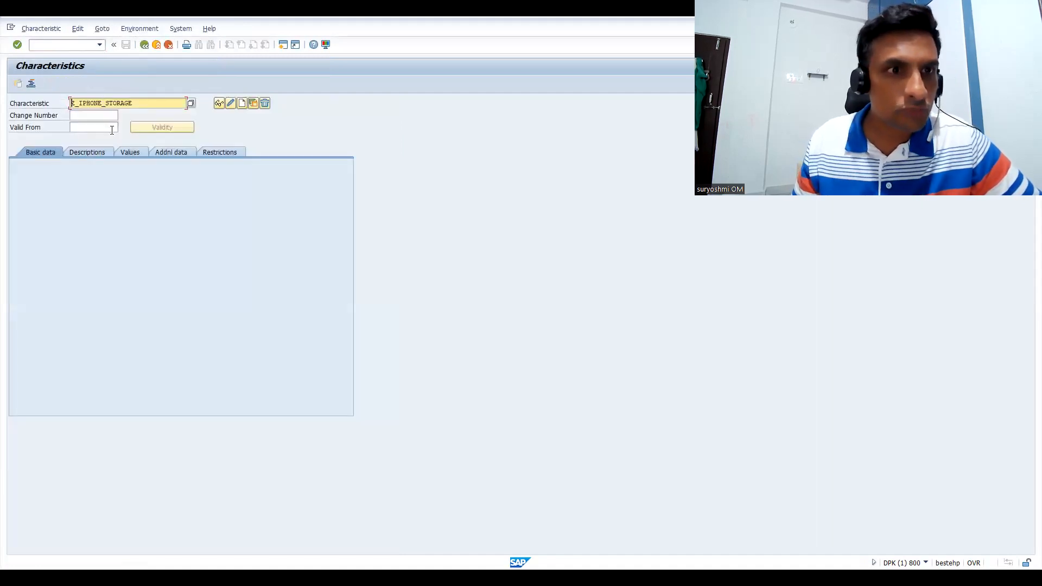
key(Return)
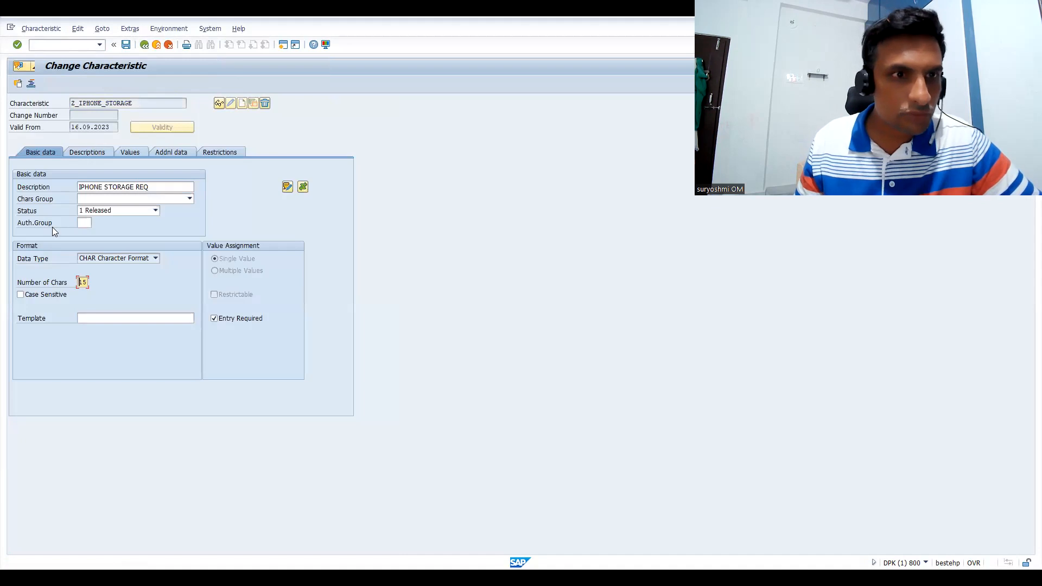
click(130, 152)
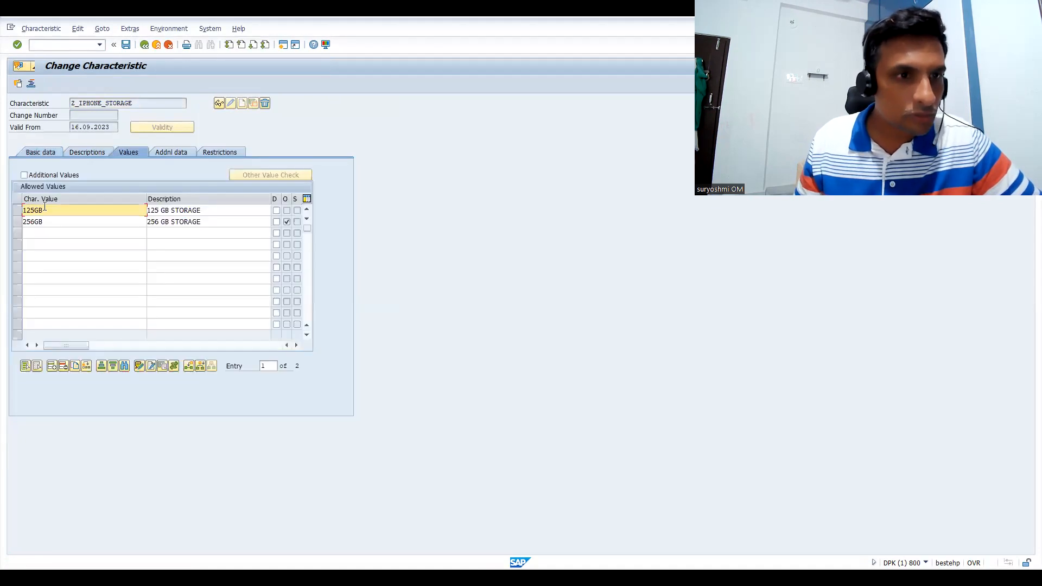
Select the 256GB value, view its dependency assignments and return to the allowed values
click(18, 223)
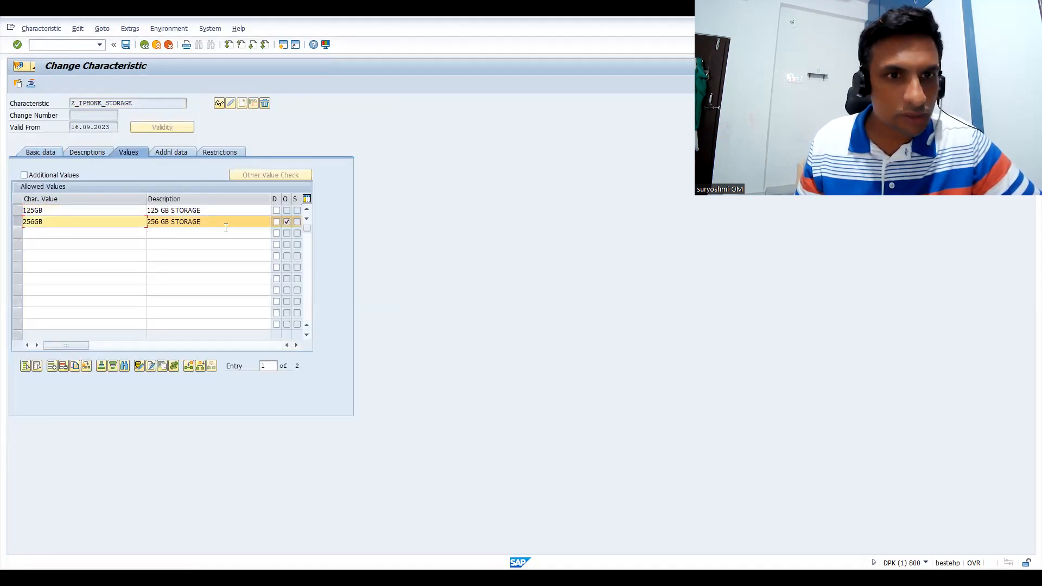
click(173, 367)
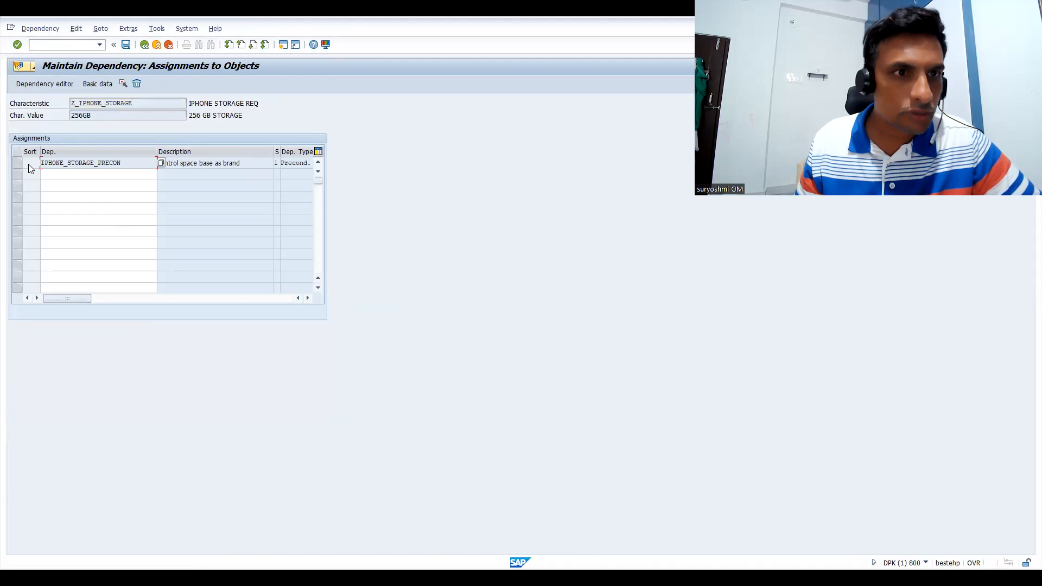
click(145, 46)
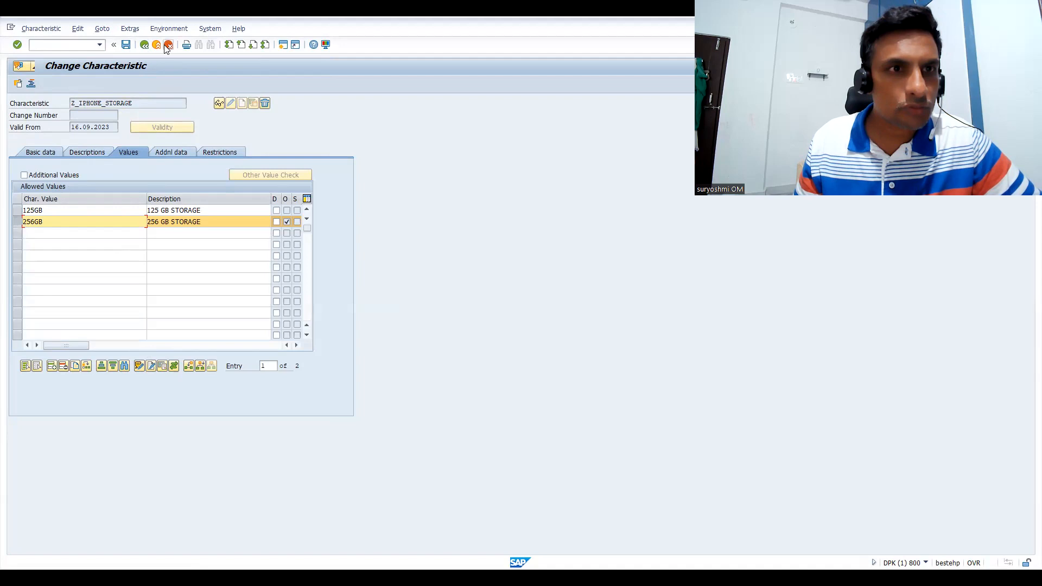
Open the 256GB dependency in the object dependency editor and replace its condition with the copied line $self.Z_PRICE ='125GB'
click(132, 30)
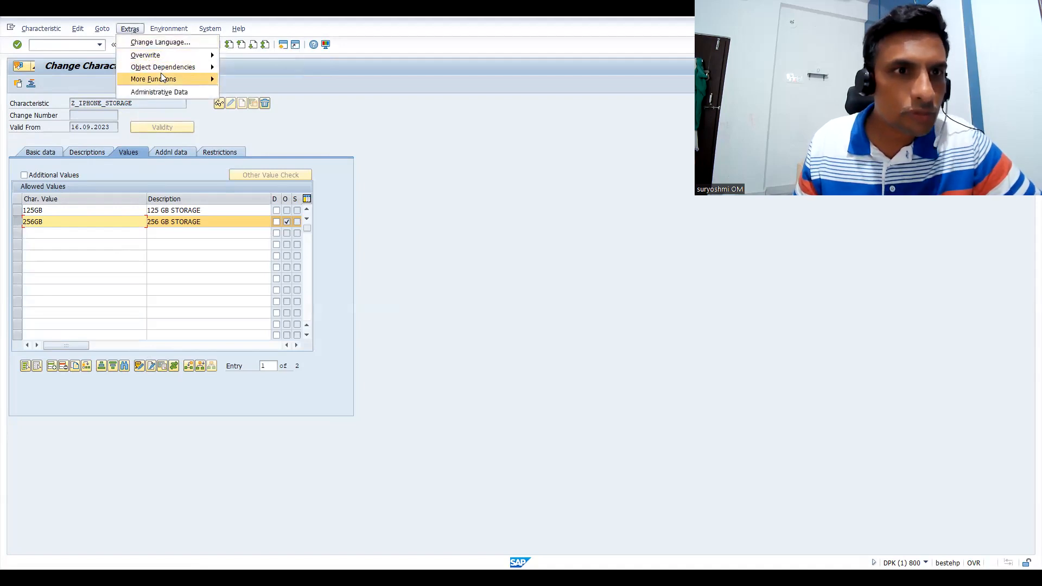
mouse_move(162, 79)
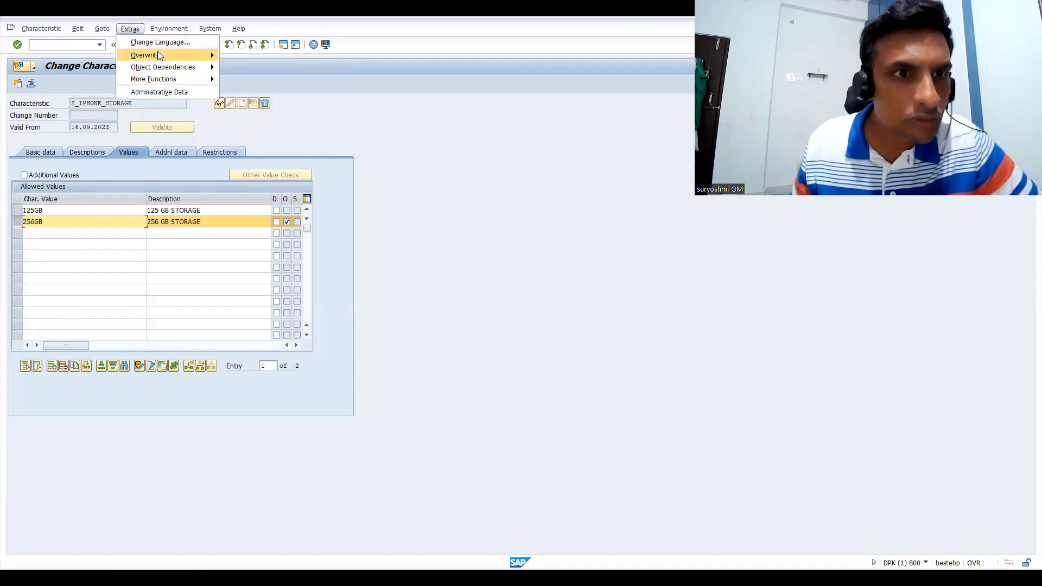
mouse_move(200, 67)
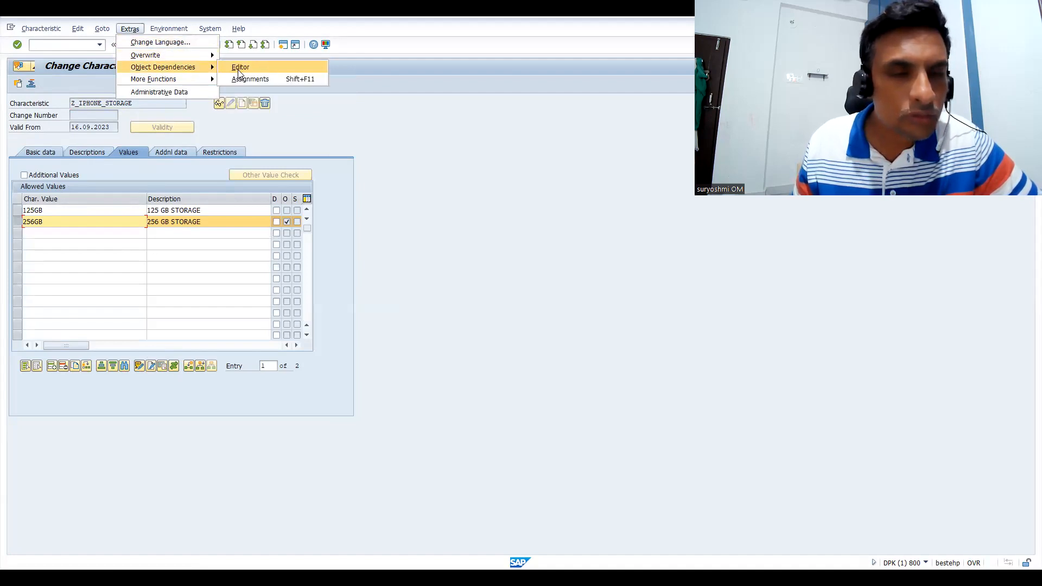
click(239, 70)
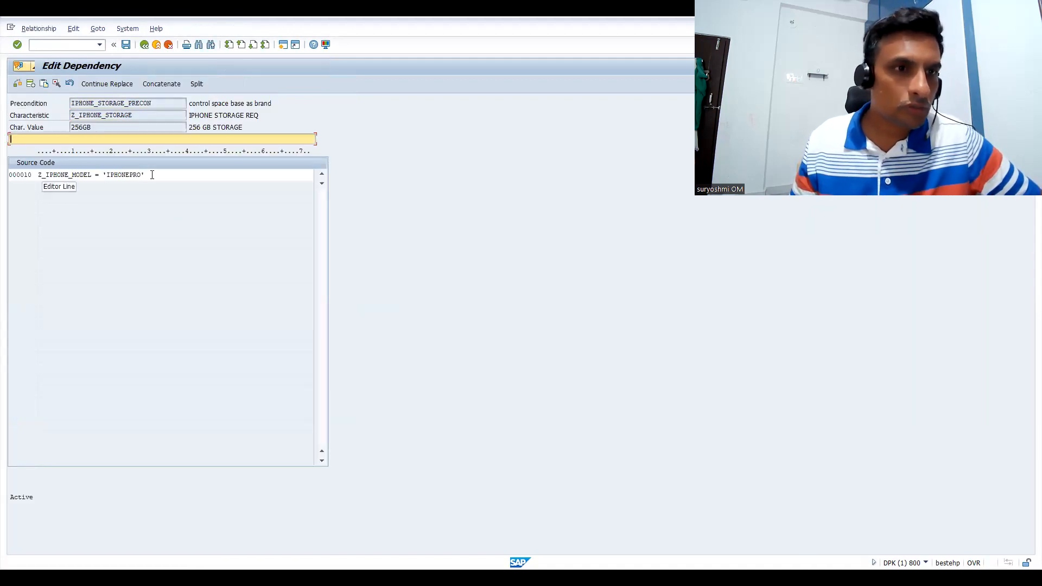
drag(152, 174, 36, 179)
text($self.Z_PRICE ='125GB')
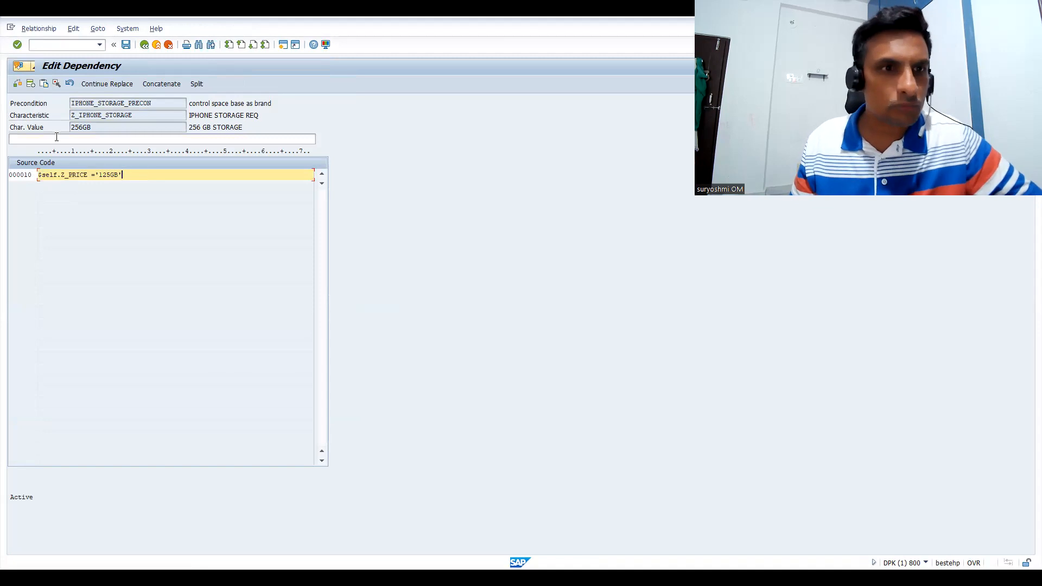
Check the 256GB dependency's syntax, then save the dependency and the Z_IPHONE_STORAGE characteristic
click(18, 84)
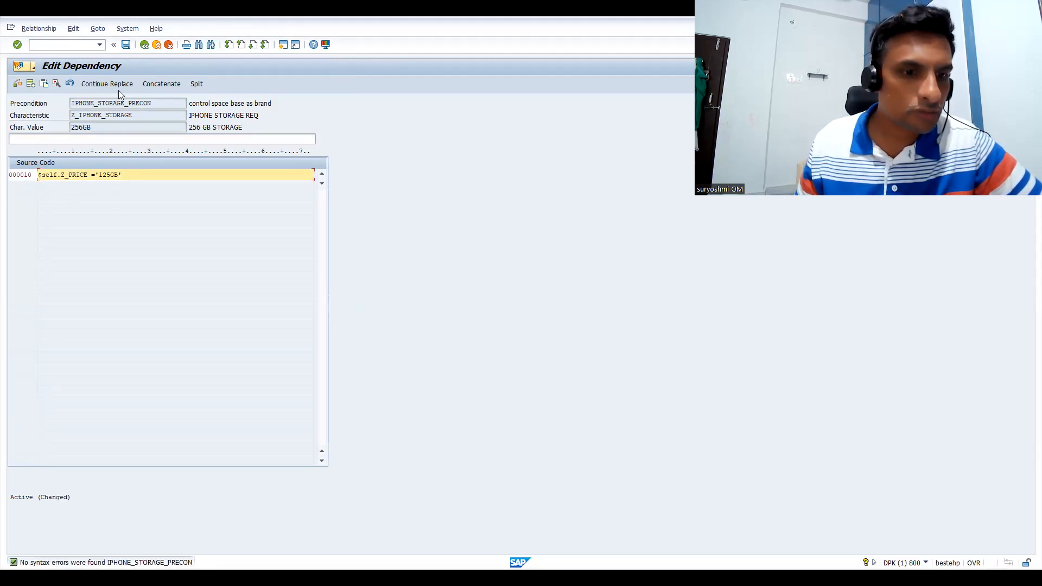
click(126, 45)
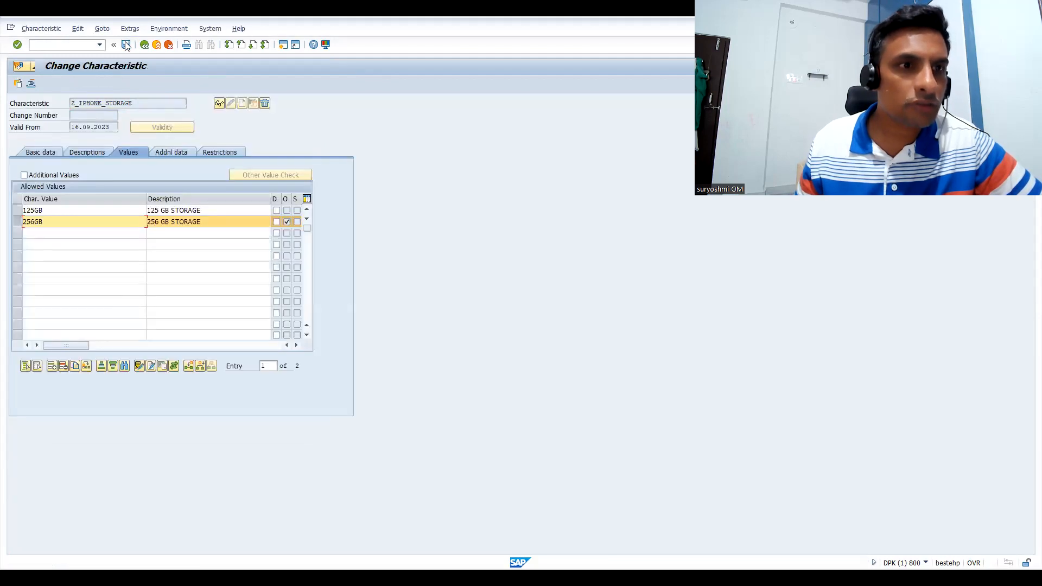
click(126, 45)
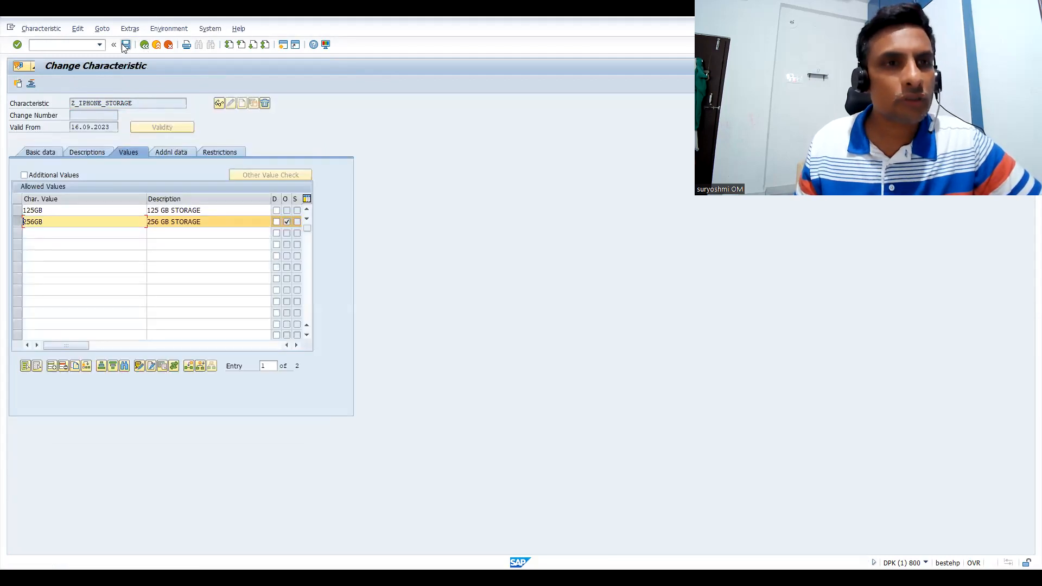
Choose the characteristic Z_IPHONE_COLOUR, open it for changing and display its allowed values
drag(140, 102, 2, 101)
key(BackSpace)
key(Down)
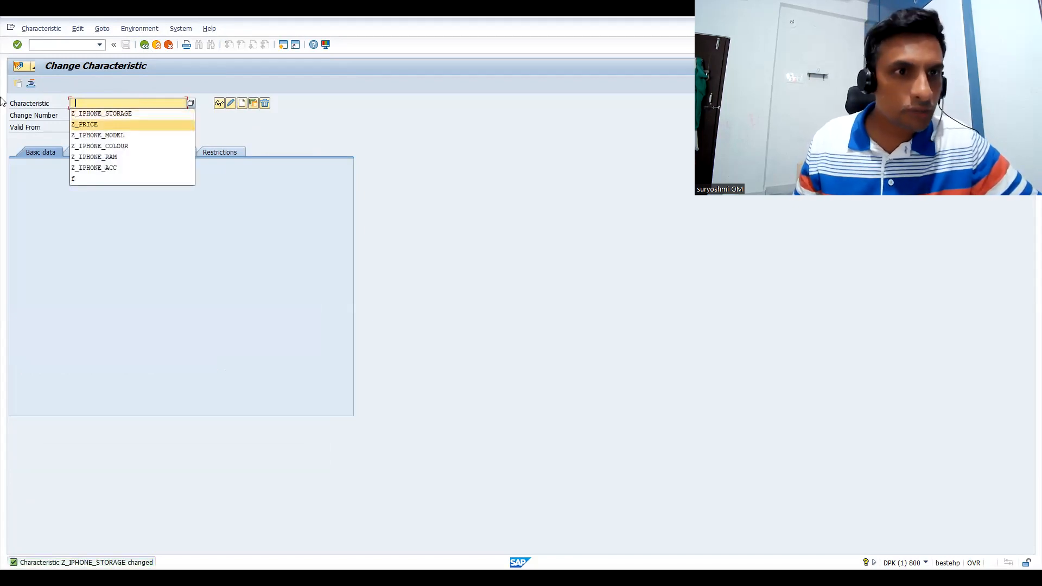
key(Down)
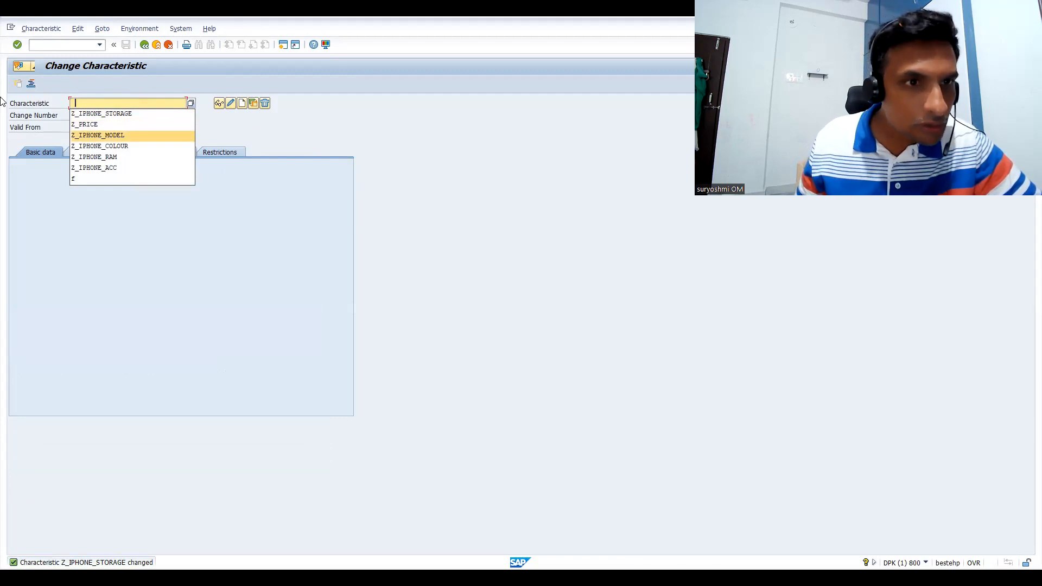
key(Down)
key(Down)
key(Up)
key(Return)
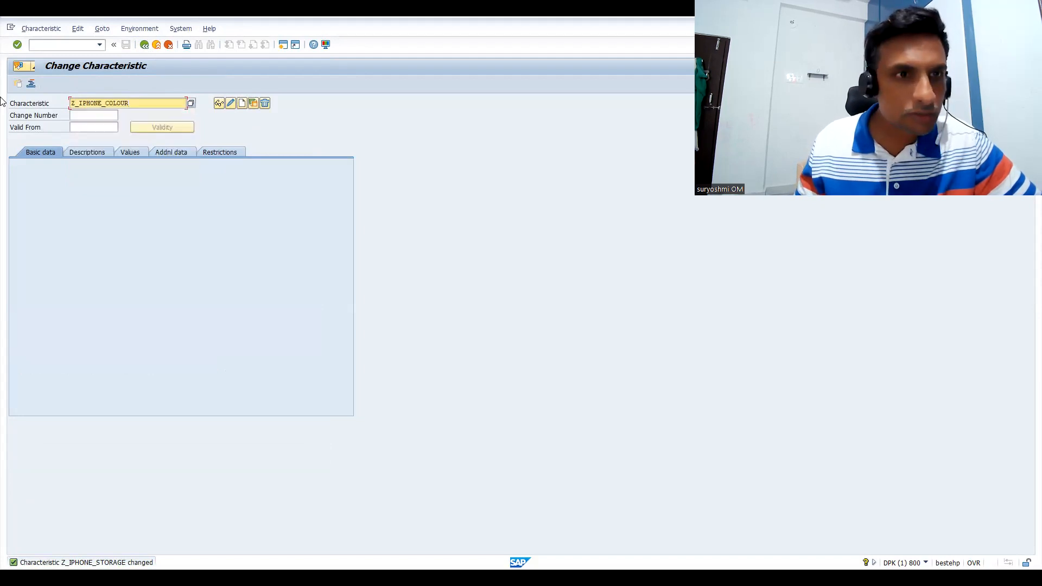
click(231, 105)
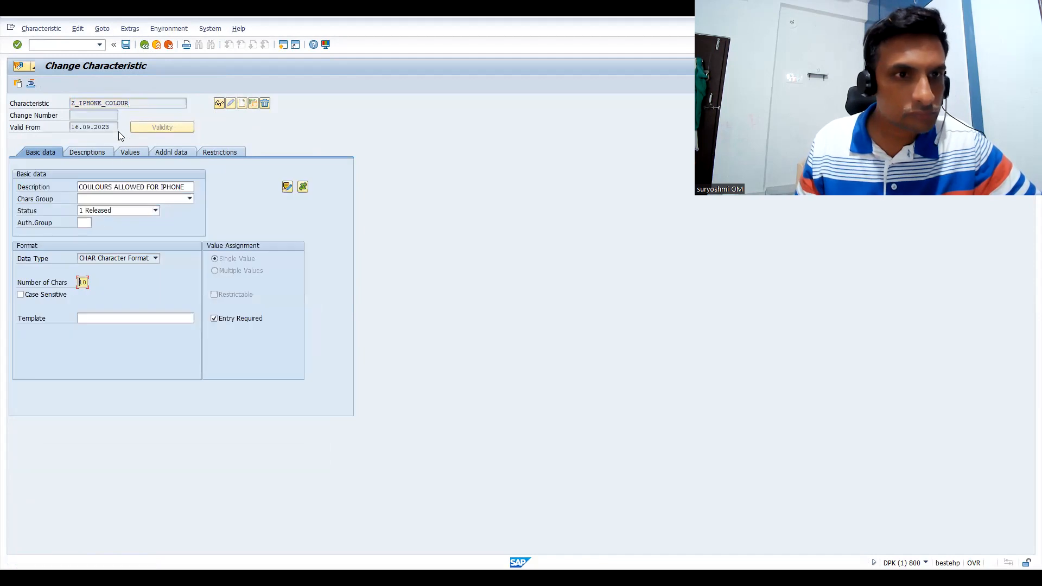
click(130, 153)
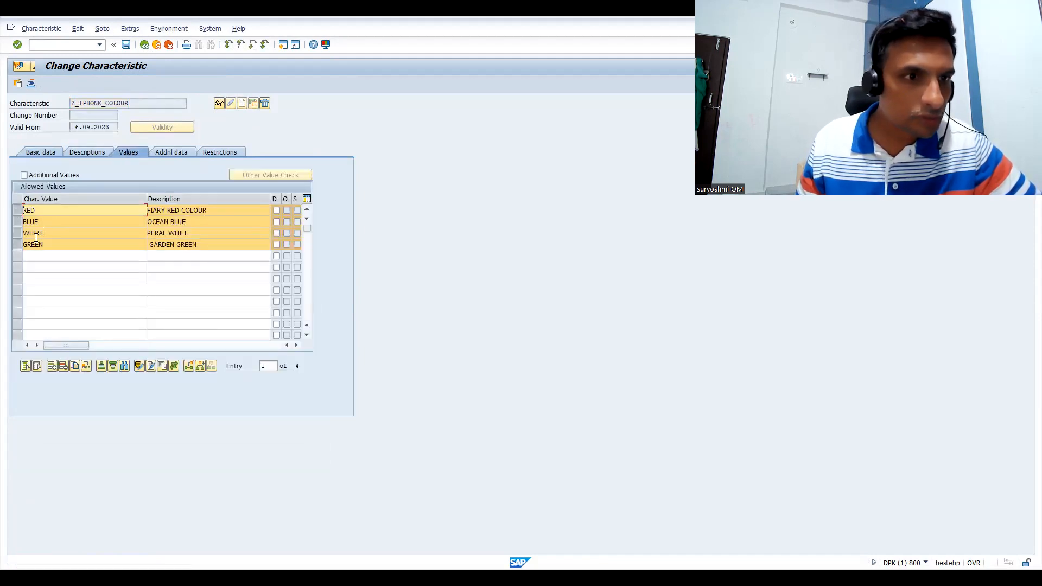
Limit the selection to the RED colour value and open the object dependency editor for it
click(158, 29)
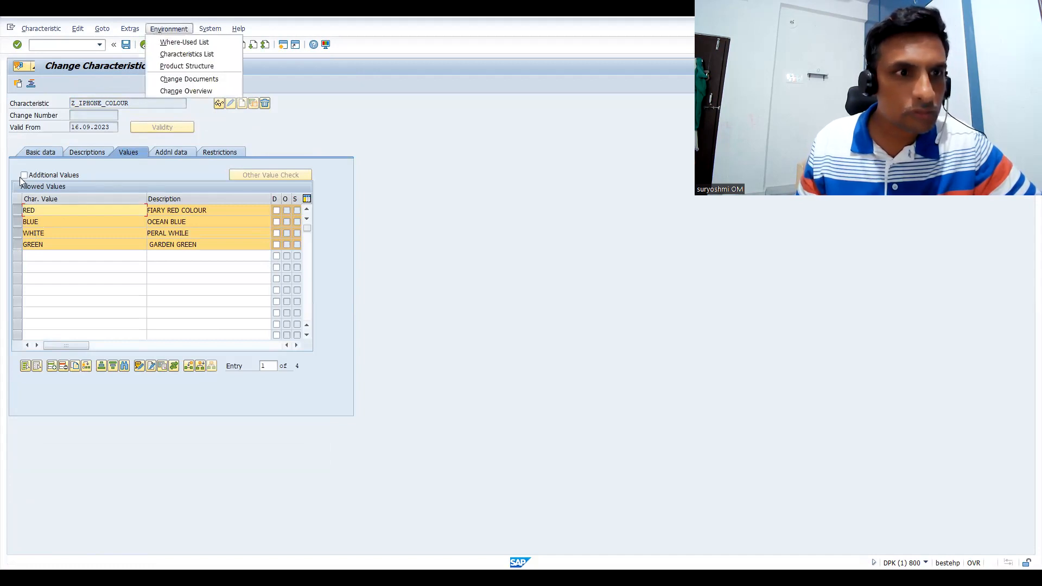
click(17, 214)
click(17, 222)
click(18, 232)
click(16, 244)
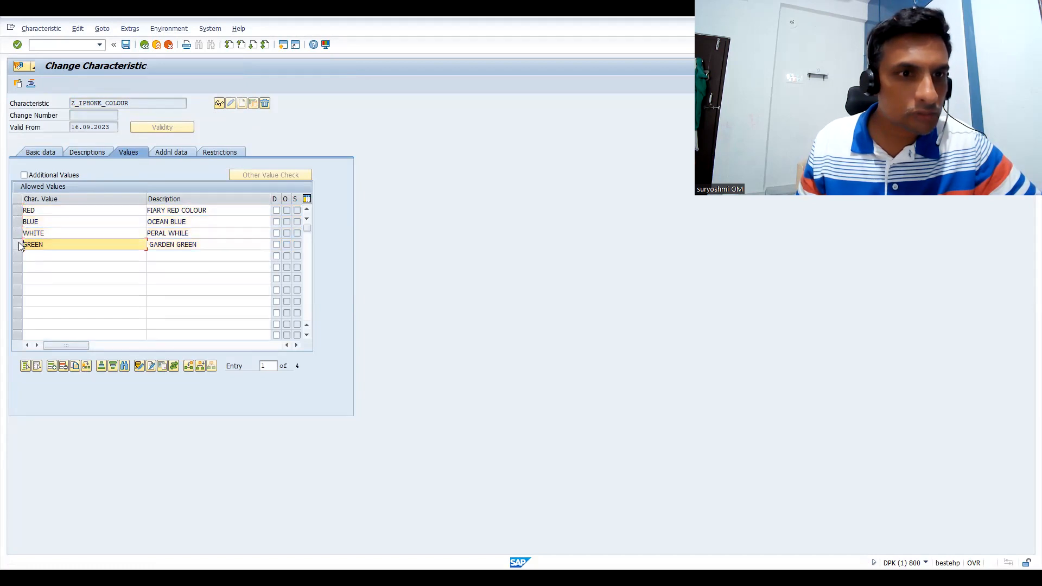
click(17, 210)
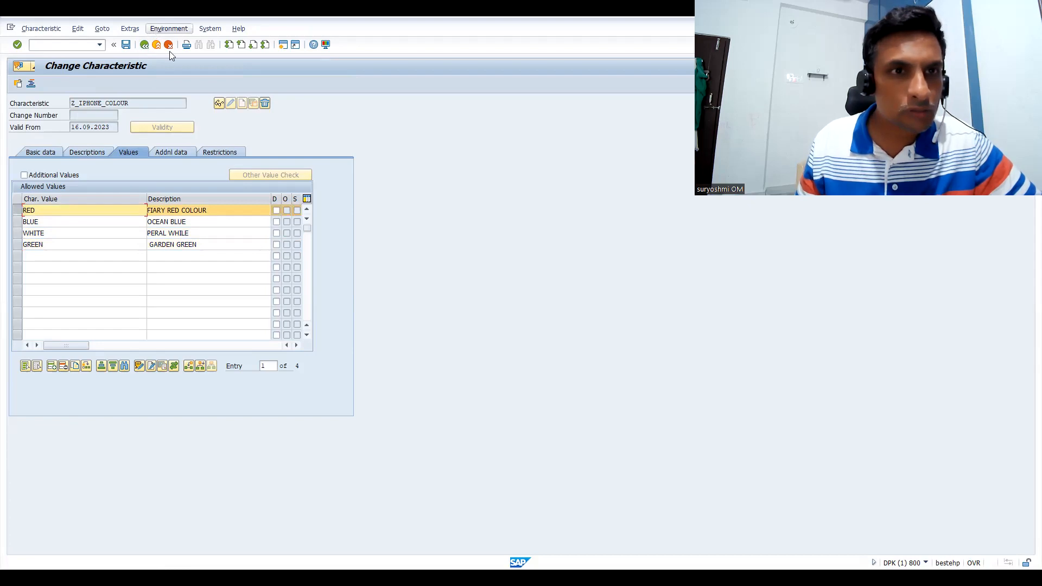
click(169, 29)
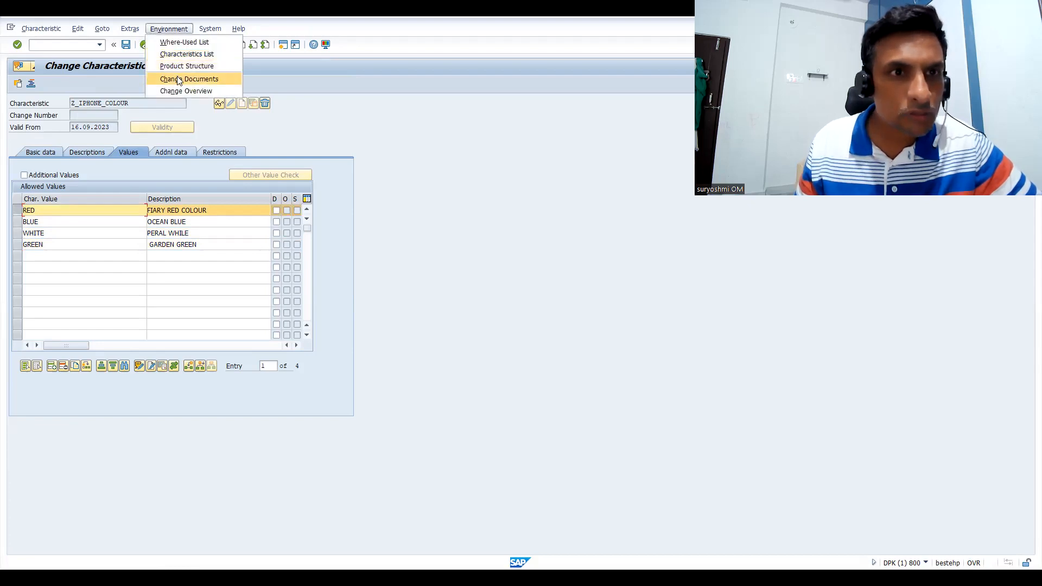
mouse_move(134, 29)
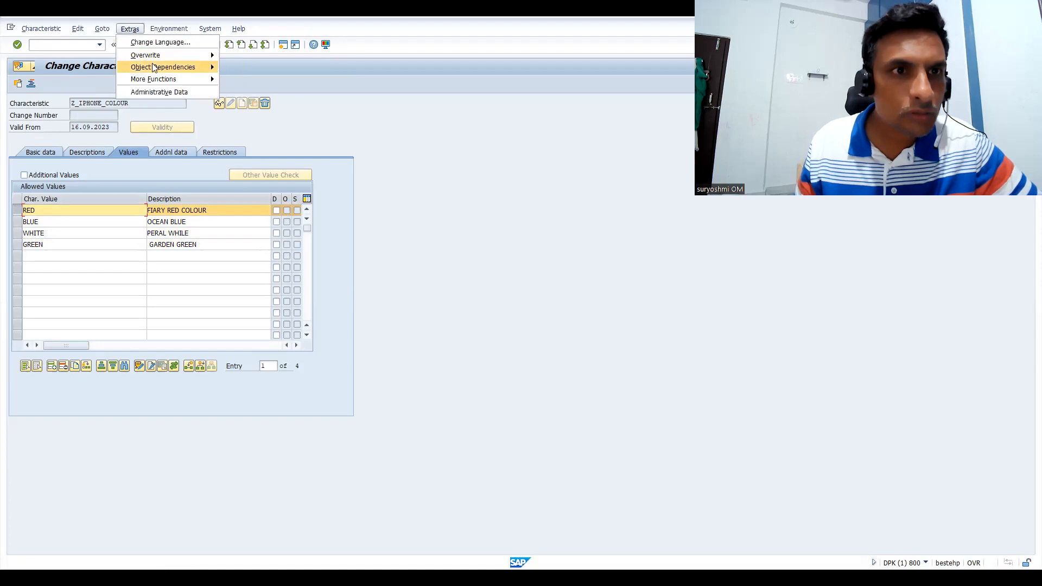
mouse_move(184, 67)
click(229, 70)
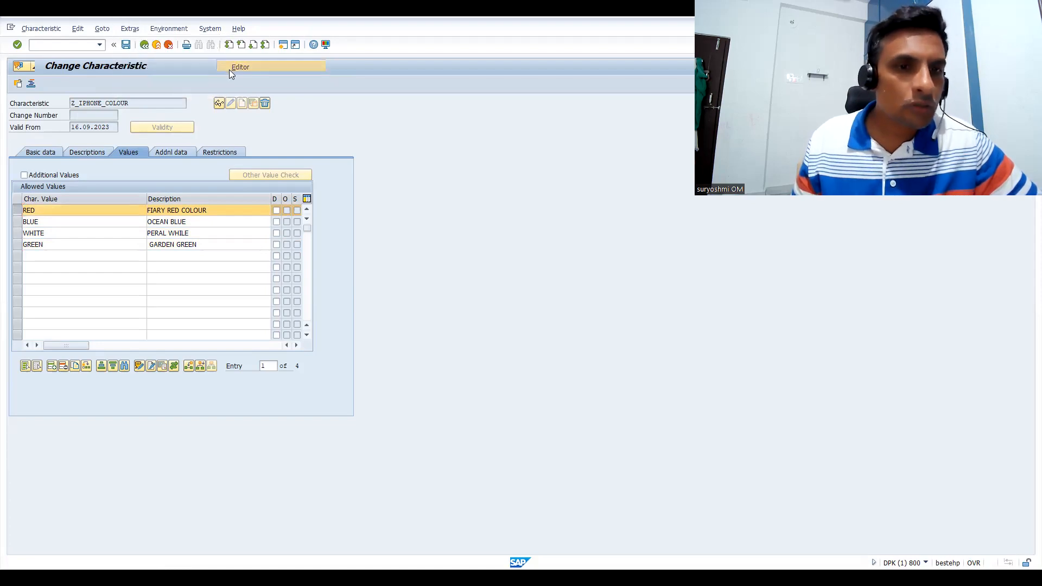
Create a Procedure dependency for the RED value with the line $self.Z_PRICE ='RED' and save it on leaving the editor
click(224, 264)
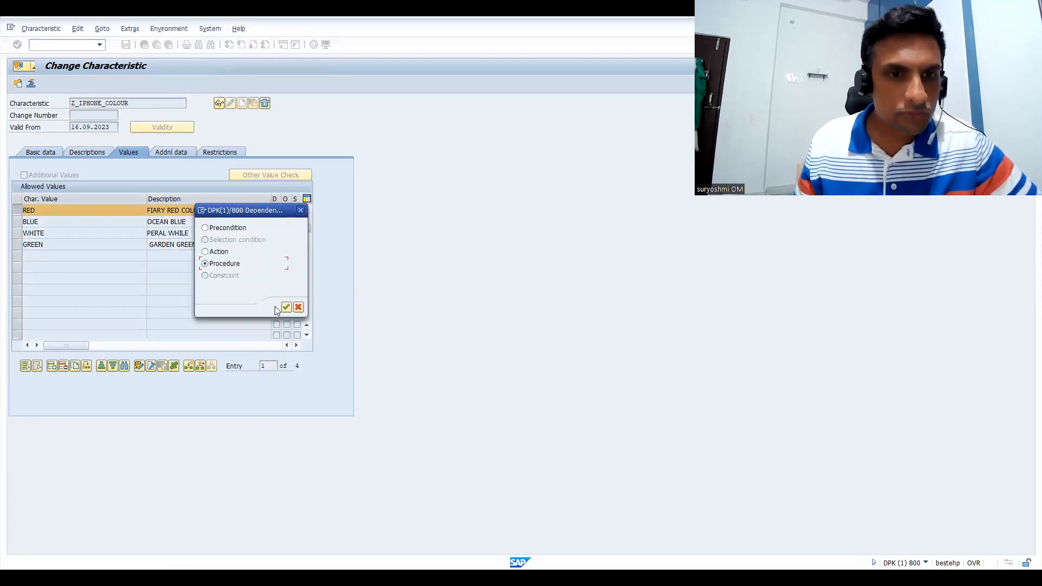
click(286, 308)
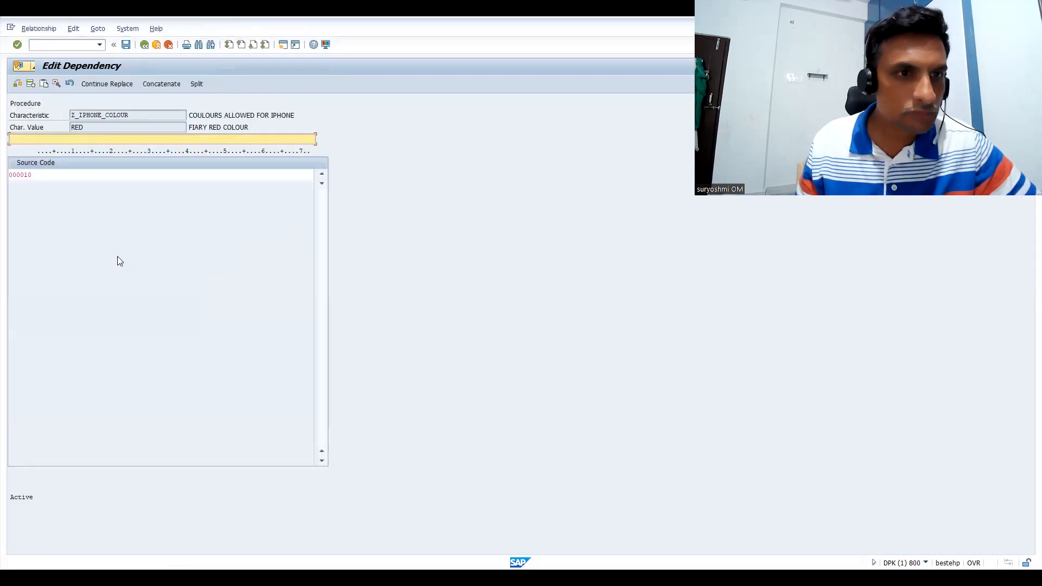
click(55, 176)
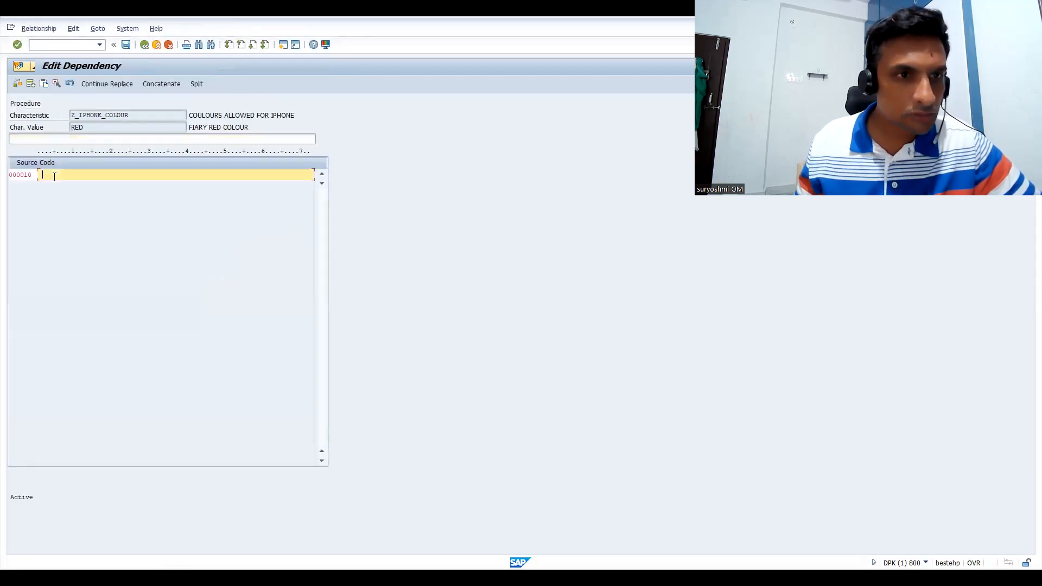
text($self.Z_PRICE ='125GB')
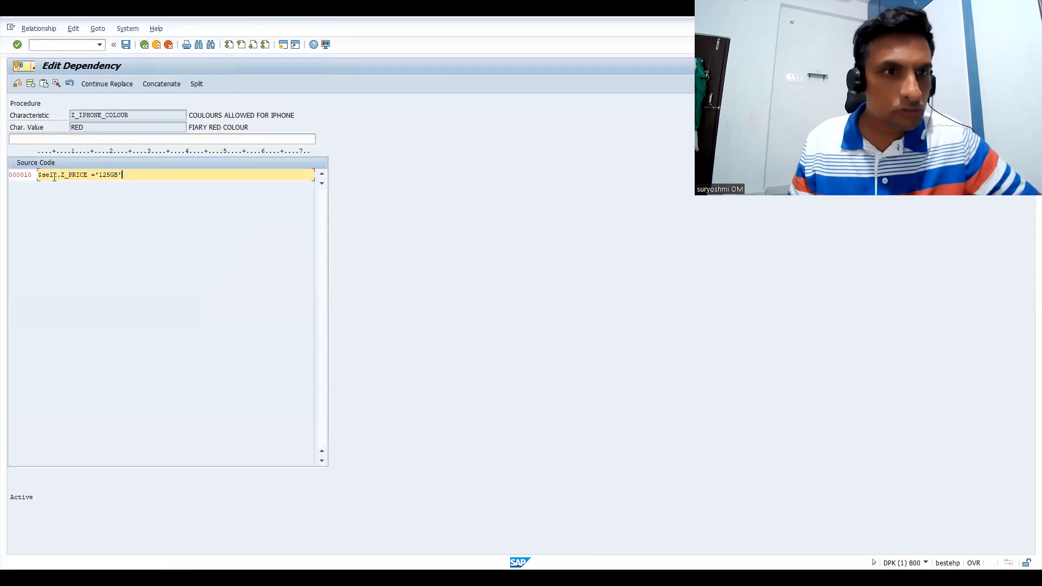
drag(98, 176, 123, 175)
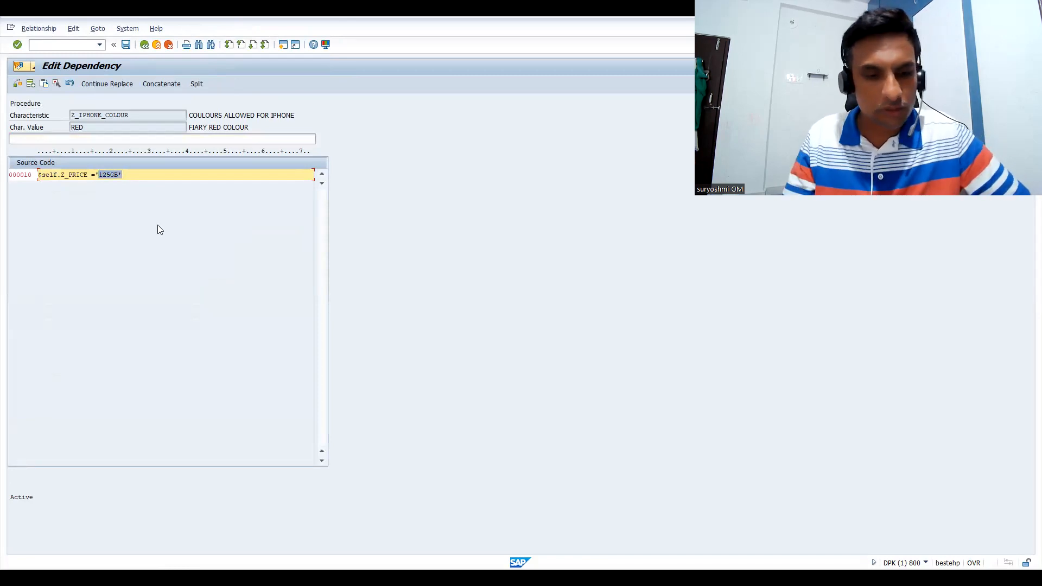
text(RED')
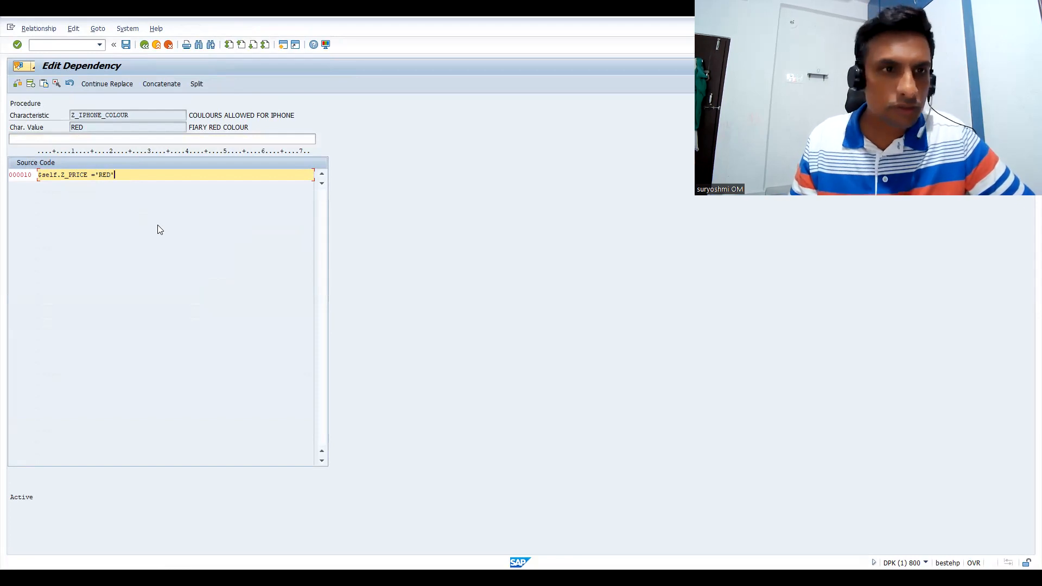
click(144, 45)
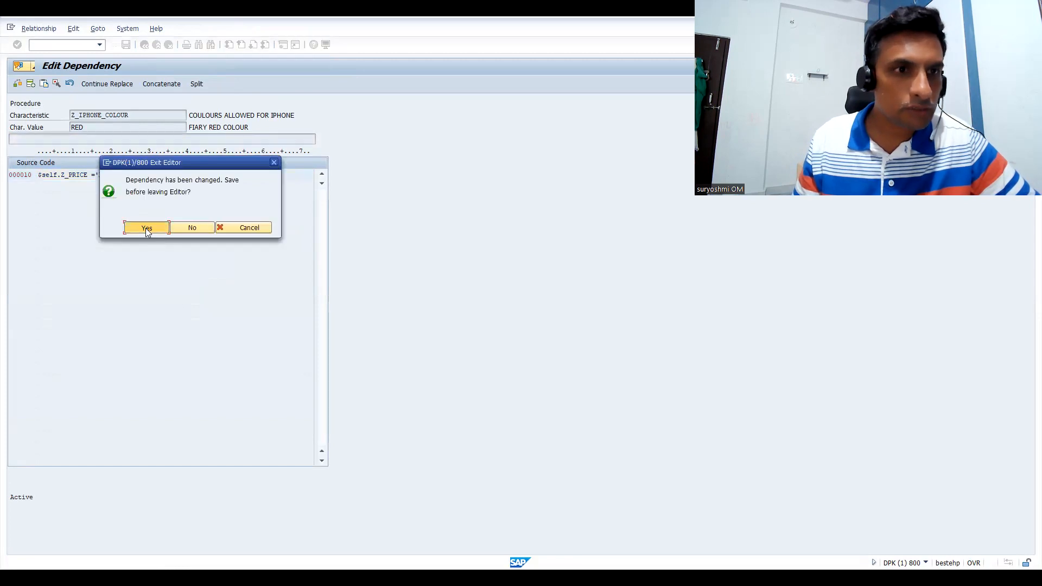
click(146, 228)
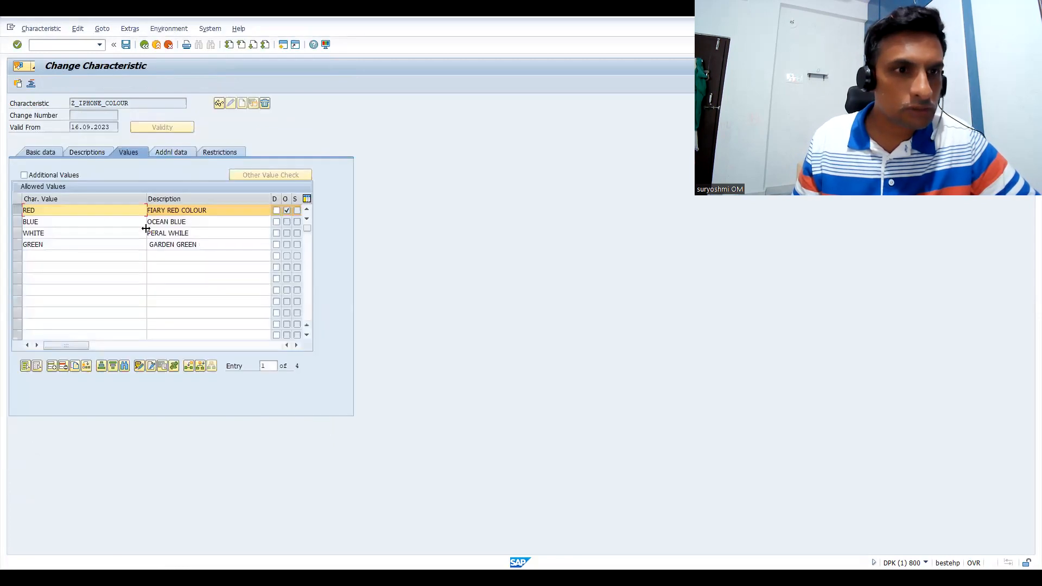
Limit the selection to the BLUE colour value and open a new Procedure dependency for it in the editor
click(17, 222)
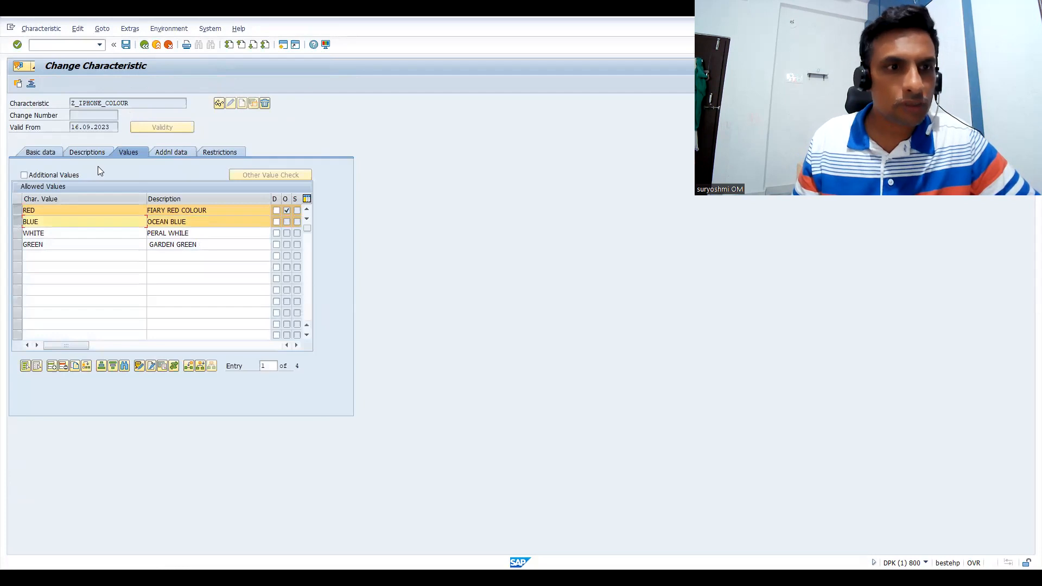
click(25, 210)
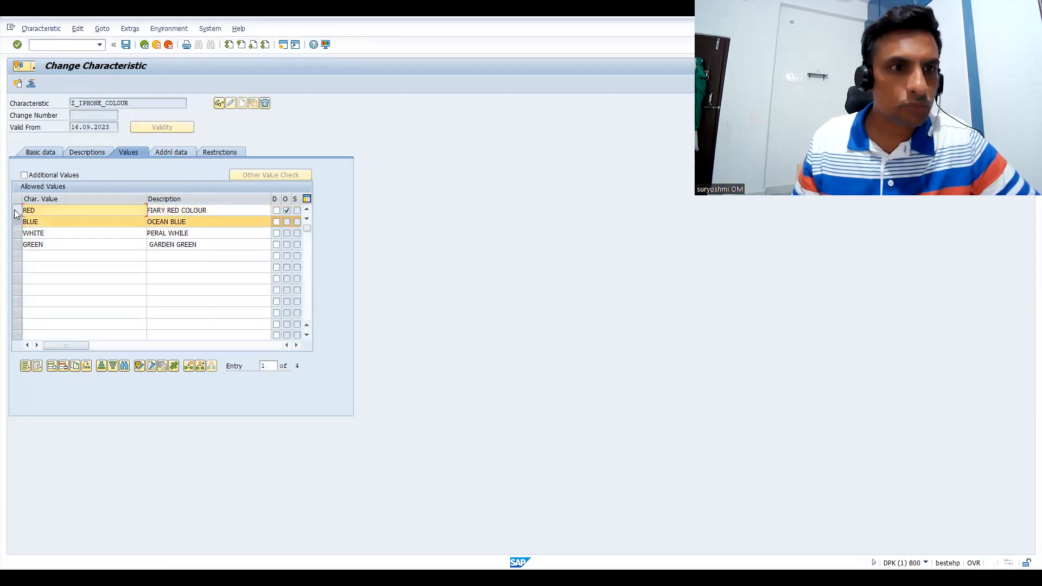
click(162, 29)
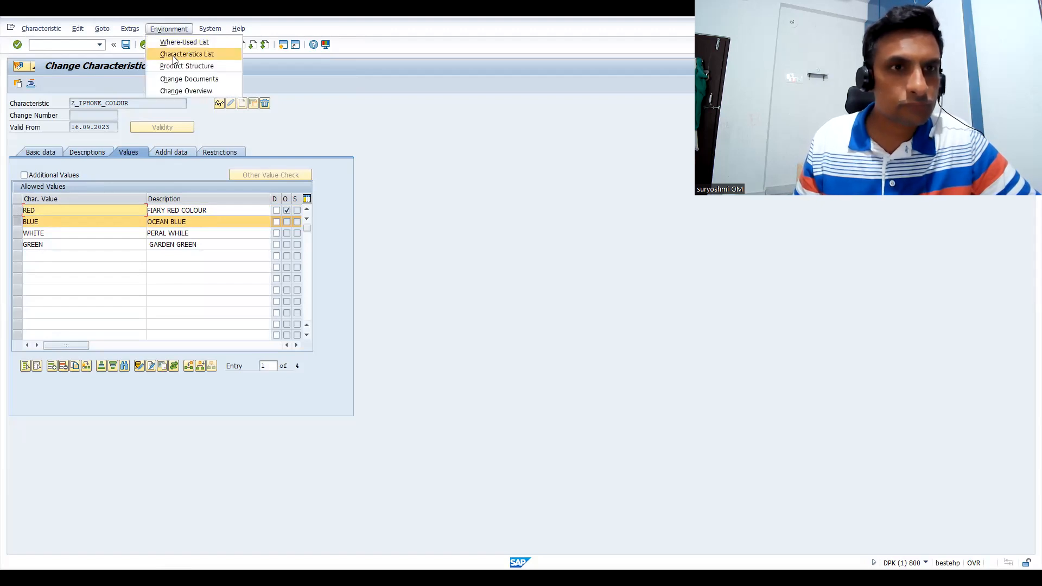
click(129, 28)
mouse_move(165, 68)
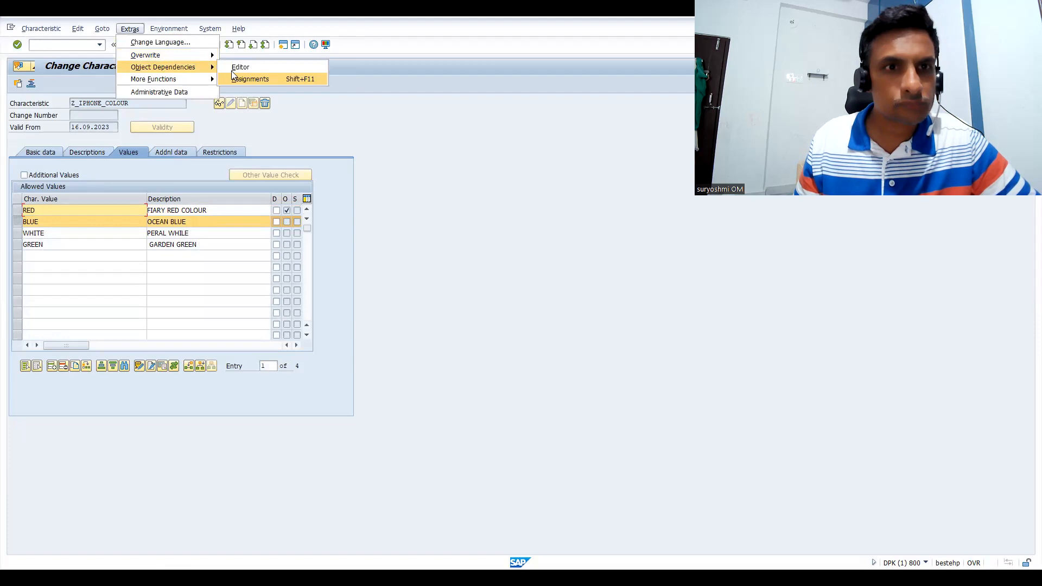
click(234, 66)
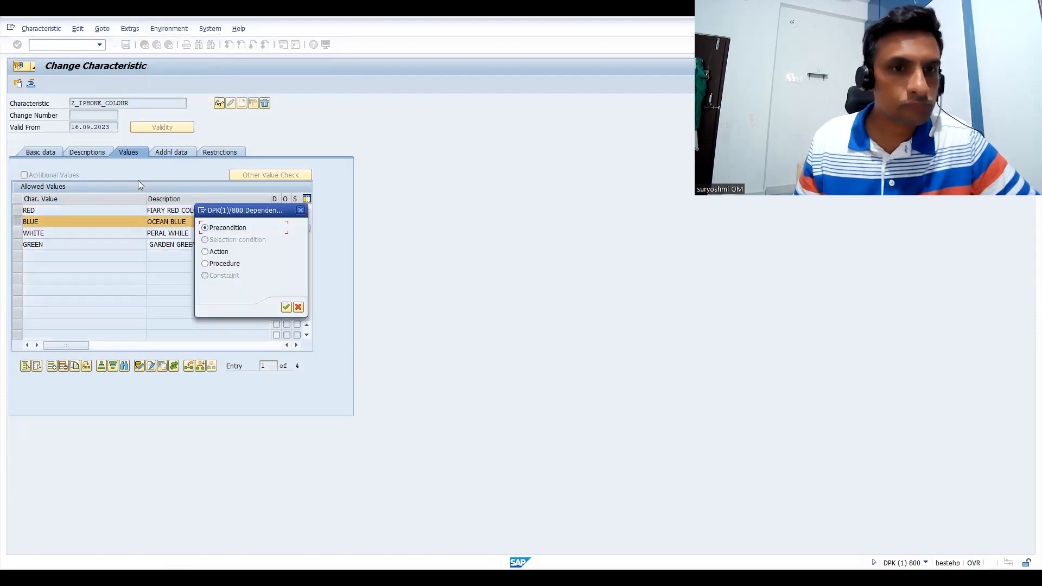
click(205, 264)
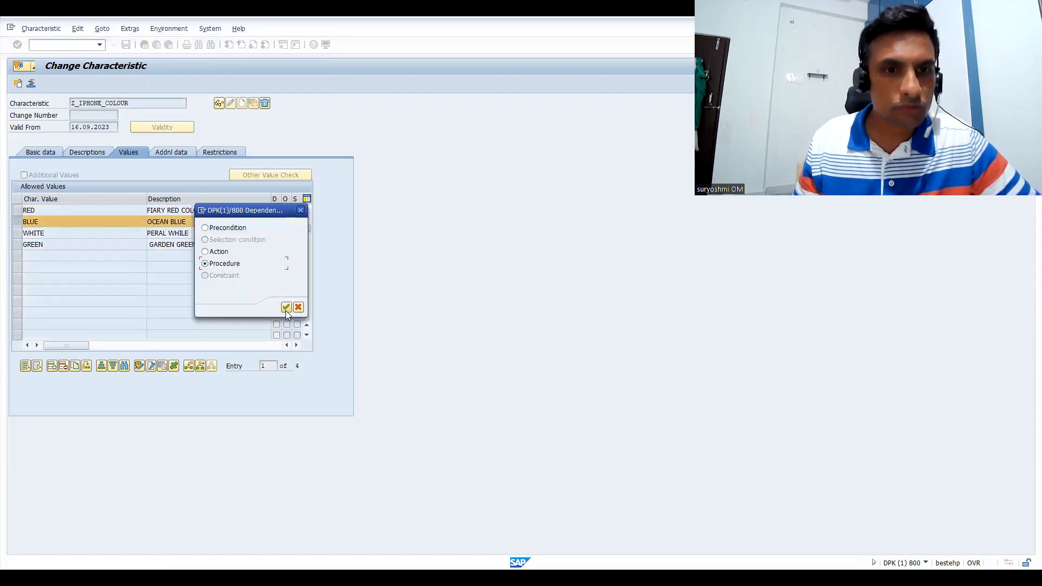
click(286, 308)
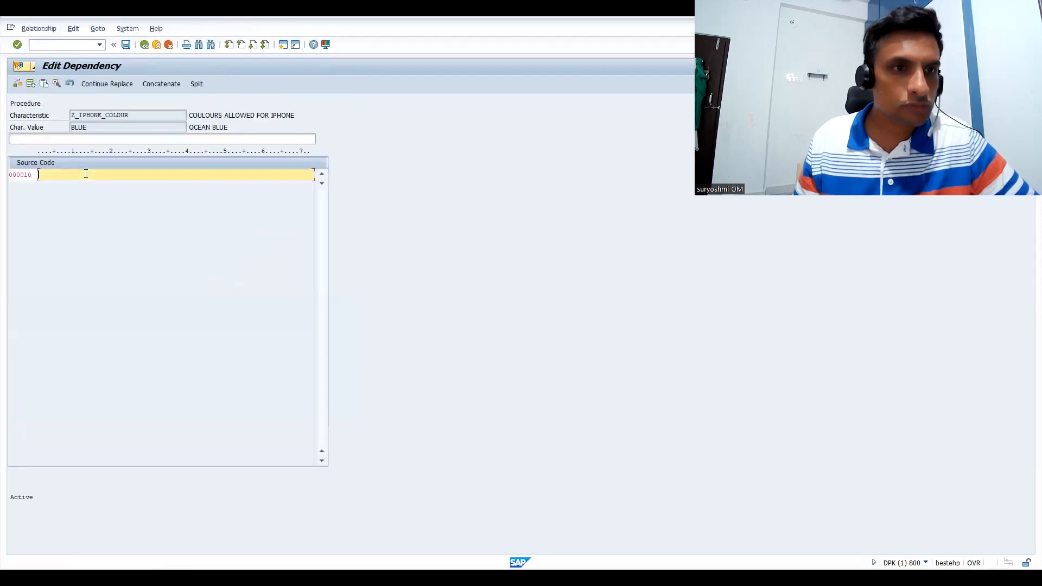
Paste the copied price line into the BLUE procedure, change it to $self.Z_PRICE ='BLUE' and return to the allowed values, keeping the change
text($self.Z_PRICE ='125GB')
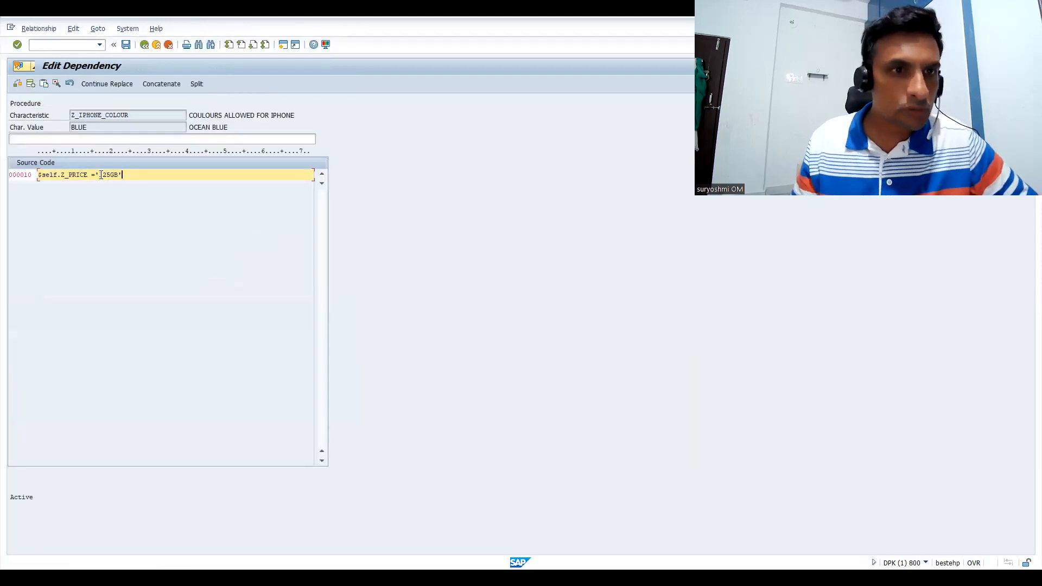
drag(101, 176, 144, 176)
text(BLUE)
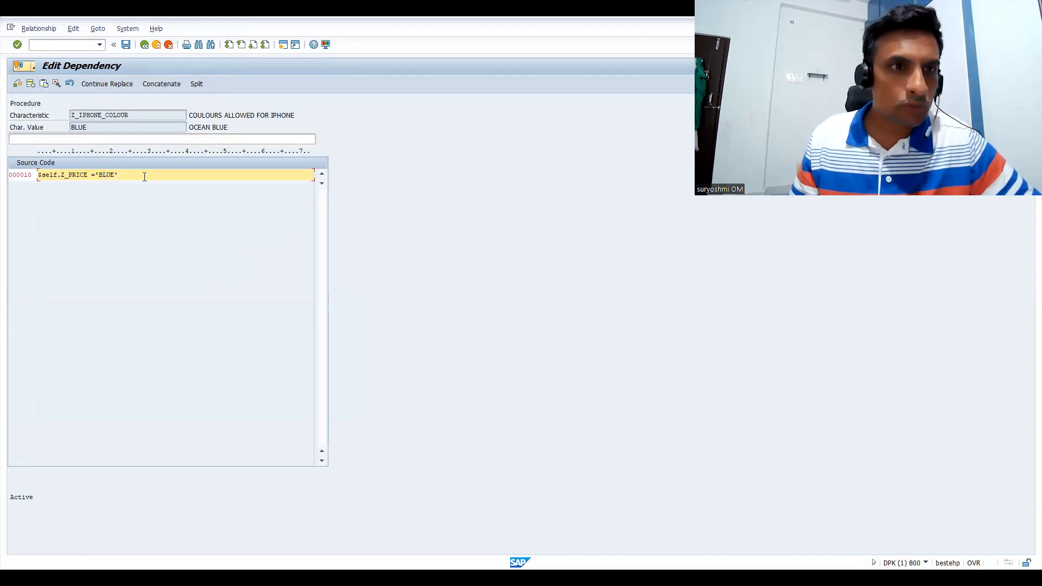
key(F3)
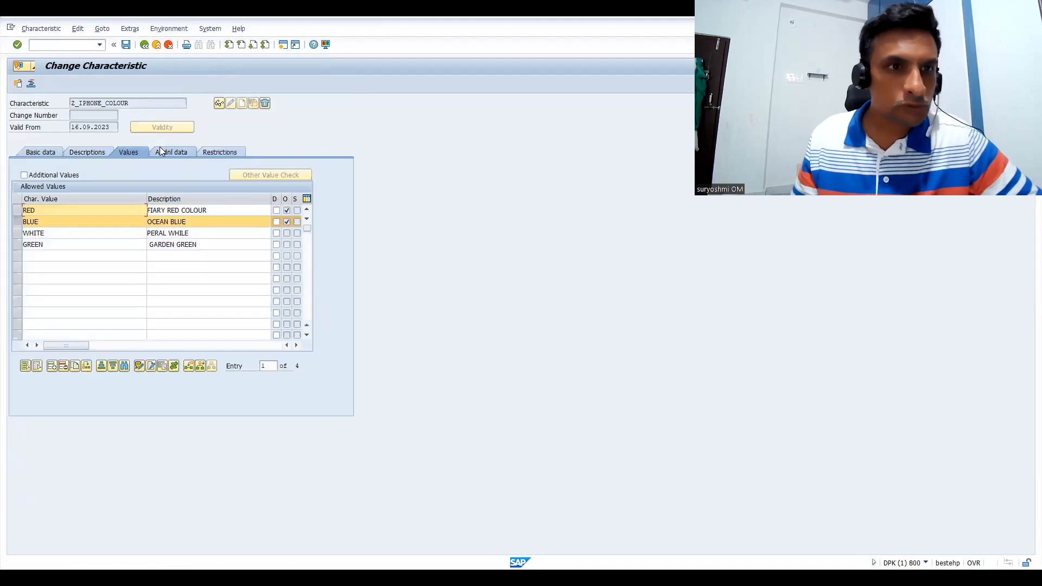
Limit the selection to the WHITE colour value and open a new Procedure dependency for it in the editor
click(20, 233)
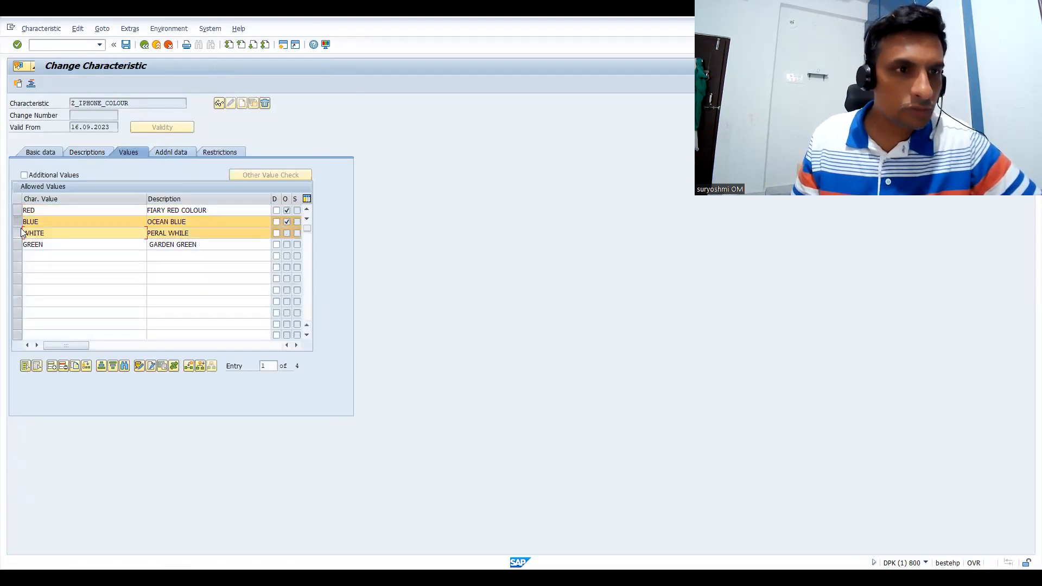
click(20, 223)
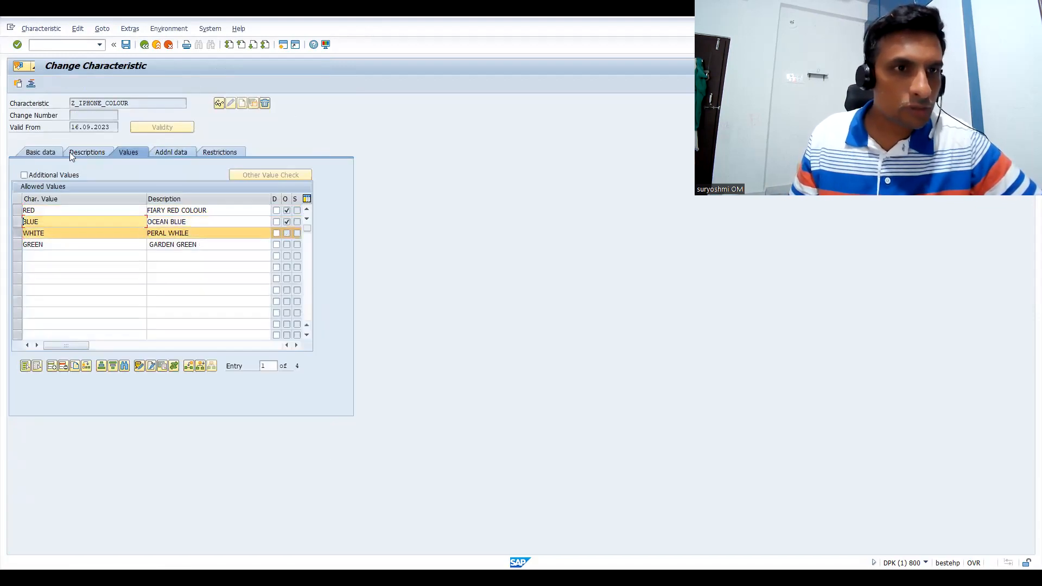
click(152, 31)
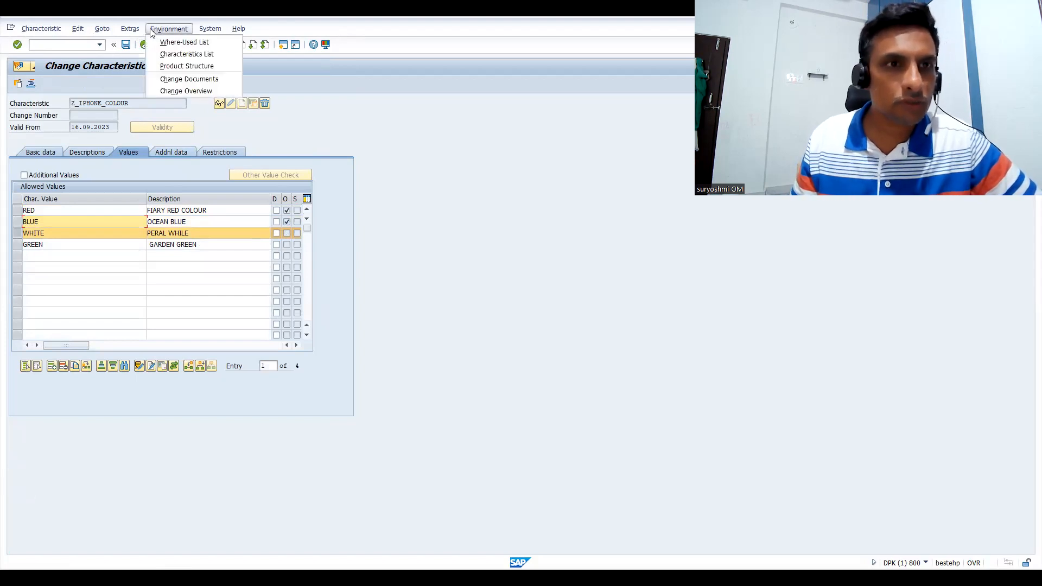
click(130, 29)
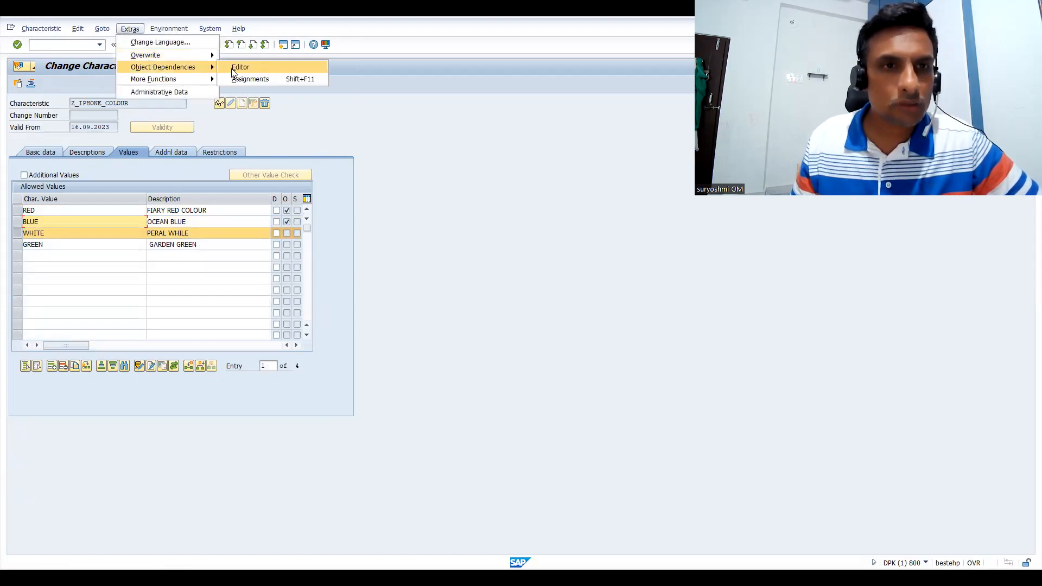
click(234, 69)
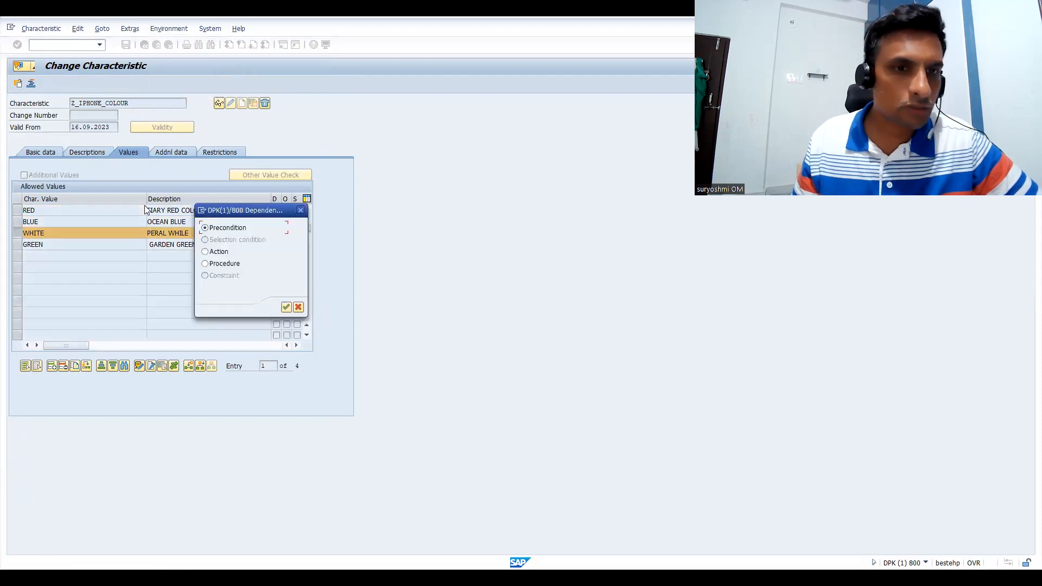
click(283, 307)
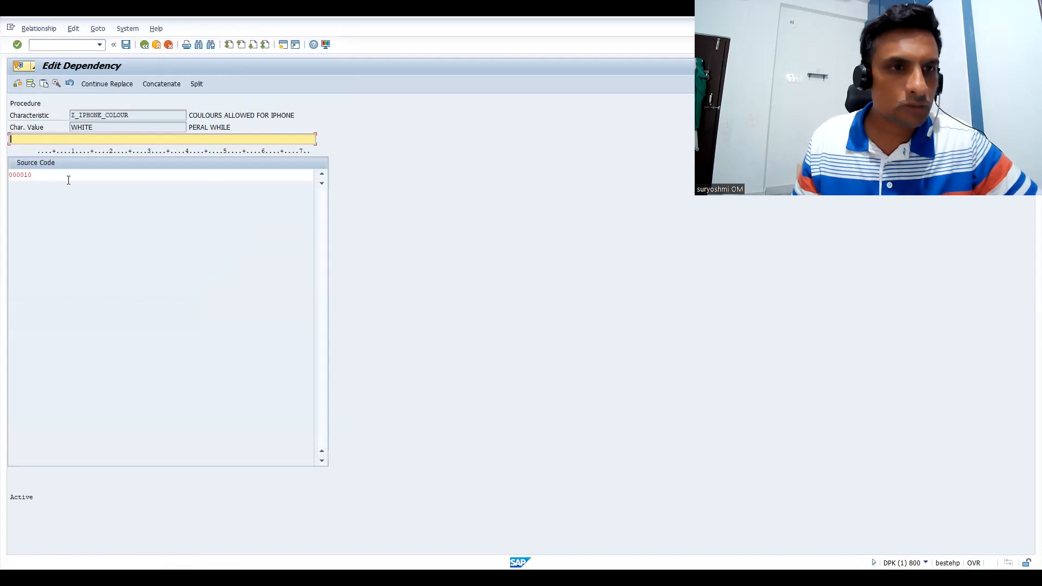
Paste the copied price line into the WHITE procedure, change it to $self.Z_PRICE ='WHITE' and return to the allowed values, keeping the change
click(68, 180)
text($self.Z_PRICE ='125GB')
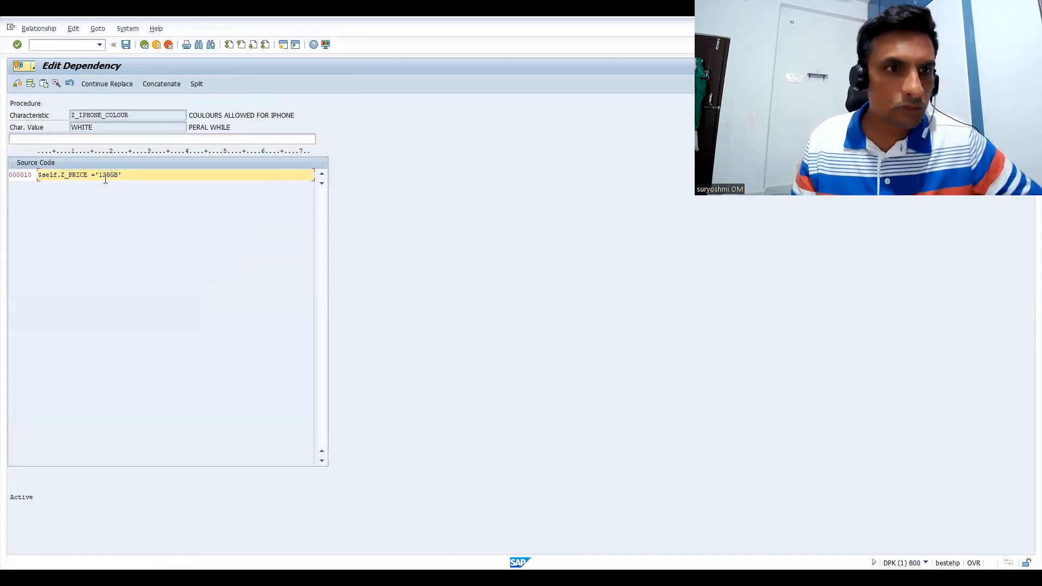
drag(98, 174, 168, 175)
text(WHITE)
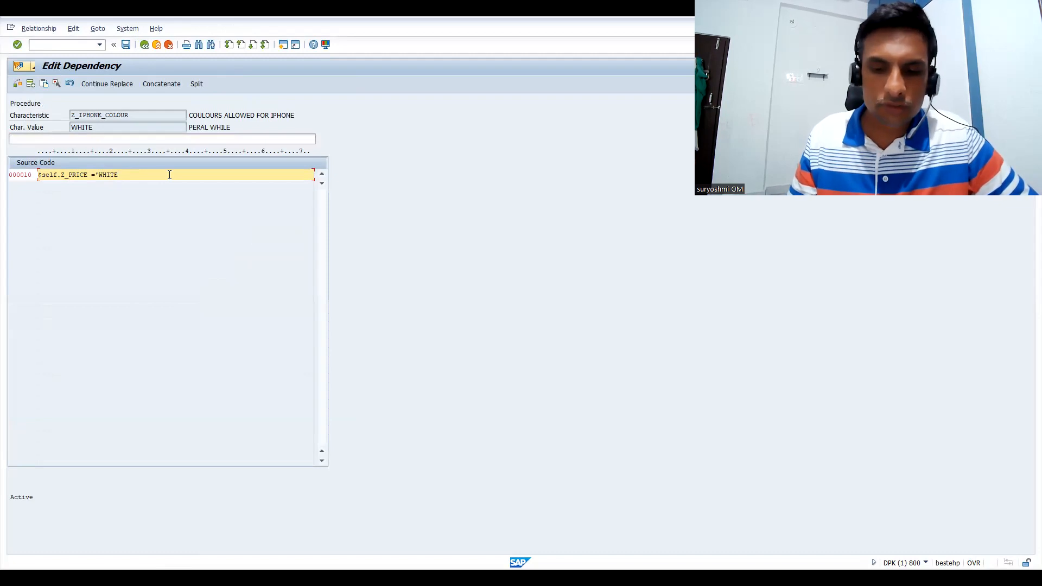
text(')
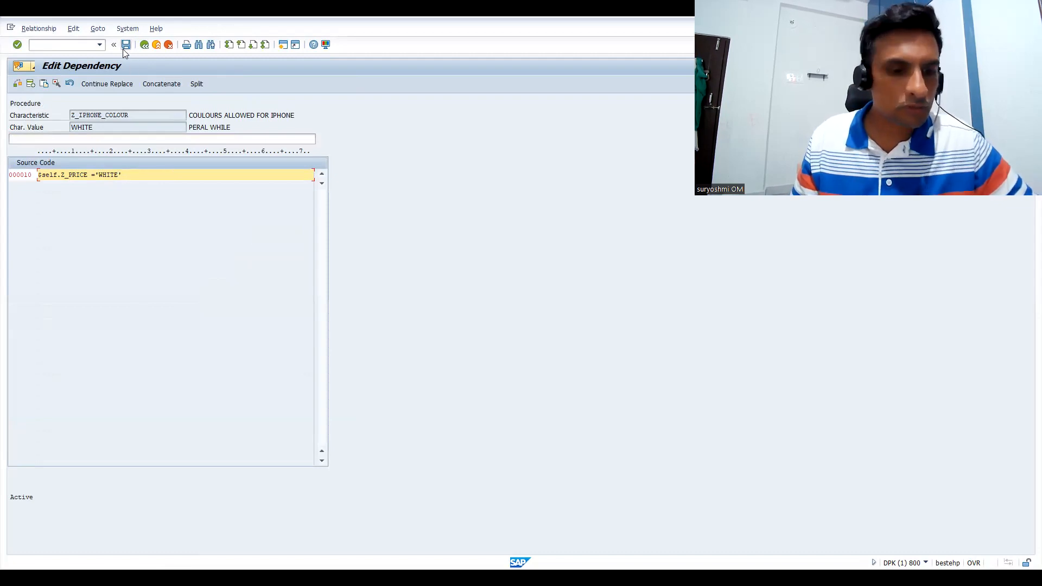
click(145, 44)
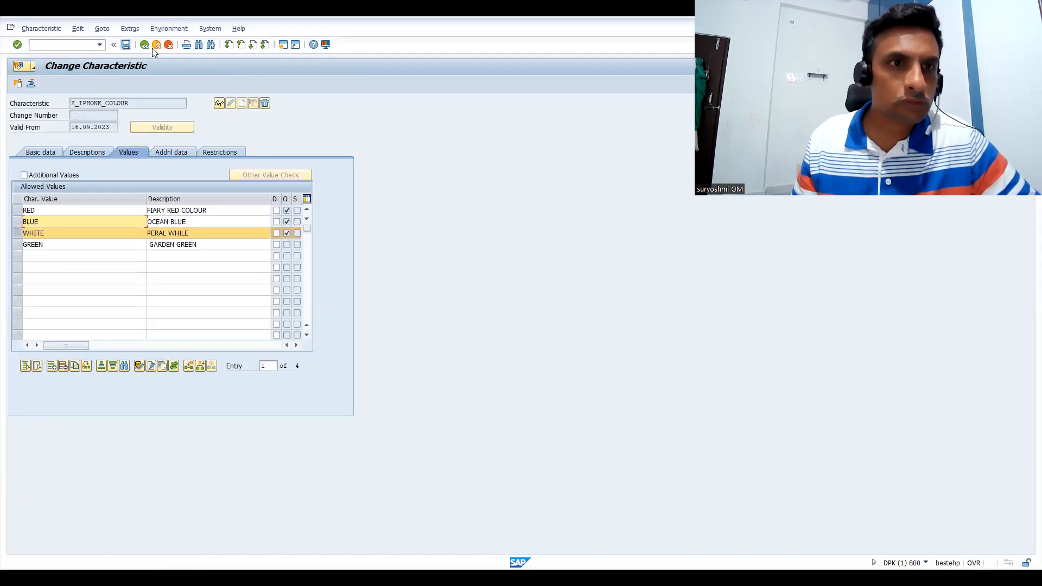
Limit the selection to the GREEN colour value and open a new Procedure dependency for it in the editor
click(16, 236)
click(17, 245)
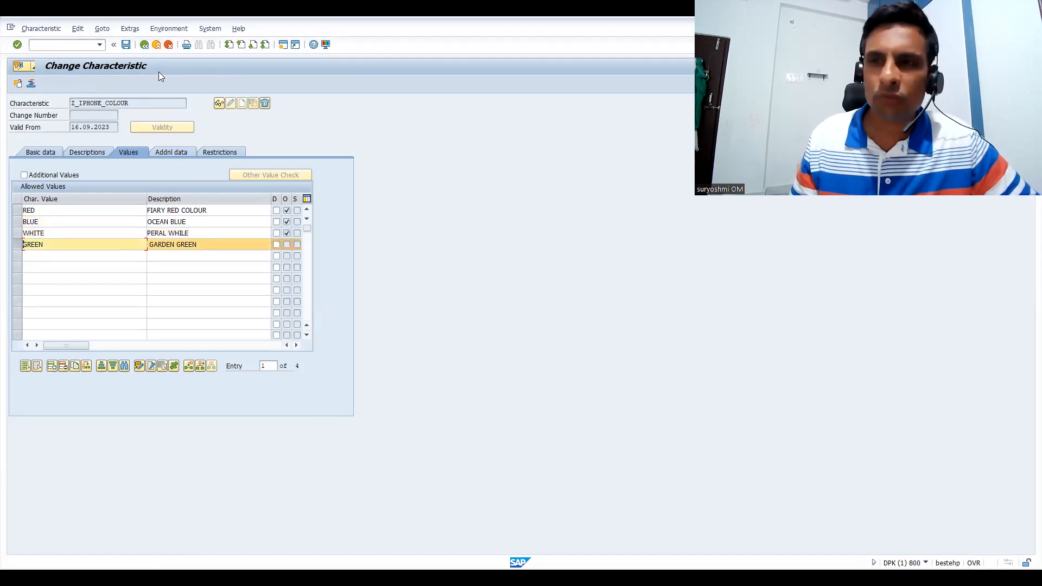
click(130, 32)
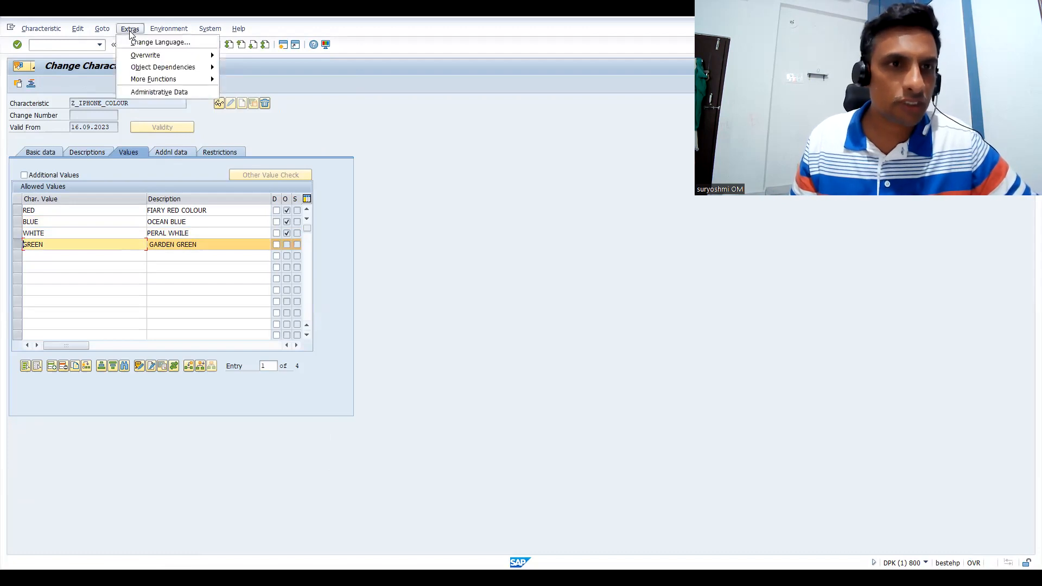
click(156, 69)
click(243, 67)
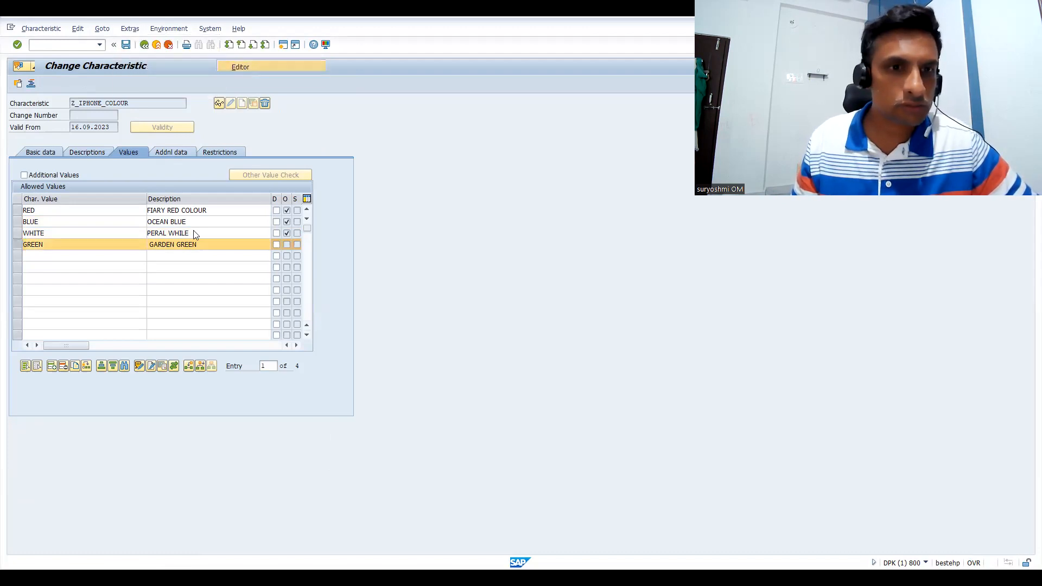
click(205, 263)
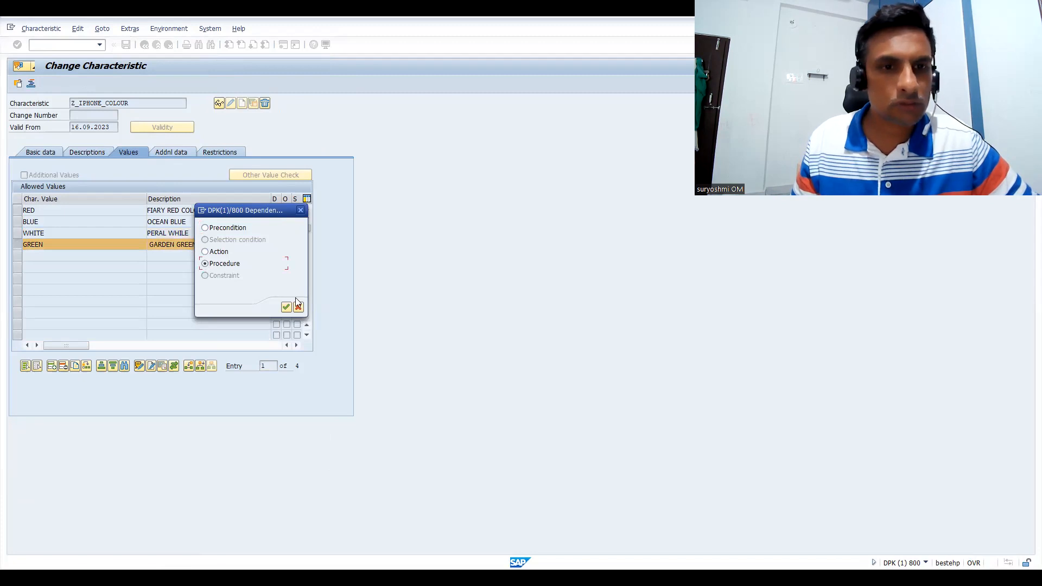
click(284, 308)
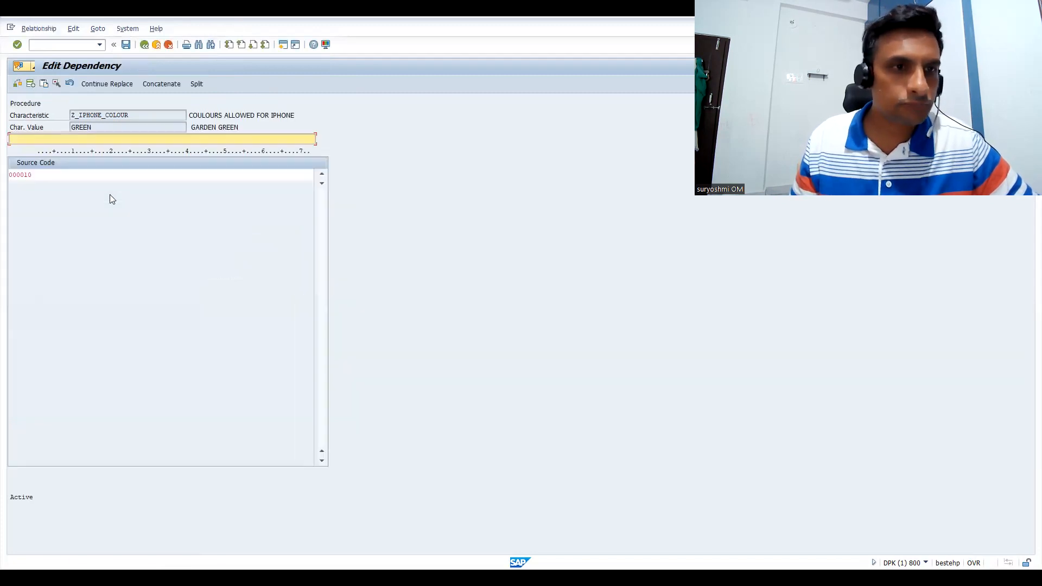
Paste the copied price line into the GREEN procedure, change it to $self.Z_PRICE ='GREEN' and save the Z_IPHONE_COLOUR characteristic
click(73, 174)
text($self.Z_PRICE ='125GB')
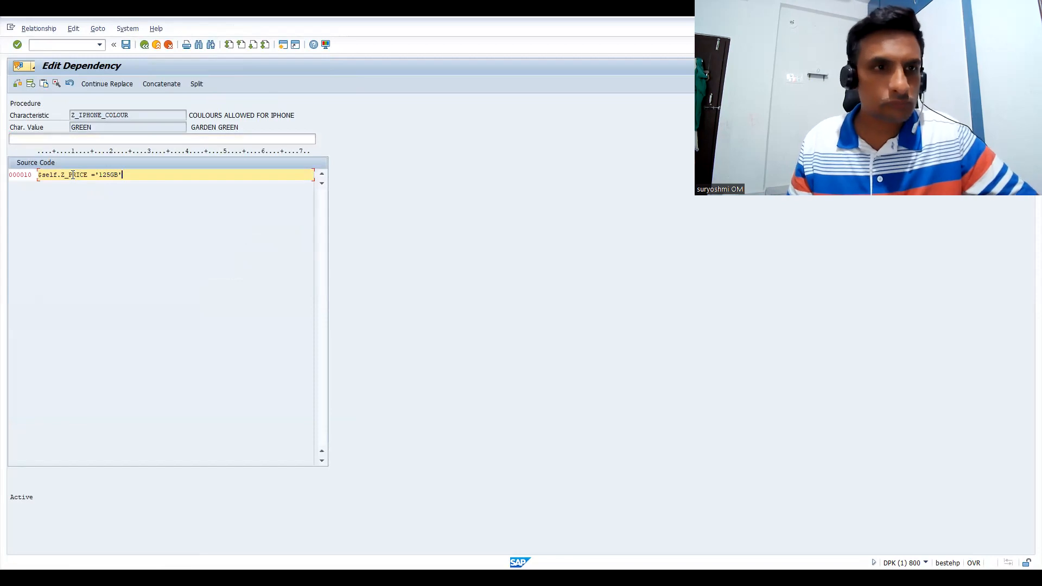
drag(103, 174, 203, 167)
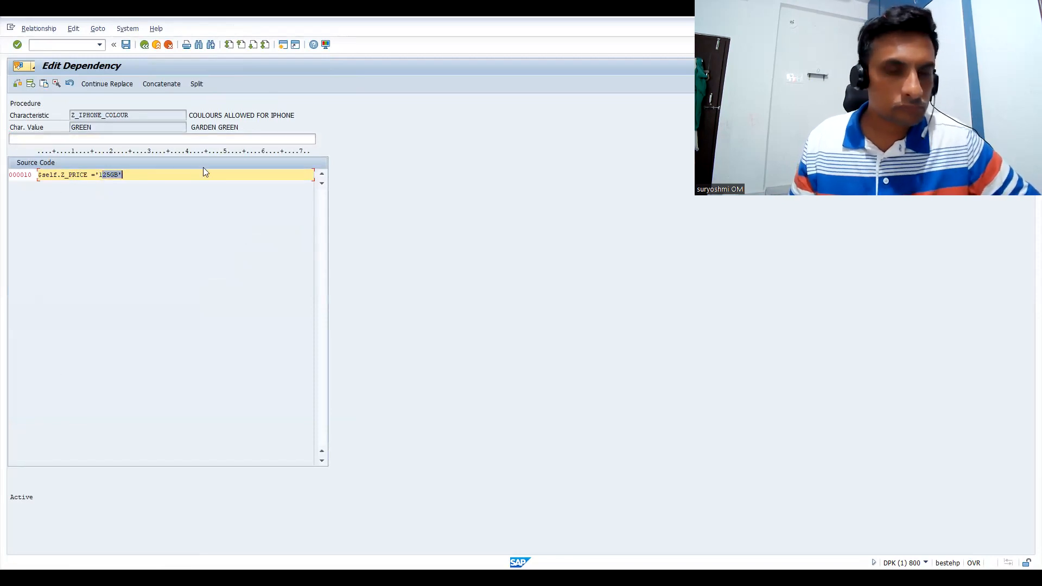
key(Delete)
text(GREEN)
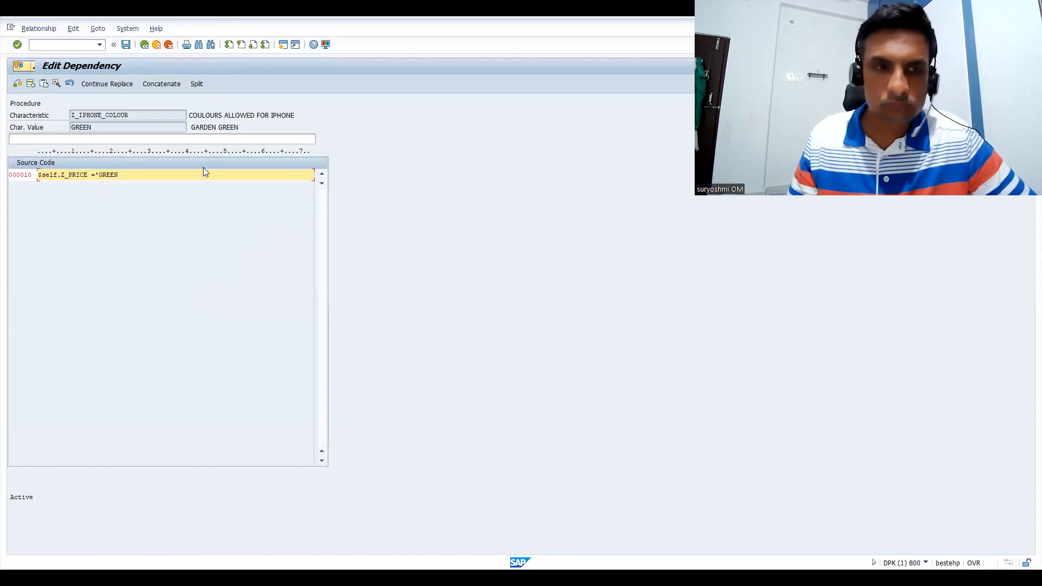
text(')
click(125, 44)
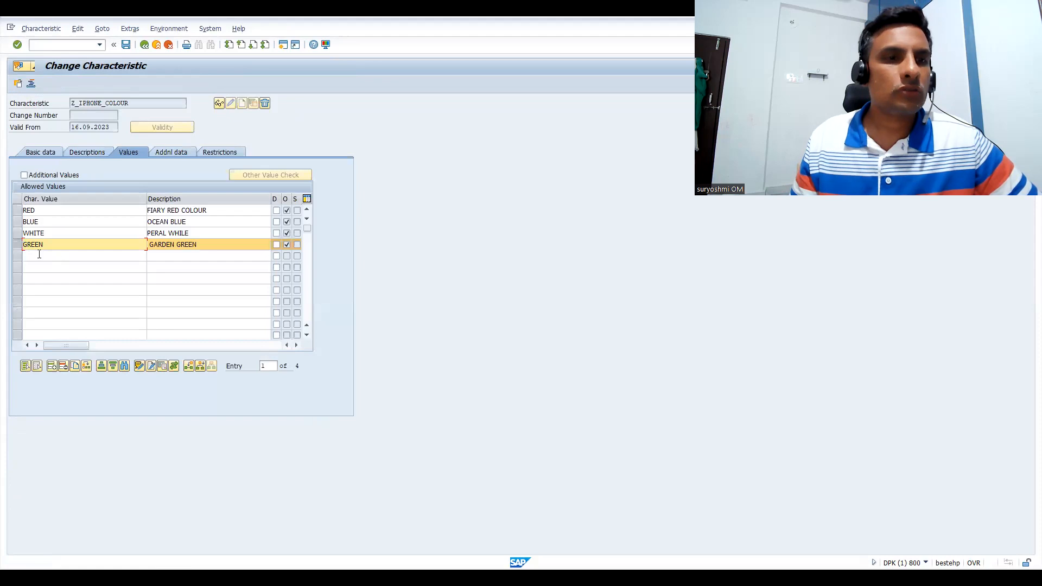
click(128, 46)
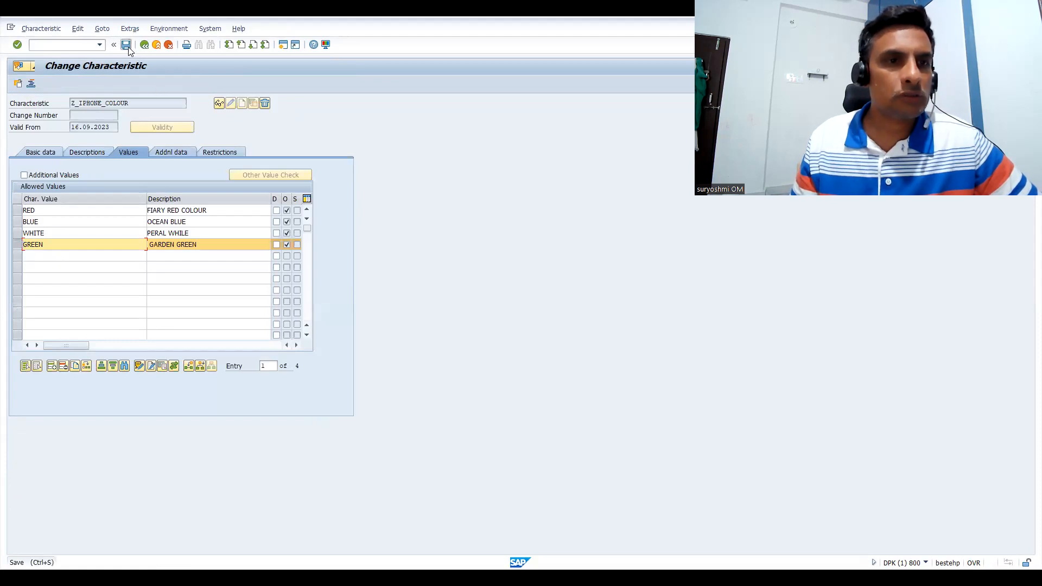
Open the characteristic Z_IPHONE_RAM for changing and display its allowed values
double_click(144, 105)
key(BackSpace)
key(Down)
key(Down)
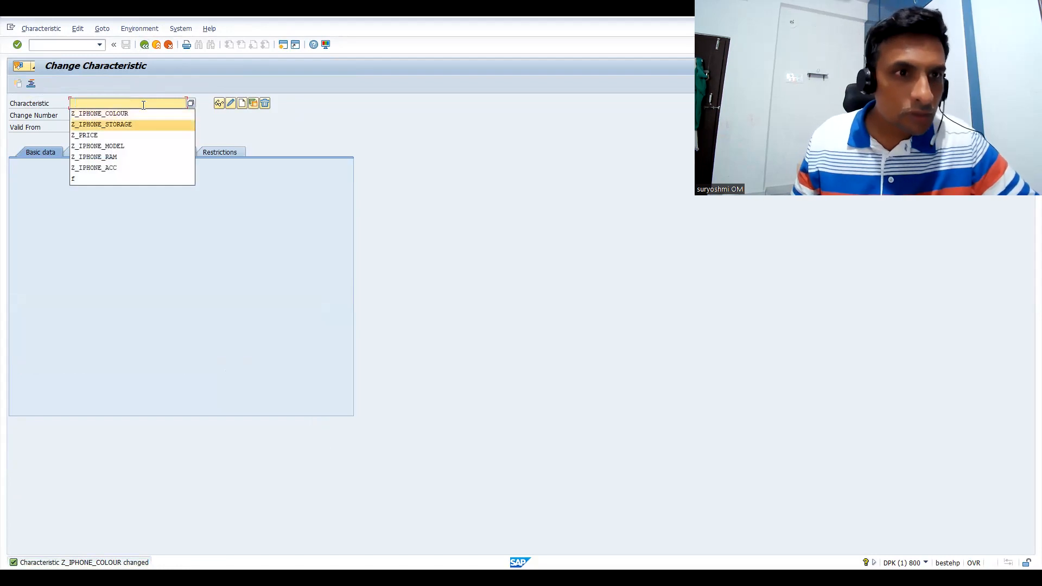
key(Down)
key(Down)
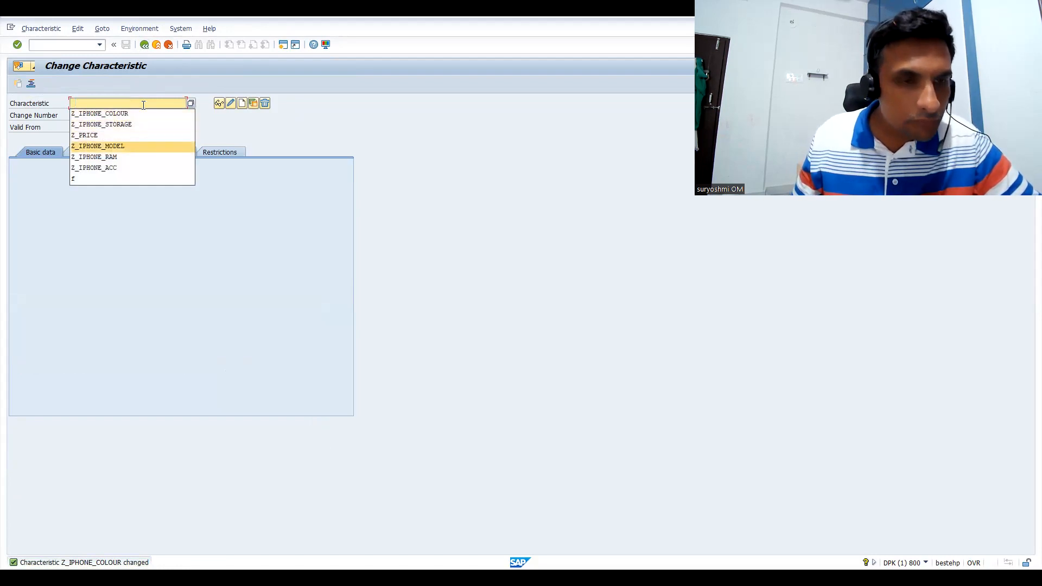
key(Down)
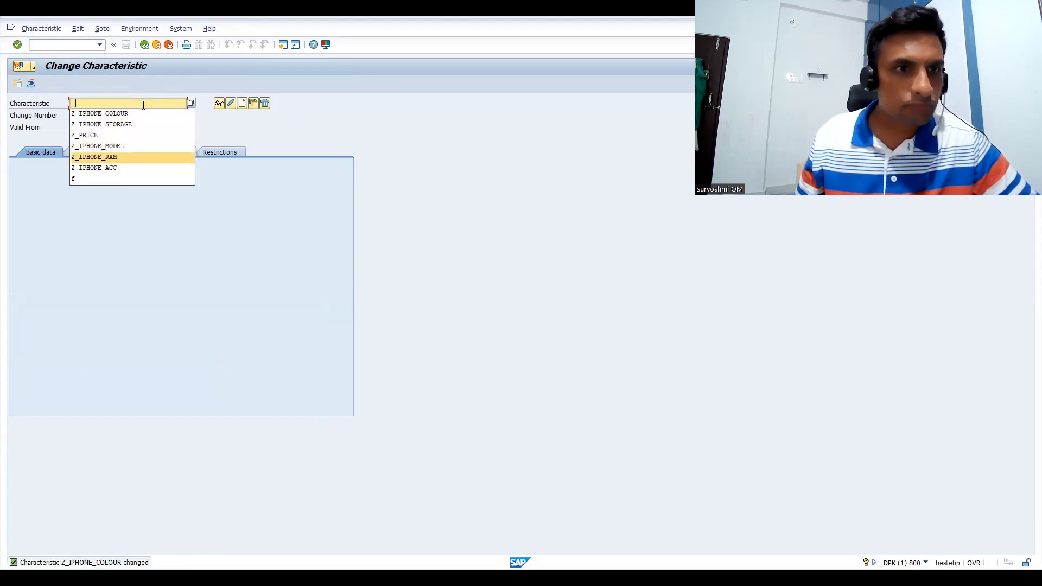
key(Return)
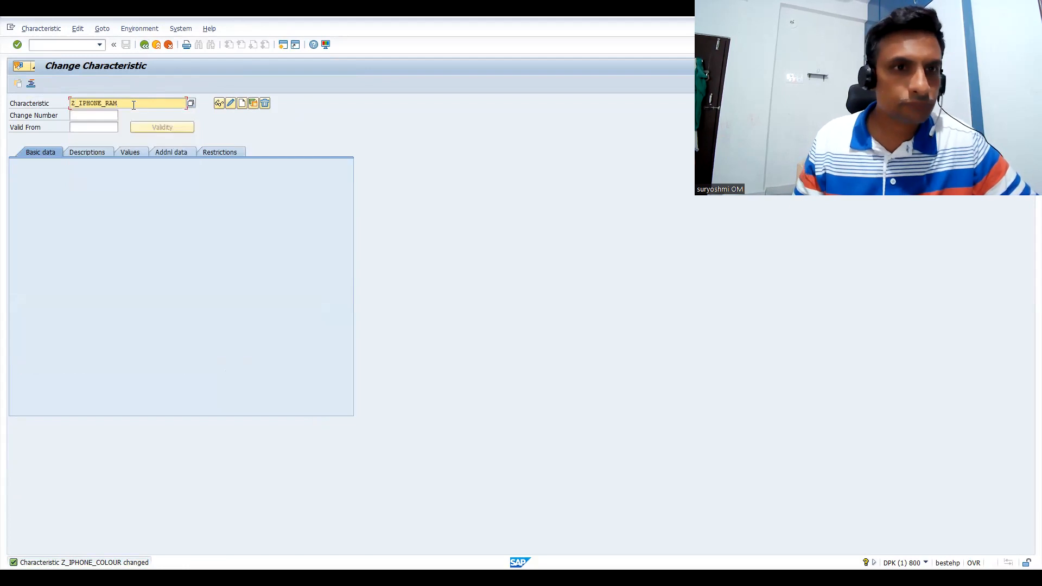
click(230, 103)
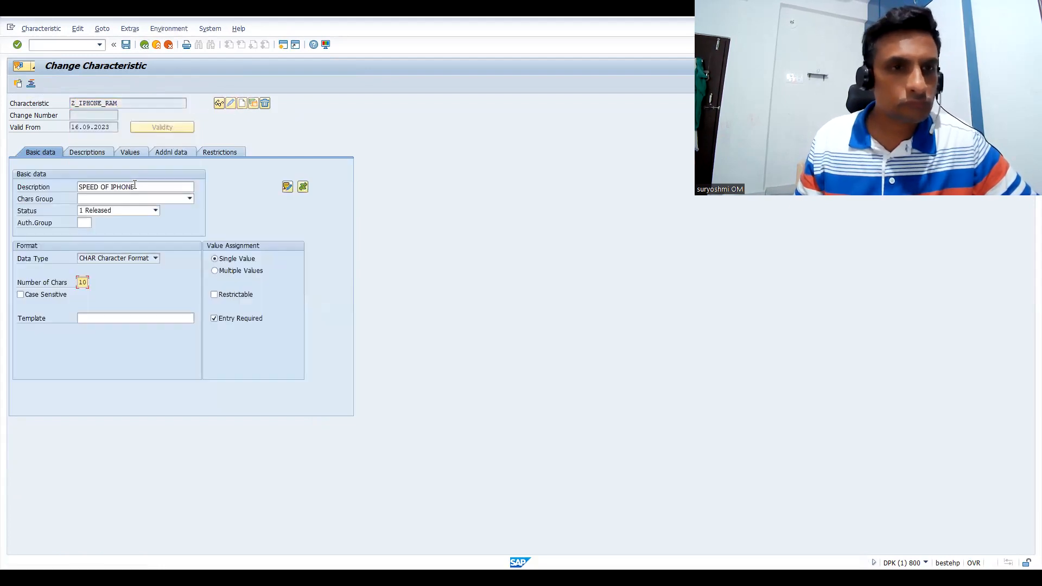
click(127, 153)
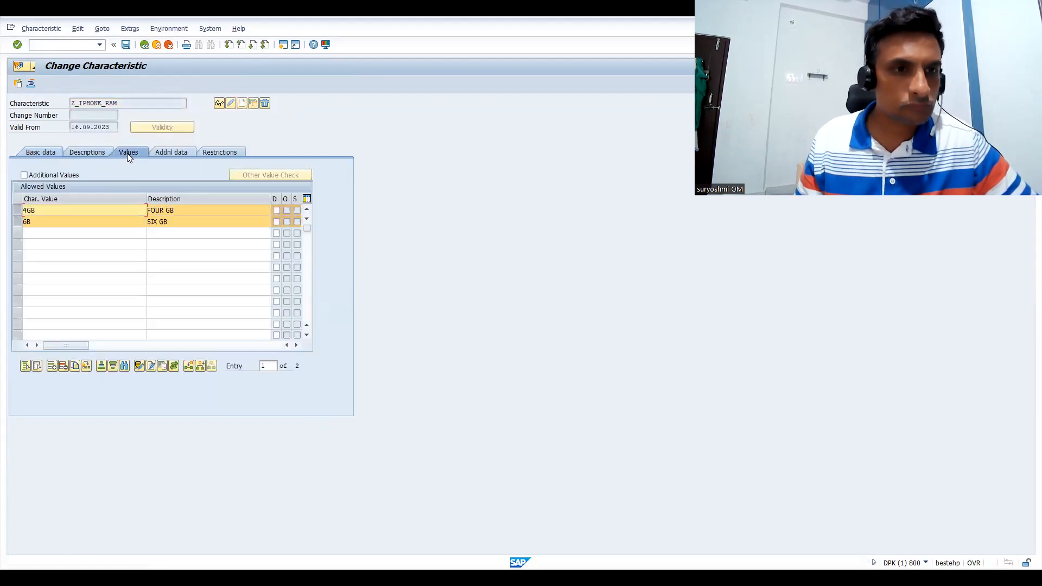
Select the 4GB value and open a new Procedure dependency for it in the editor
click(16, 210)
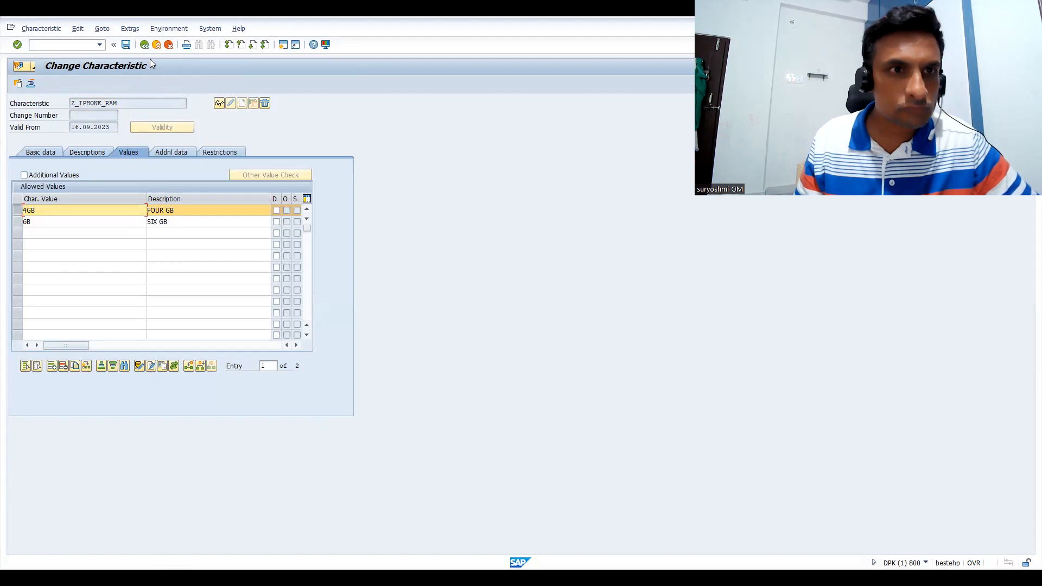
click(168, 28)
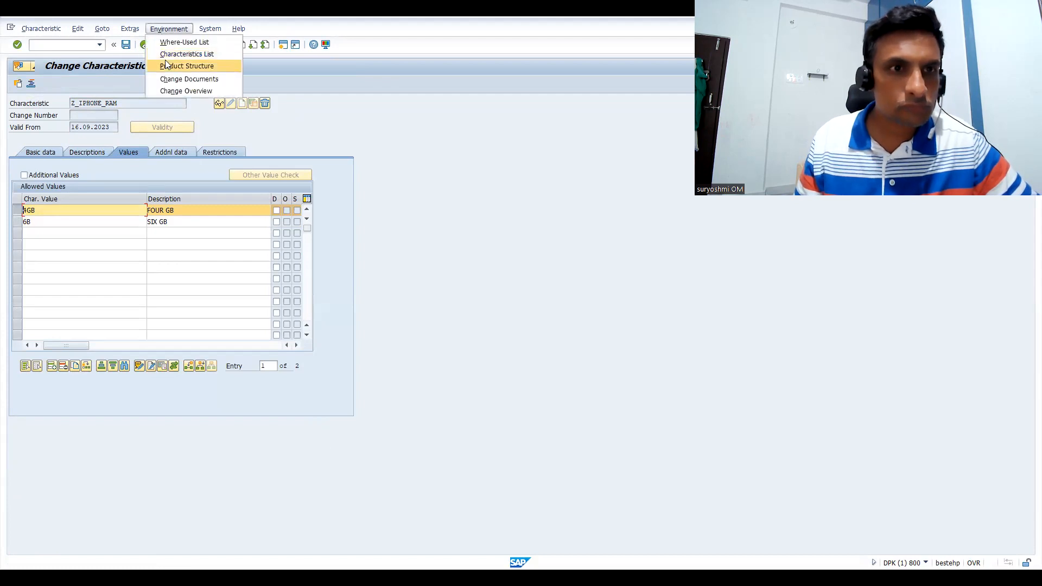
key(Escape)
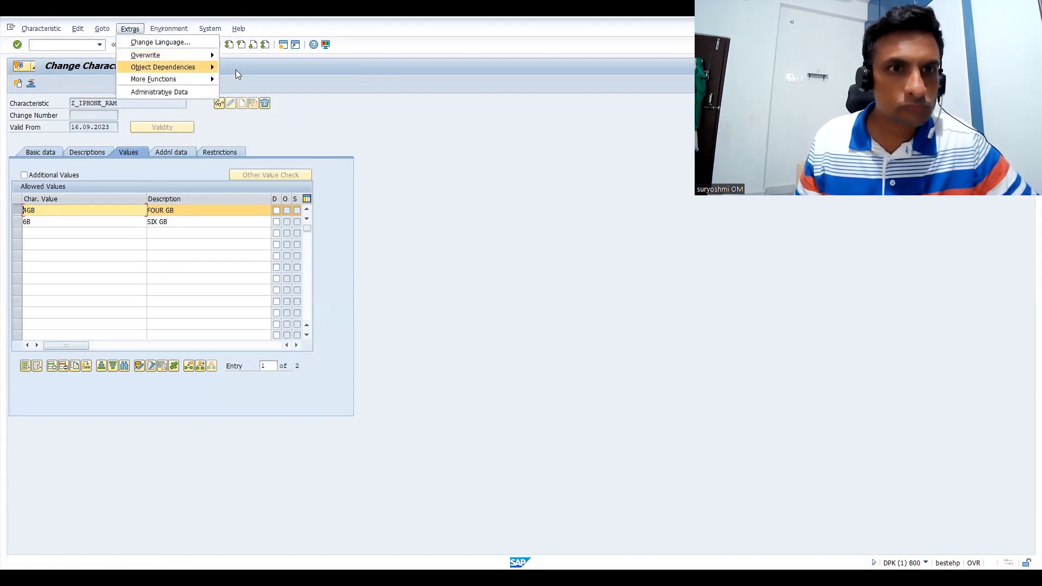
click(241, 69)
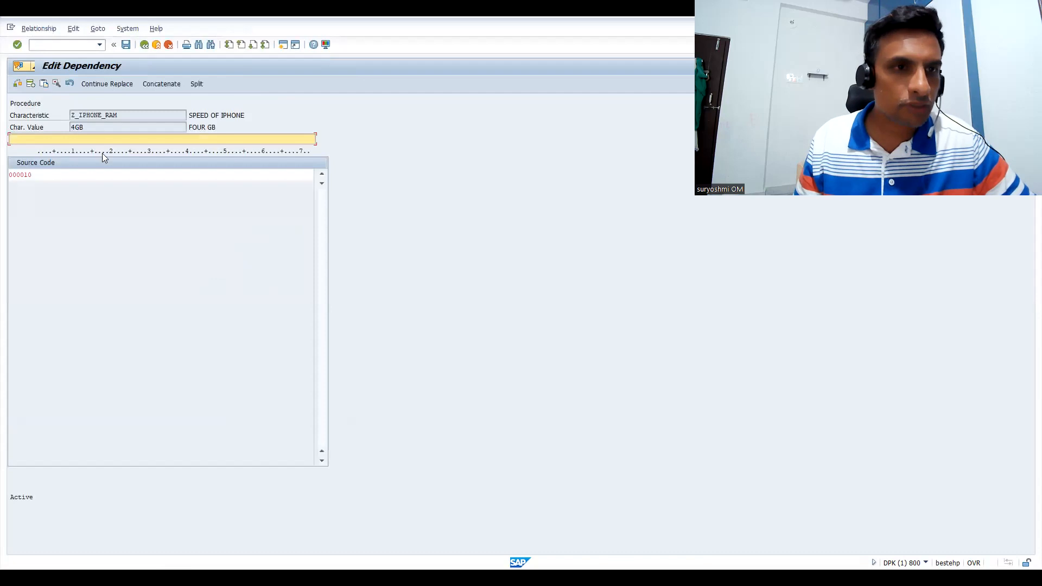
Paste the copied price line into the 4GB procedure, change it to $self.Z_PRICE ='4GB' and return to the allowed values
click(72, 175)
text($self.Z_PRICE ='125GB')
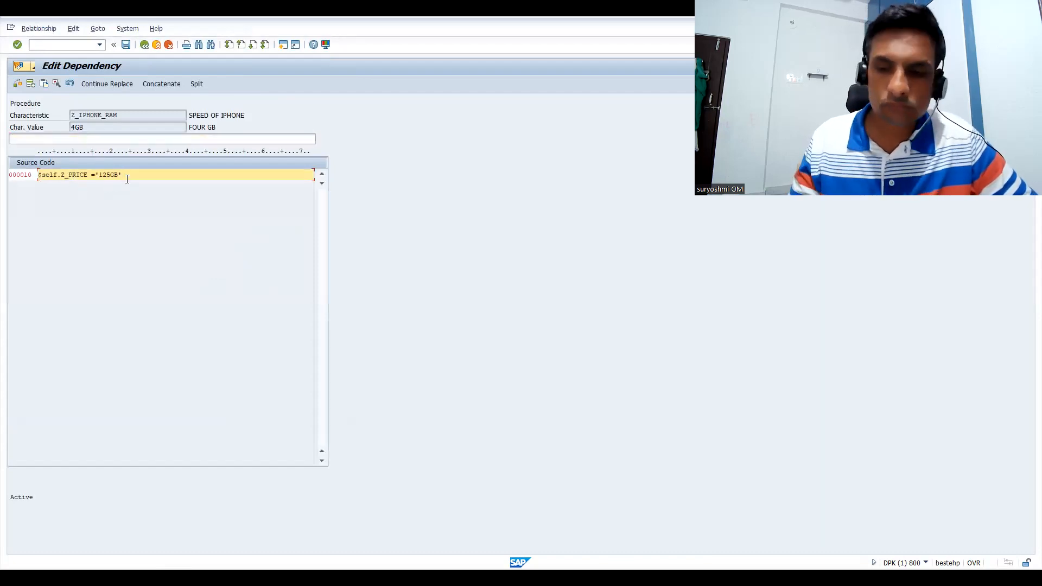
key(BackSpace)
key(BackSpace)
key(BackSpace)
key(BackSpace)
key(BackSpace)
key(BackSpace)
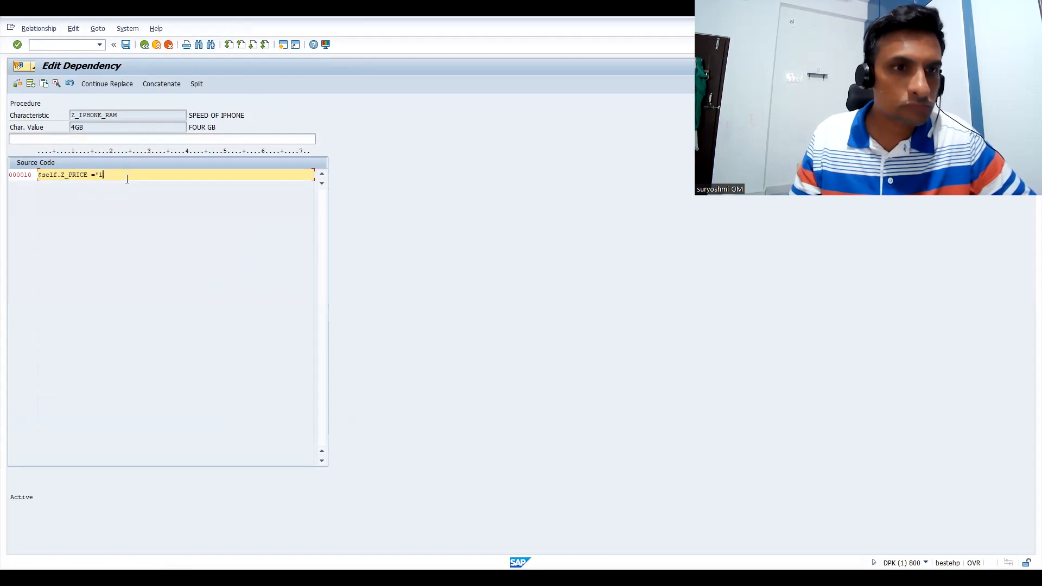
text(4GB')
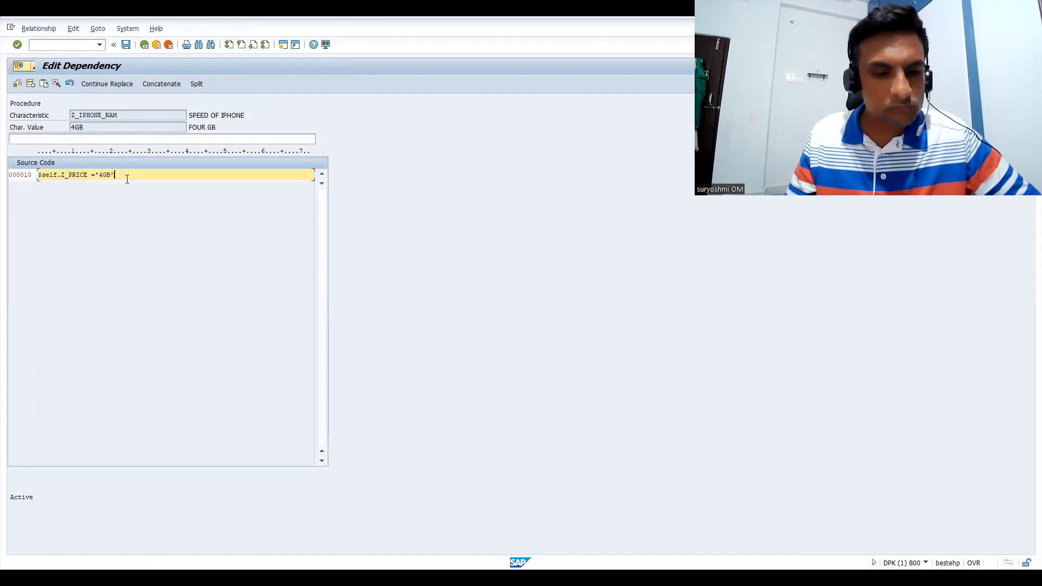
key(F3)
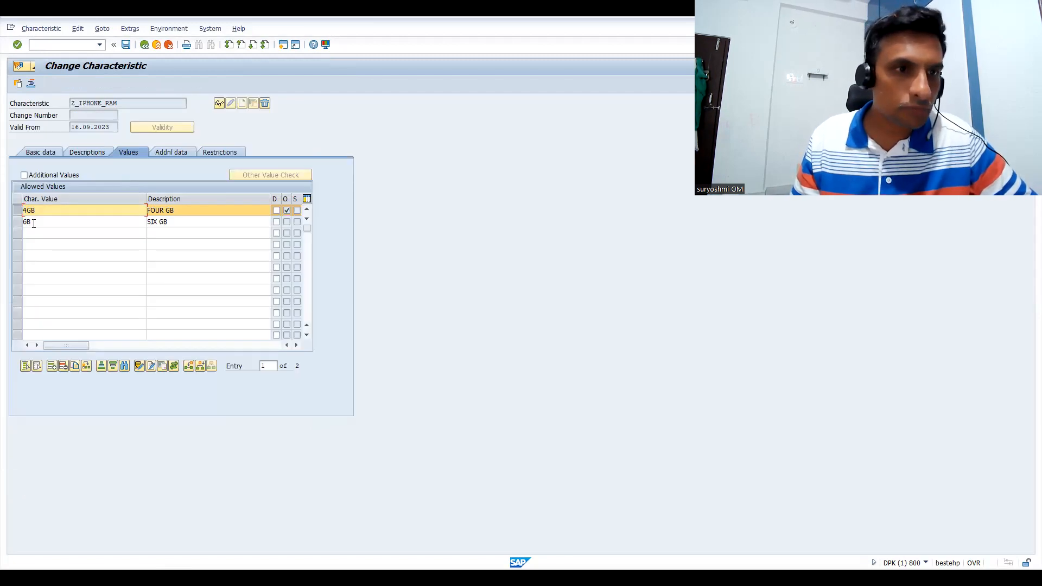
Limit the selection to the 6B value and open a new Procedure dependency for it in the editor
click(17, 222)
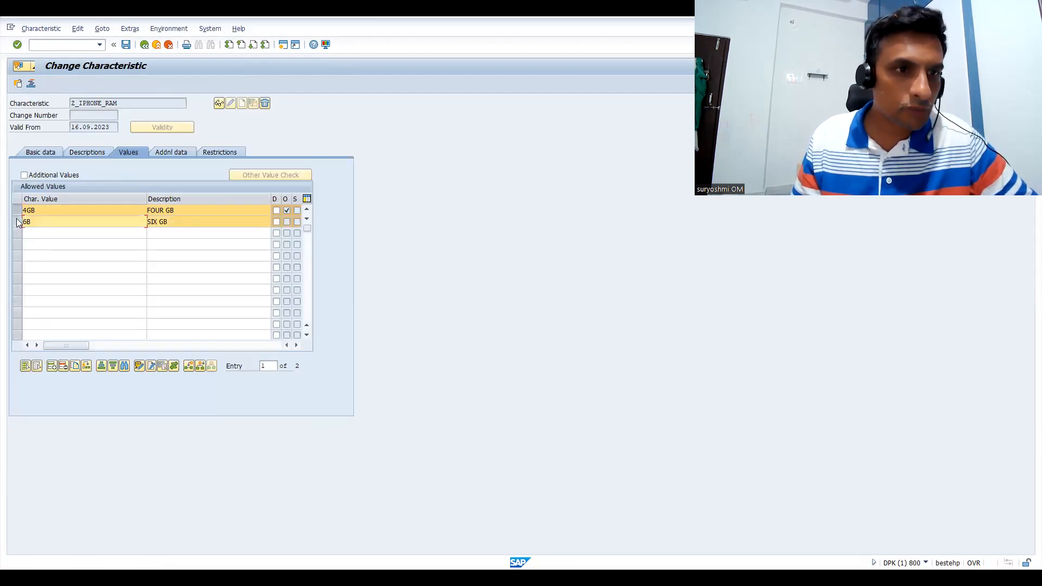
click(17, 210)
click(168, 29)
click(169, 29)
click(130, 29)
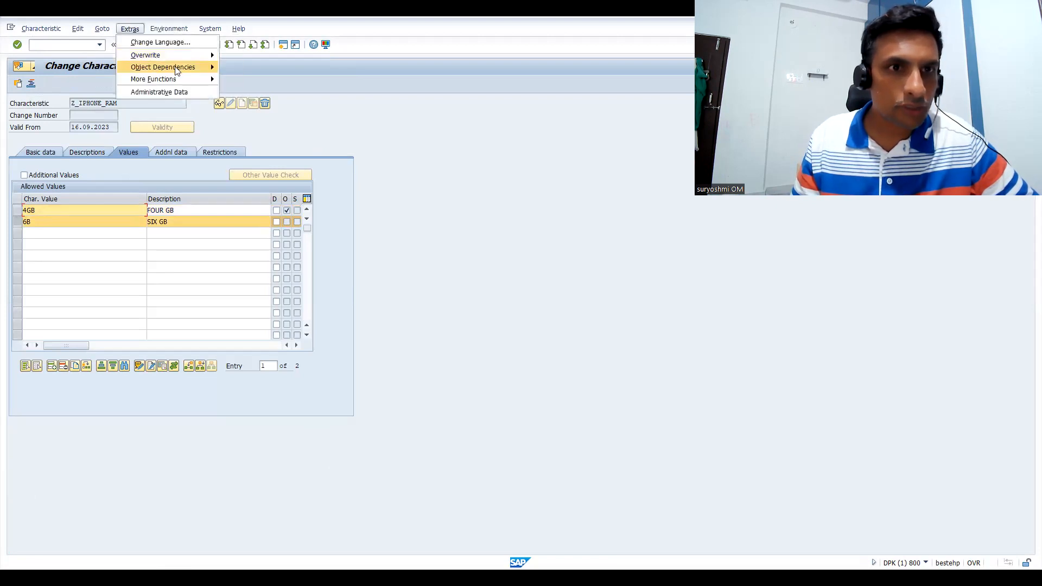
mouse_move(177, 71)
click(228, 68)
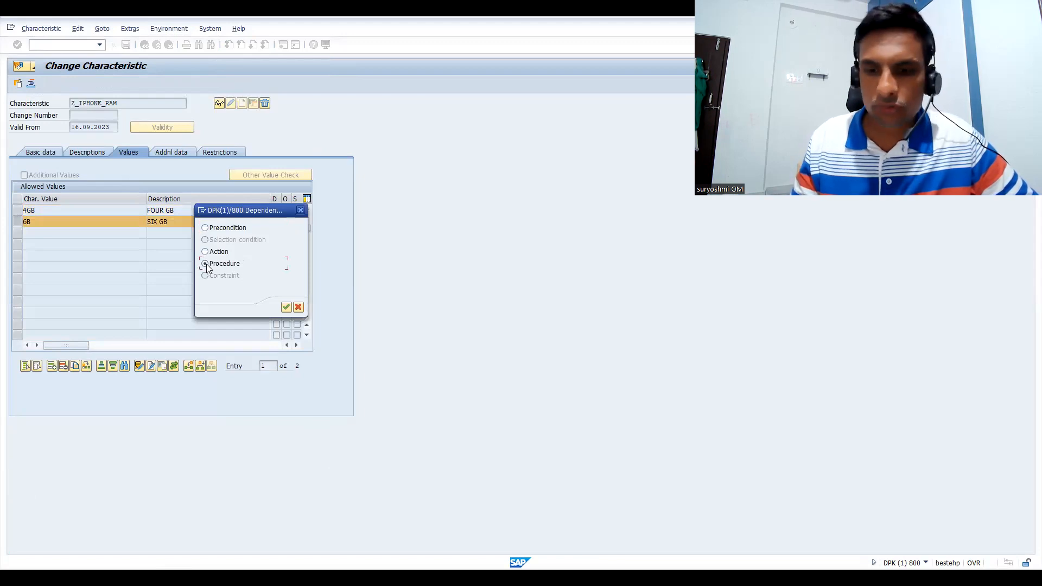
key(Return)
Paste the copied price line into the 6B procedure, change it to $self.Z_PRICE ='6B' and save the Z_IPHONE_RAM characteristic
click(88, 175)
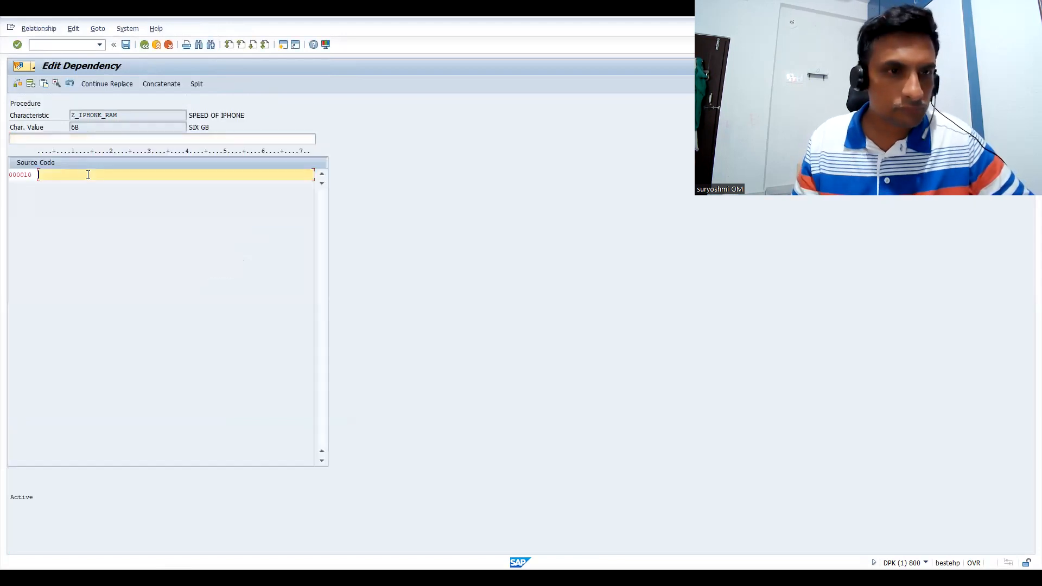
text($self.Z_PRICE ='125GB')
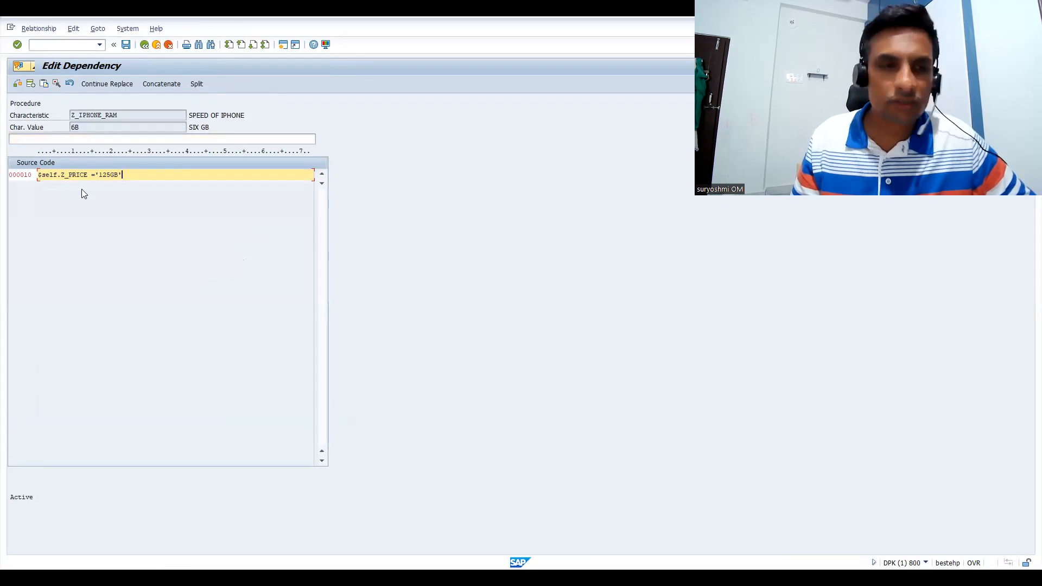
drag(99, 174, 194, 174)
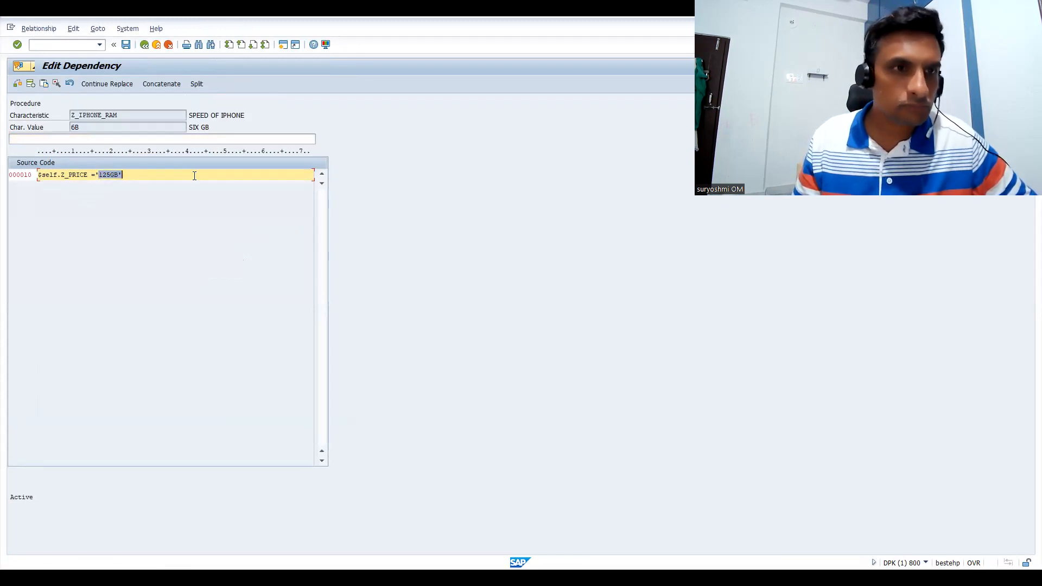
text(6)
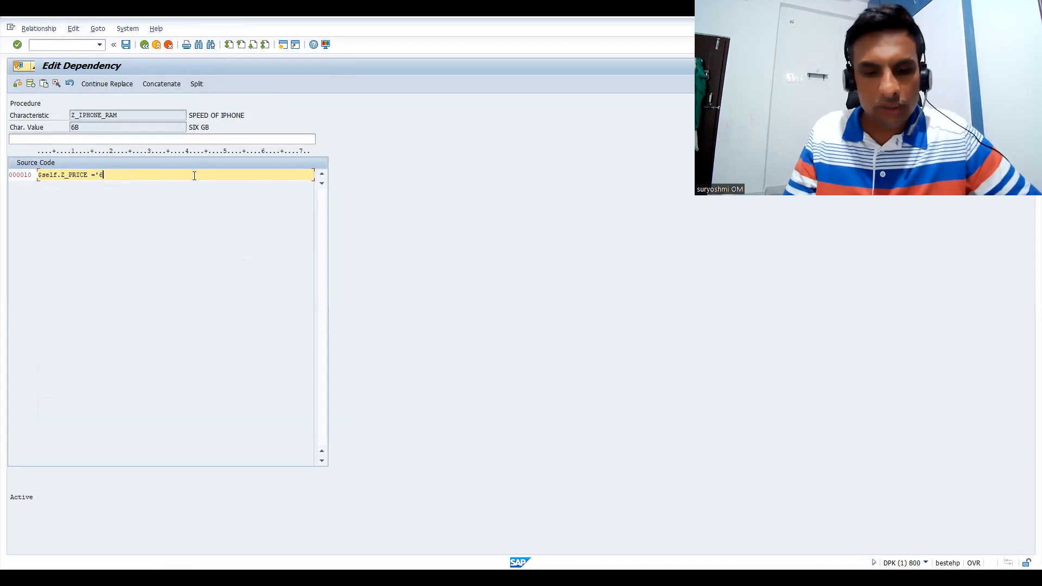
text(B')
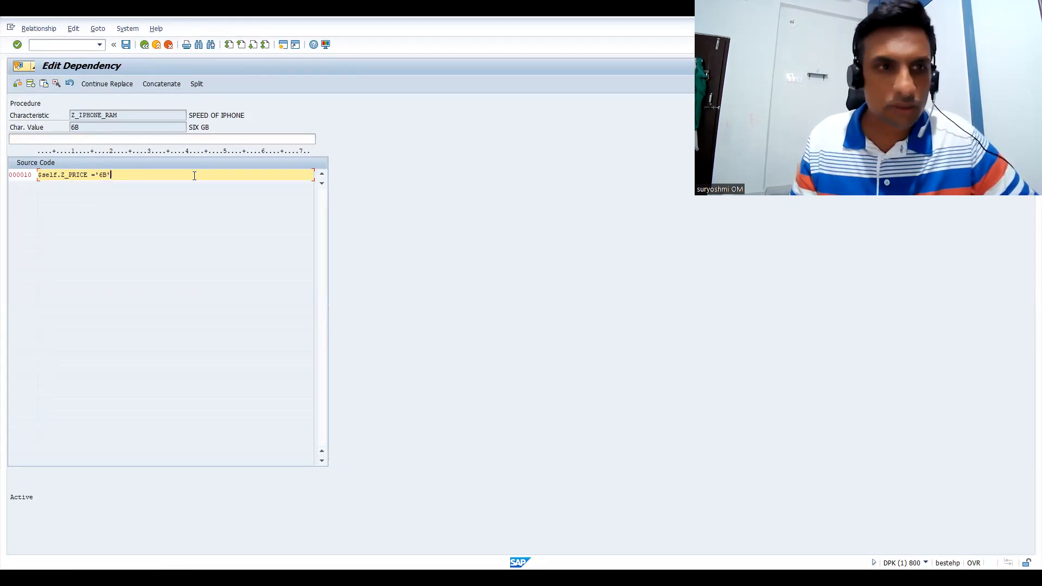
click(127, 46)
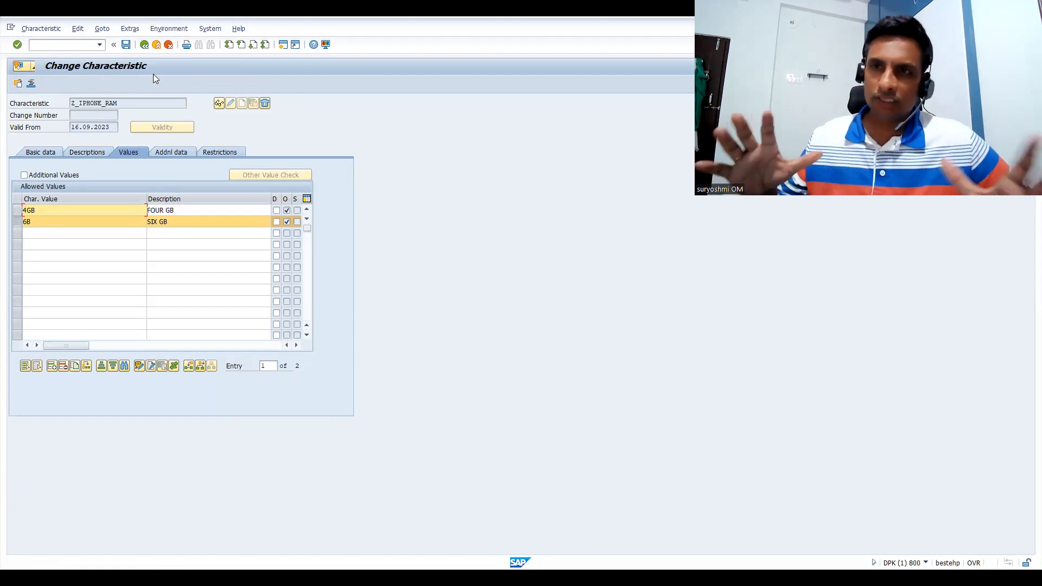
click(125, 45)
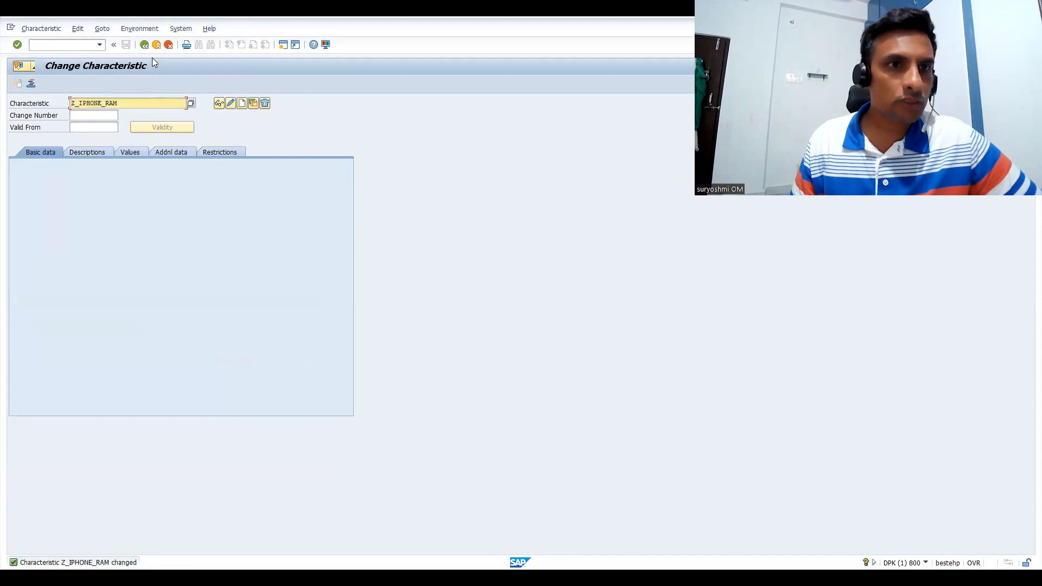
Open the characteristic Z_IPHONE_MODEL for changing, display its allowed values and deselect both the IPHONE15 and IPHONEPRO rows
drag(126, 103, 1, 116)
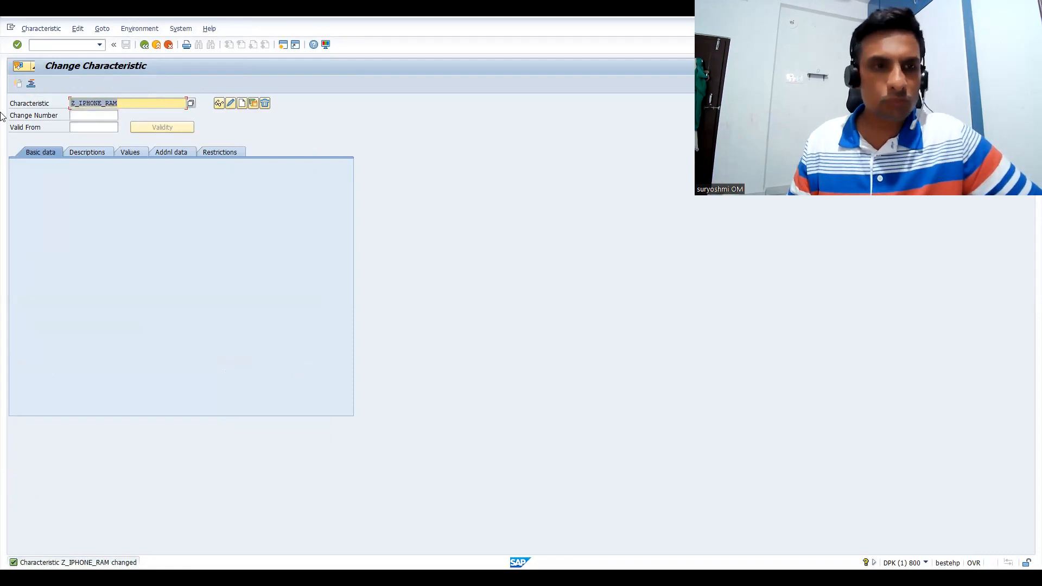
key(Down)
key(Down)
key(Down)
key(Down)
key(Down)
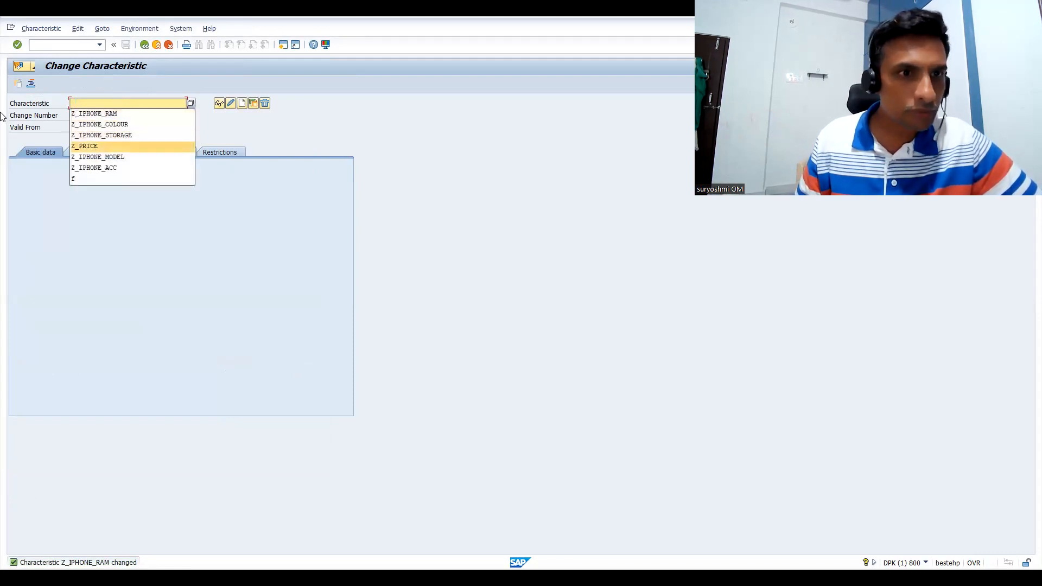
key(Return)
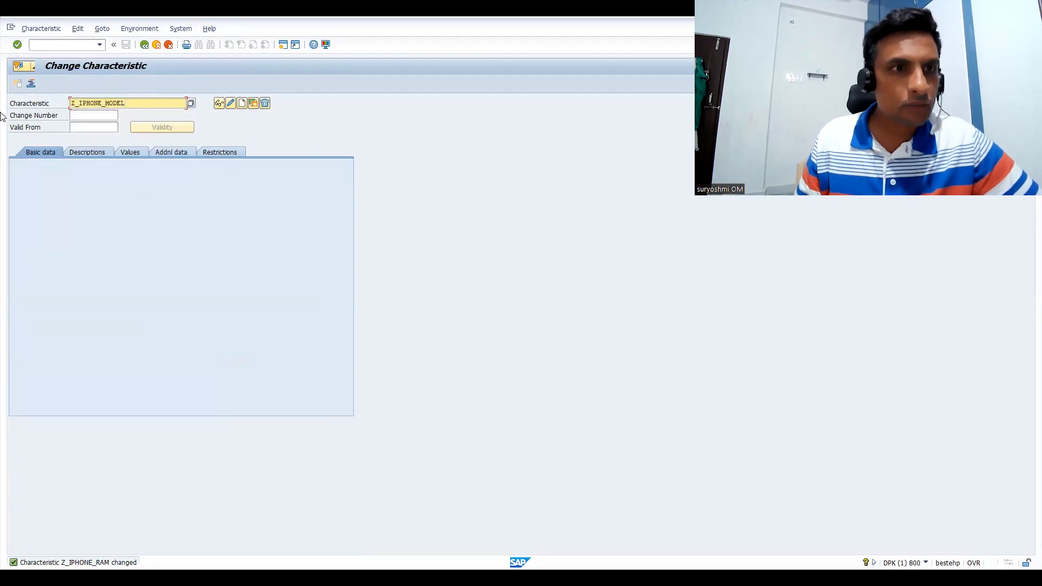
key(Return)
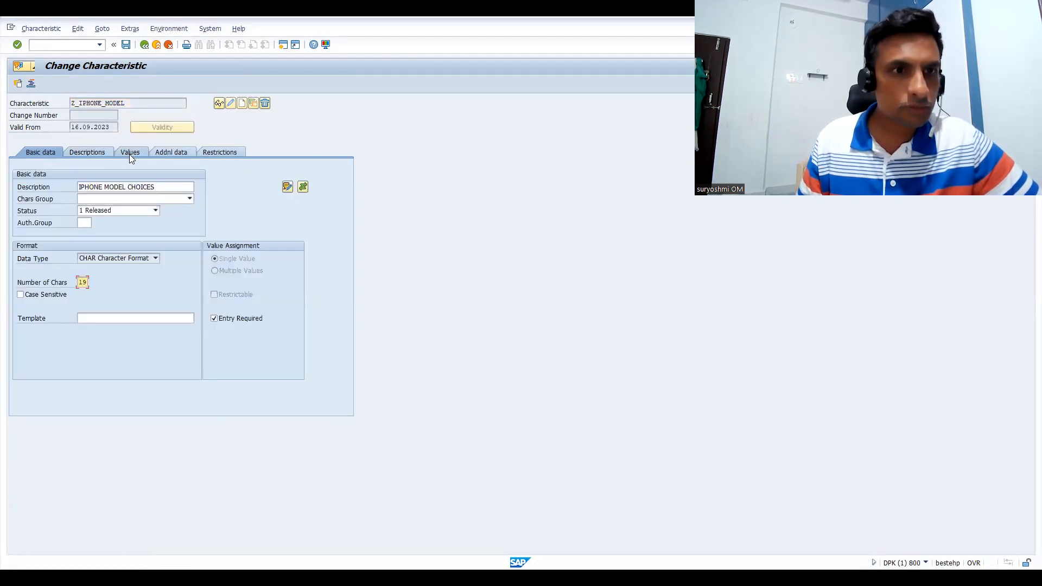
click(132, 153)
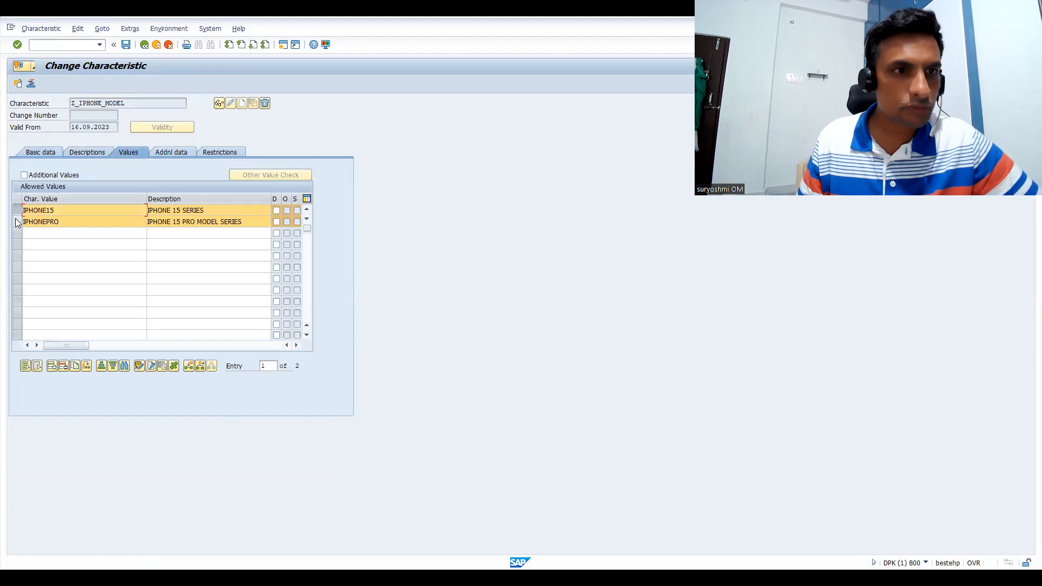
click(17, 221)
click(17, 210)
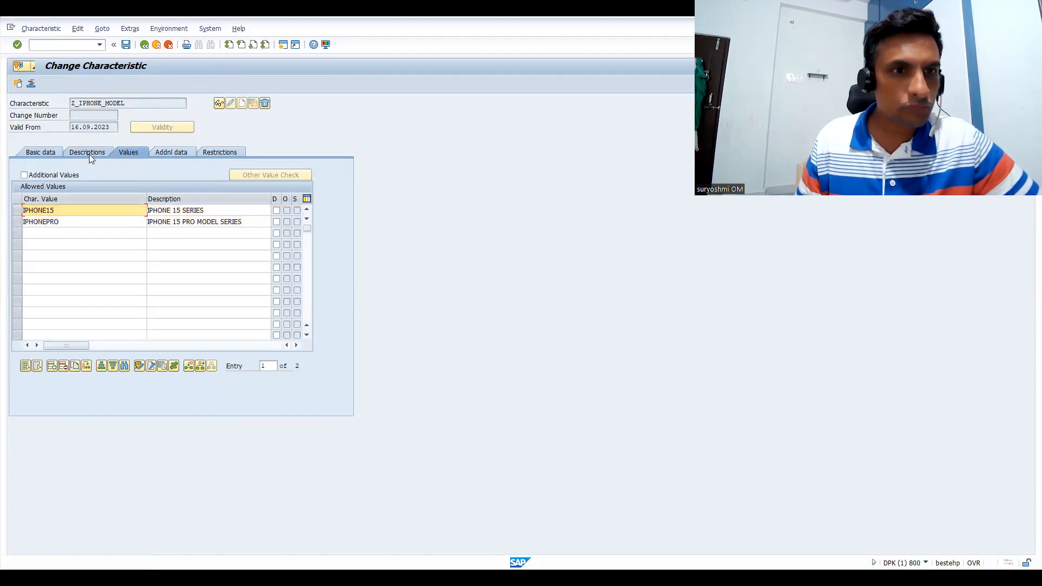
Select the IPHONE15 value of Z_IPHONE_MODEL and open a new Procedure dependency for it in the editor
click(17, 210)
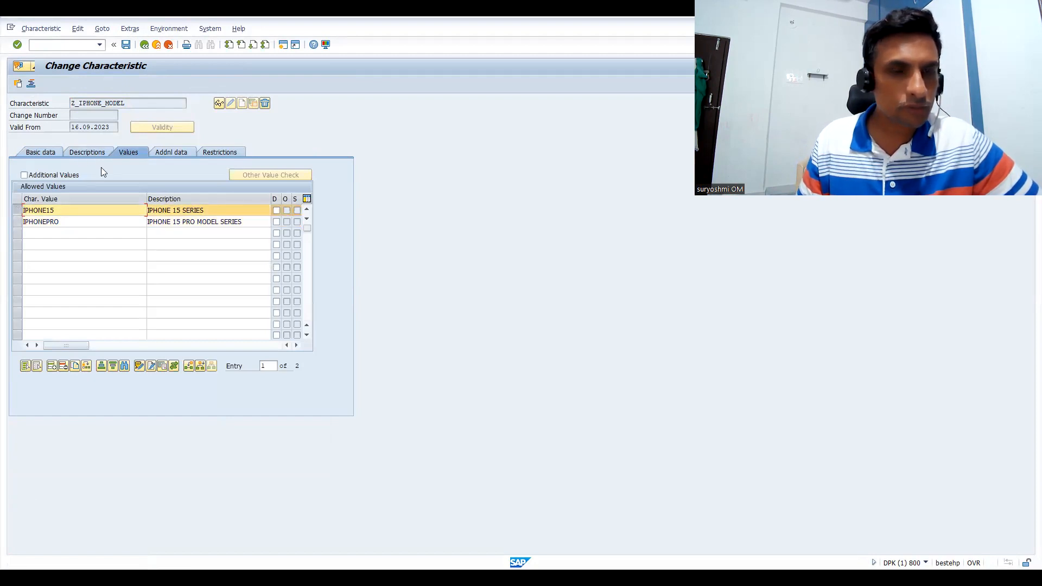
click(136, 32)
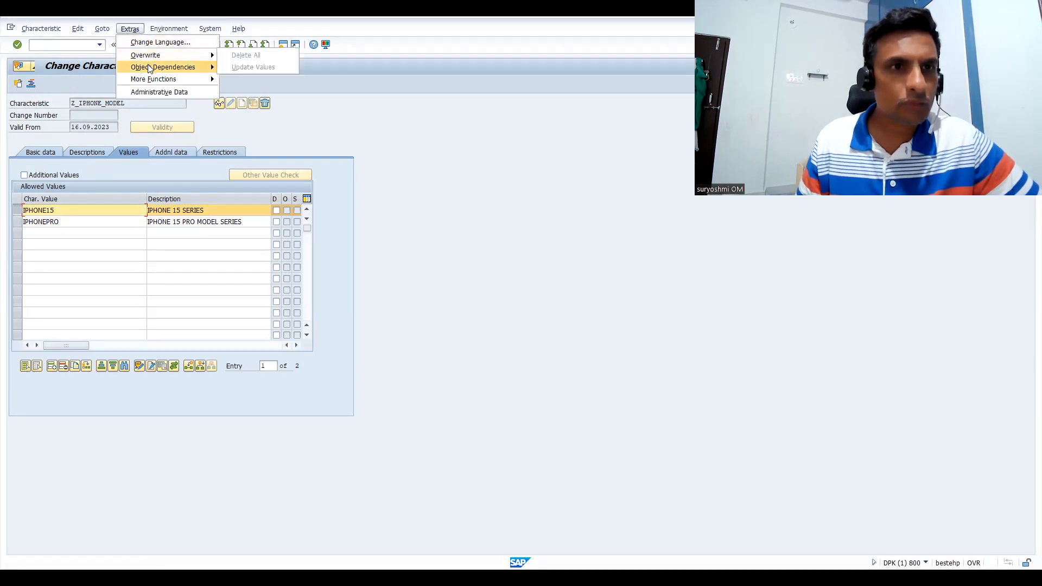
mouse_move(150, 68)
click(236, 67)
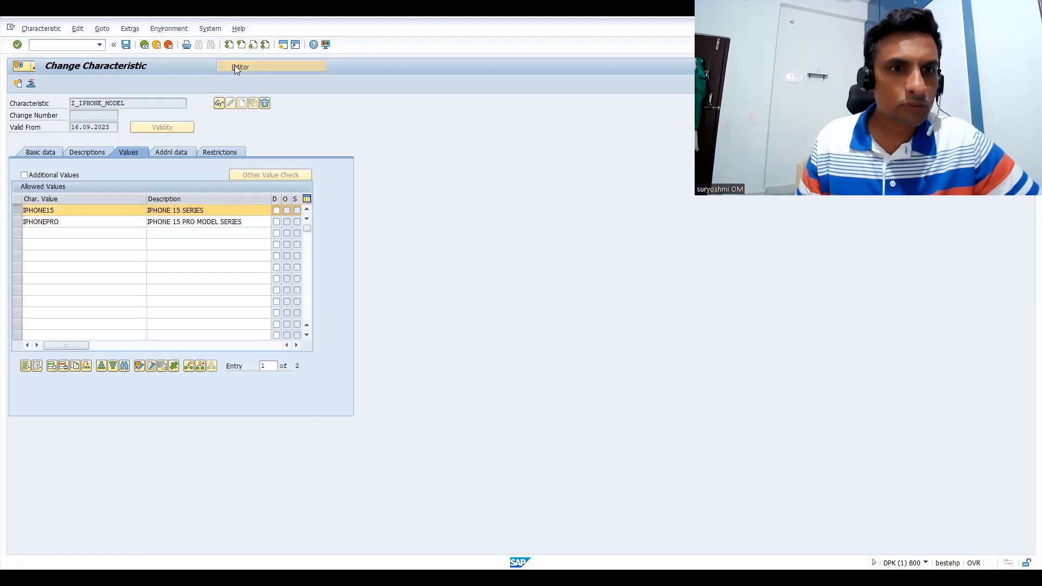
click(206, 264)
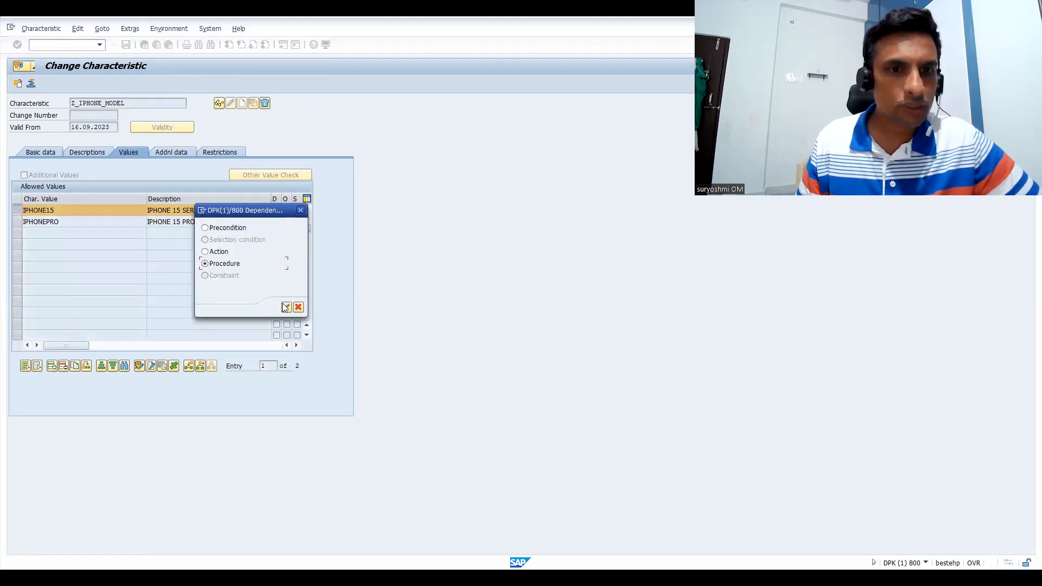
click(286, 307)
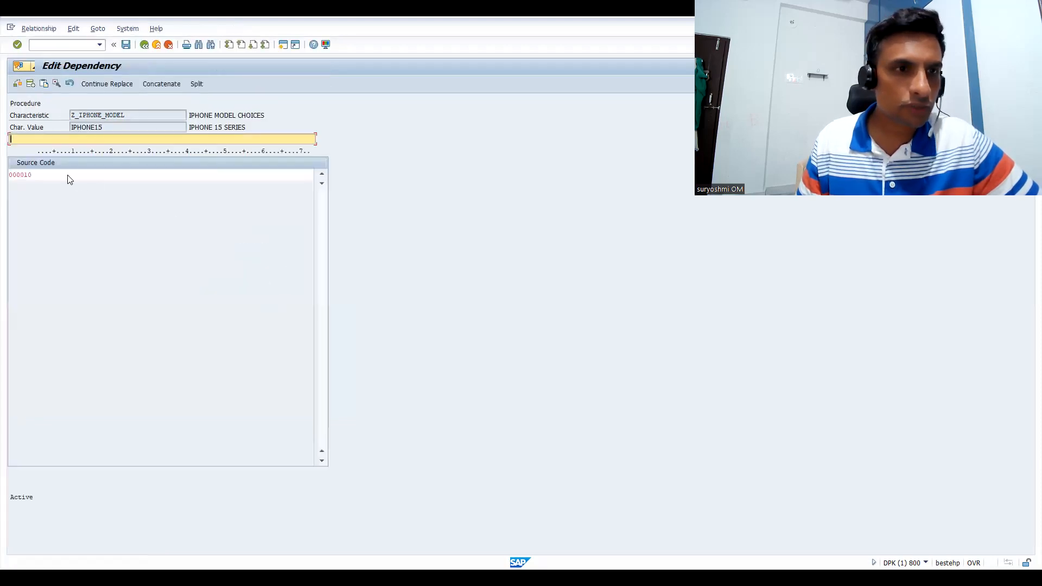
Paste the copied price line into the IPHONE15 procedure, change it to $self.Z_PRICE ='IPHONE15' and save it to return to the allowed values
click(65, 173)
text($self.Z_PRICE ='125GB')
key(BackSpace)
key(BackSpace)
key(BackSpace)
key(BackSpace)
key(BackSpace)
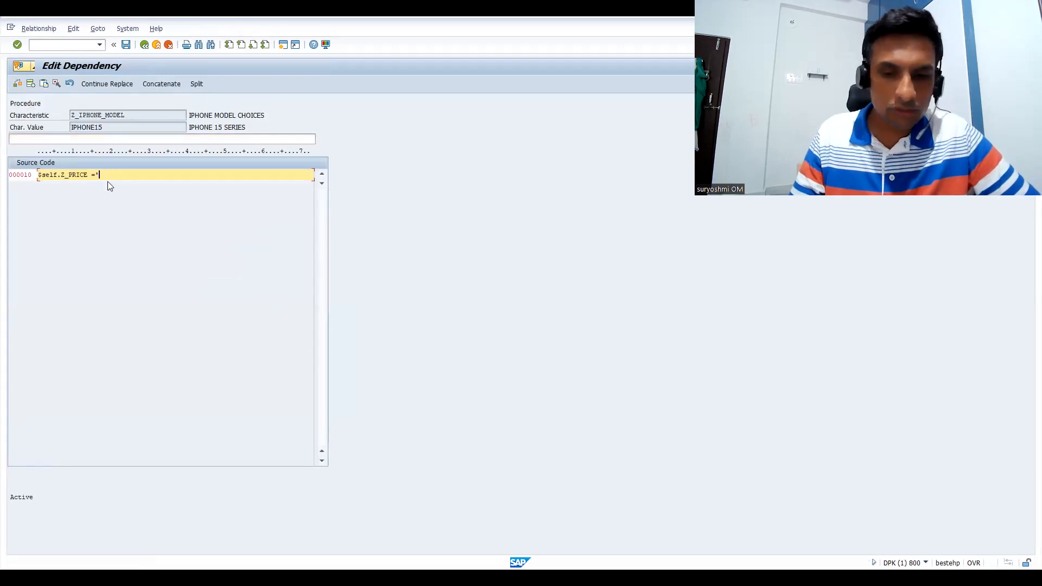
text(IPHONE15)
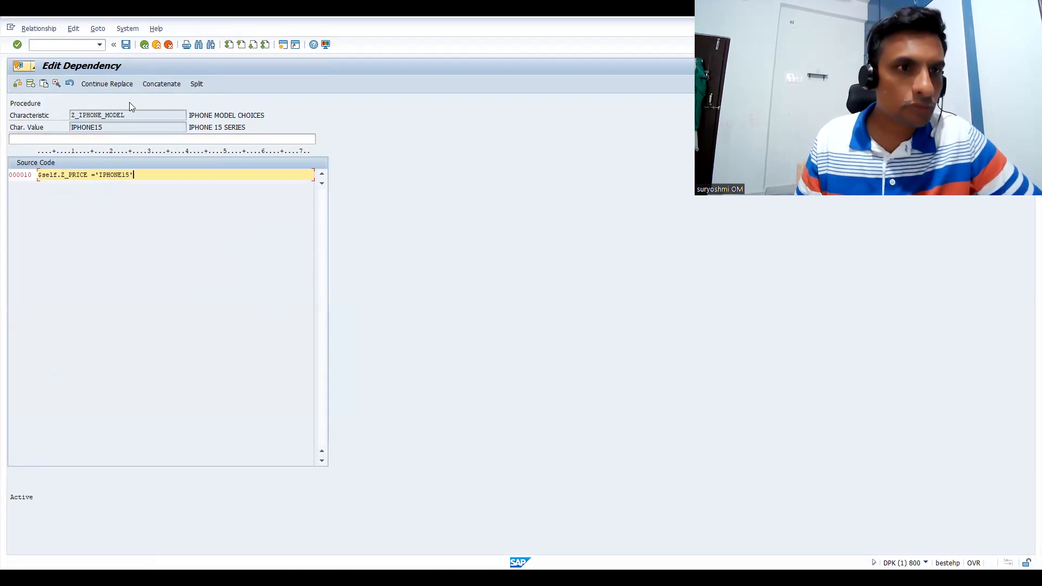
click(126, 45)
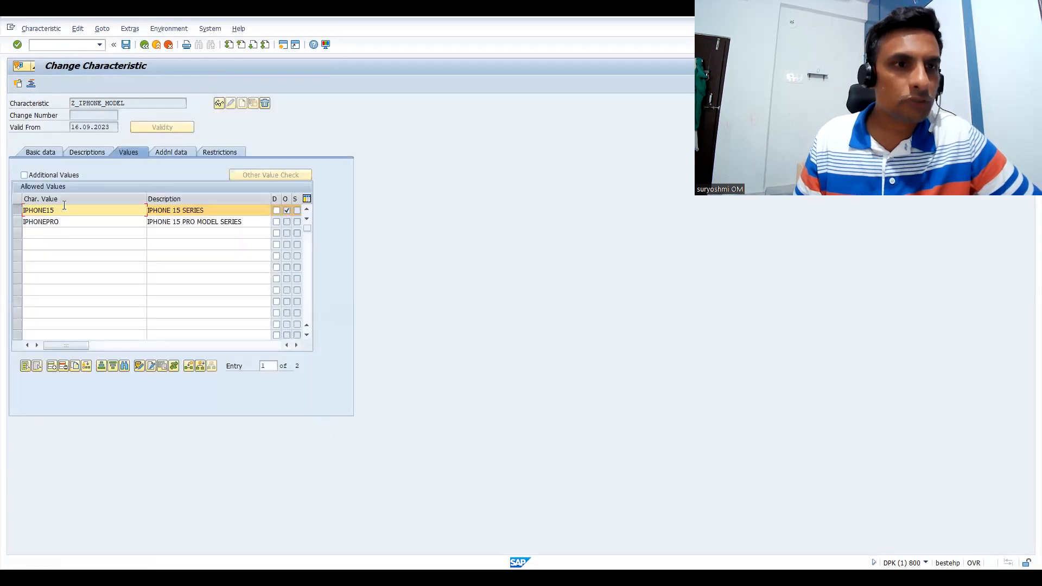
Limit the selection to the IPHONEPRO value and open a new Procedure dependency for it in the editor
click(17, 218)
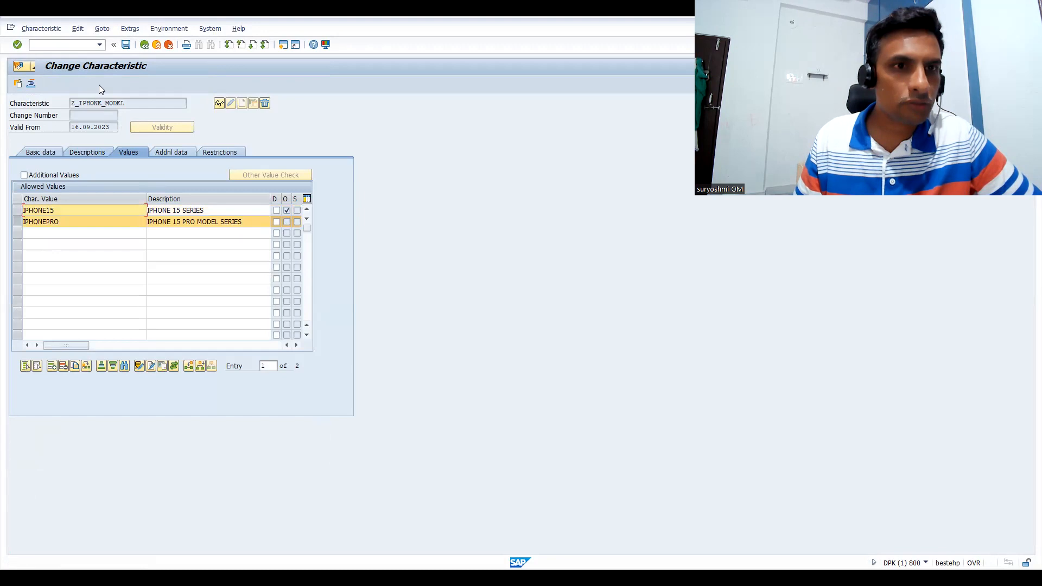
click(150, 32)
mouse_move(130, 29)
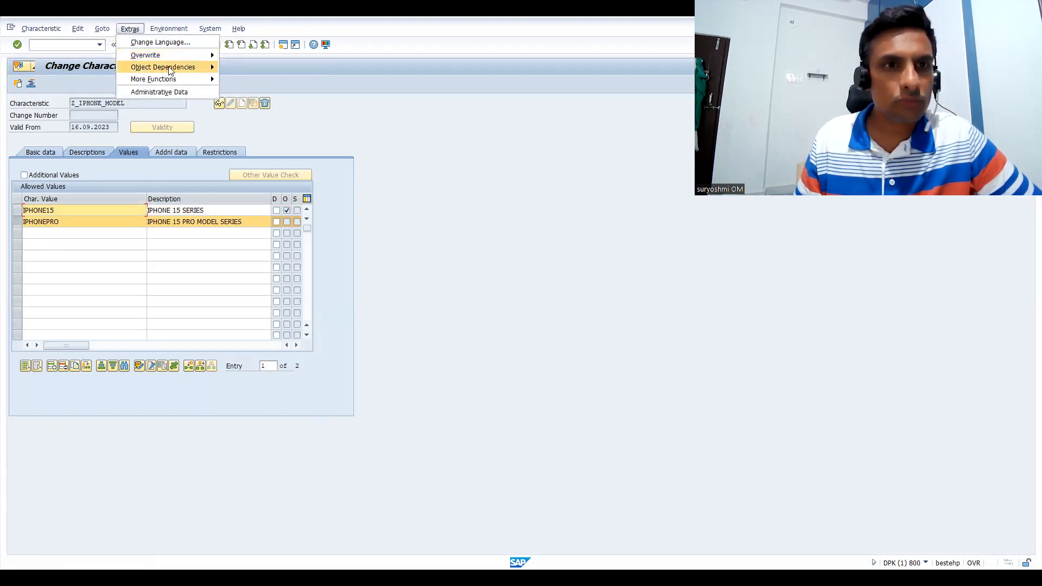
mouse_move(170, 71)
click(238, 67)
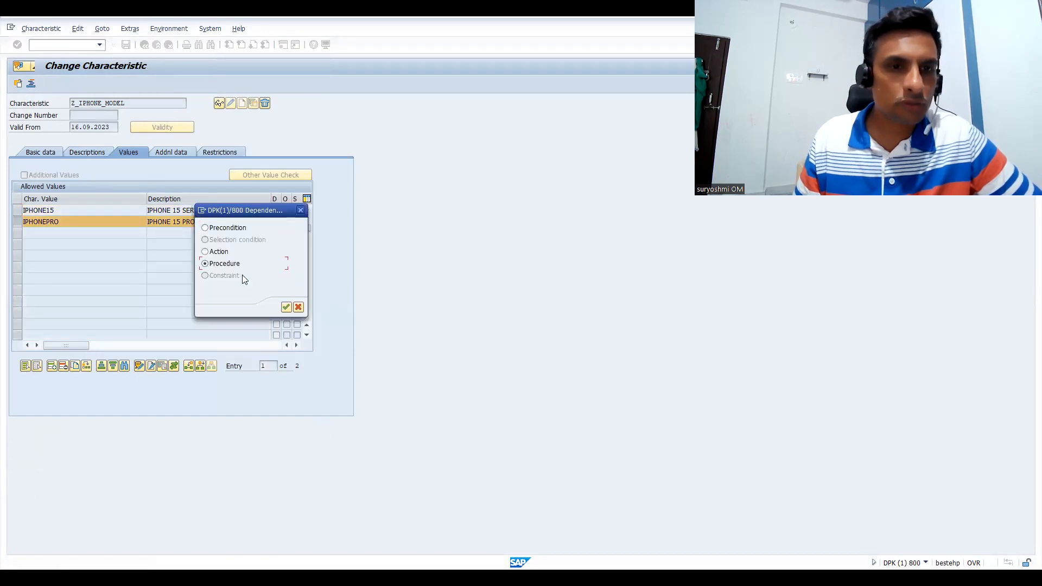
click(286, 306)
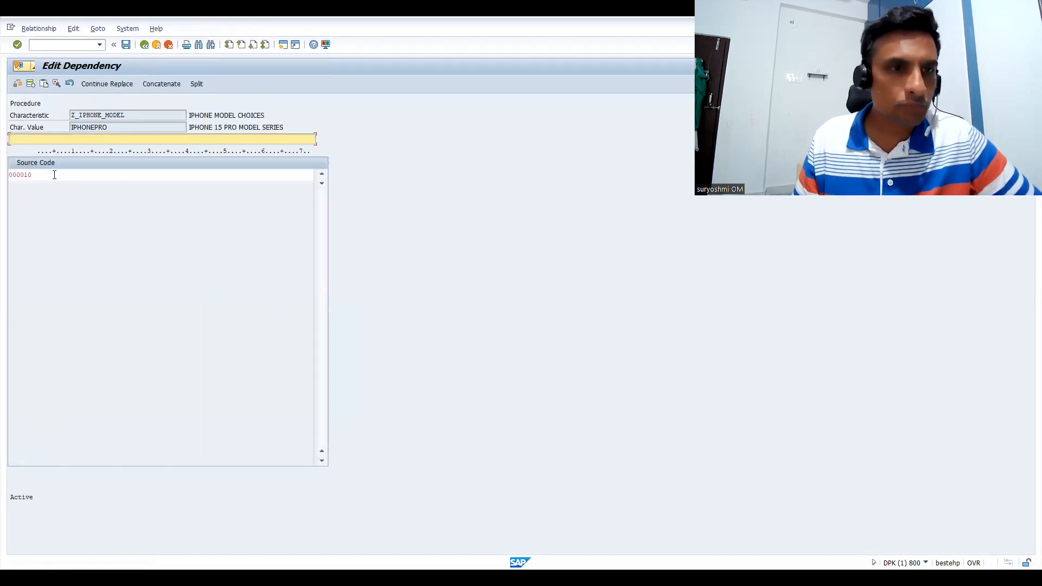
Paste the copied price line into the IPHONEPRO procedure and change it to $self.Z_PRICE ='IPHONEPRO'
click(54, 174)
text($self.Z_PRICE ='125GB')
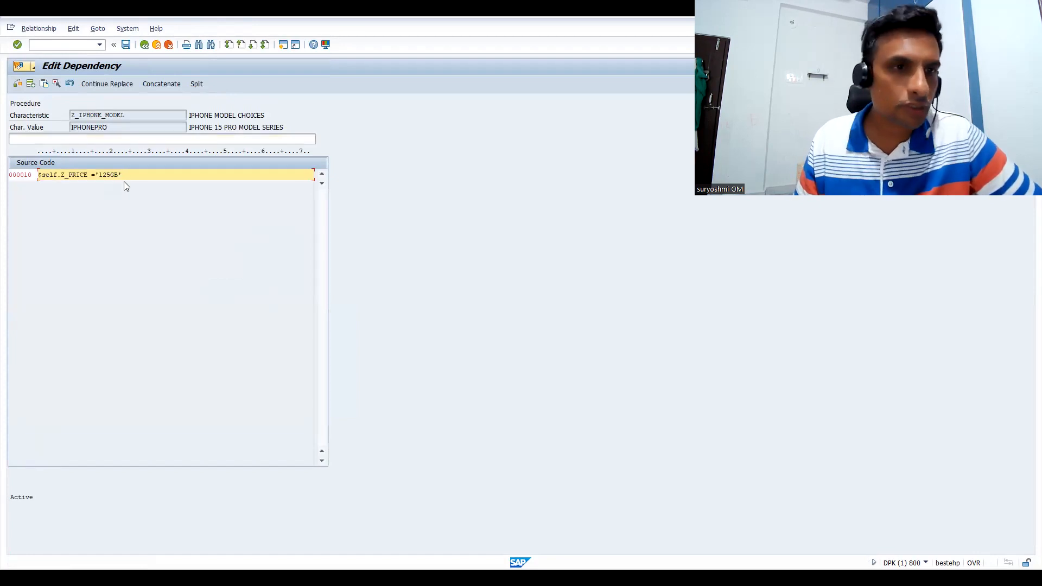
key(BackSpace)
key(BackSpace)
key(BackSpace)
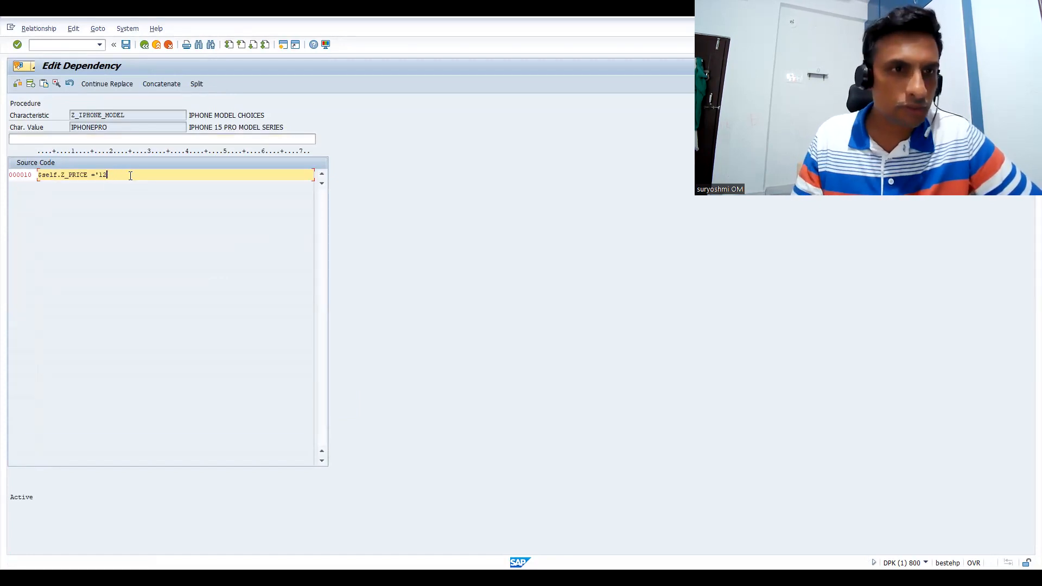
key(BackSpace)
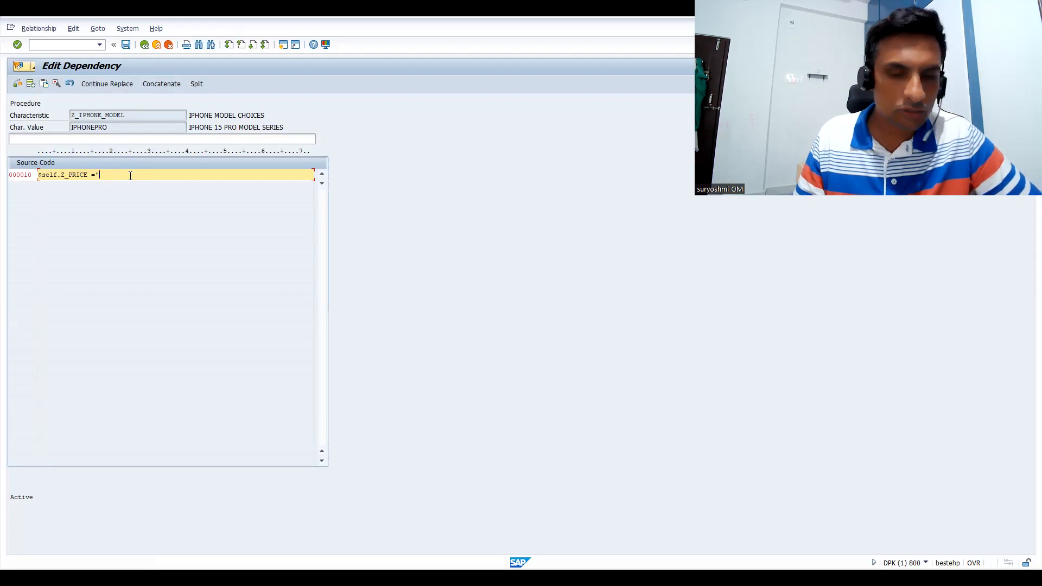
text(IPHONE)
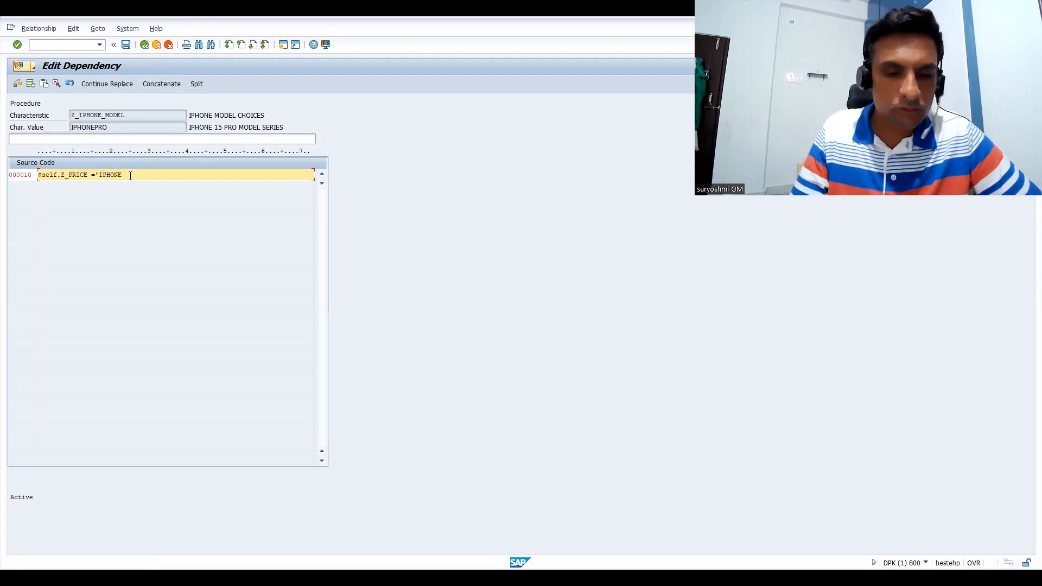
text(PRO')
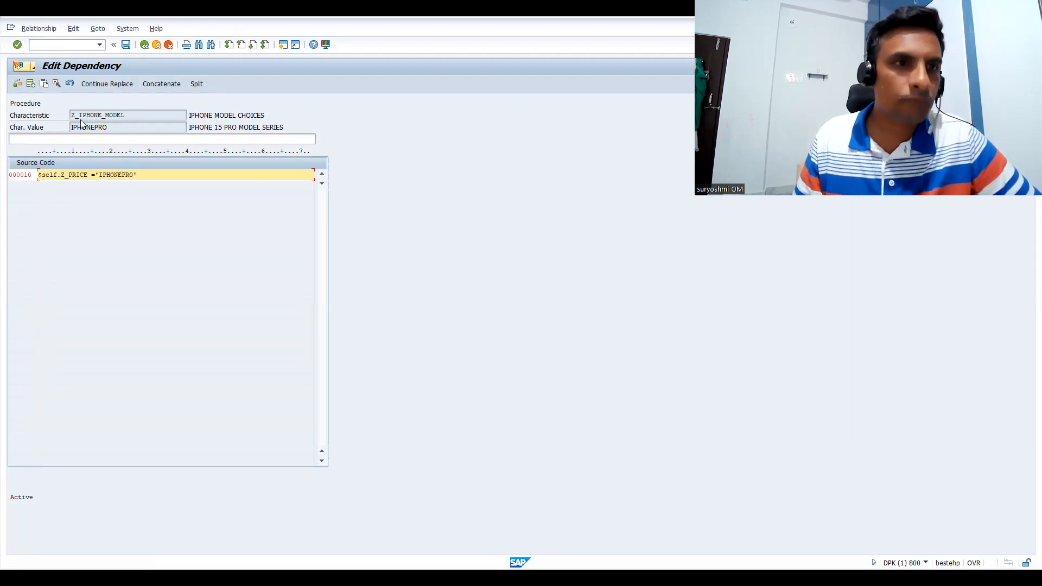
Check the IPHONEPRO procedure's syntax, save it, and exit the Z_IPHONE_MODEL characteristic with its changes saved
click(17, 89)
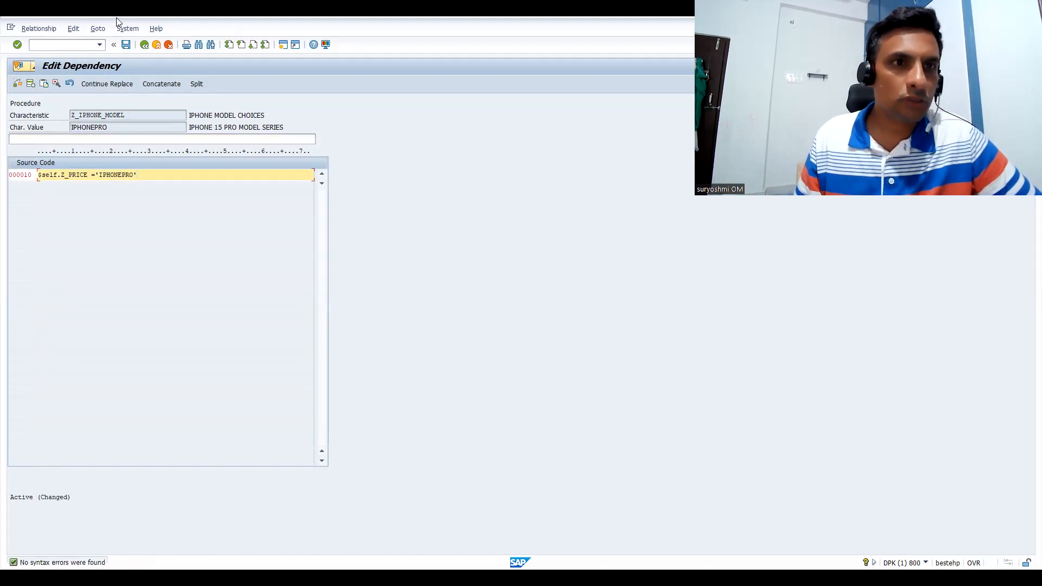
click(126, 45)
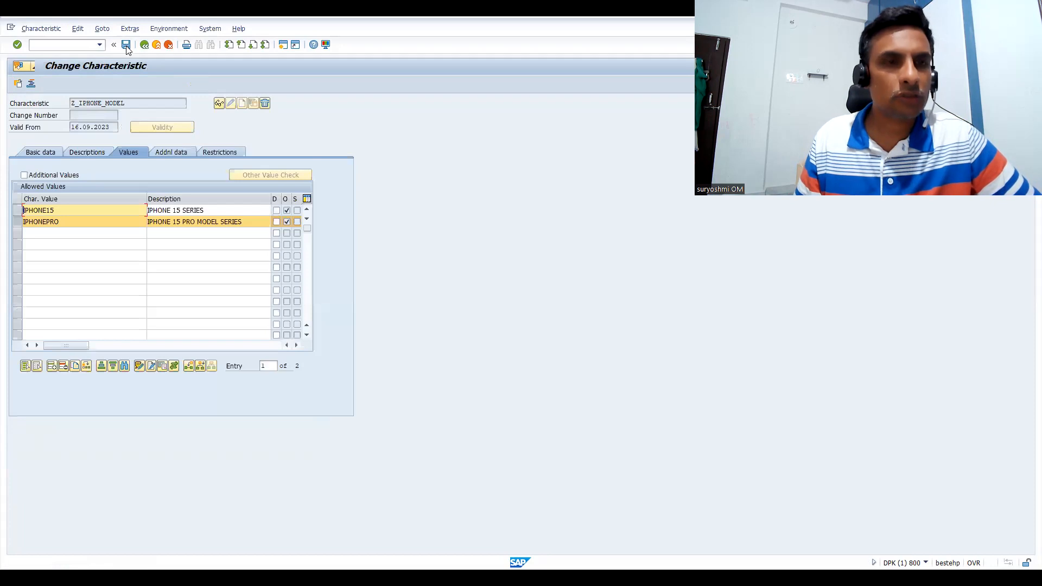
click(144, 44)
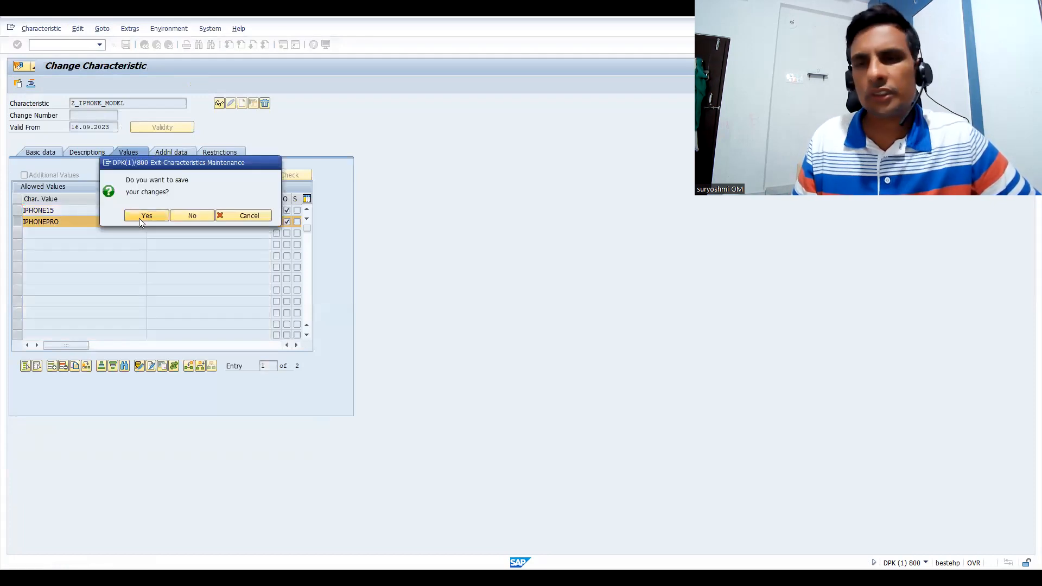
click(139, 218)
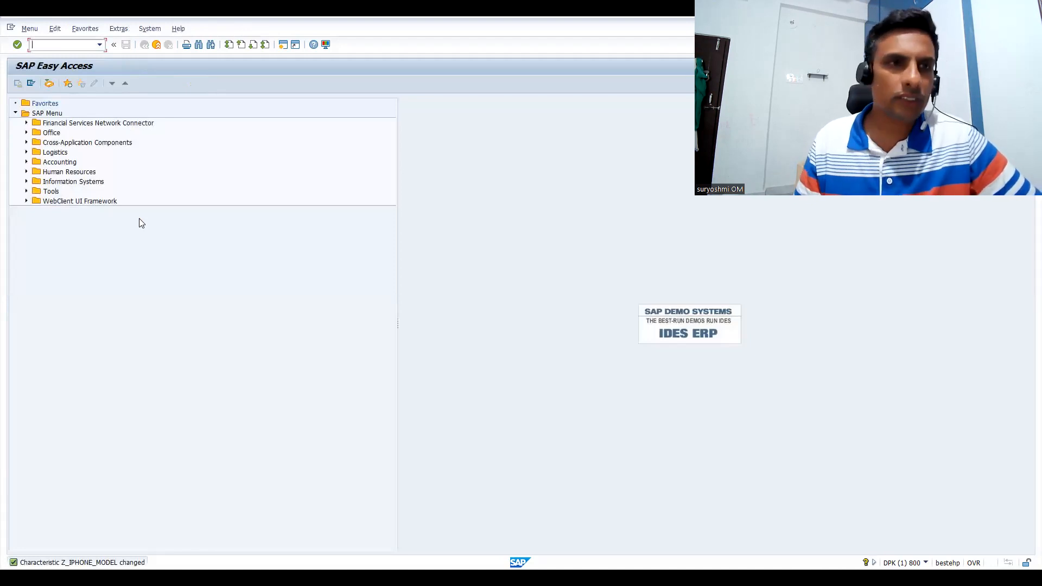
Start transaction VK11 to create condition records and enter VA00 as the condition type
text(/NVA)
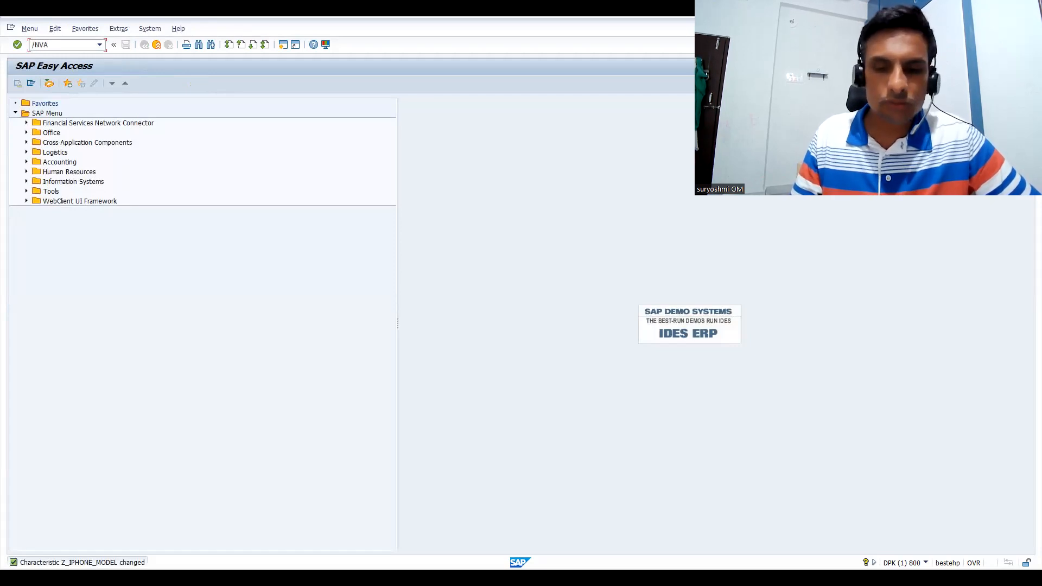
key(BackSpace)
text(K)
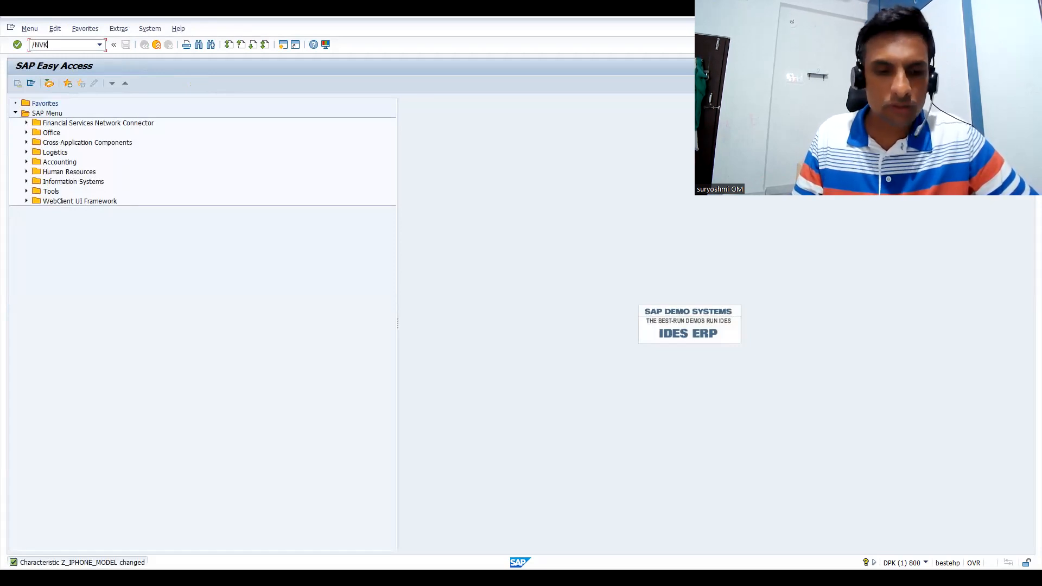
text(11)
key(Return)
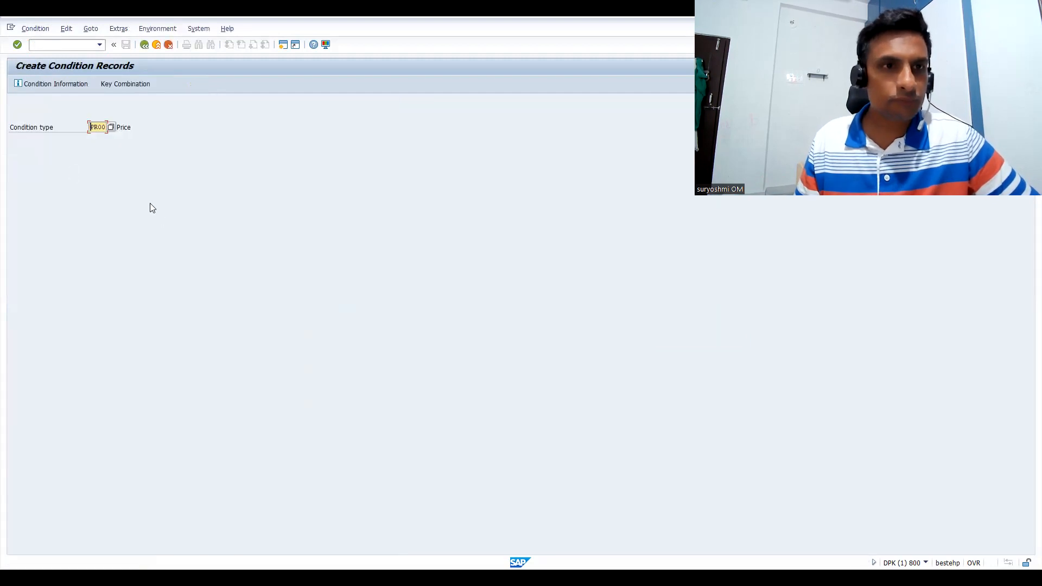
text(va)
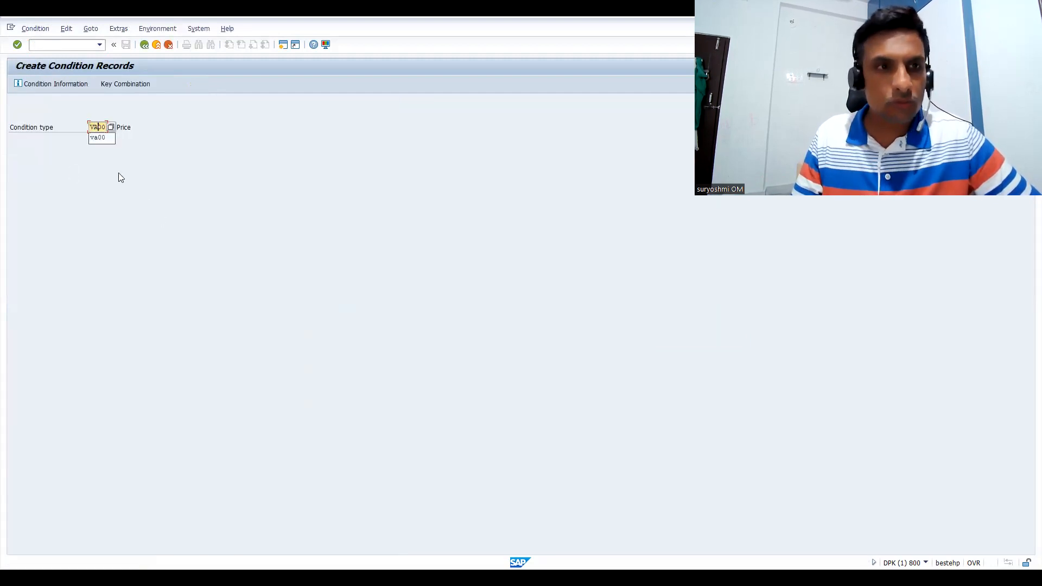
key(Return)
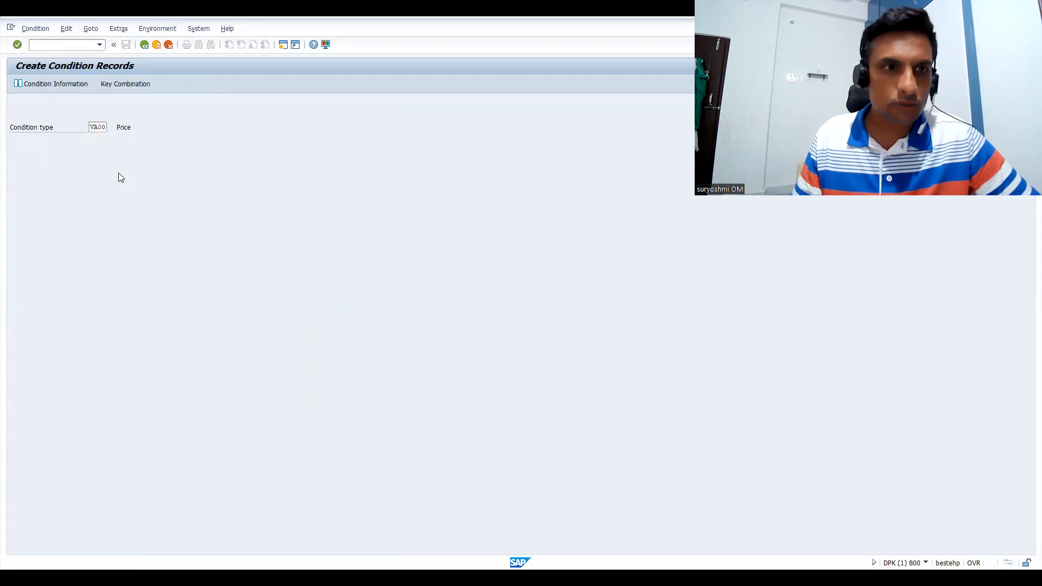
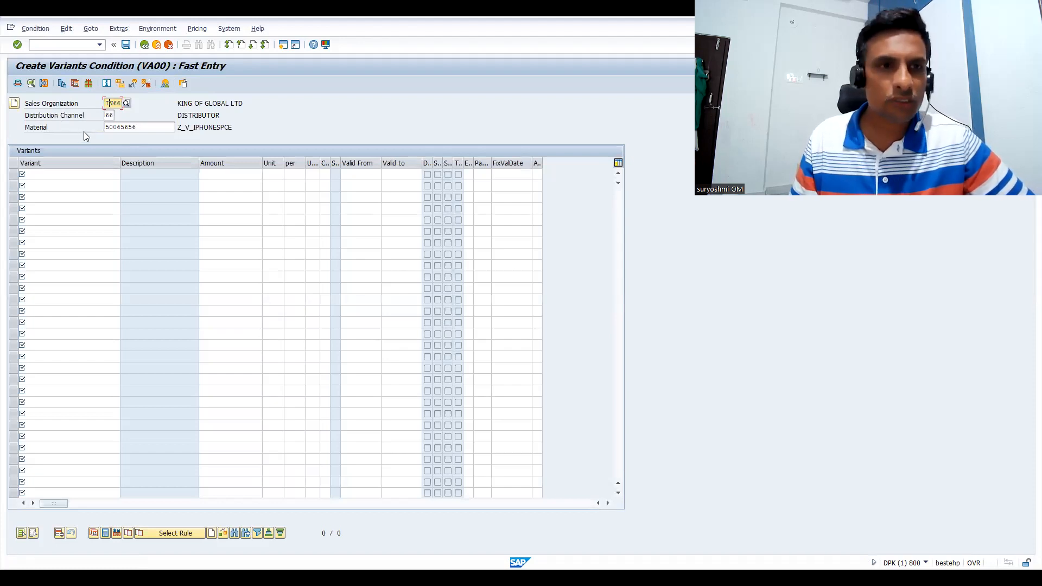
Look through the possible entries for the first row's variant, from start to end and back, and close the list
click(58, 182)
click(59, 174)
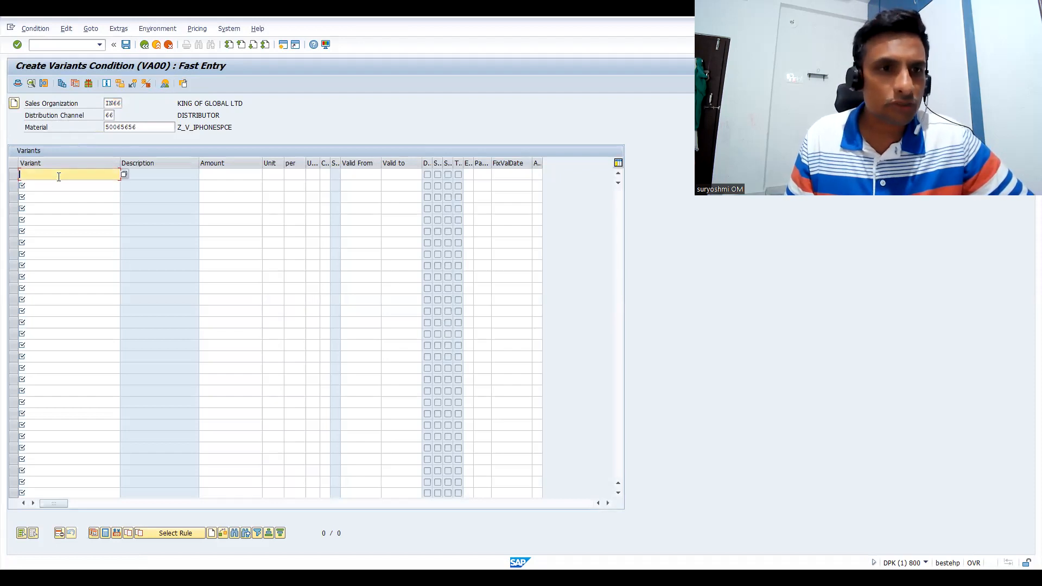
click(122, 177)
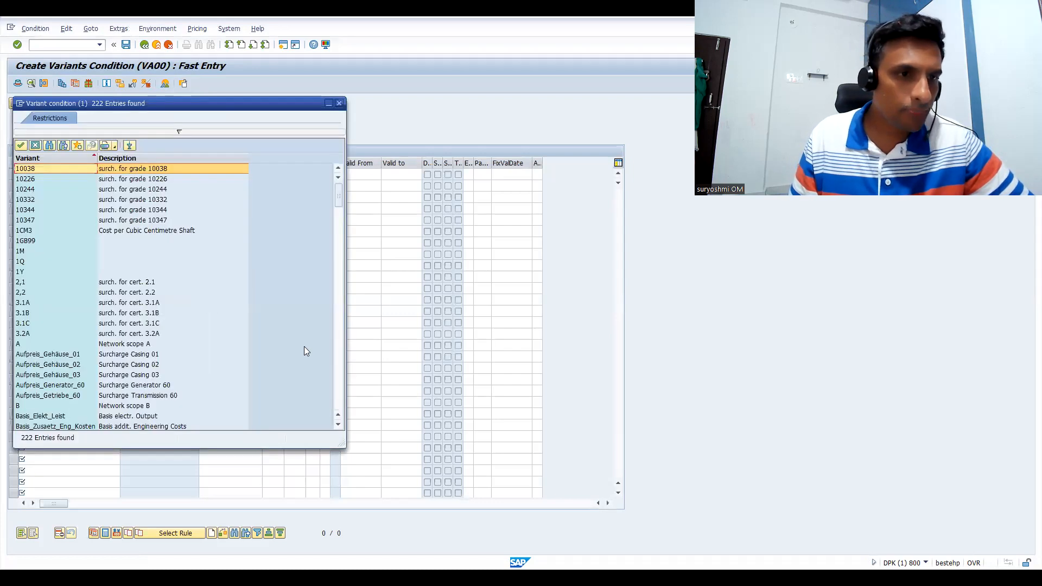
click(338, 391)
click(339, 391)
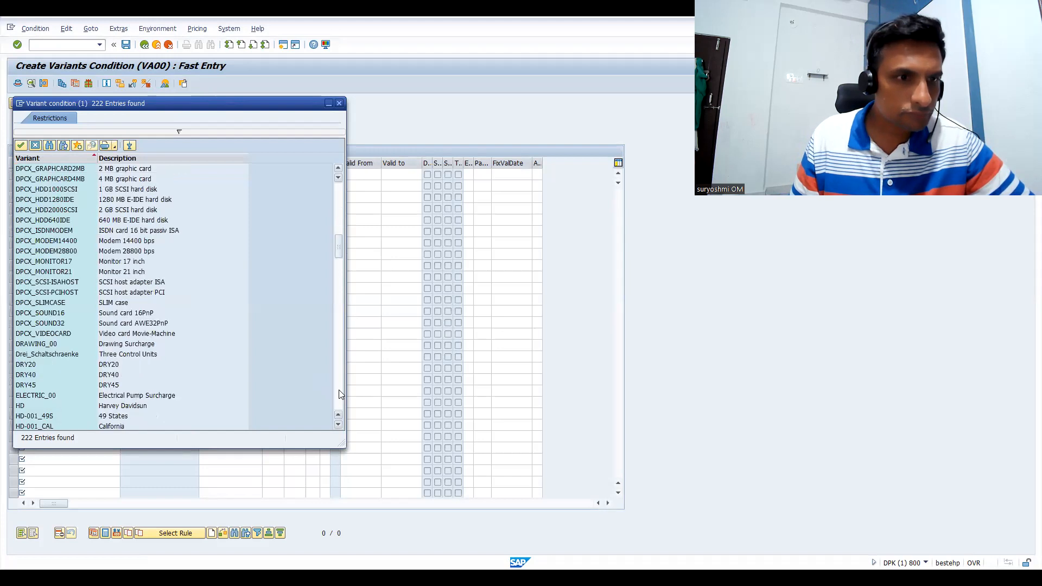
click(340, 394)
click(340, 394)
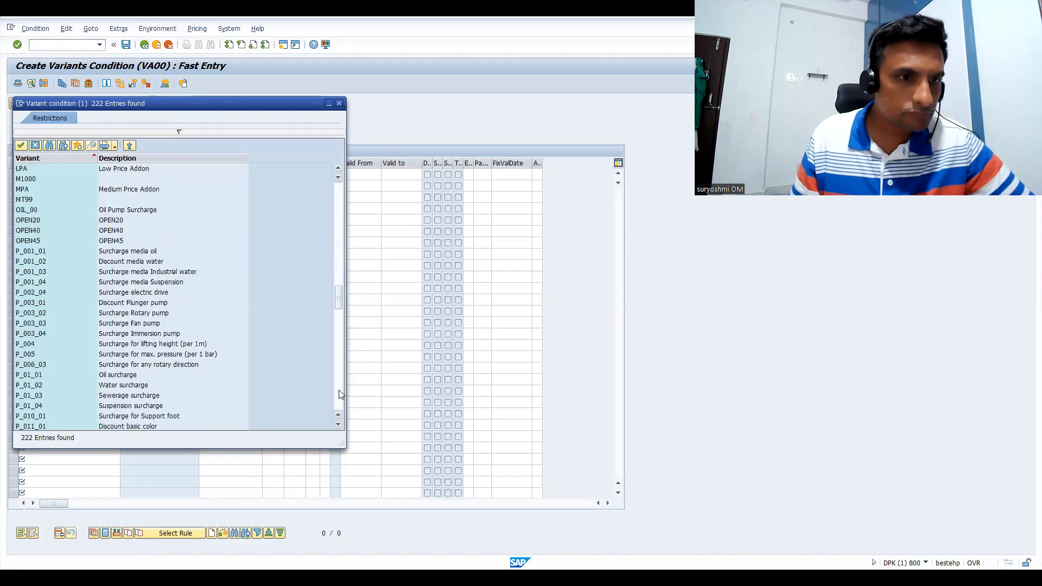
click(340, 394)
click(340, 394)
click(340, 394)
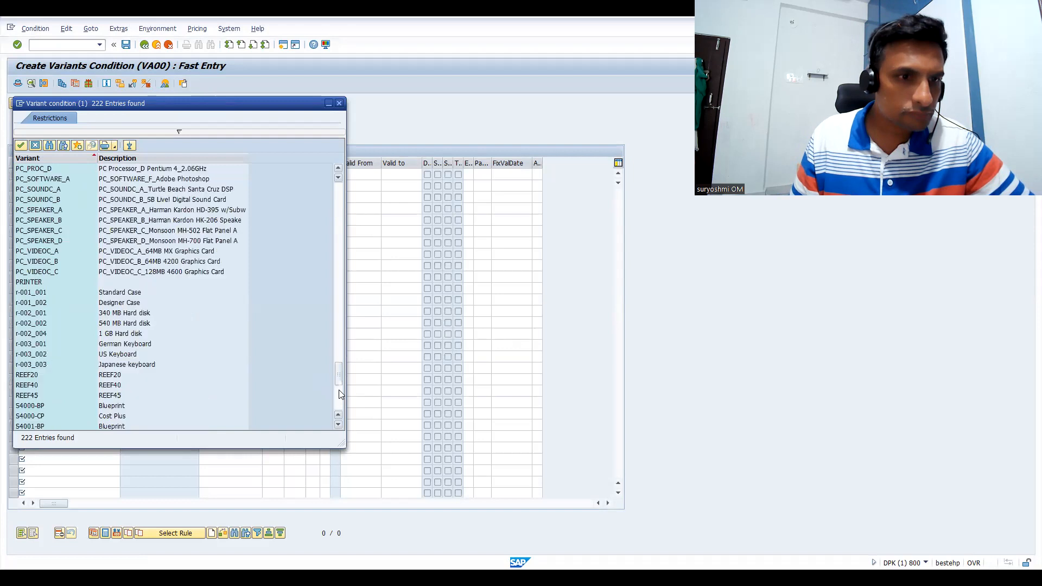
click(339, 394)
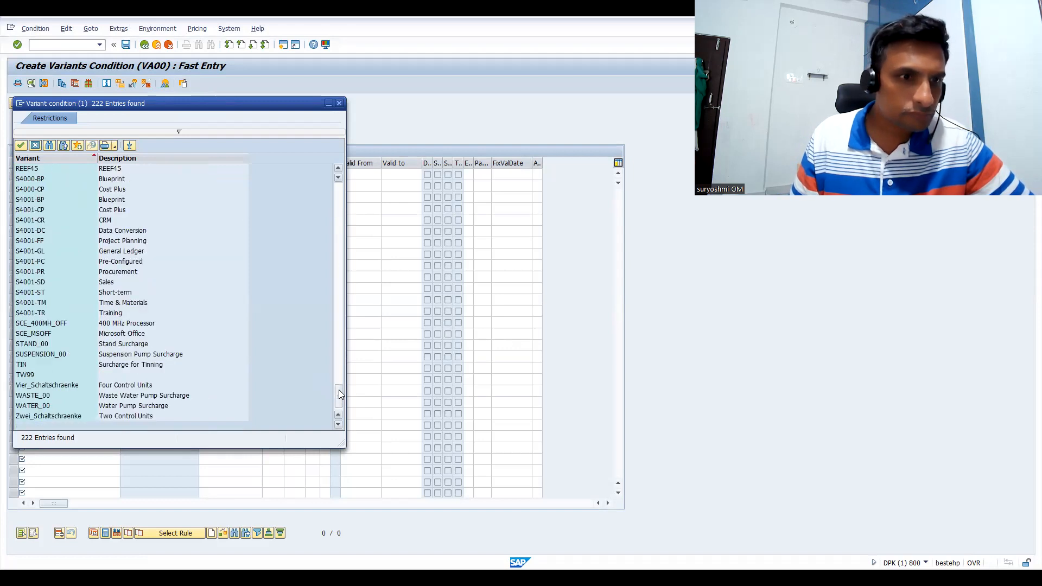
click(340, 337)
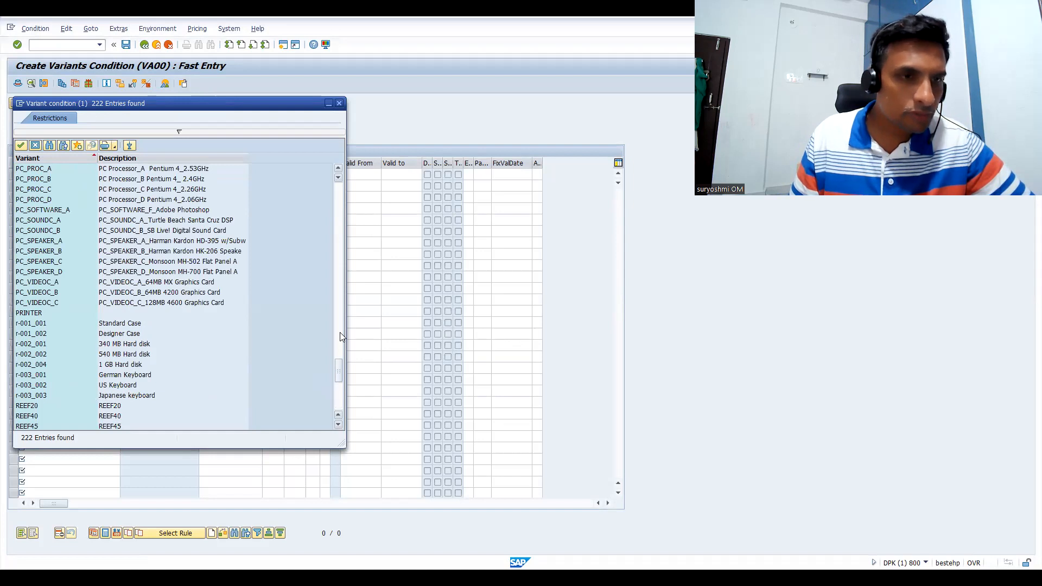
click(341, 337)
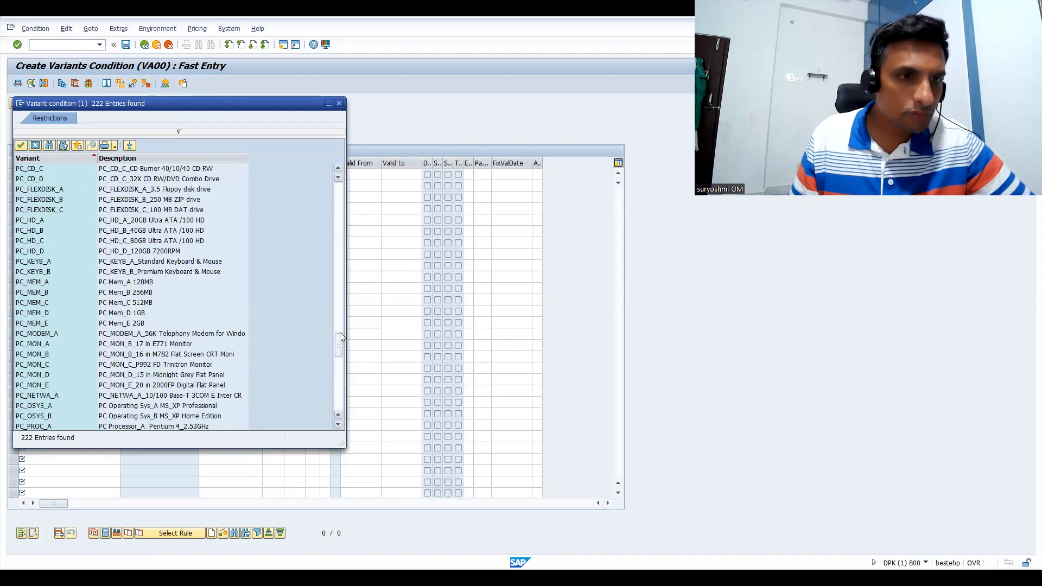
click(338, 285)
click(339, 284)
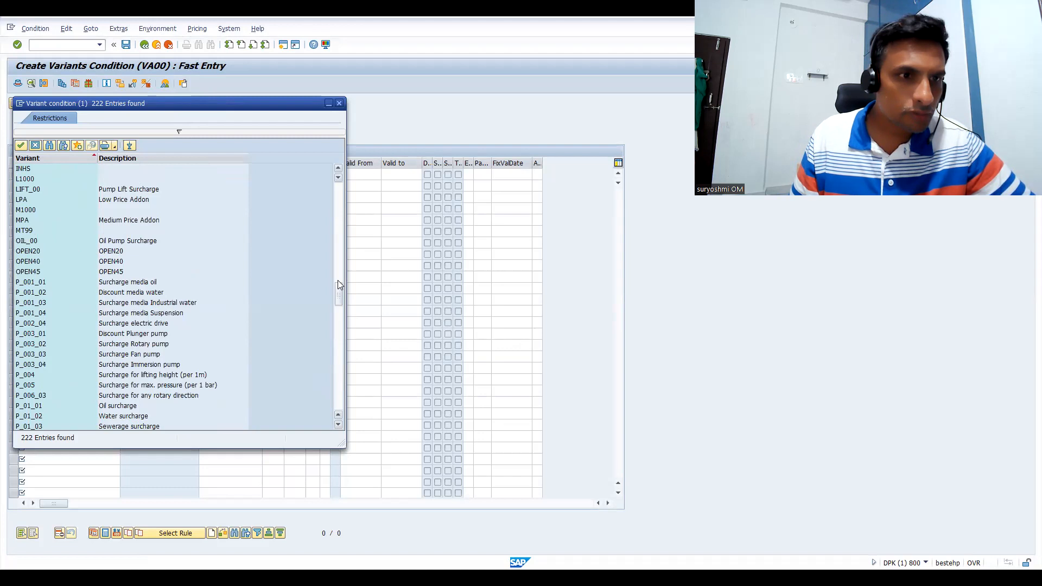
click(342, 219)
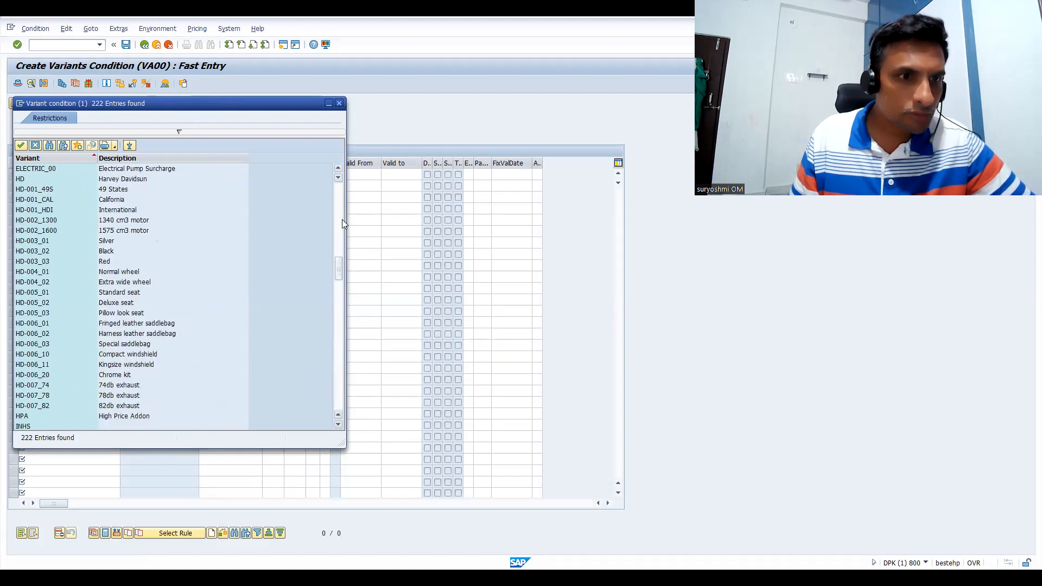
click(342, 219)
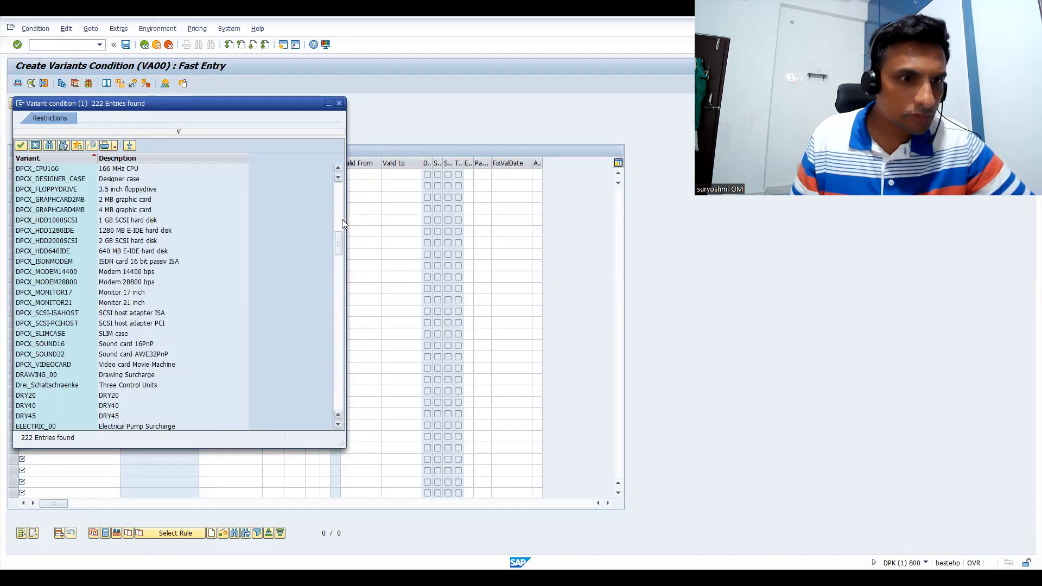
click(341, 197)
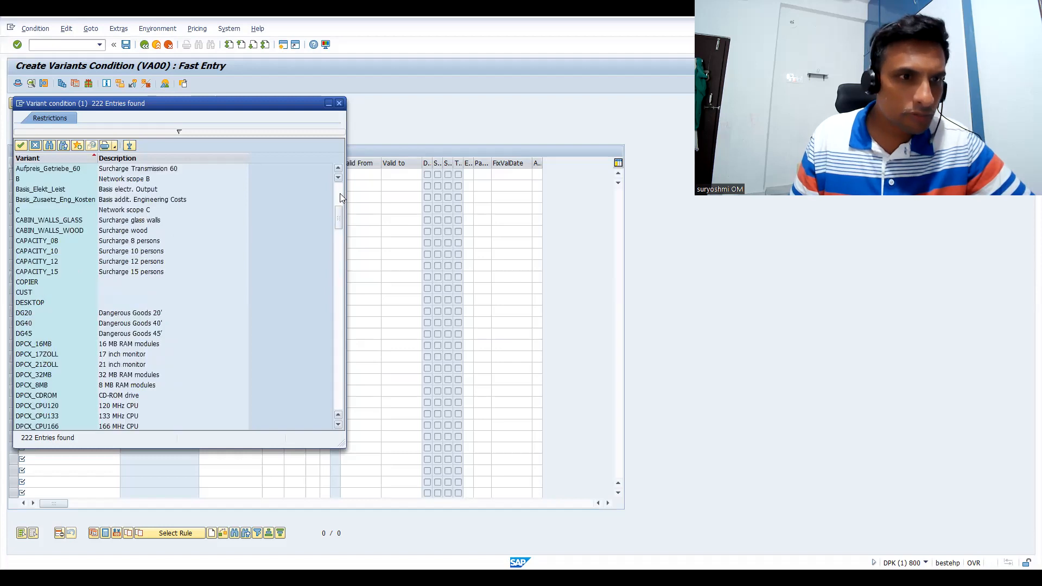
click(341, 198)
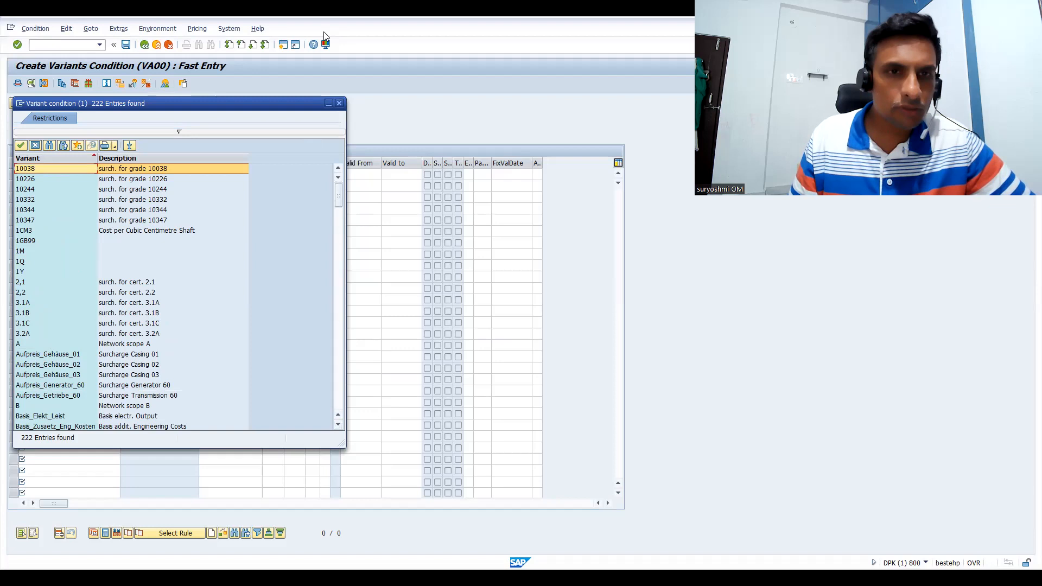
click(339, 103)
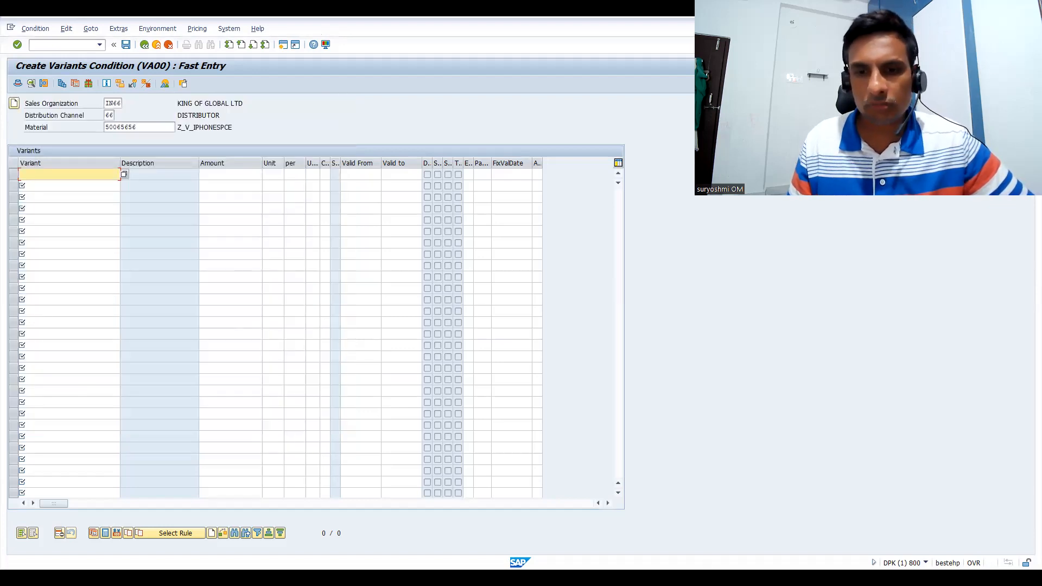
key(alt+Tab)
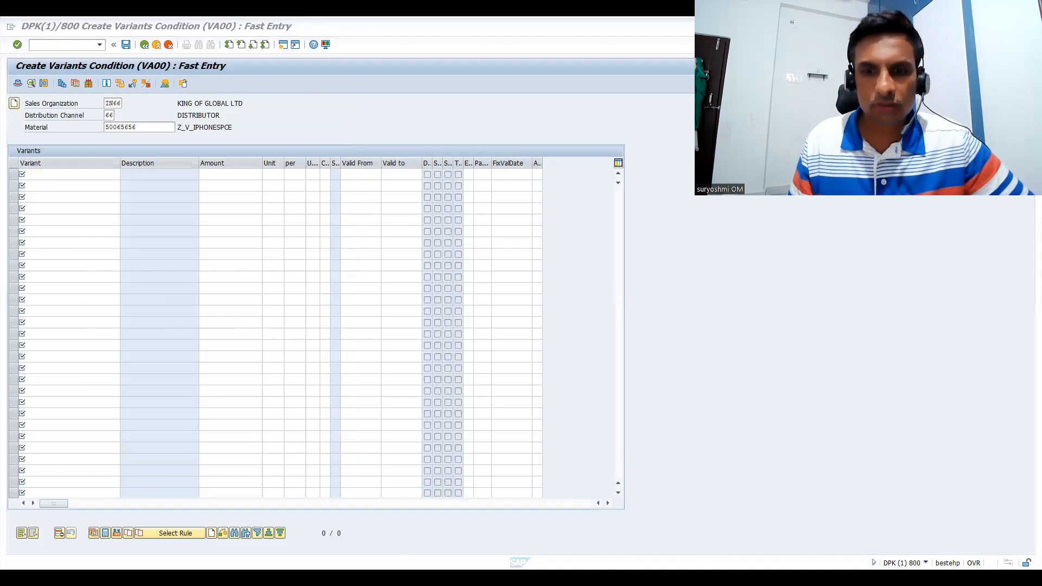
key(alt+Tab)
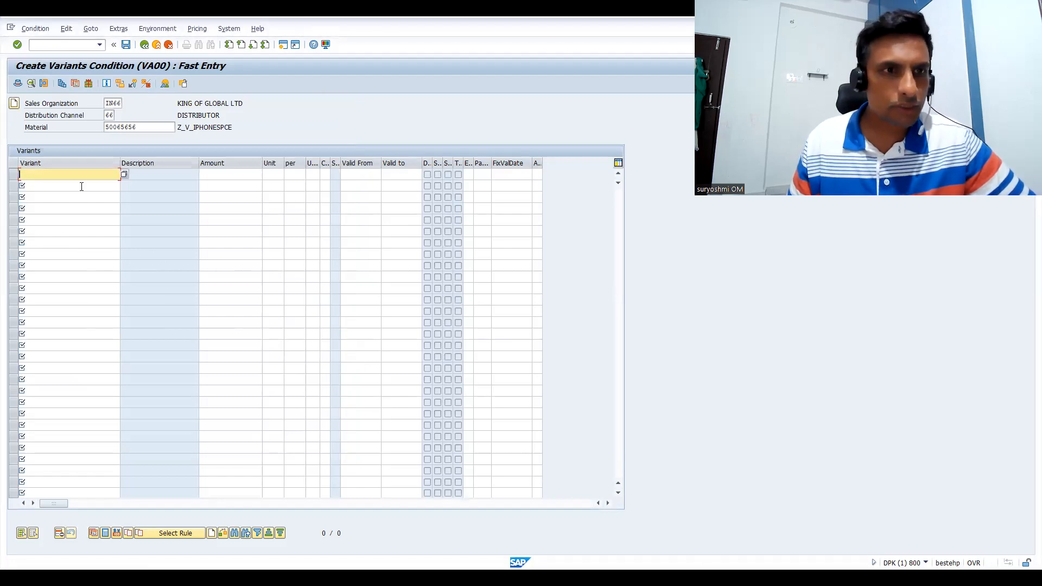
Enter the variants 6B and 4GB in the first two rows of the Variants table
key(BackSpace)
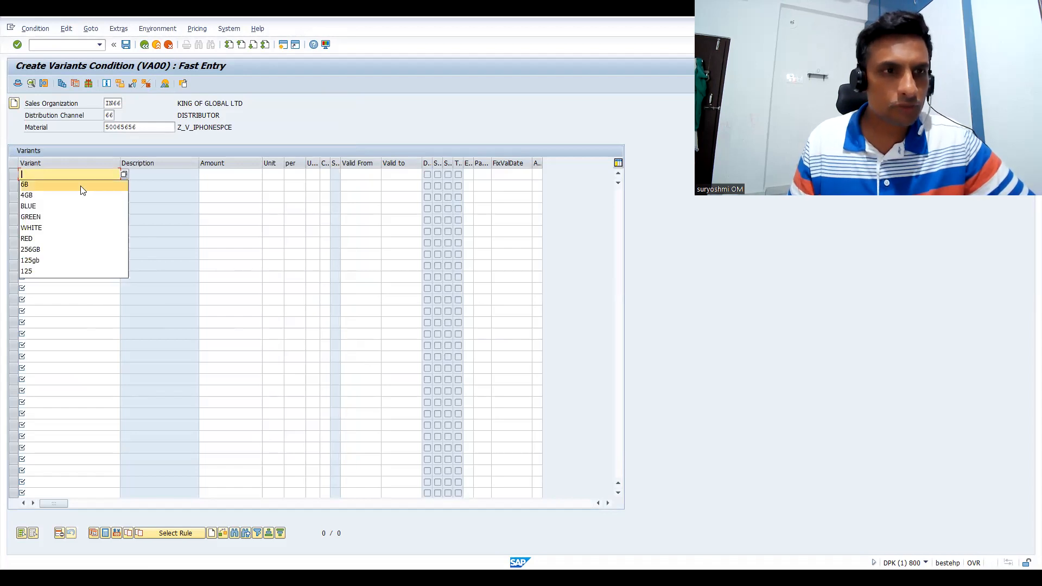
click(81, 189)
click(81, 186)
key(BackSpace)
key(Down)
key(Down)
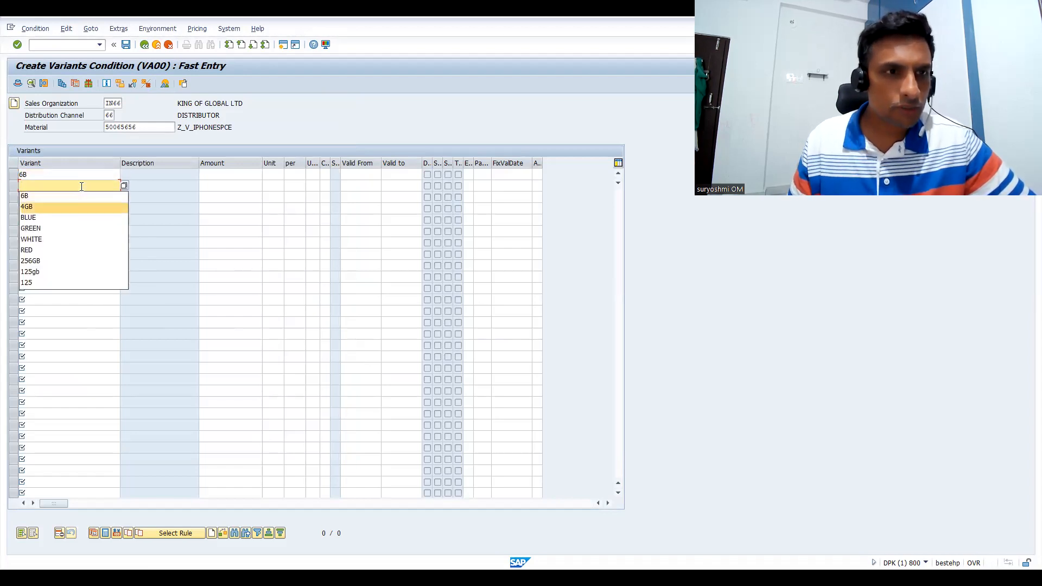
key(Return)
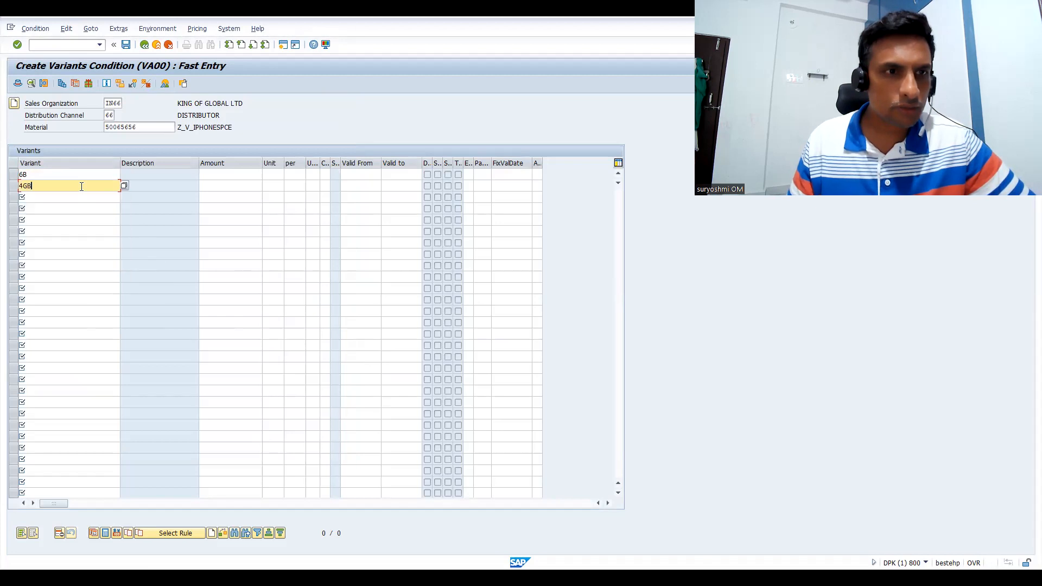
Add the colour variants BLUE and GREEN in the next two rows of the Variants table
key(Down)
key(BackSpace)
key(Down)
key(Down)
key(Down)
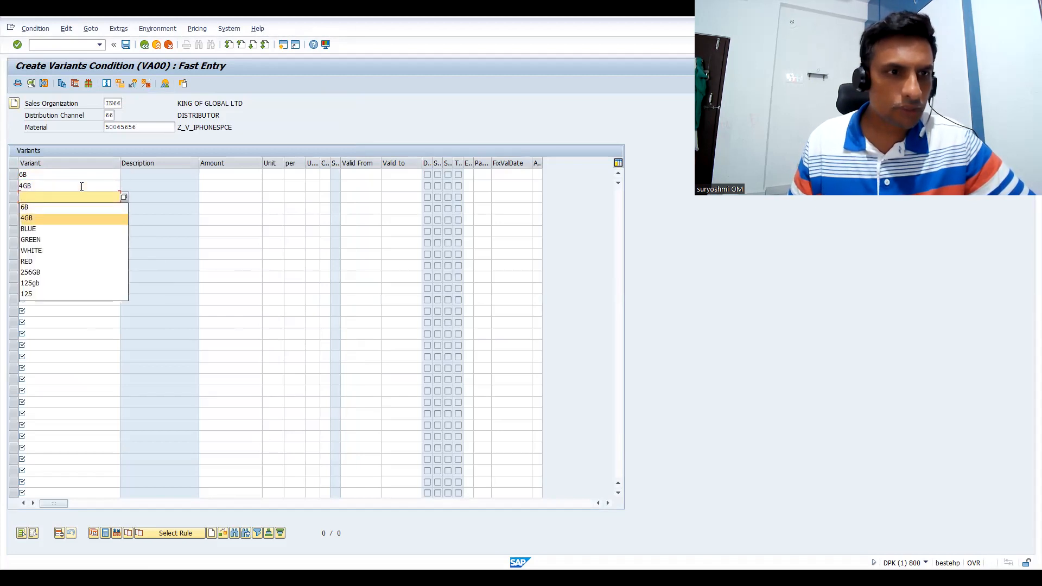
key(Return)
key(Down)
key(BackSpace)
key(Down)
key(Down)
key(Down)
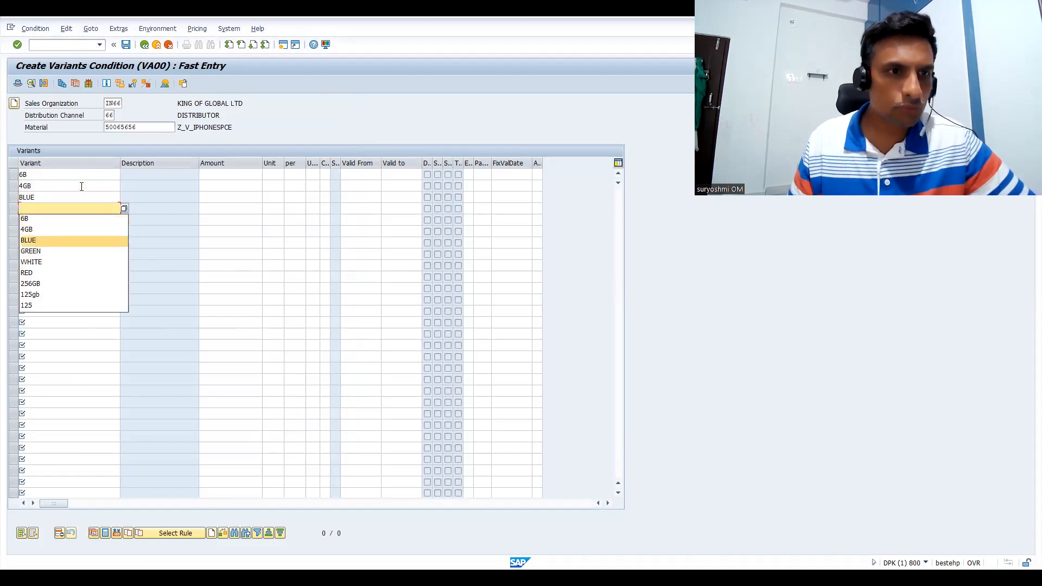
key(Return)
Add the colour variants WHITE and RED in the two rows below GREEN
key(Down)
key(Down)
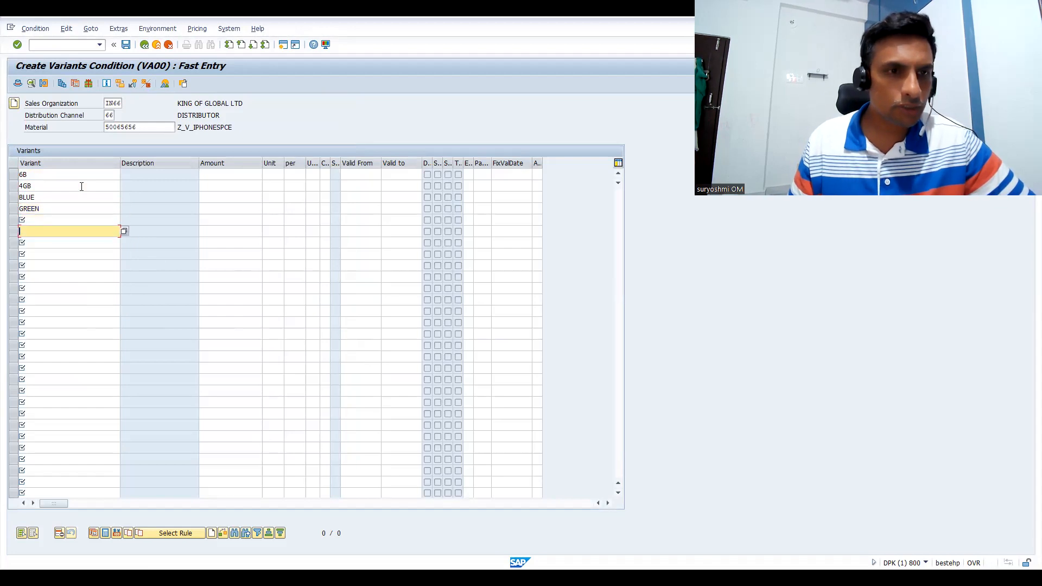
key(Up)
key(BackSpace)
key(Down)
key(Down)
key(Down)
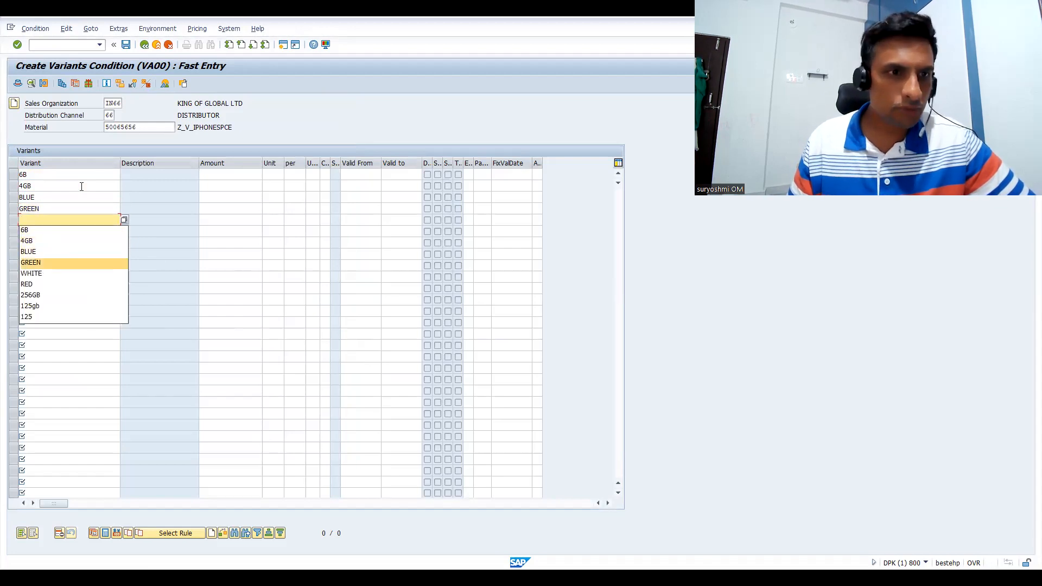
key(Down)
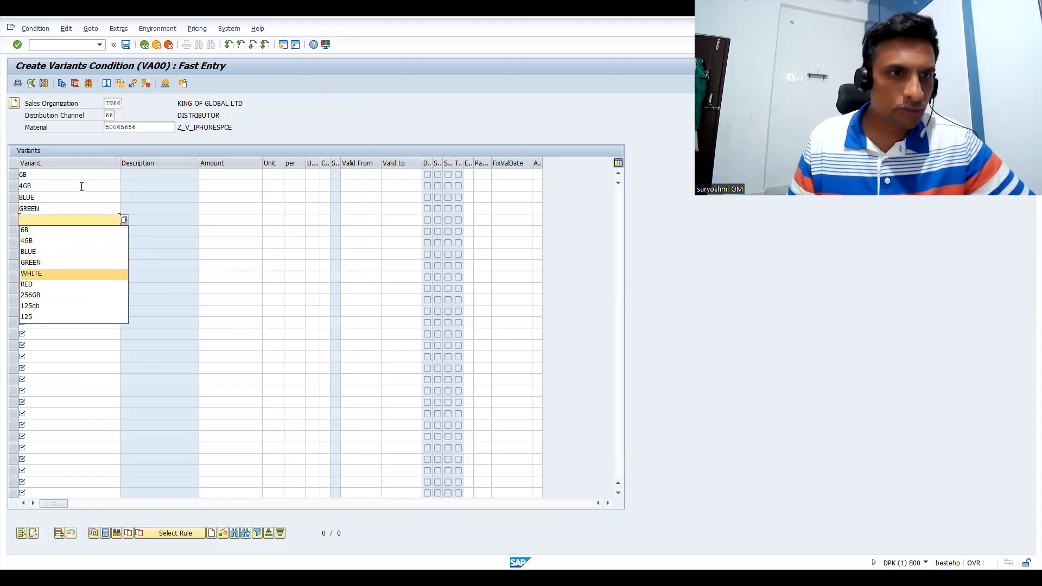
key(Return)
key(Down)
key(BackSpace)
key(Down)
key(Down)
Add the storage variants 256GB and 125gb in the two rows below RED
key(Down)
key(Down)
key(Down)
key(Down)
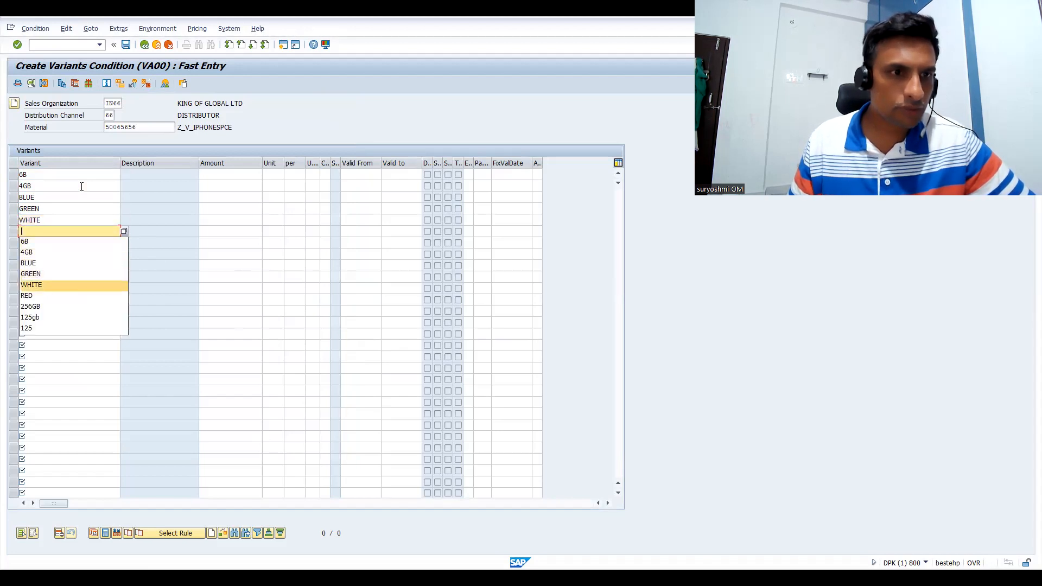
key(Return)
key(Down)
key(Down)
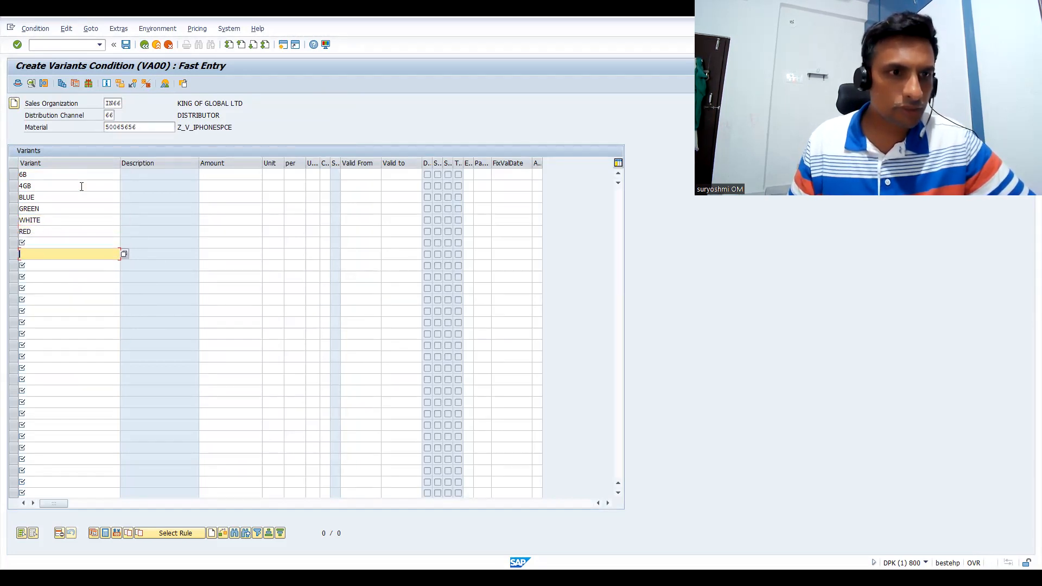
key(Up)
key(Down)
key(Down)
key(Down)
key(Down)
key(Down)
key(Down)
key(Down)
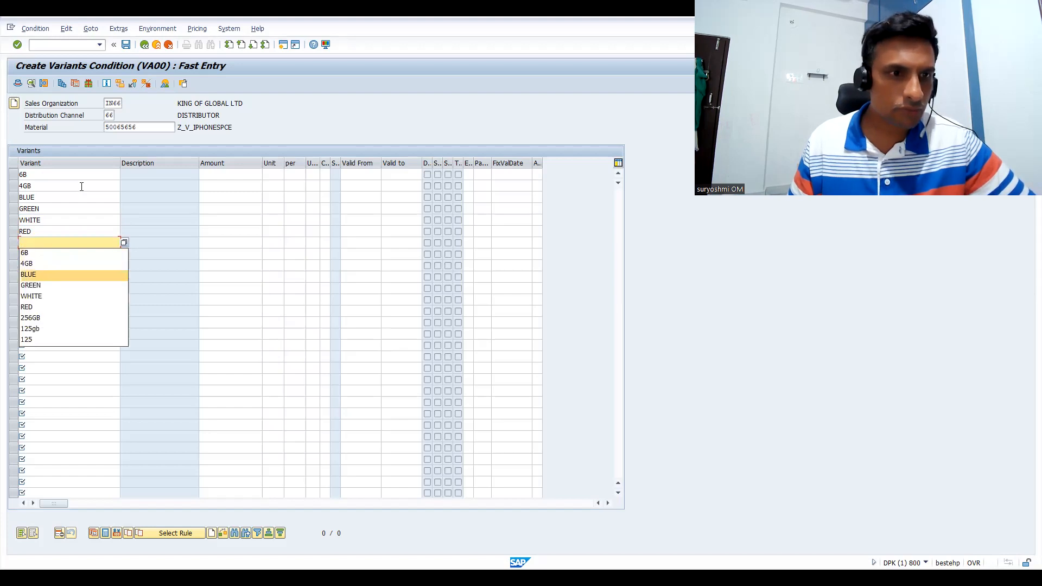
key(Return)
key(Down)
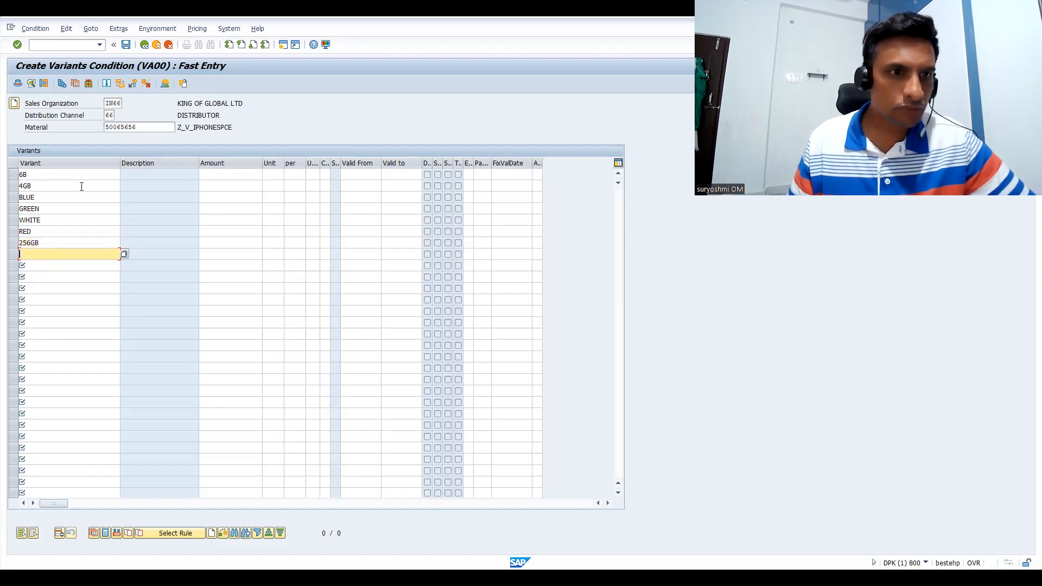
key(Down)
key(Down)
key(Down)
key(Down)
key(Down)
key(Down)
key(Down)
key(Down)
key(Down)
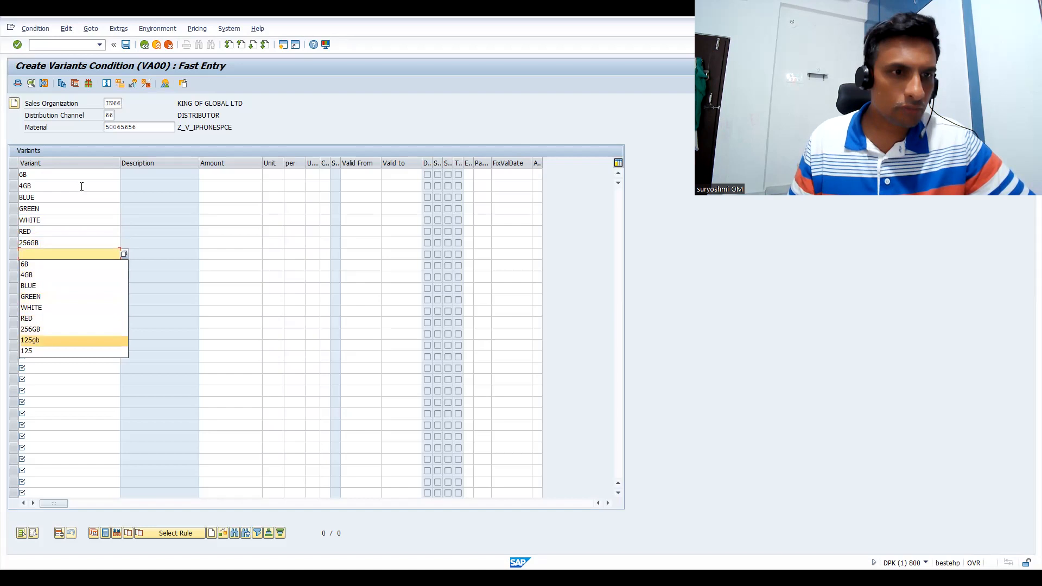
key(Return)
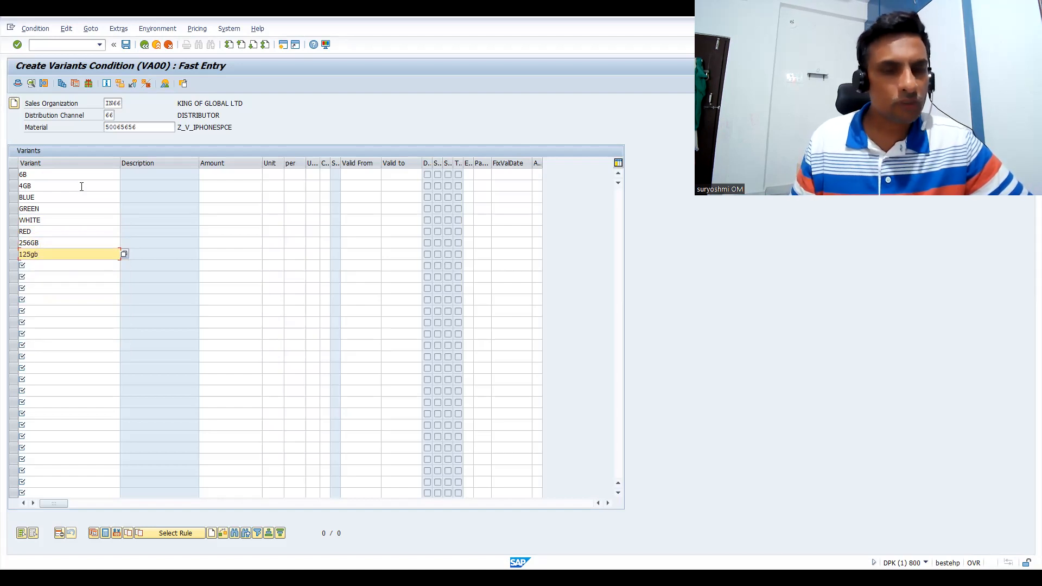
Add the model variants IPHONE15 and IPHONEPRO in the two rows below 125gb
key(Return)
text(IPHON)
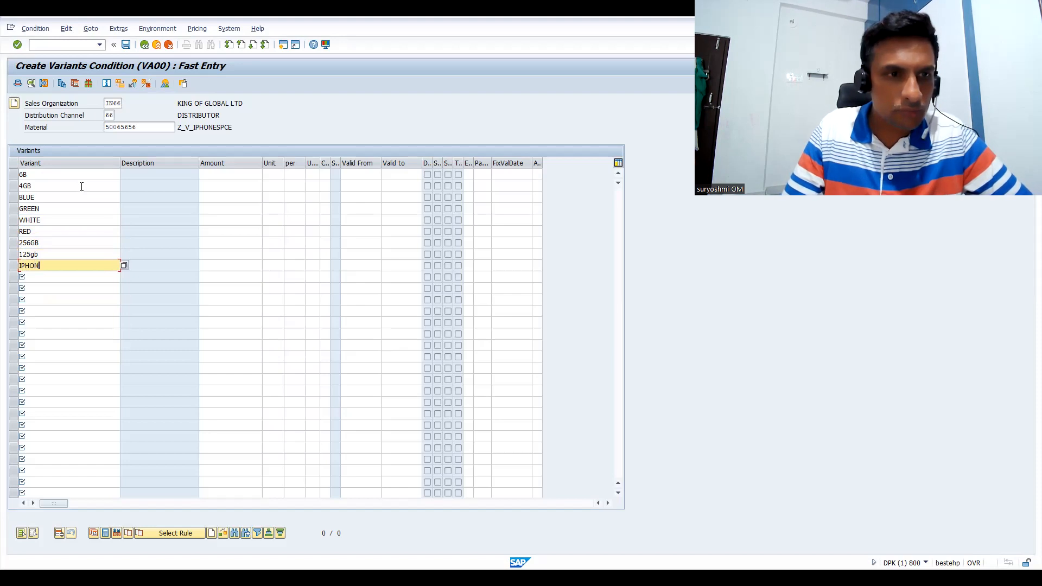
text(E15)
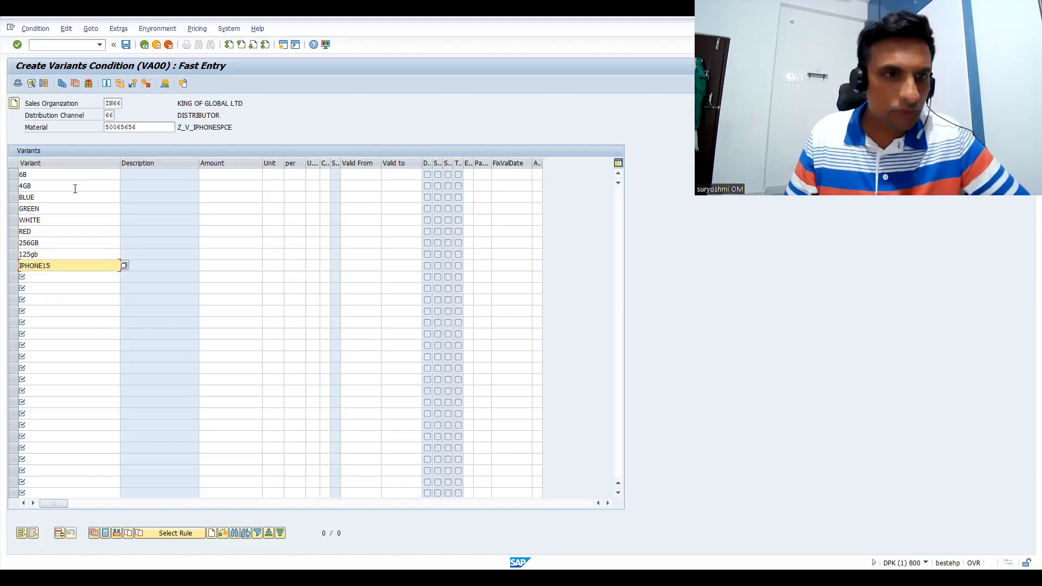
key(Return)
text(IP)
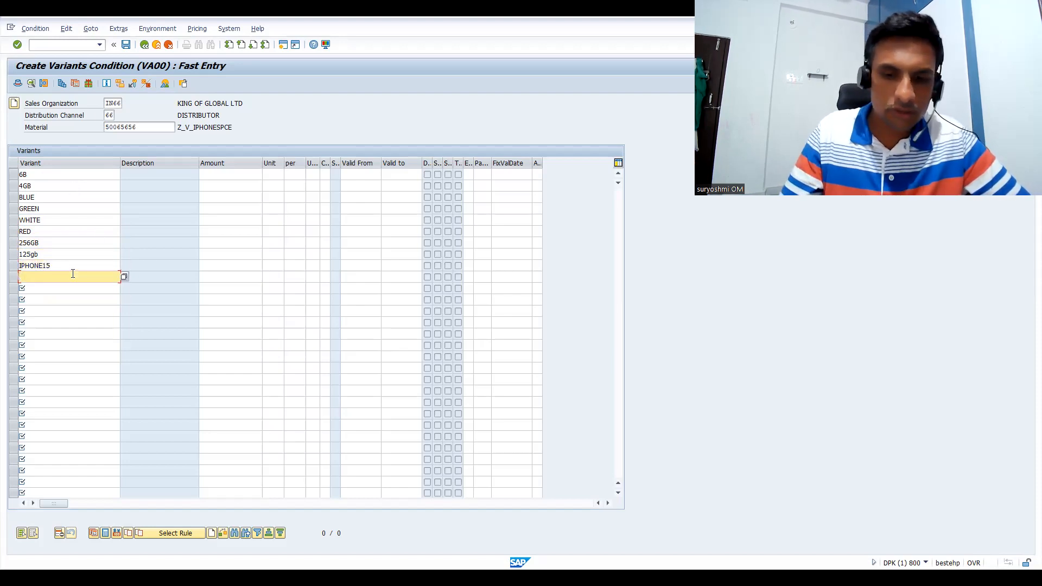
text(HONEPRO)
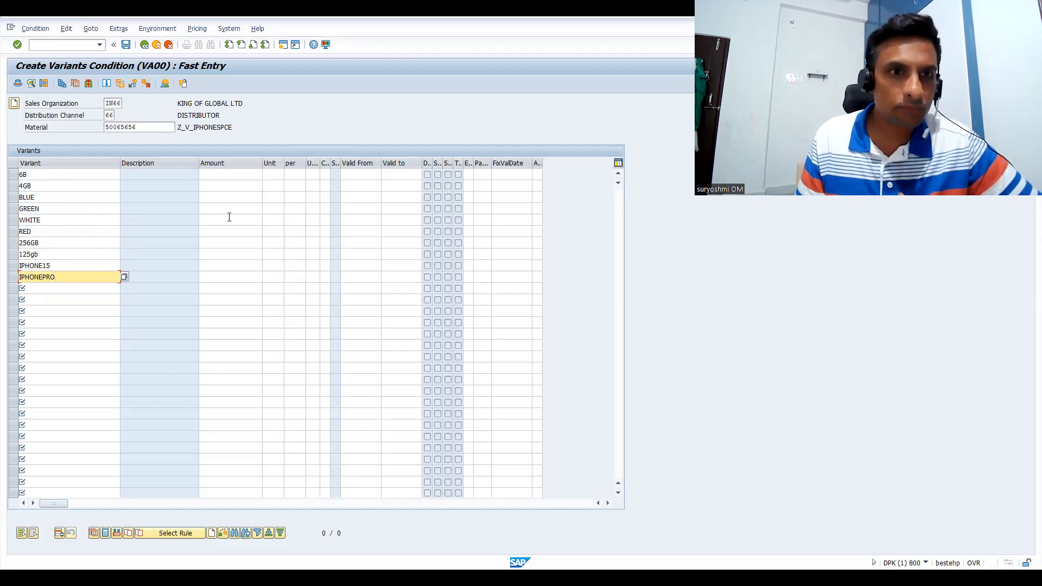
Enter amounts of 12000 for variant 6B and 7000 for variant 4GB in the Variants table
click(234, 174)
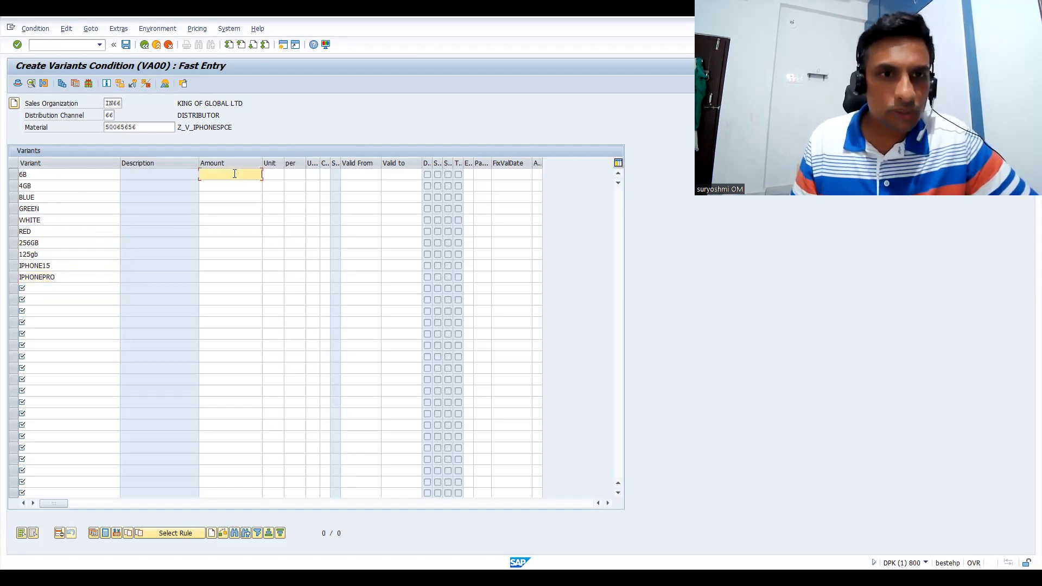
text(12000)
click(257, 186)
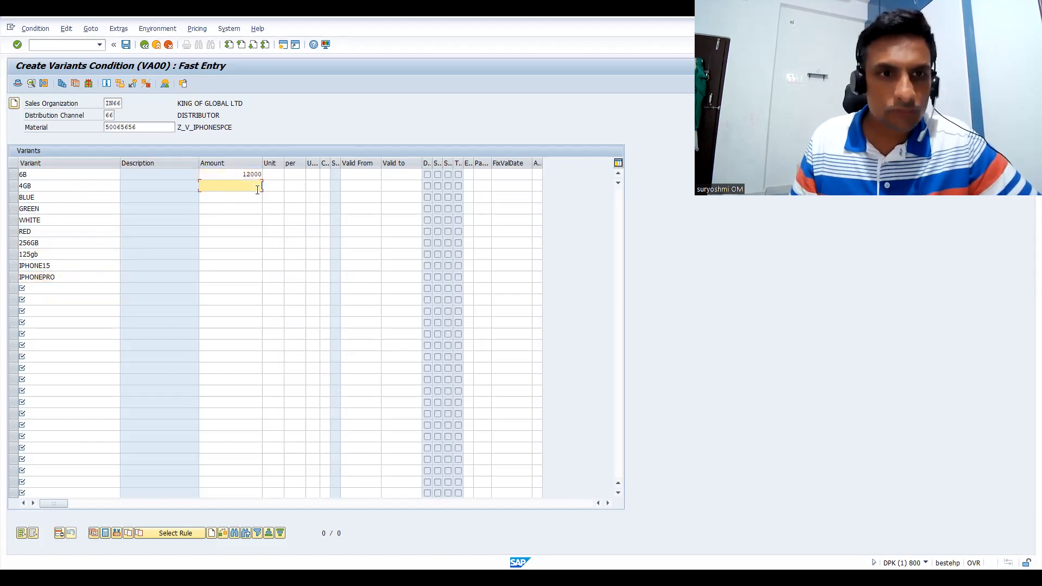
text(7000)
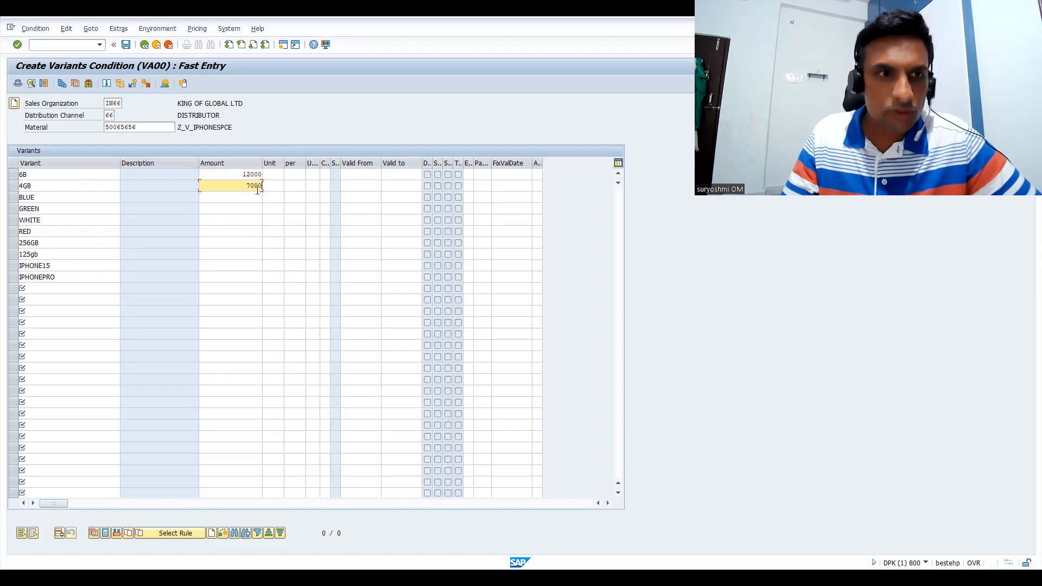
Enter an amount of 1000 for each of the colour variants BLUE, GREEN and WHITE
click(244, 198)
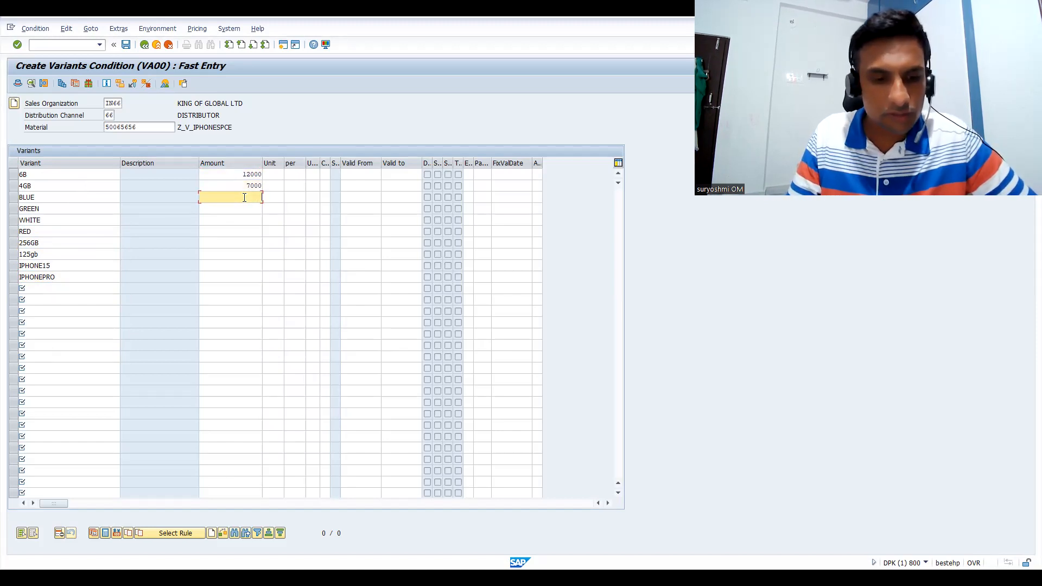
text(1000)
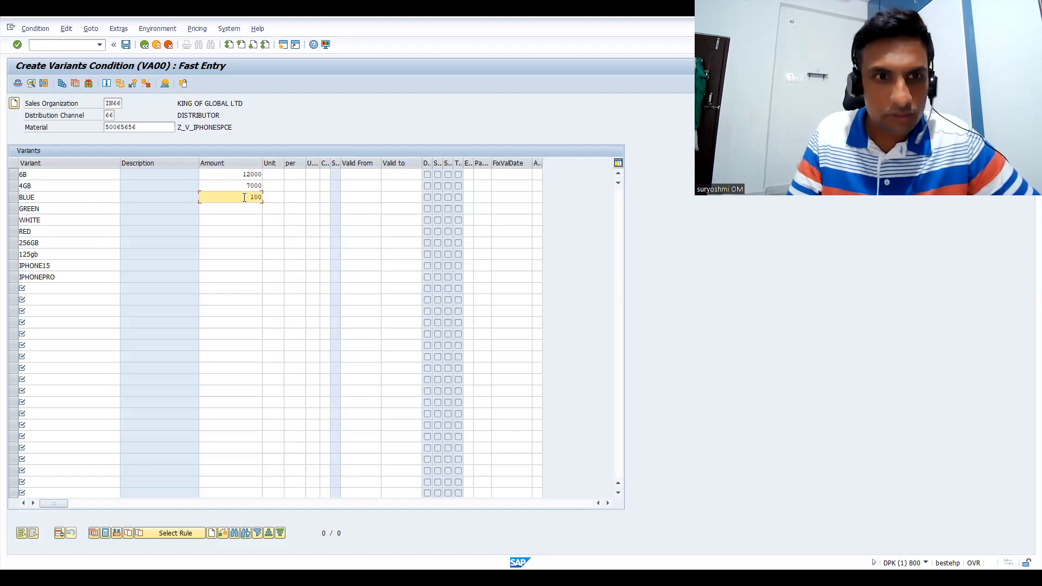
click(249, 210)
text(1000)
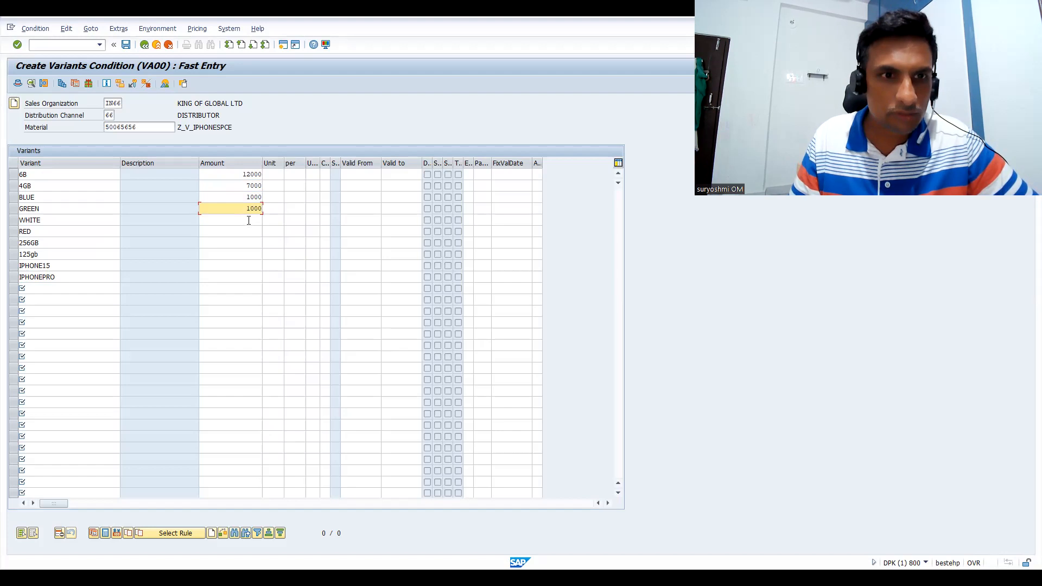
click(249, 220)
text(1000)
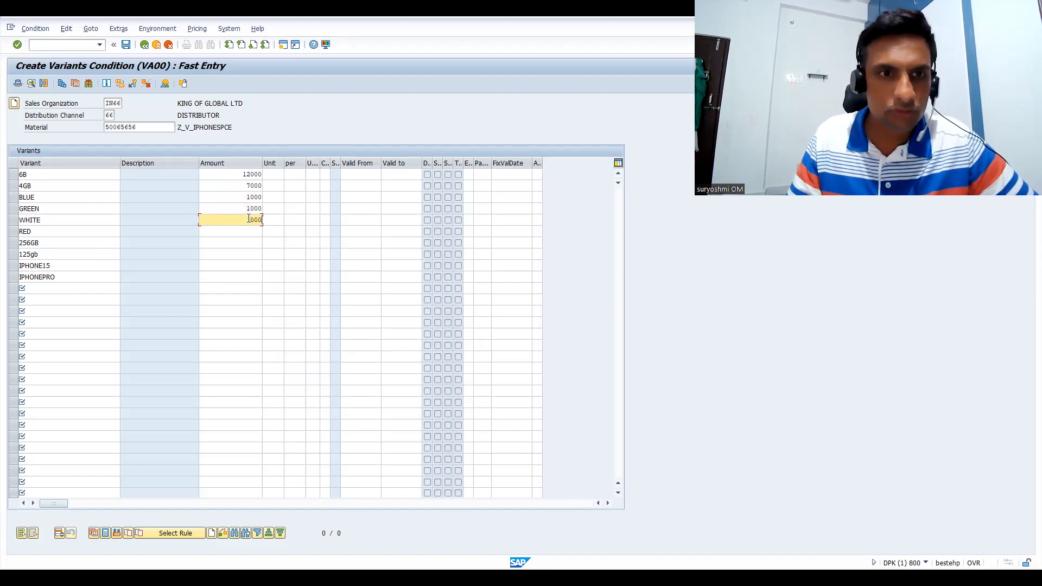
Enter an amount of 1500 for RED and change the amount for GREEN to 2000
click(252, 231)
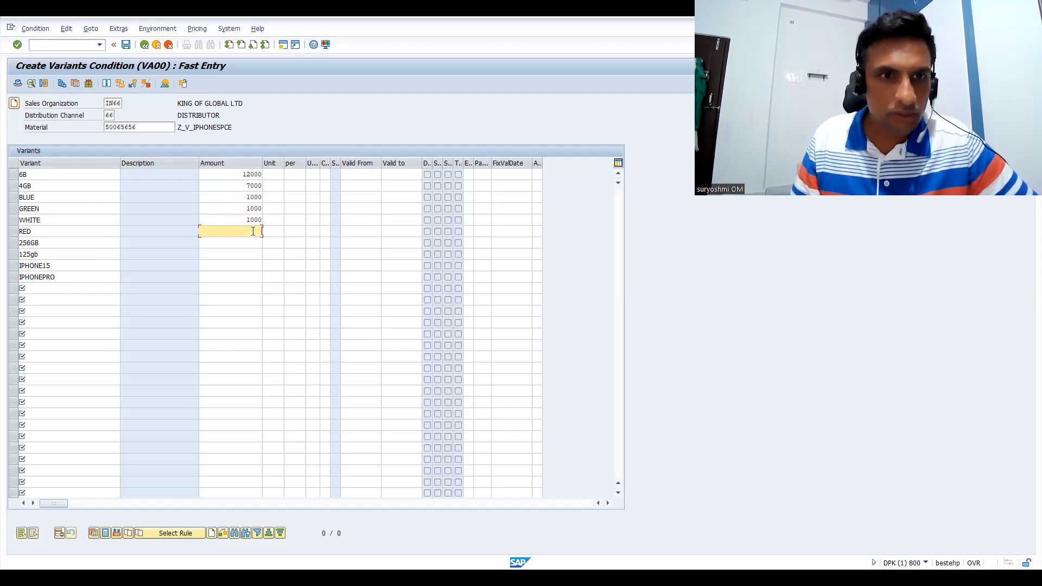
text(1)
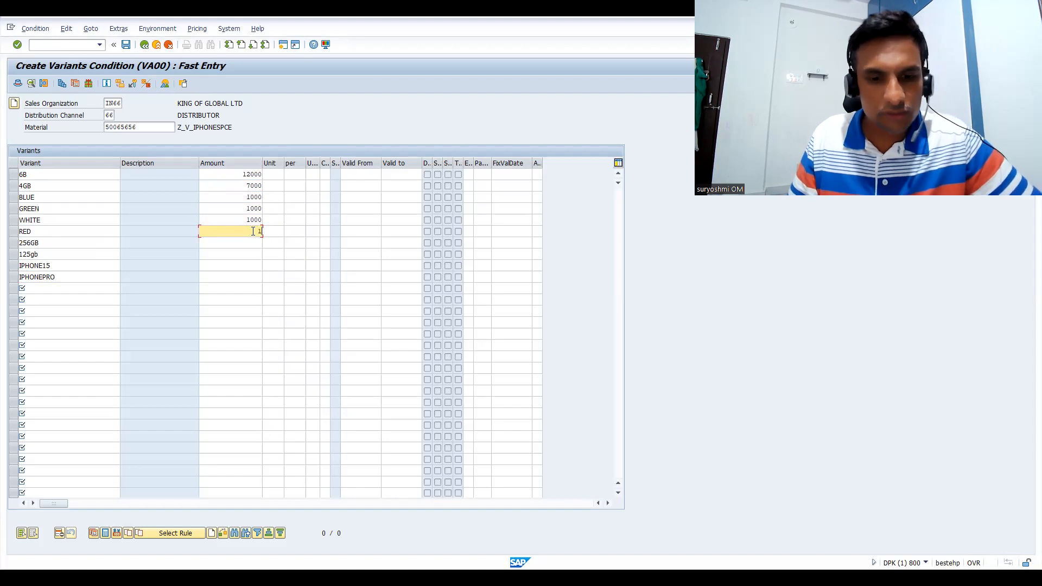
text(5000)
key(BackSpace)
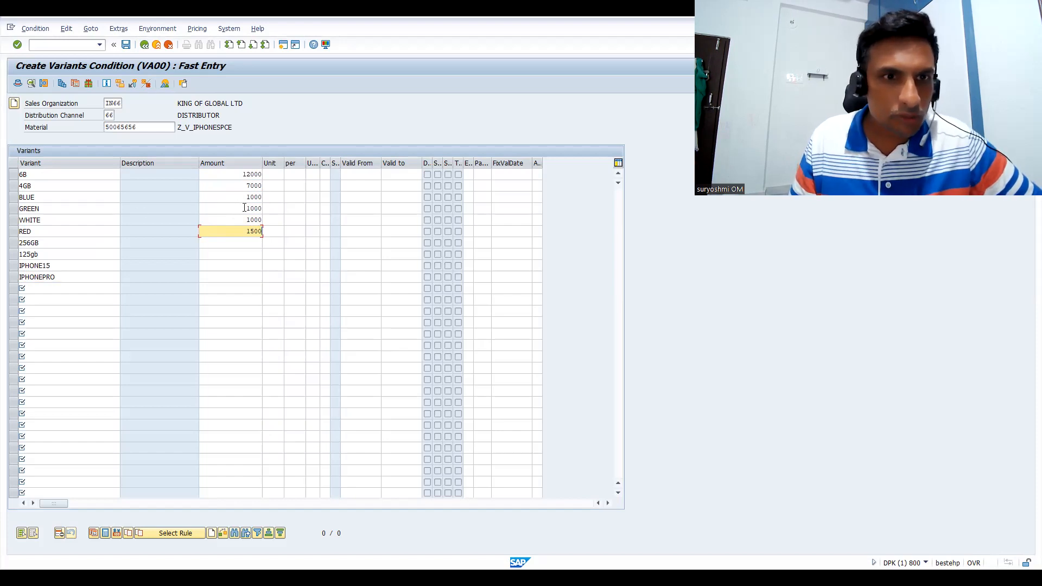
drag(244, 208, 302, 206)
text(2000)
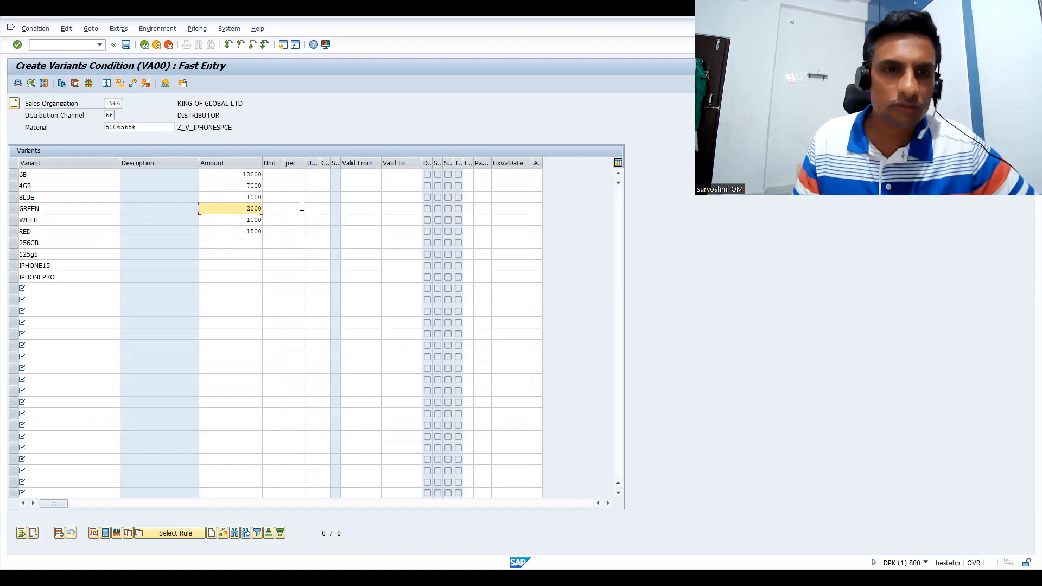
Set the amount for GREEN to 1200 and the amount for RED to 1100
drag(245, 208, 292, 204)
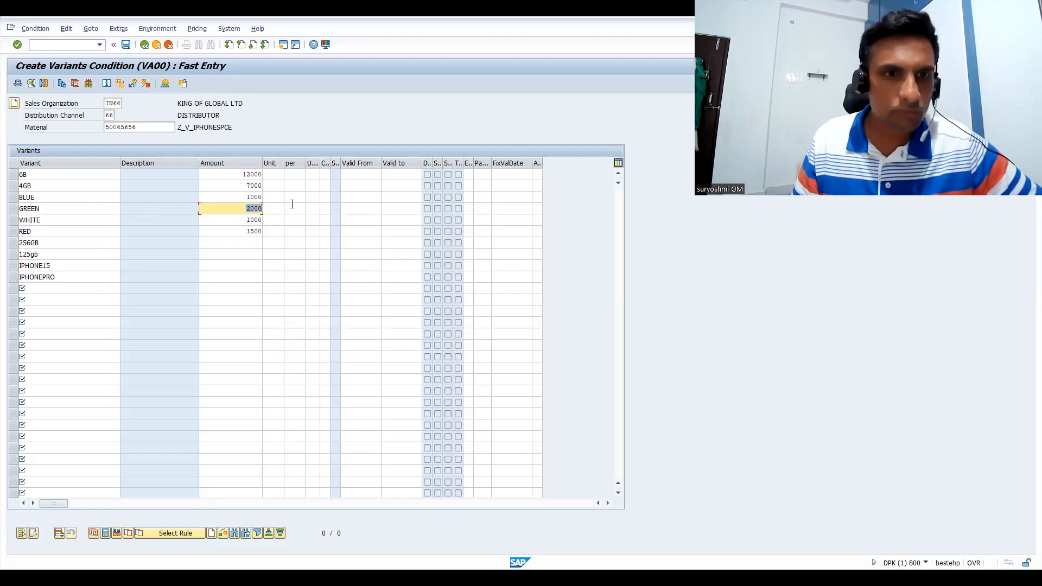
text(1200)
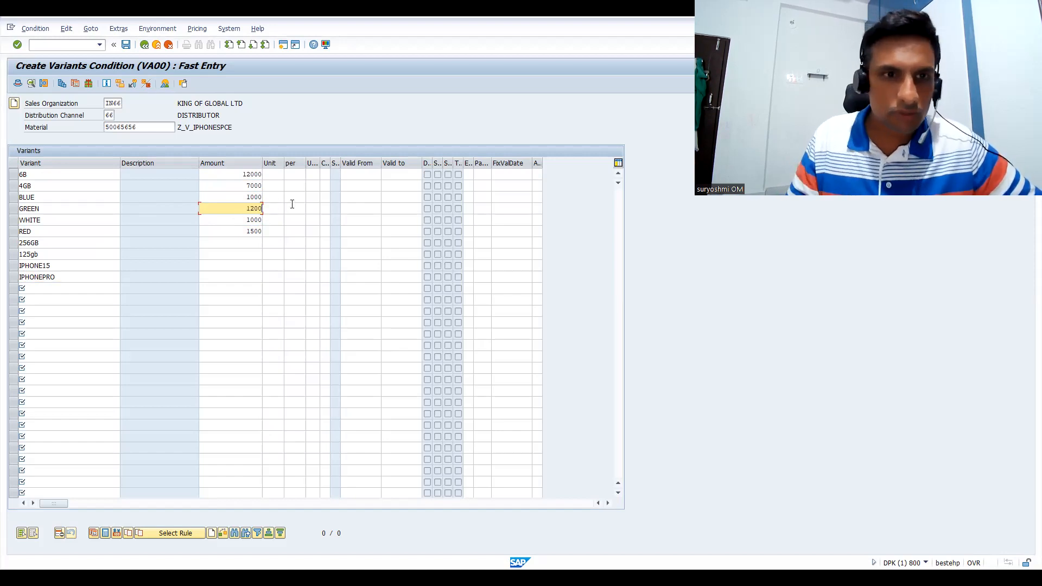
drag(245, 232, 307, 234)
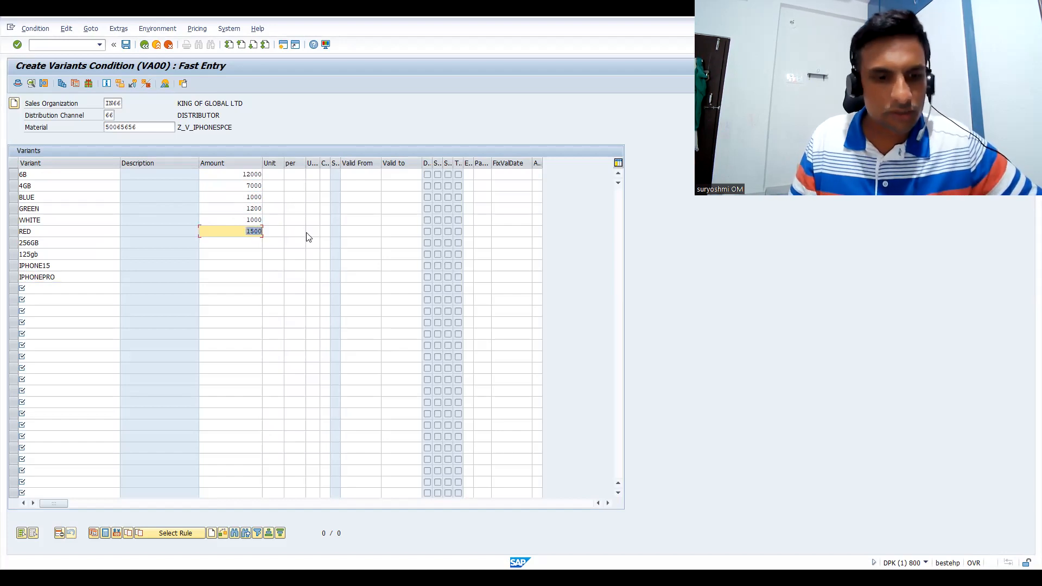
text(1100)
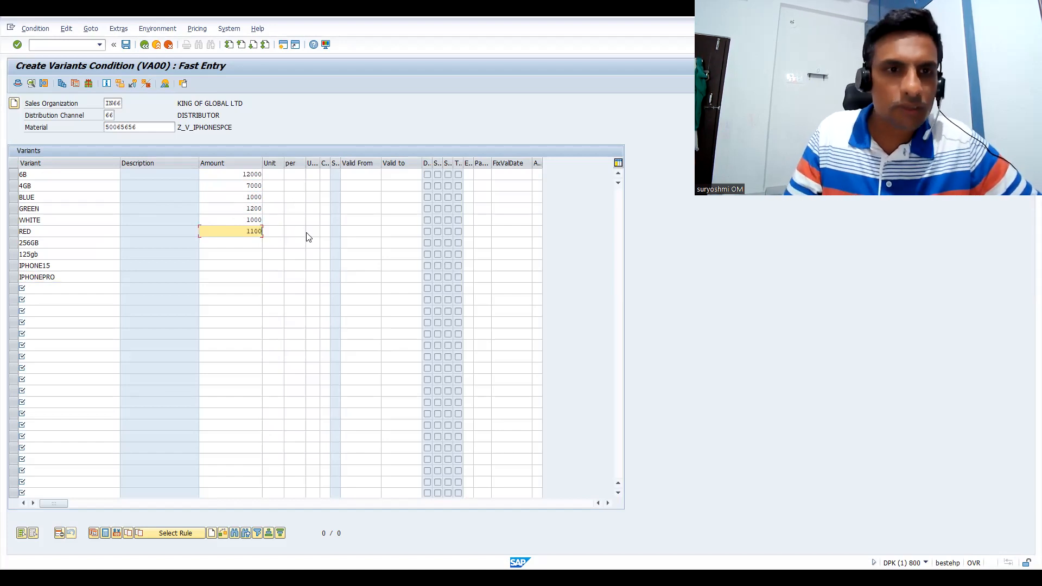
Enter amounts of 12000 for storage variant 256GB and 5000 for storage variant 125gb
click(236, 243)
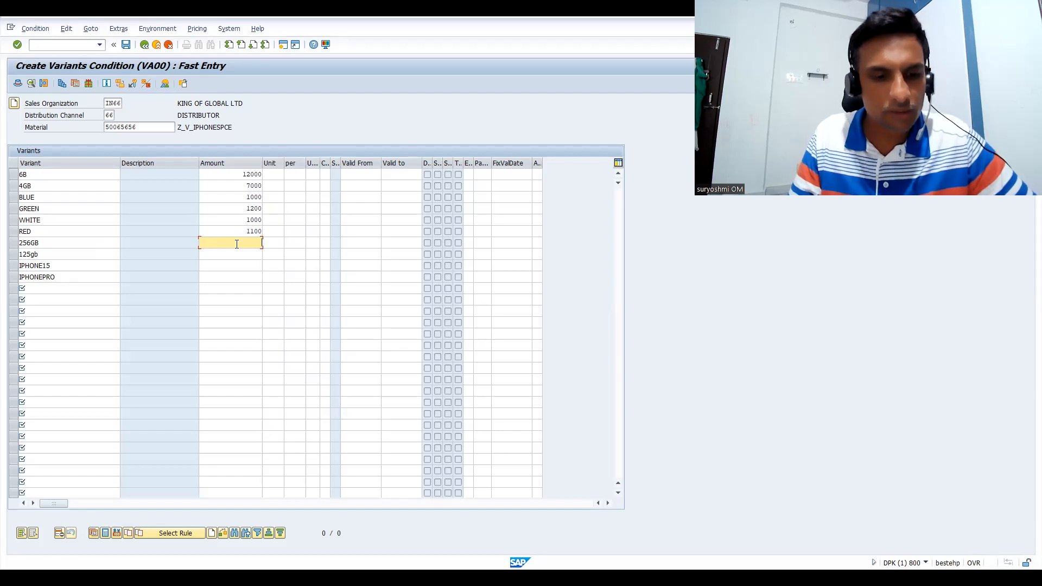
text(12000)
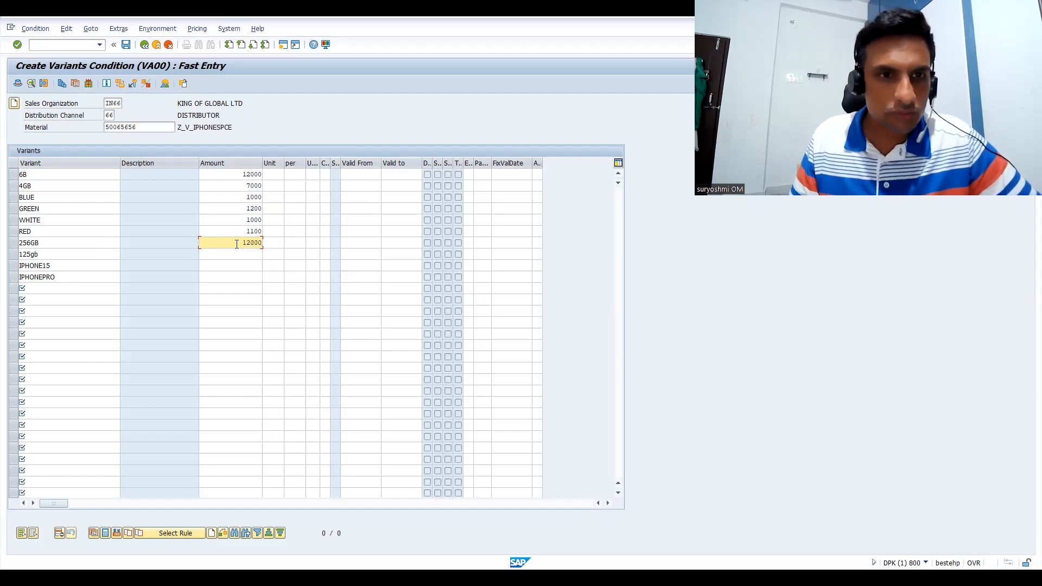
click(253, 255)
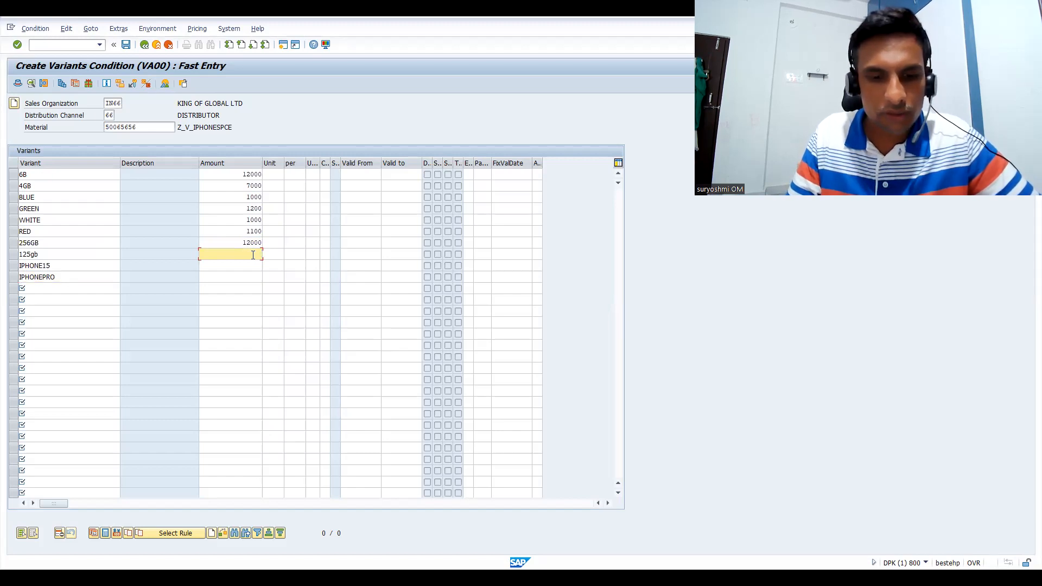
text(5000)
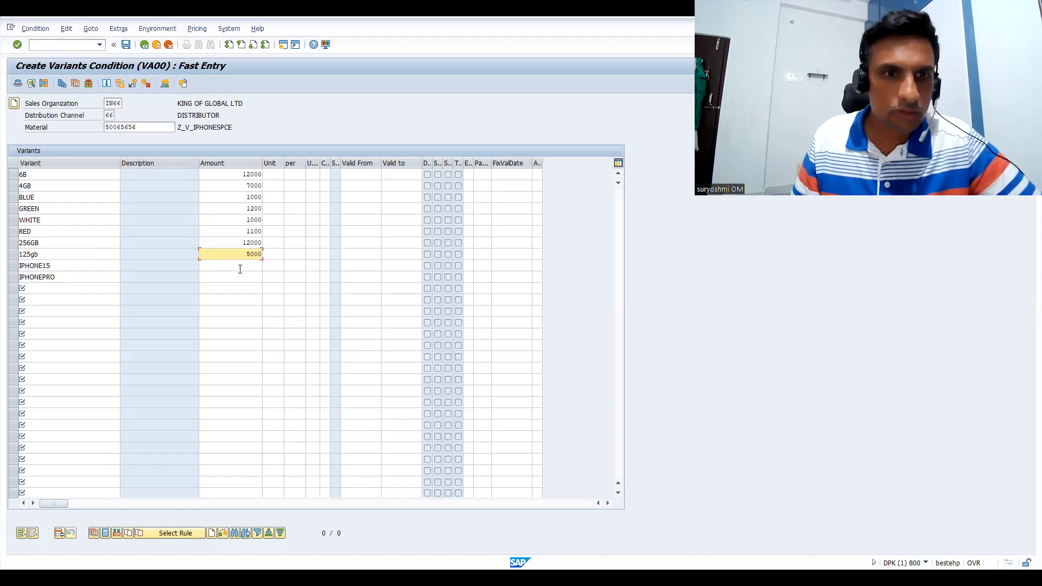
Enter amounts of 10000 for IPHONE15 and 35000 for IPHONEPRO, and validate all variant entries
click(240, 266)
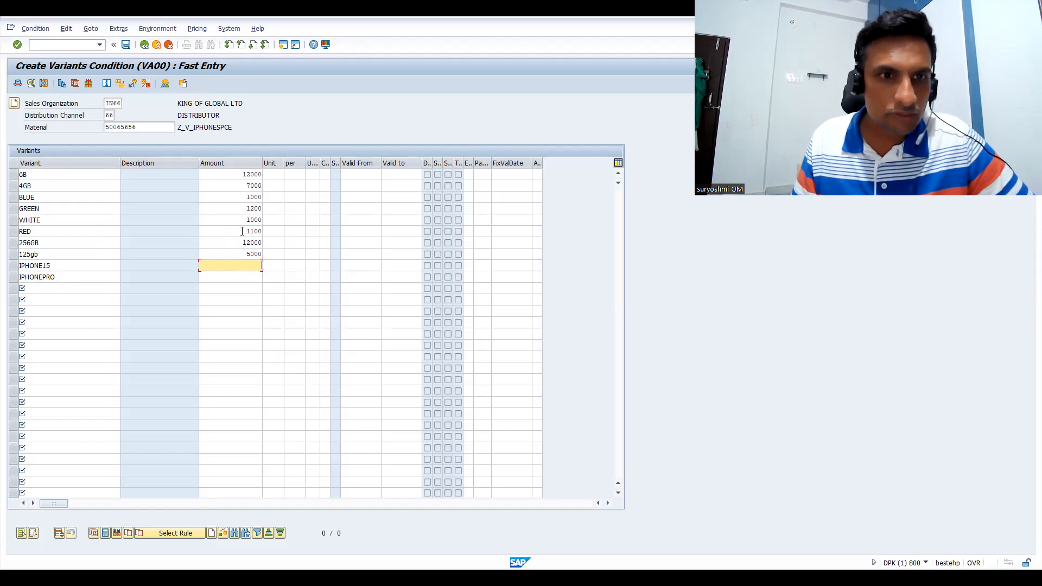
text(10)
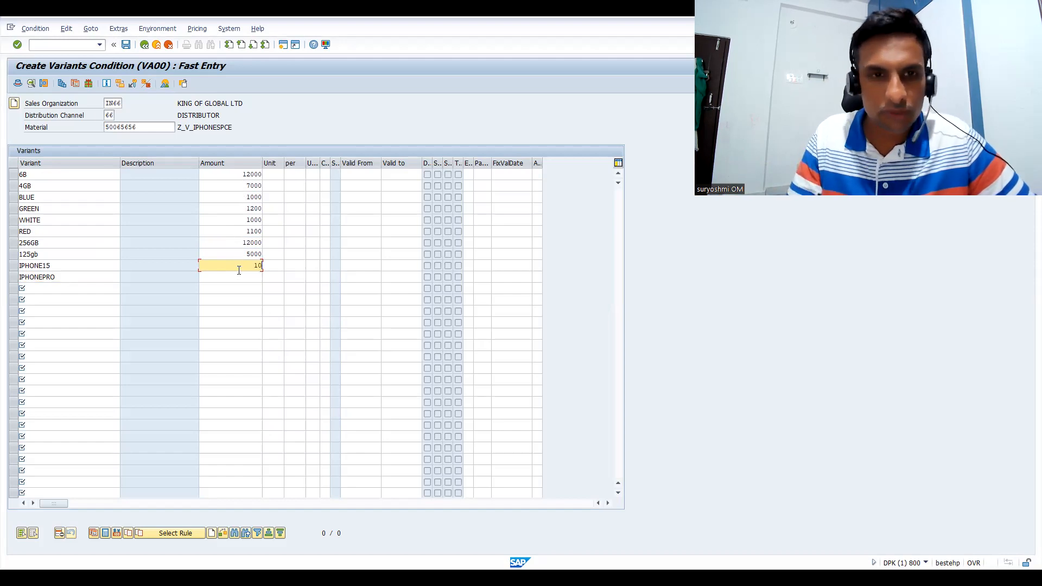
text(000)
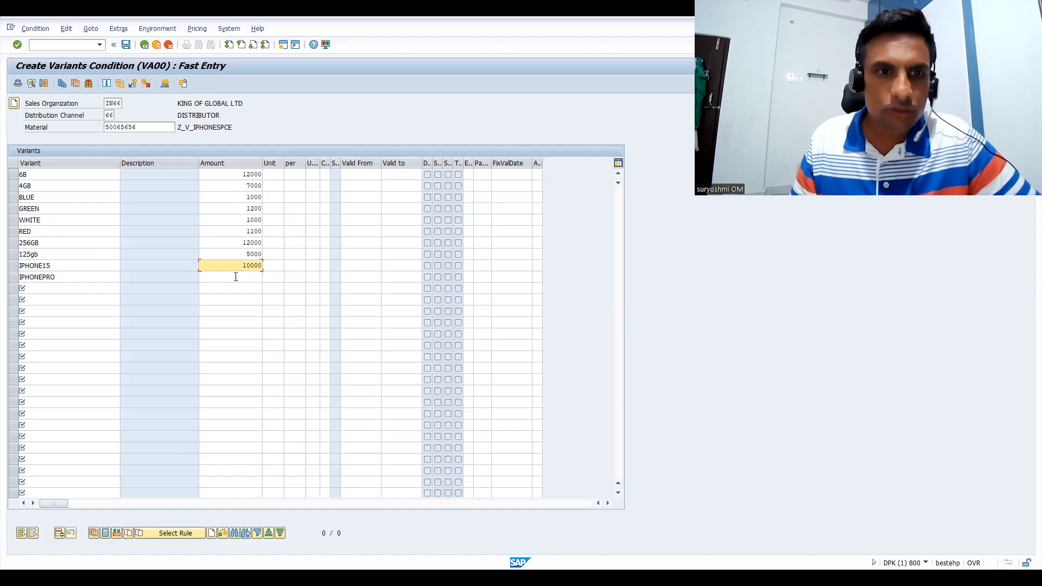
click(243, 275)
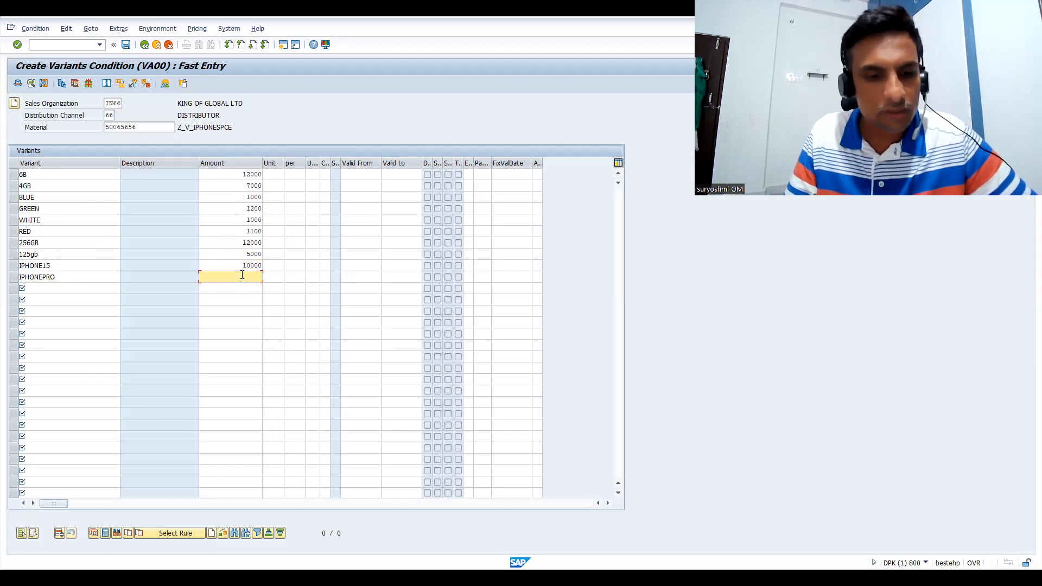
text(35000)
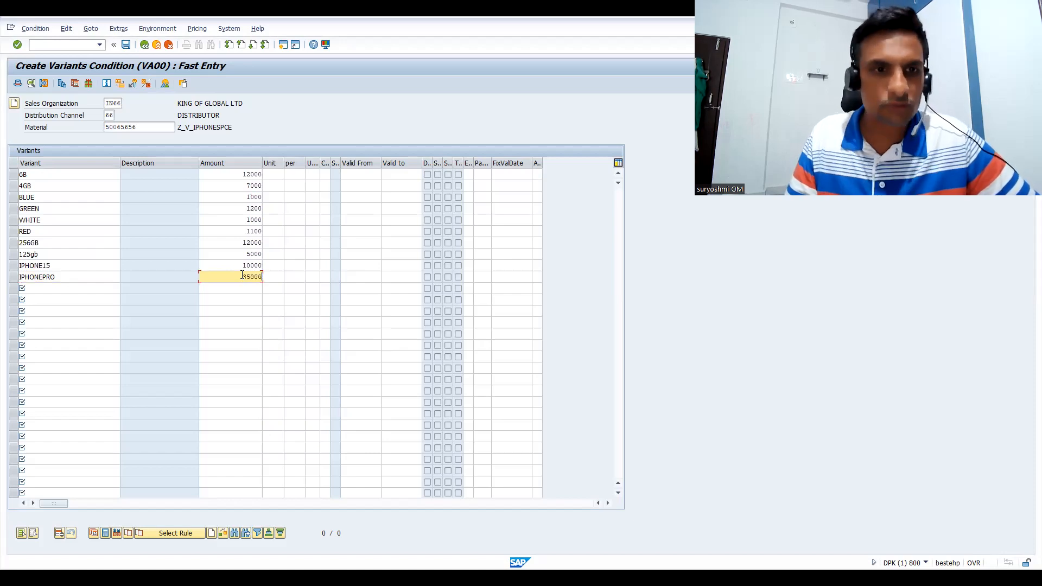
key(Return)
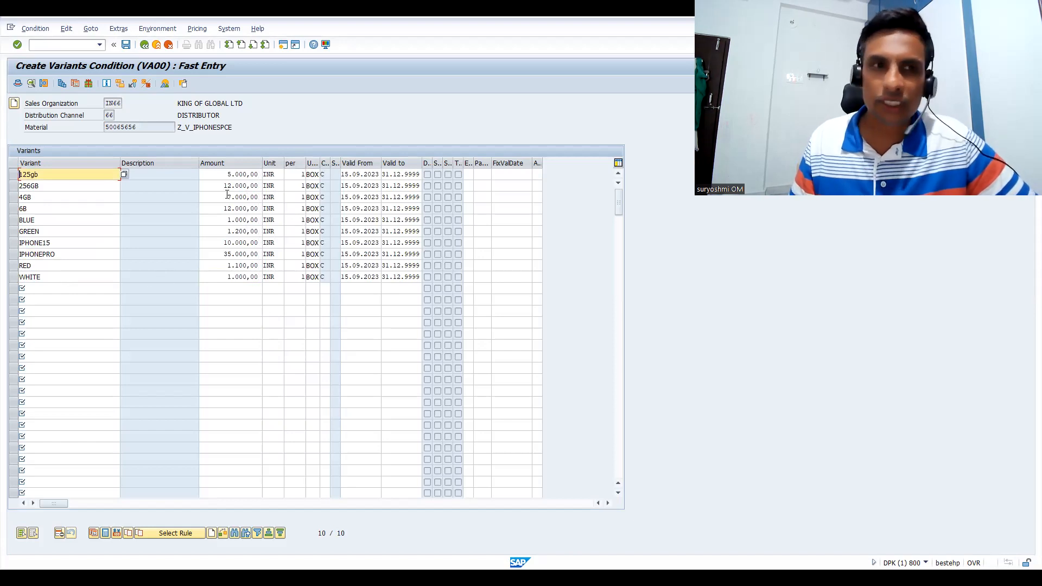
Save the VA00 condition records, accepting the replacement of existing conditions with overlapping validity periods
click(126, 44)
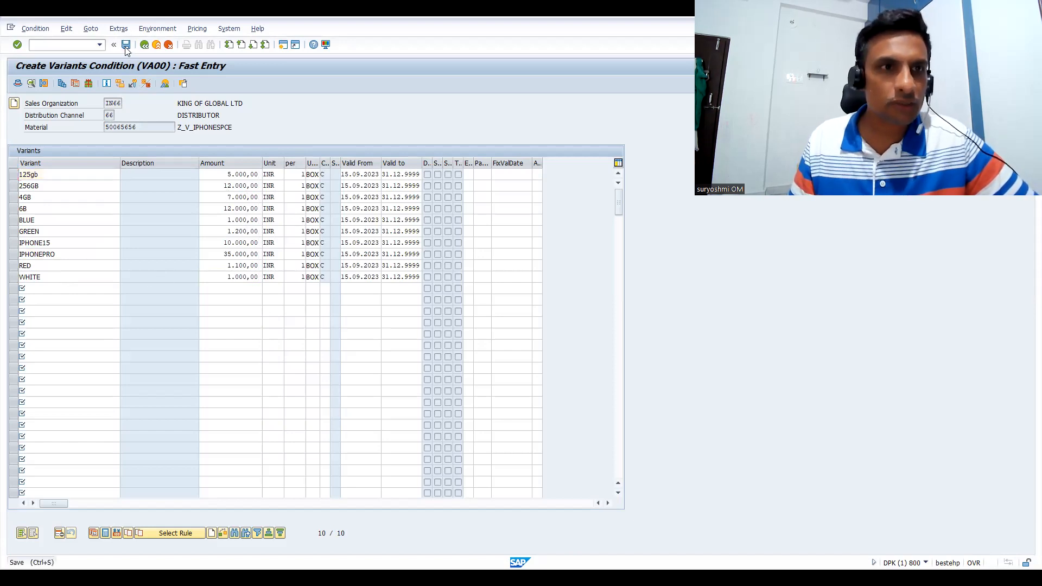
click(95, 275)
click(304, 344)
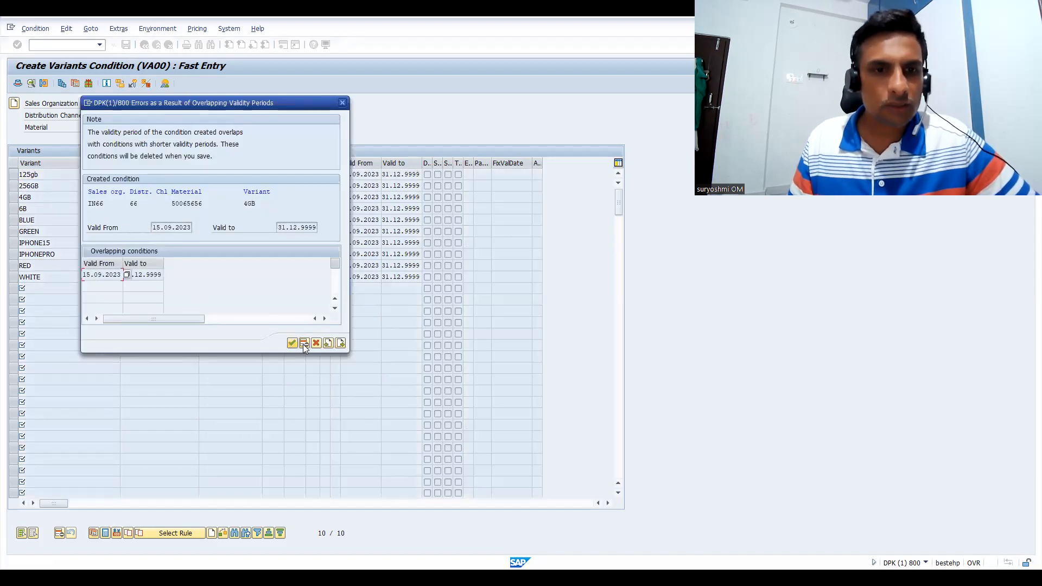
click(292, 345)
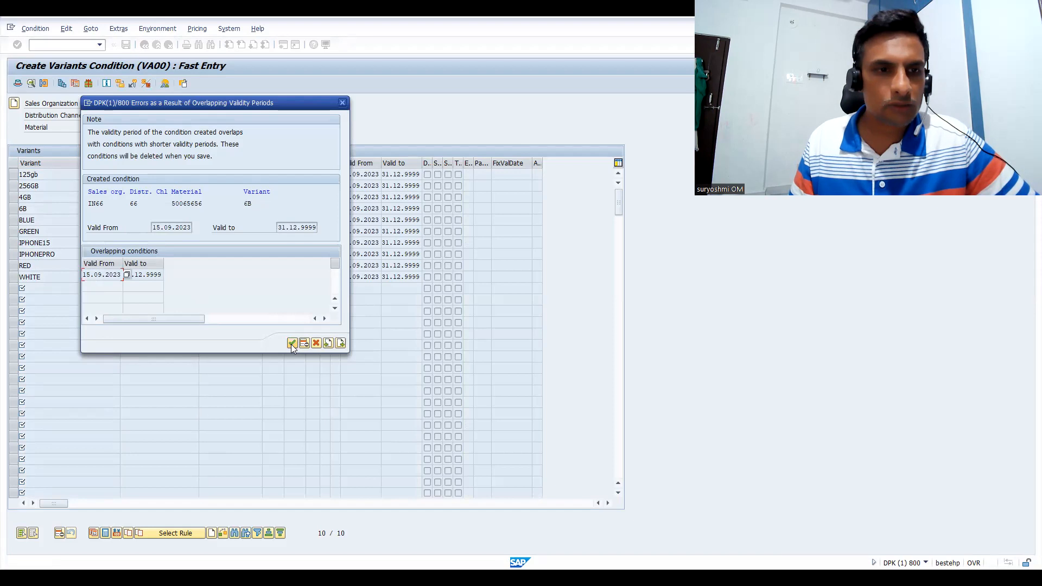
click(292, 344)
click(291, 344)
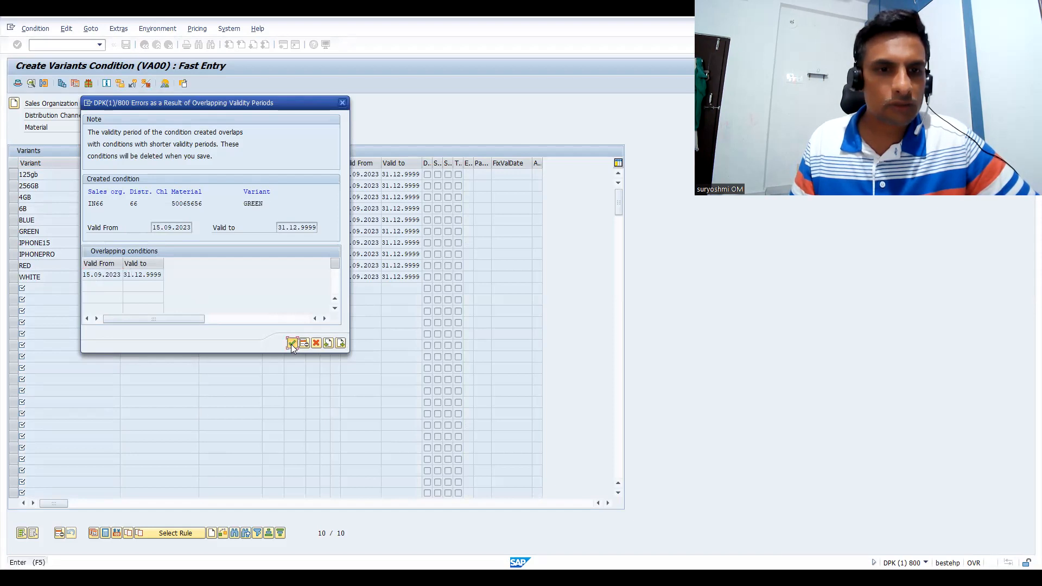
click(291, 344)
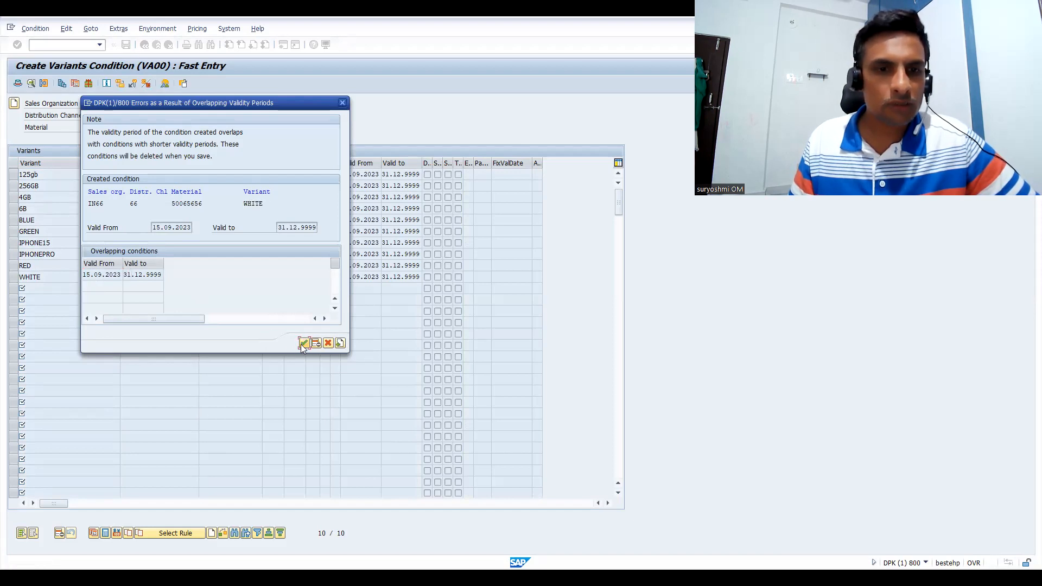
click(303, 343)
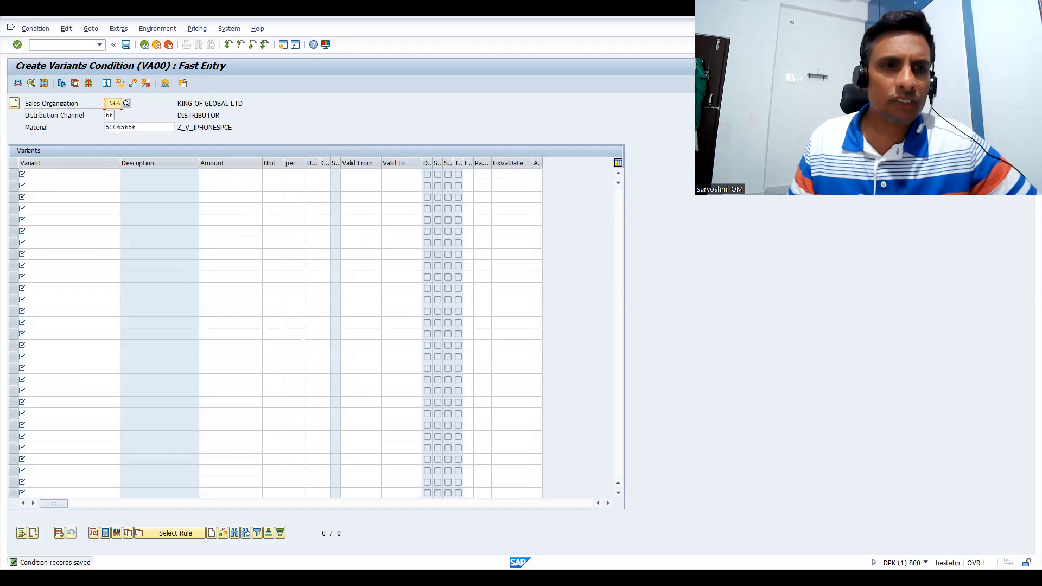
Leave condition maintenance and open sales order creation with transaction VA01
click(57, 43)
text(/NVA01)
key(Return)
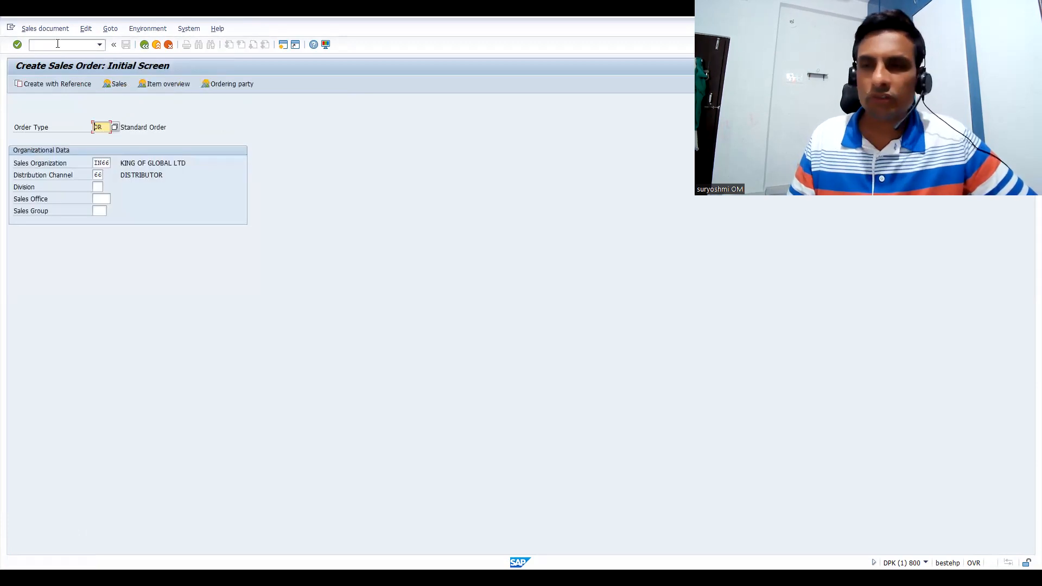
Create a standard order, entering the sold-to customer number and material 50065656 with quantity 1, and proceed to its characteristic value assignment
key(Return)
text(200023)
key(Return)
key(space)
key(Down)
key(Return)
key(Tab)
text(1)
key(Return)
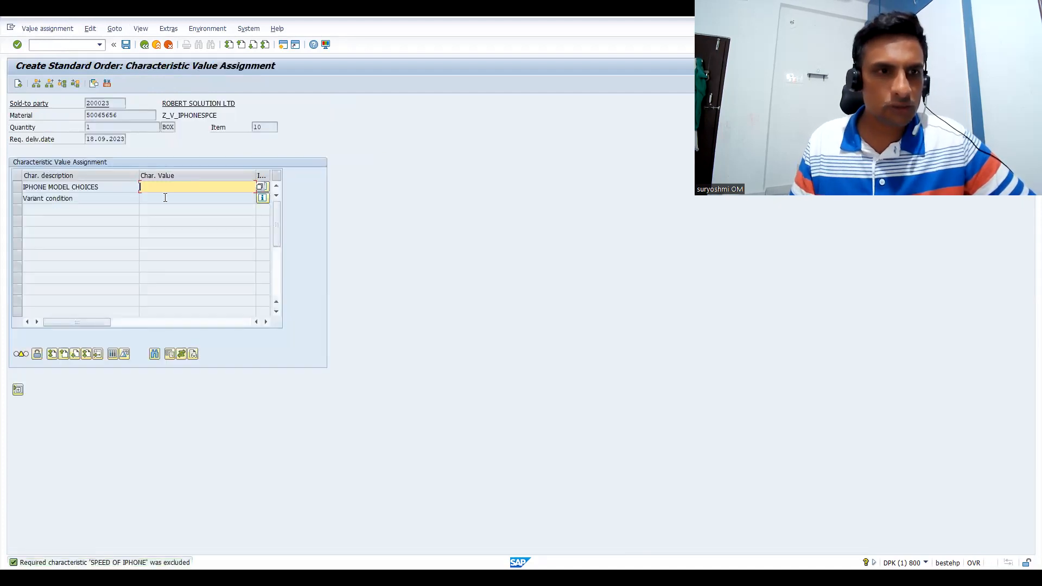
For item 10, assign IPHONE 15 PRO MODEL SERIES as the iPhone model and 125 GB STORAGE as the storage requirement
key(F4)
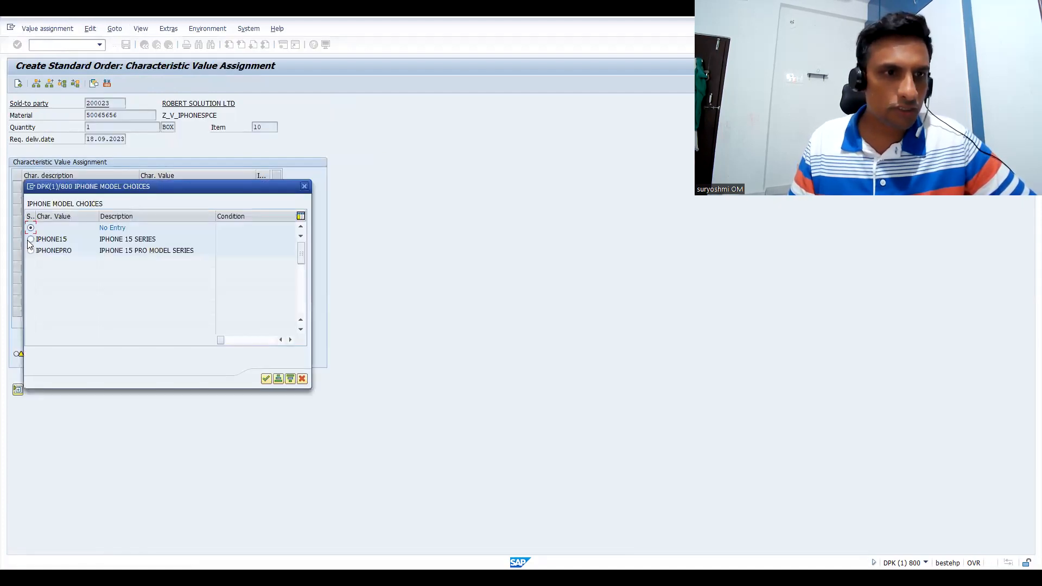
key(Return)
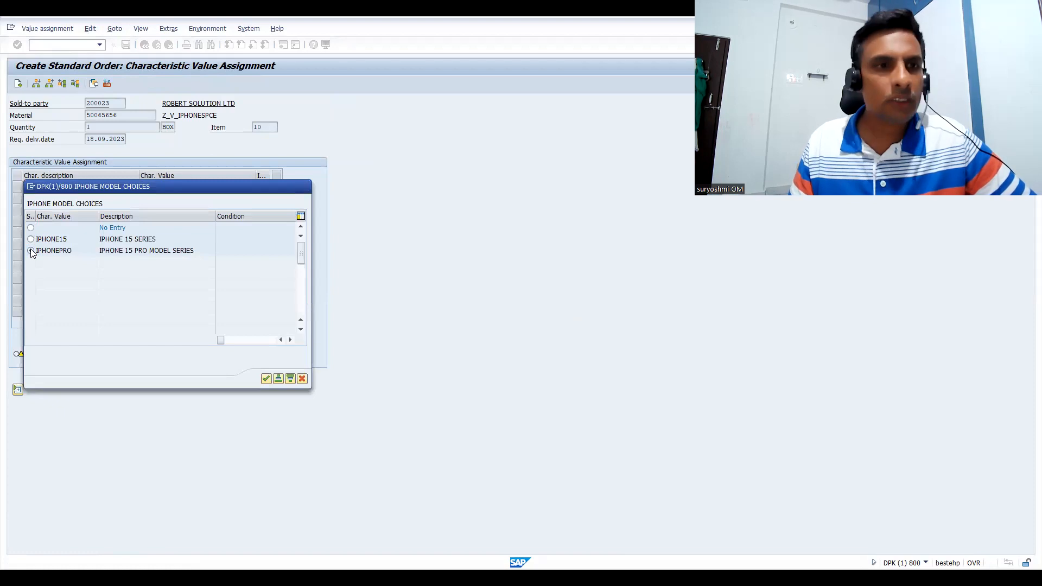
click(142, 198)
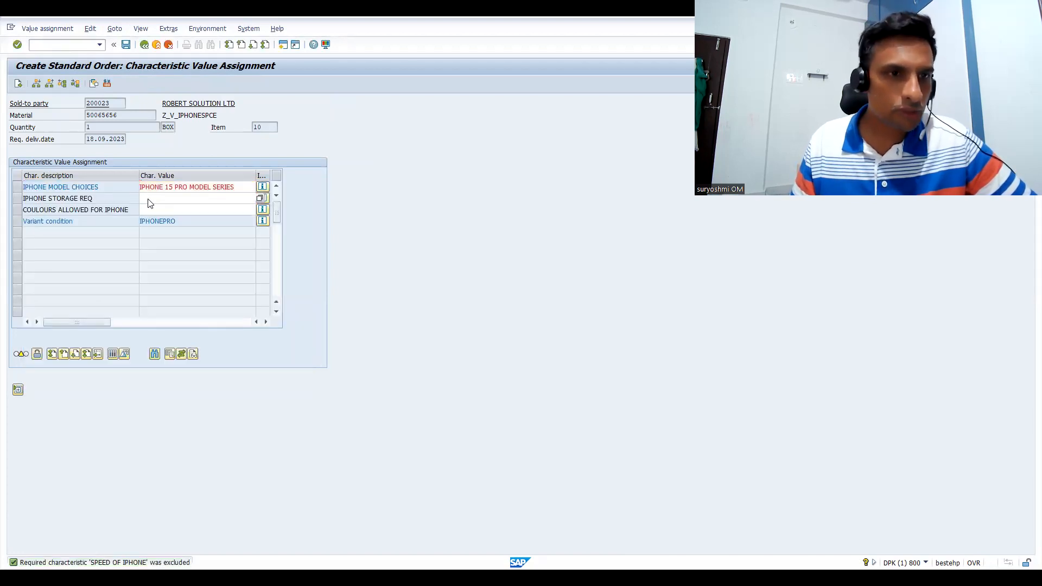
key(F4)
click(30, 239)
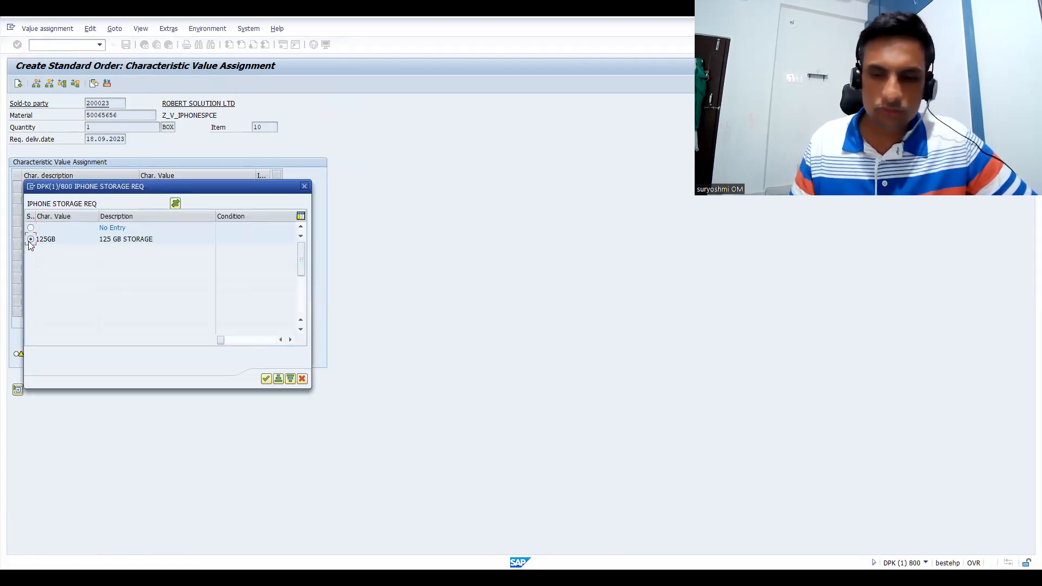
key(Return)
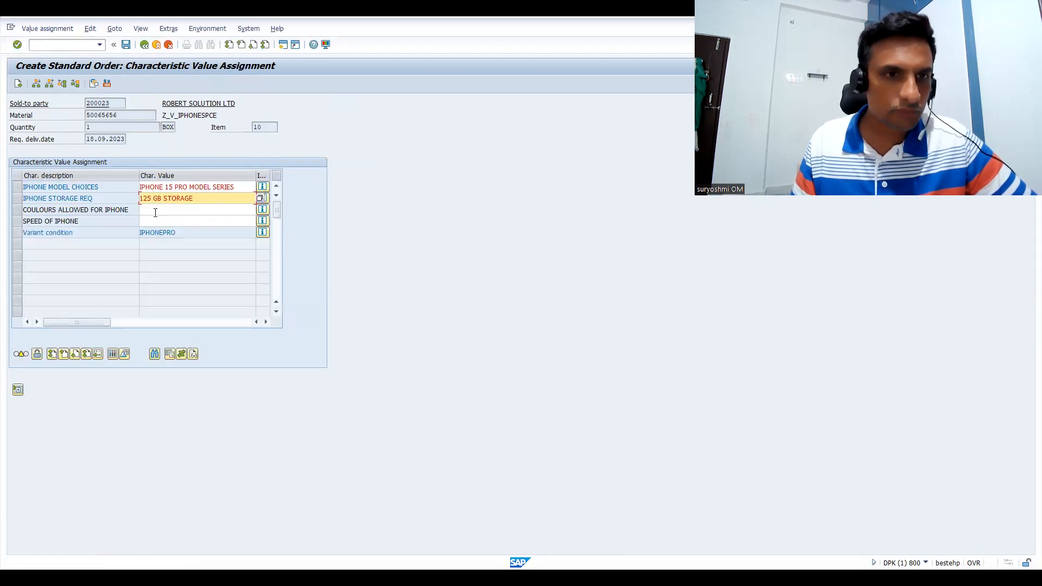
Assign GARDEN GREEN as item 10's colour and SIX GB as its iPhone speed
click(155, 212)
key(F4)
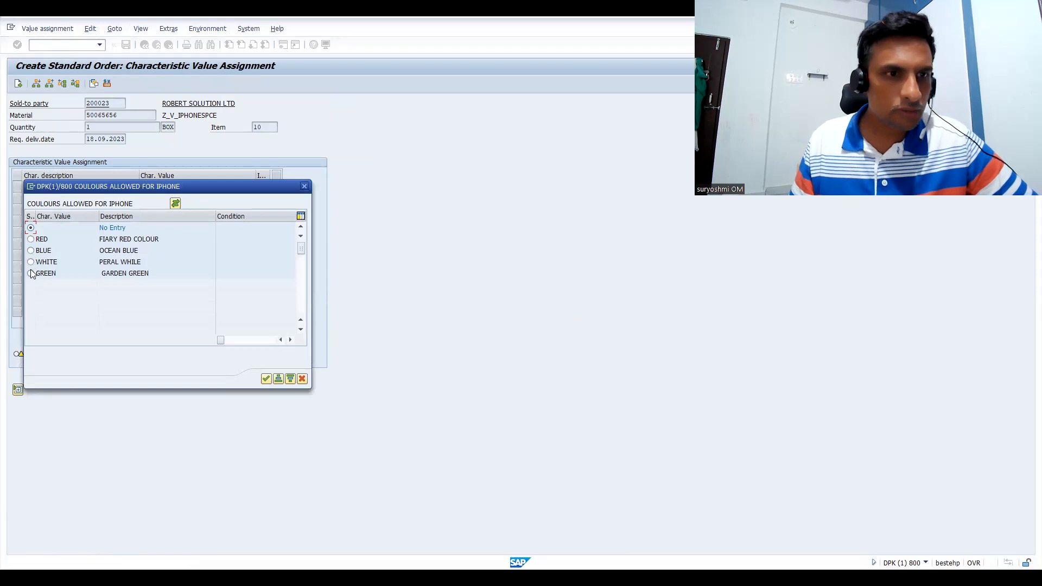
double_click(31, 274)
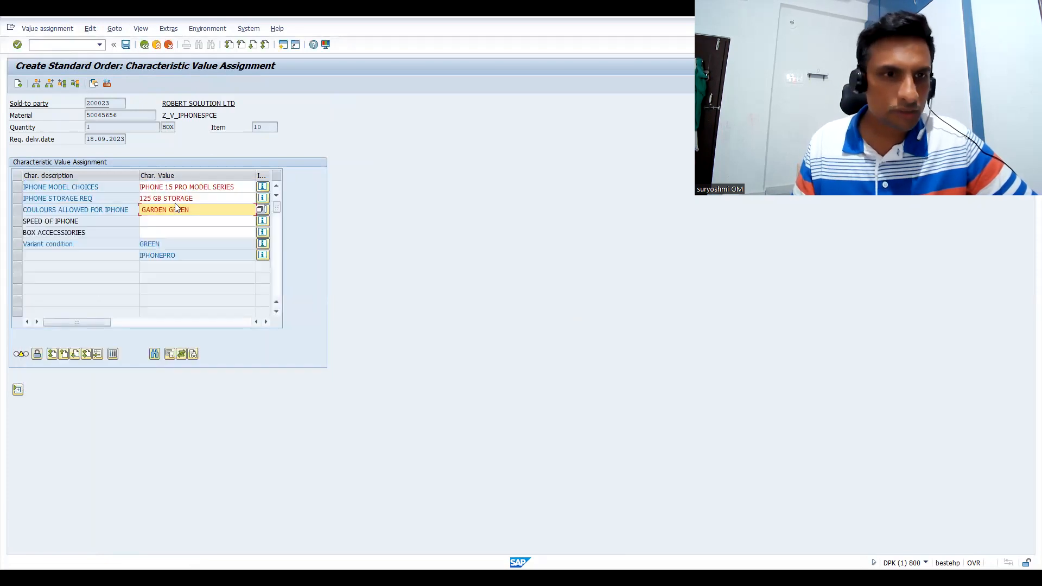
click(161, 221)
key(F4)
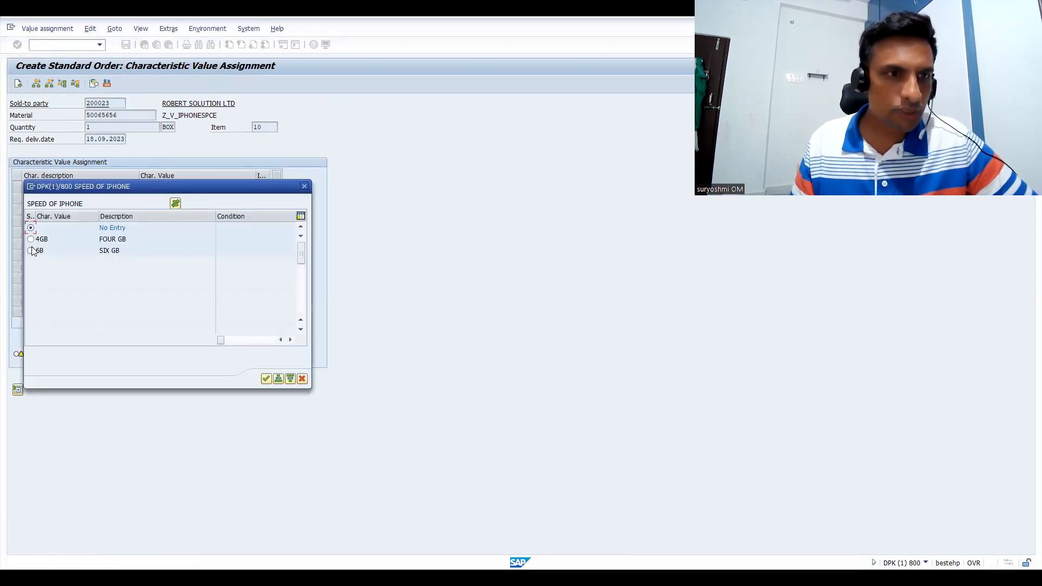
double_click(30, 251)
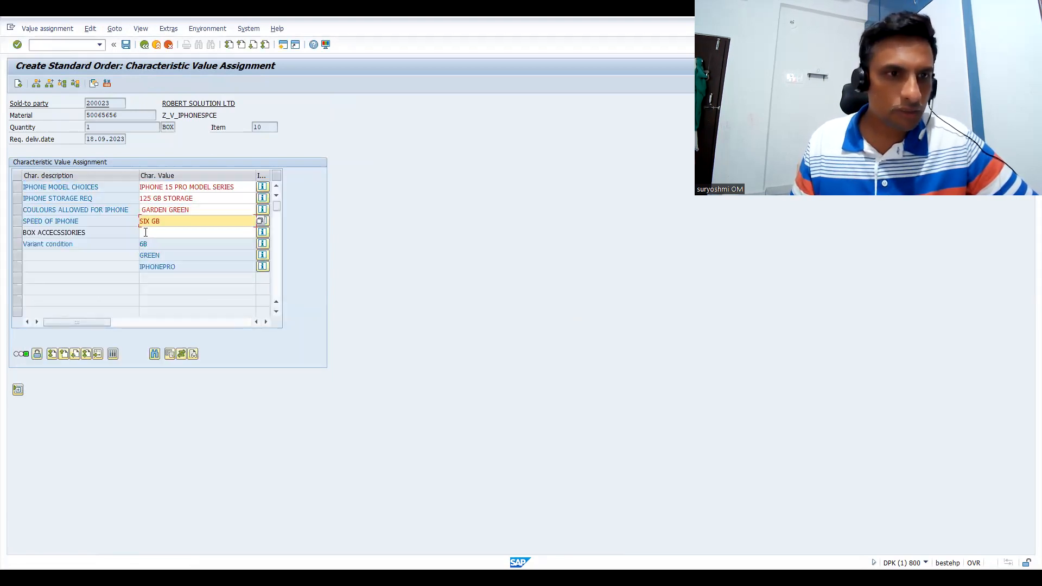
Assign CHARGER CABLE and CHARGER PIN as item 10's box accessories and return to the order overview
click(146, 232)
key(F4)
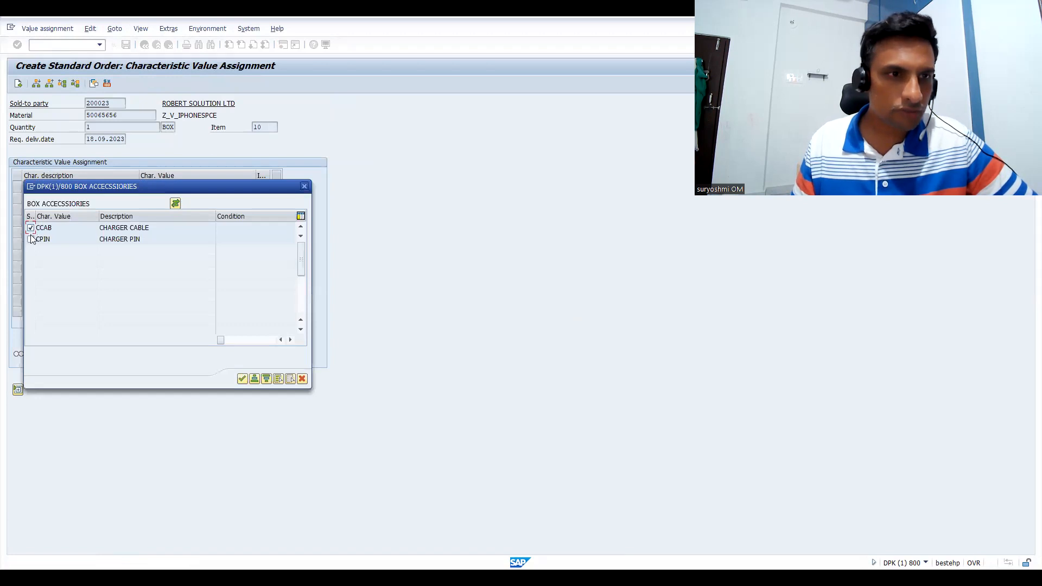
click(242, 378)
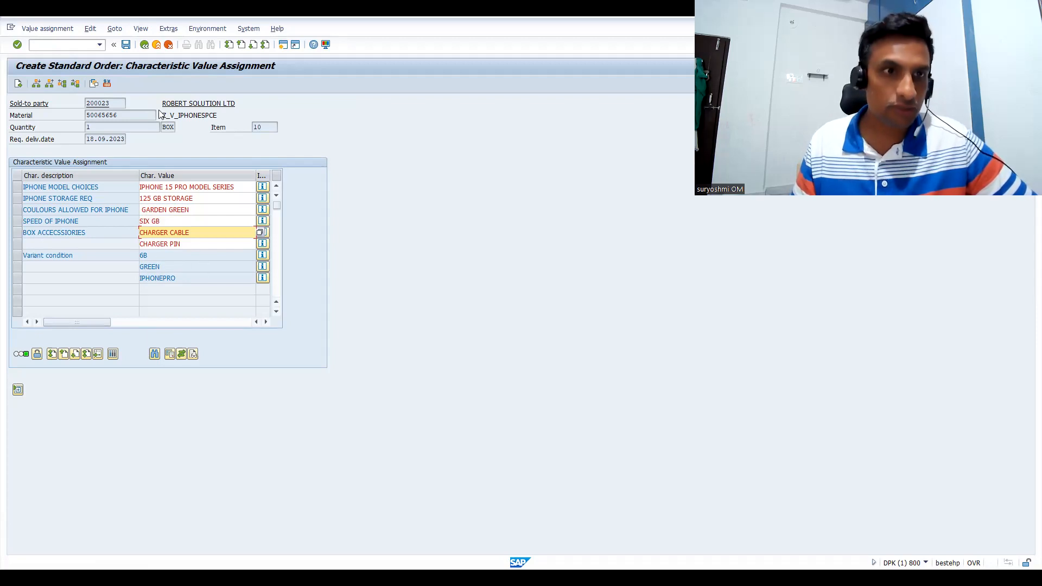
click(143, 46)
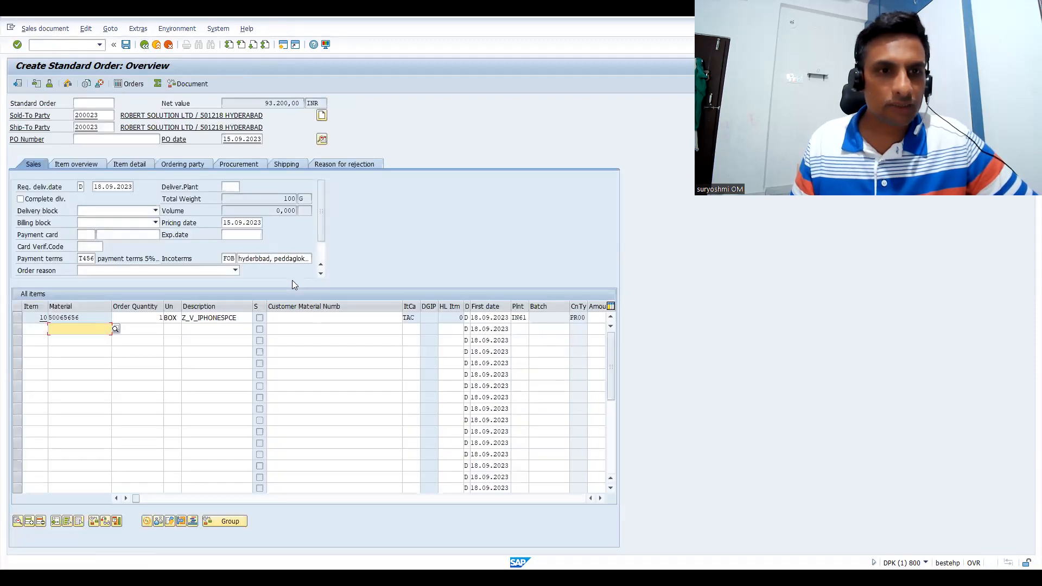
Review item 10's pricing conditions, checking the PR00 base price and the VA00 variant amounts, and return to the order overview
double_click(223, 319)
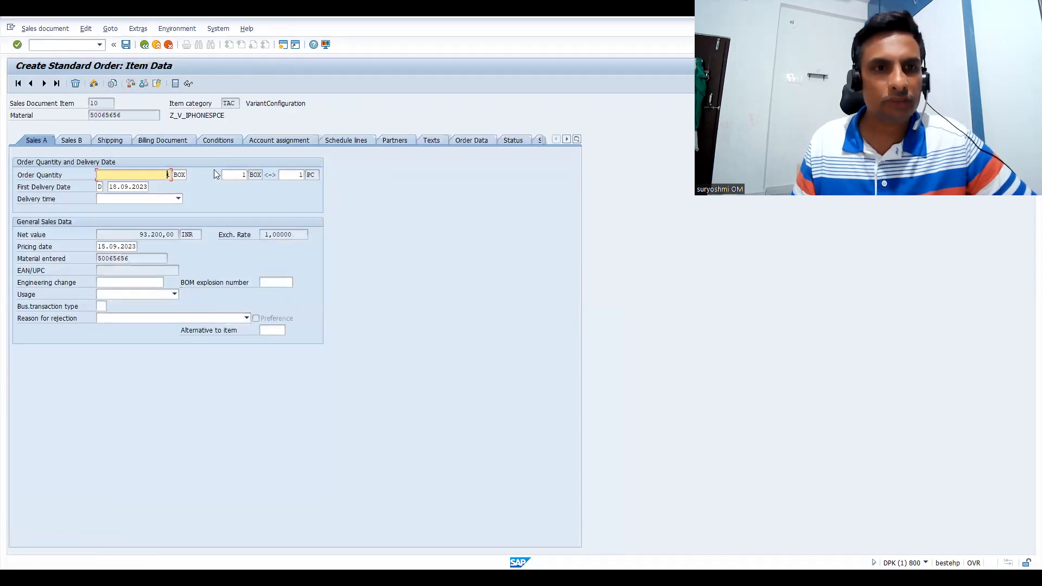
click(223, 140)
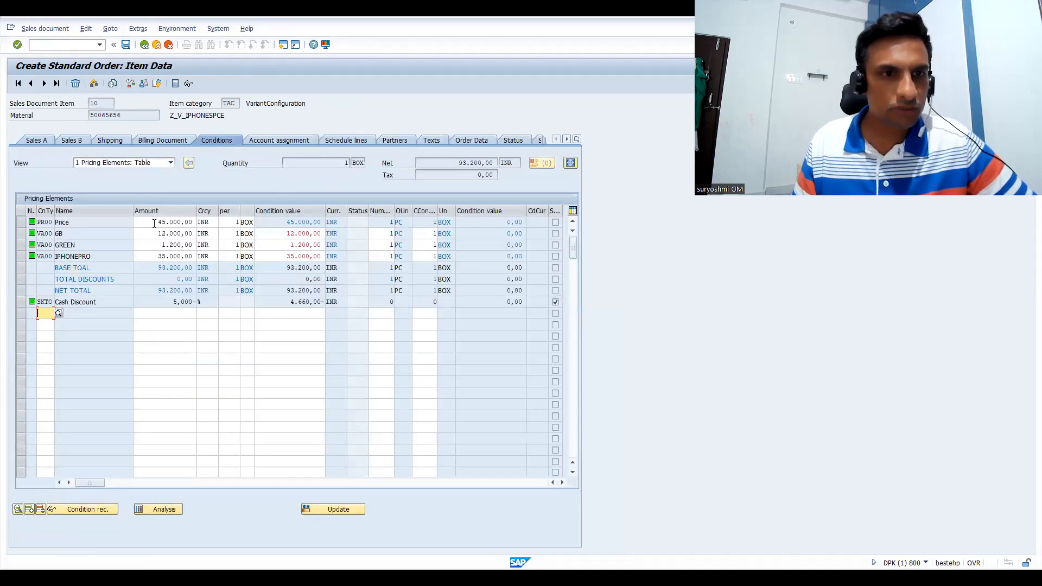
drag(157, 222, 206, 219)
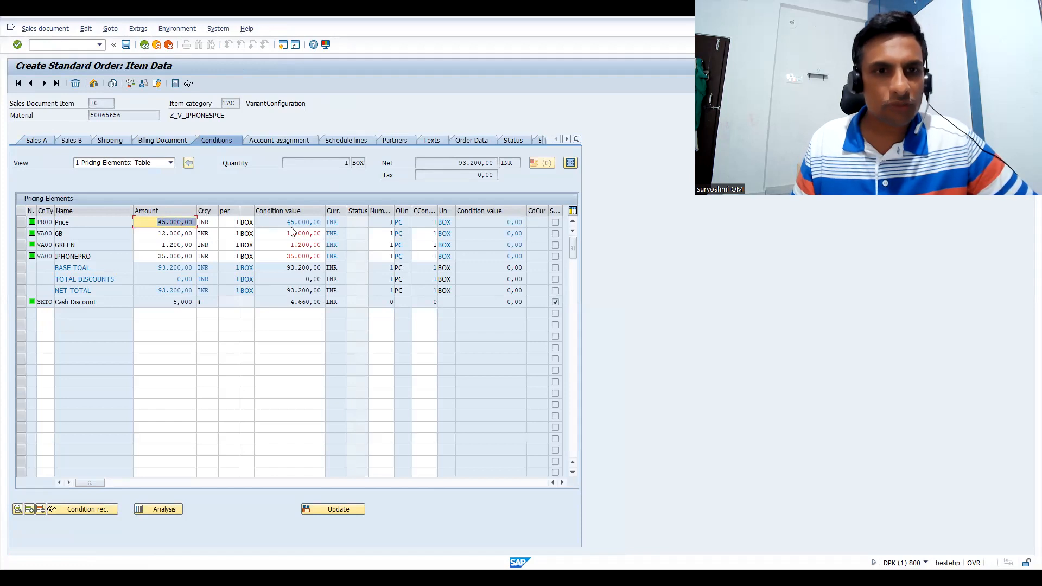
drag(153, 232, 213, 262)
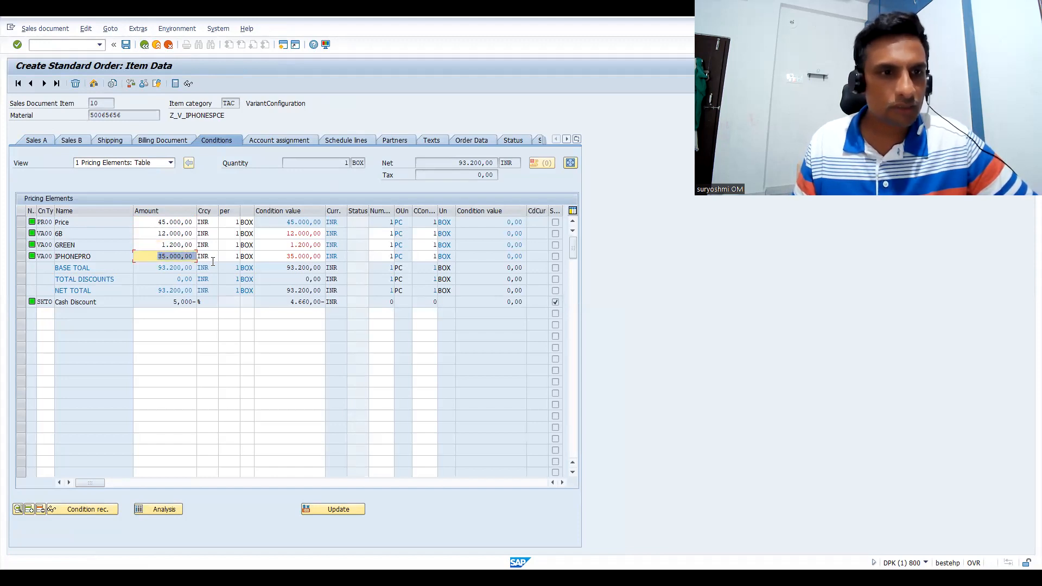
click(144, 45)
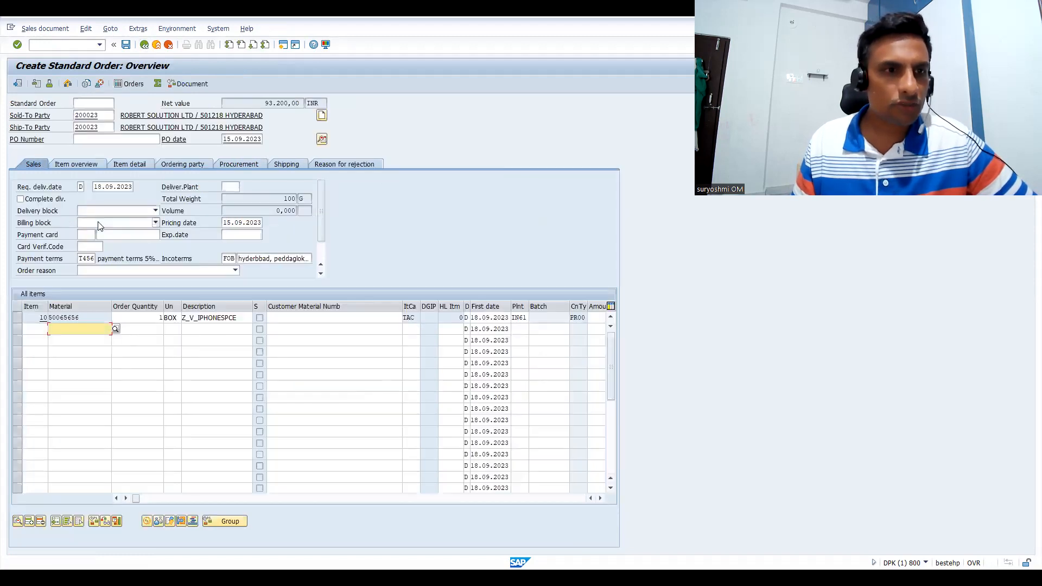
Add material 50065656 as a second order item and assign IPHONE 15 SERIES as its iPhone model
text(50065656)
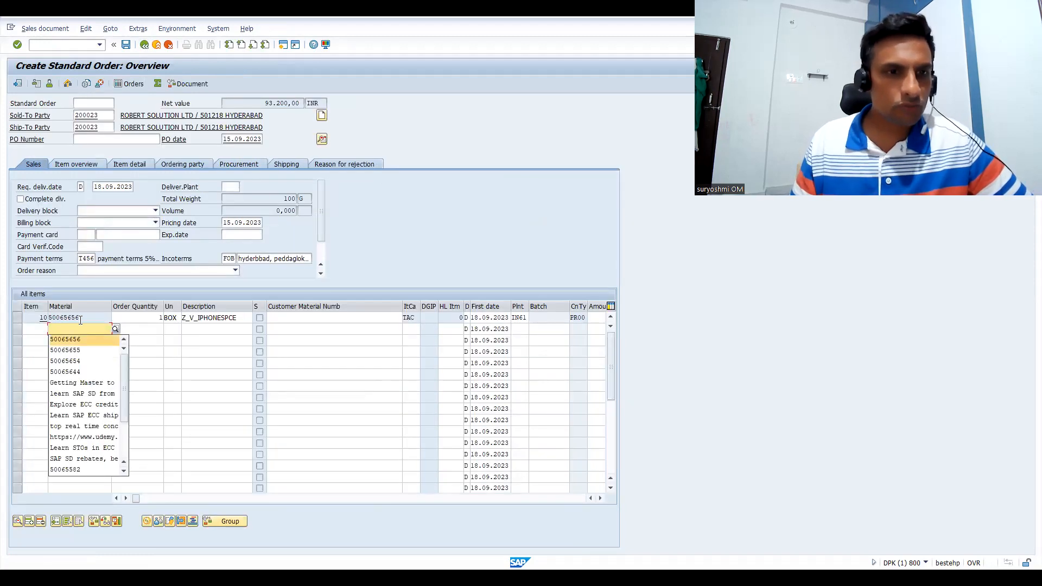
key(Return)
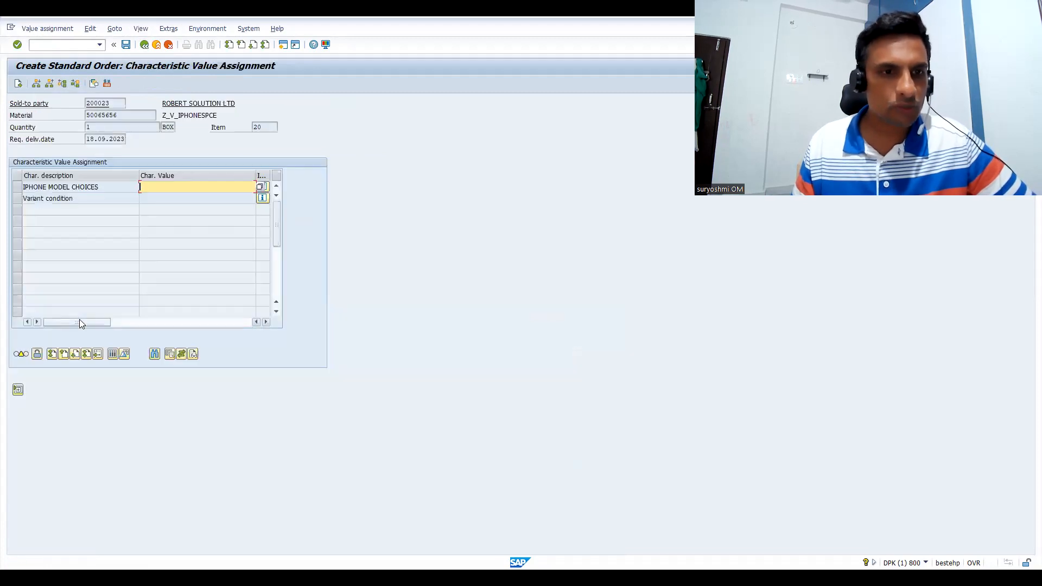
click(162, 190)
key(F4)
click(31, 239)
click(31, 241)
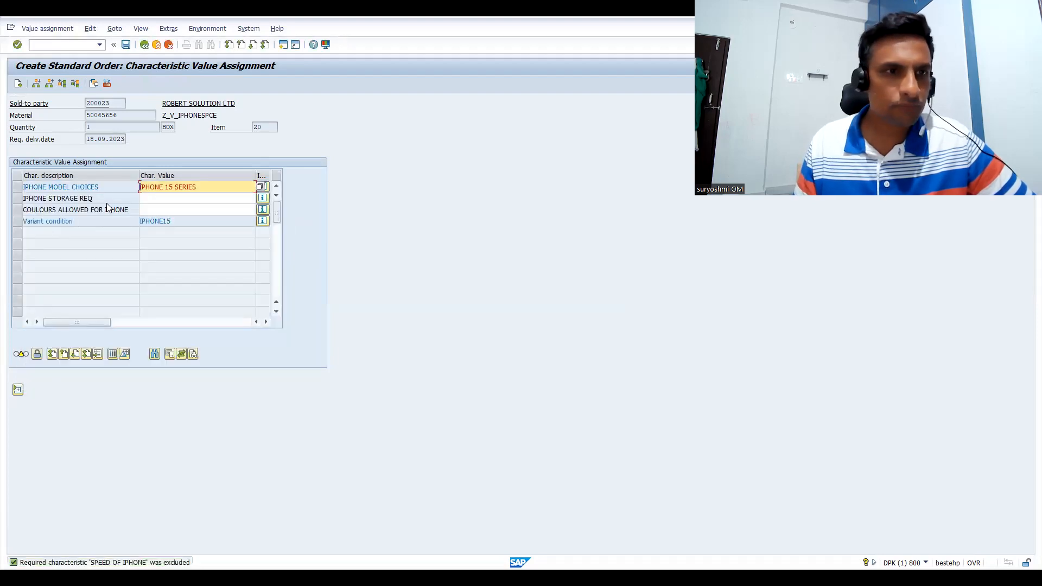
Assign 125 GB STORAGE as item 20's storage requirement and OCEAN BLUE as its colour
click(142, 200)
key(F4)
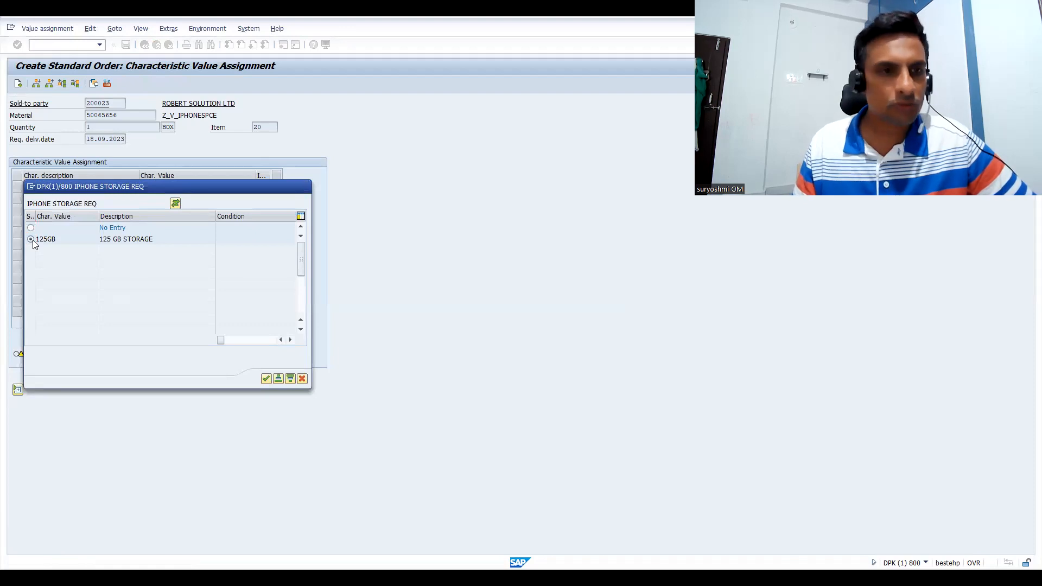
click(33, 239)
click(155, 213)
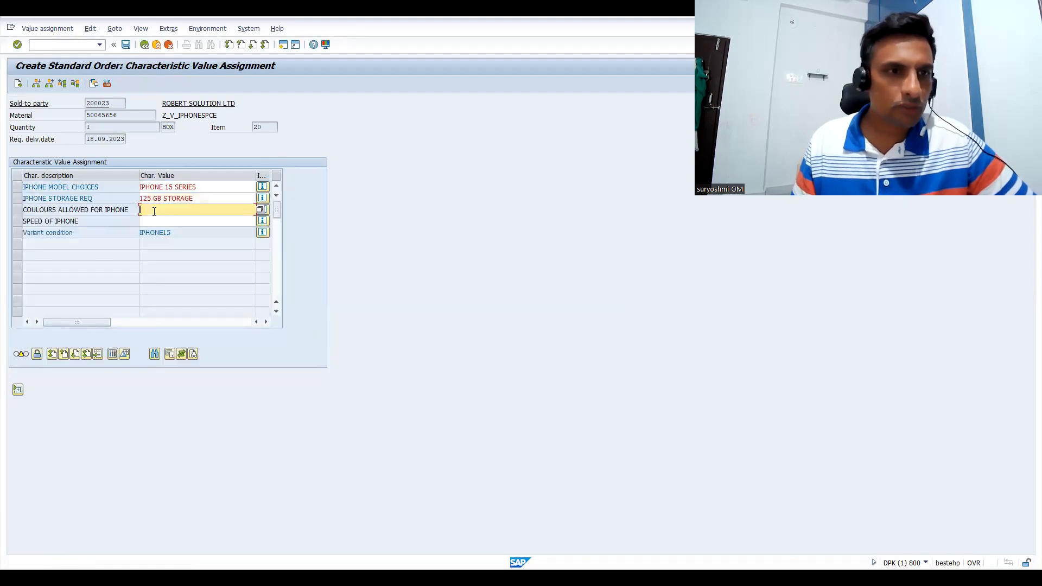
key(F4)
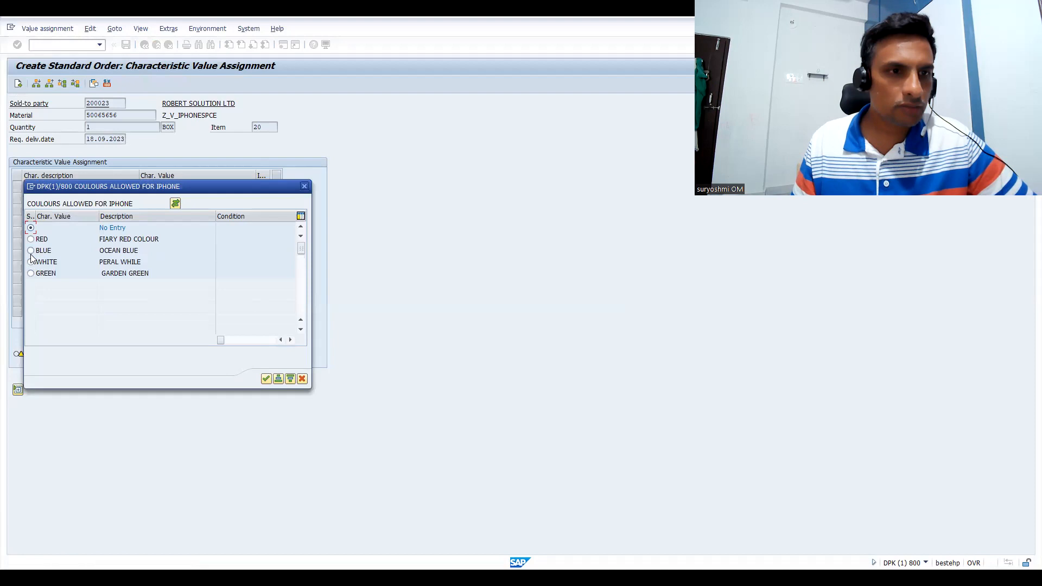
click(30, 251)
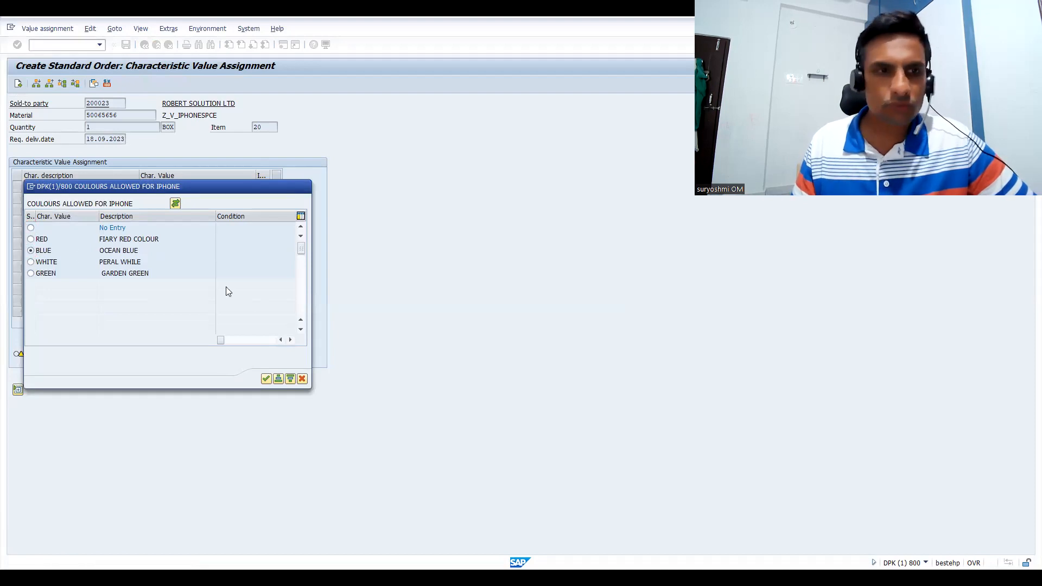
Assign FOUR GB as item 20's iPhone speed and CHARGER CABLE and CHARGER PIN as its box accessories
click(163, 221)
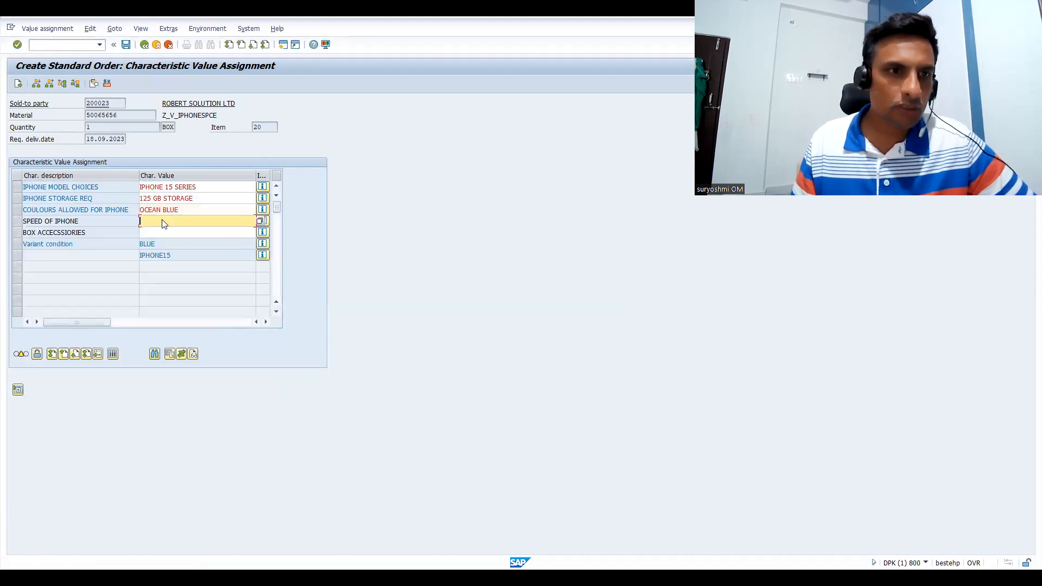
key(F4)
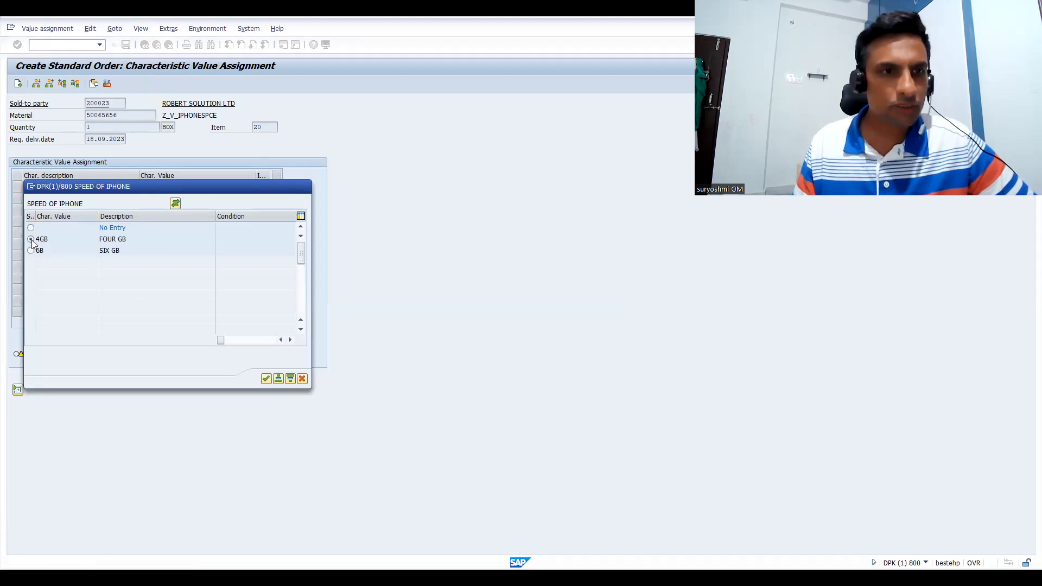
click(31, 239)
click(147, 234)
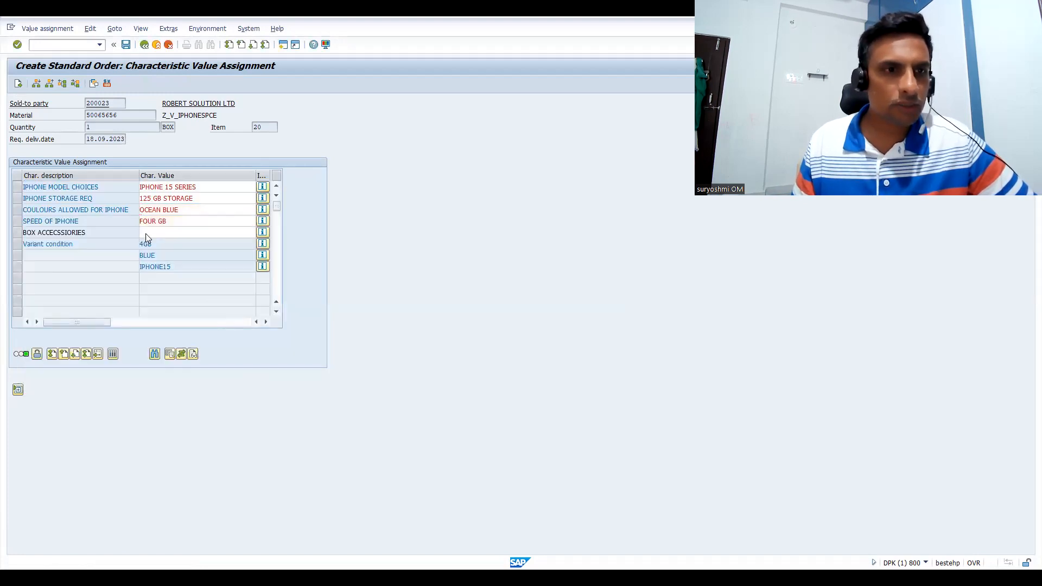
key(F4)
click(31, 228)
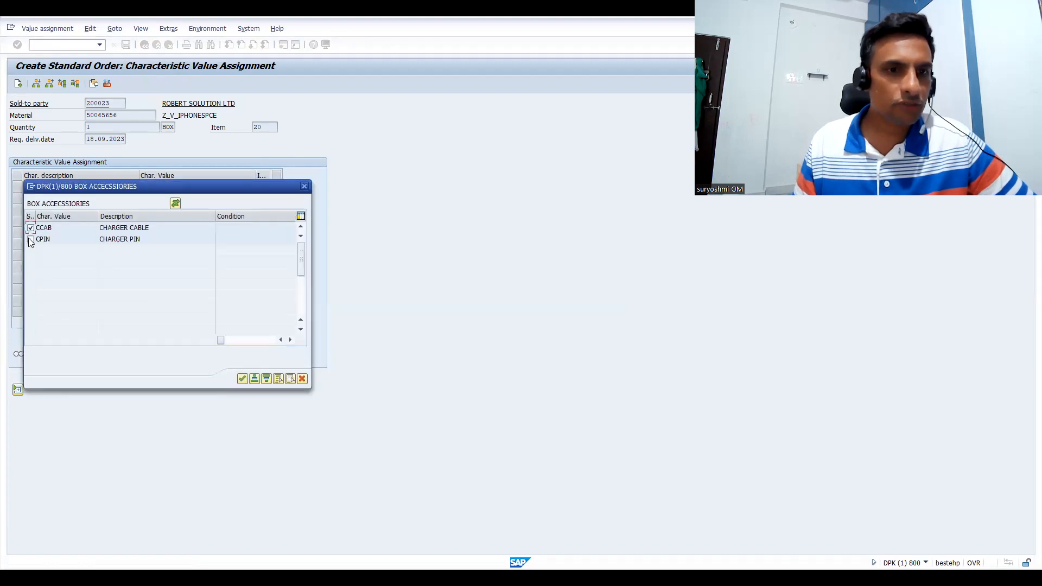
click(242, 380)
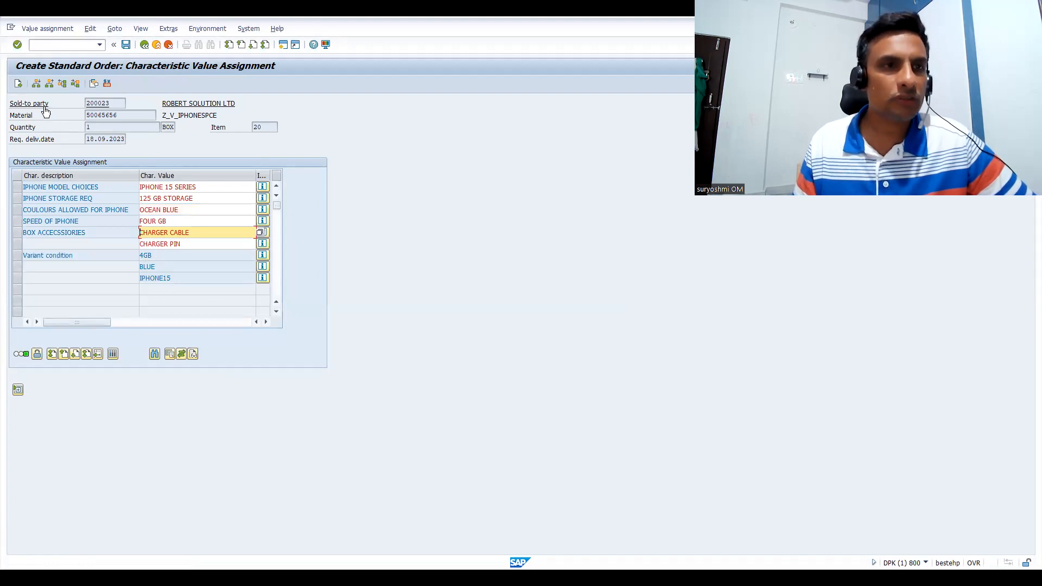
click(18, 84)
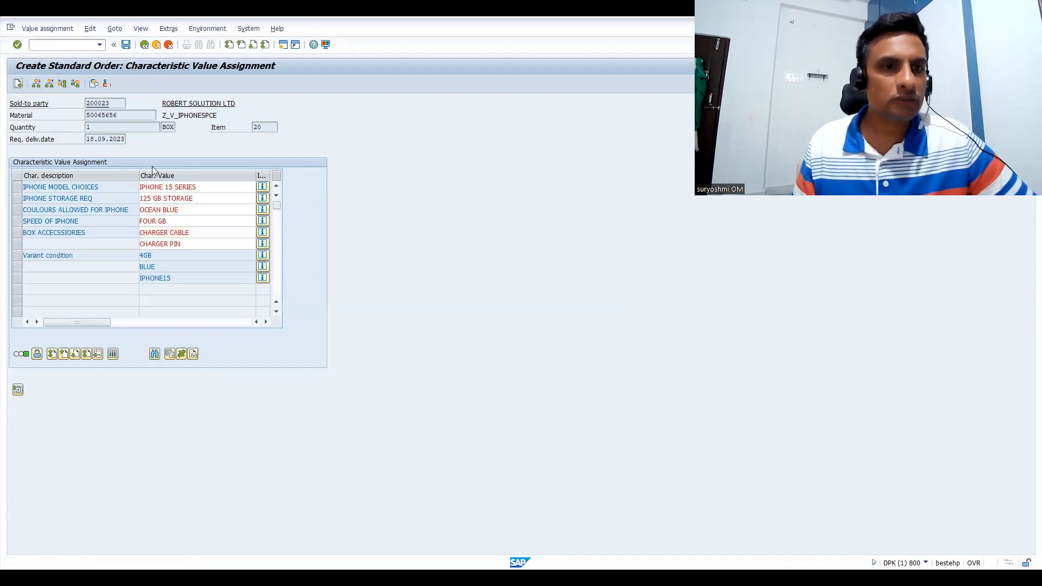
Review item 20's pricing conditions and net value, compare them with item 10's conditions, and return to the order overview
double_click(218, 331)
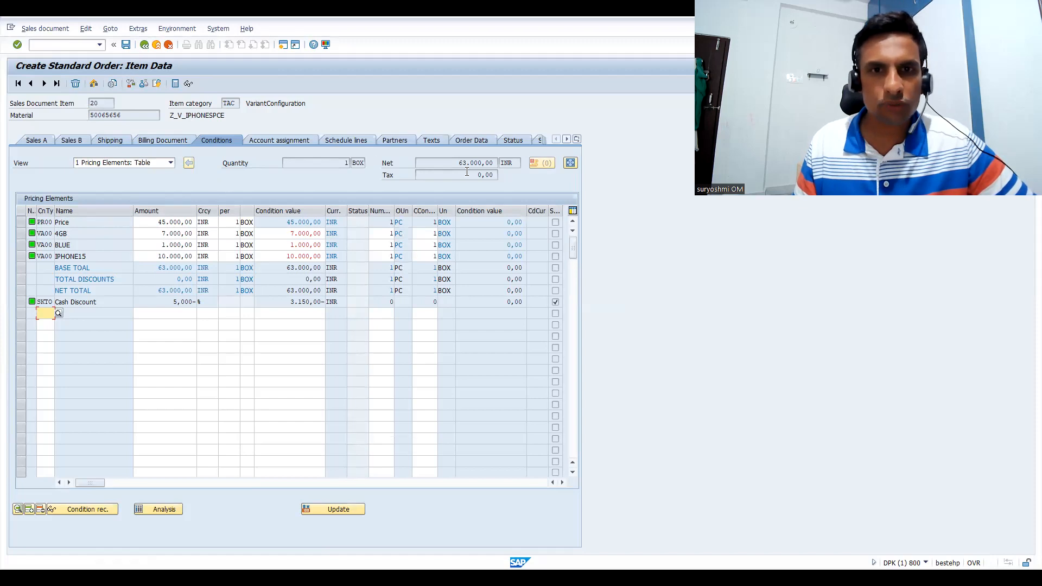
drag(456, 163, 503, 176)
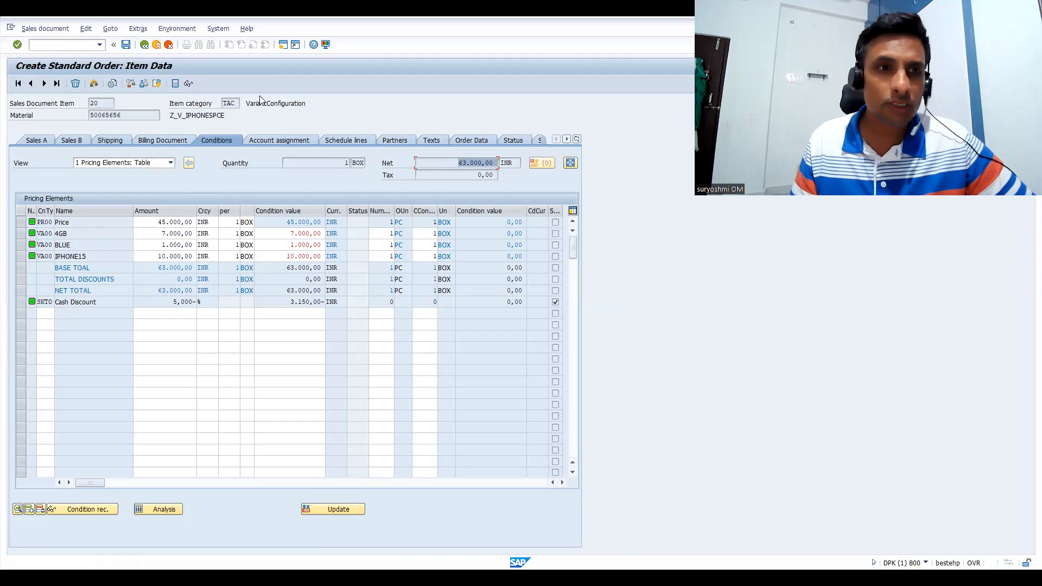
click(31, 84)
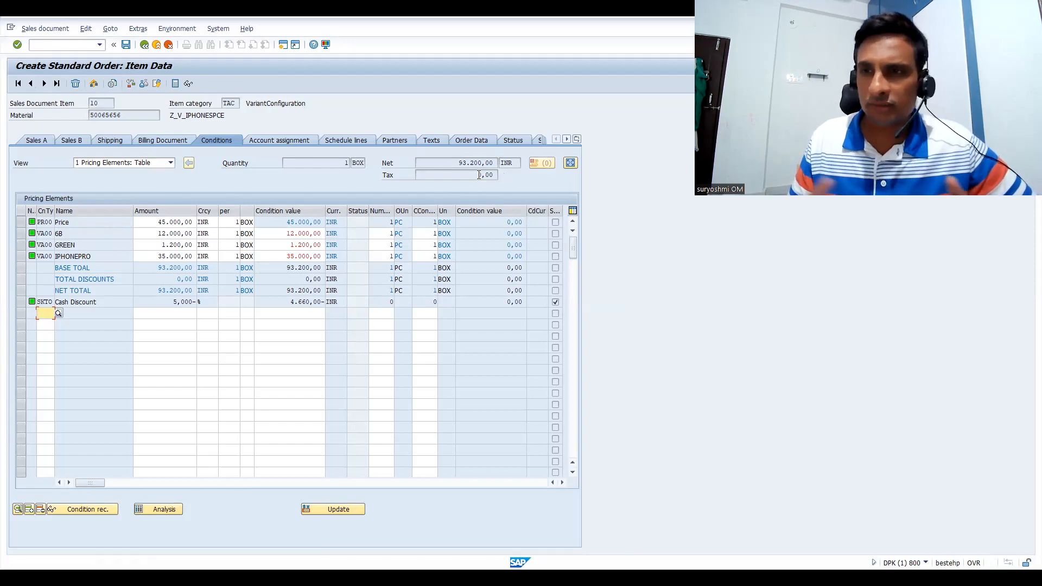
click(143, 45)
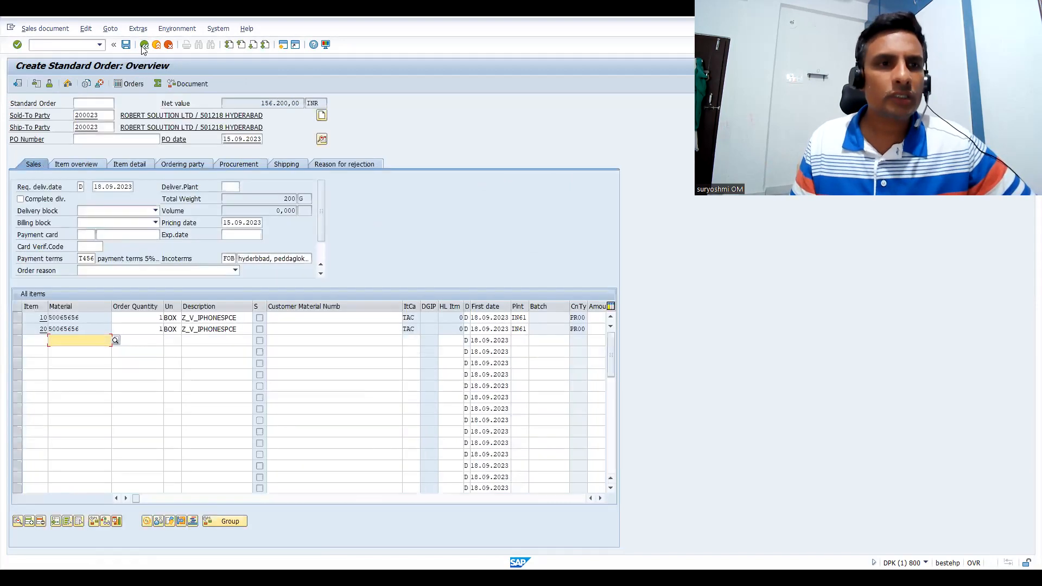
Run the incompletion check on the standard order and save the order with its two configured items
click(86, 28)
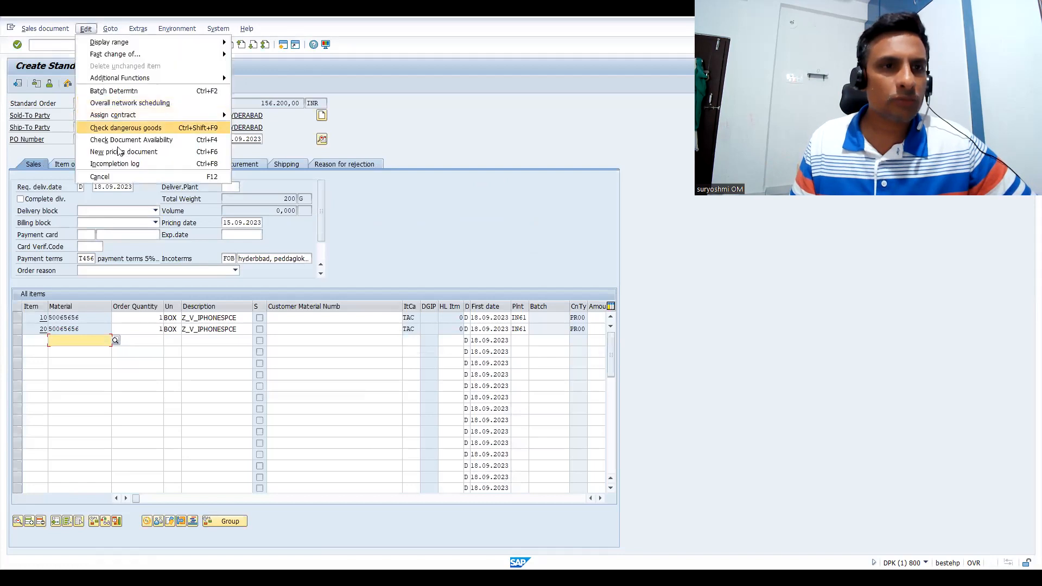
click(119, 160)
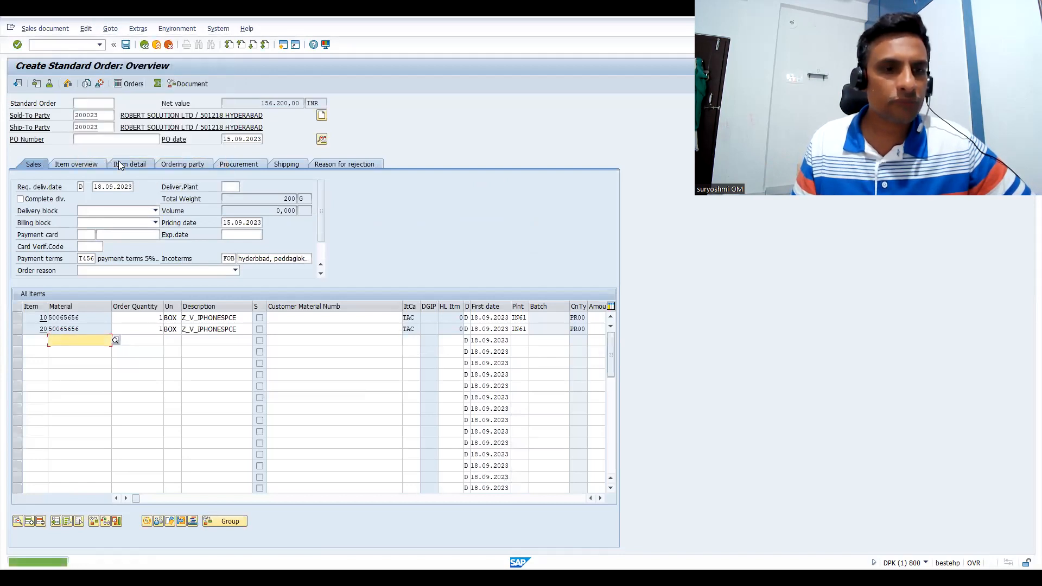
click(127, 47)
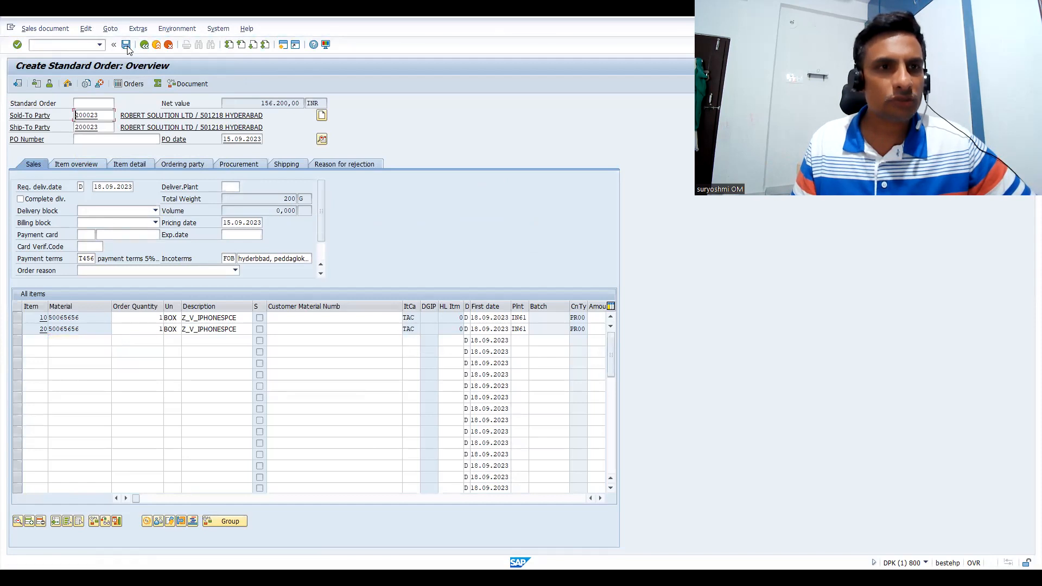
Create an outbound delivery in VL01N for the saved sales order, using shipping point IN66
click(72, 43)
text(/NVL01N)
key(Return)
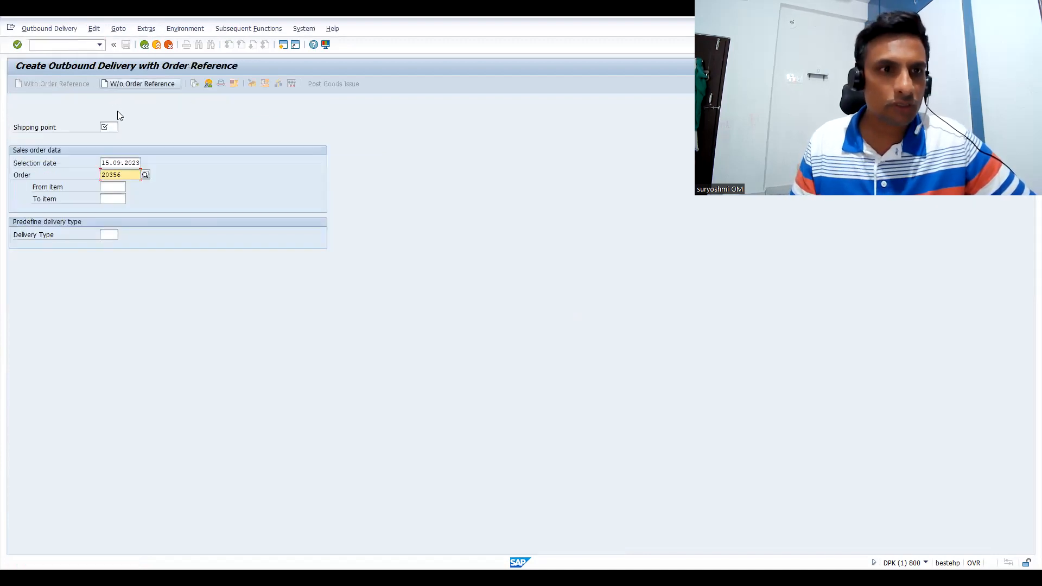
click(107, 128)
key(Return)
click(101, 164)
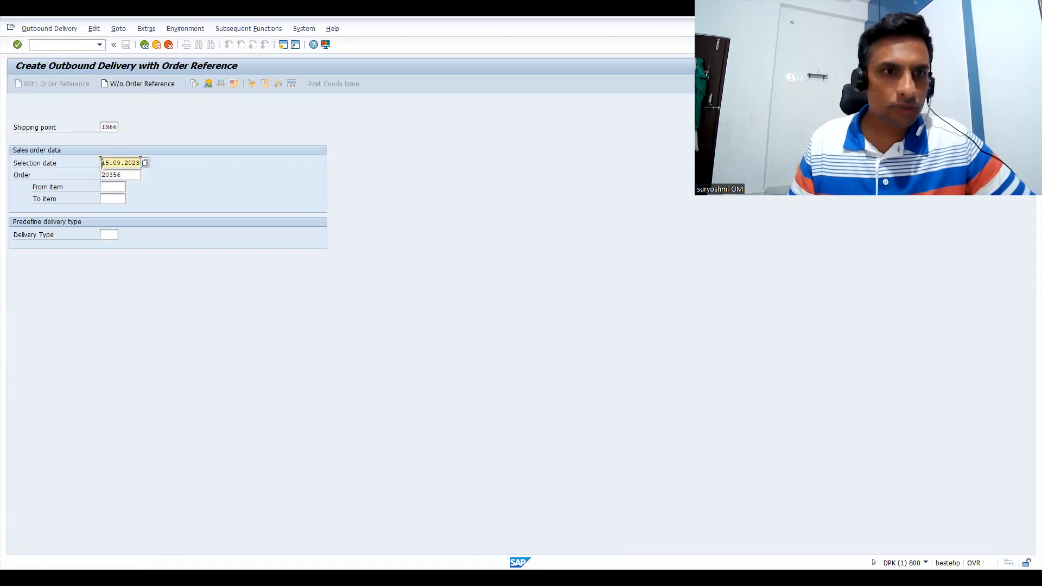
key(Return)
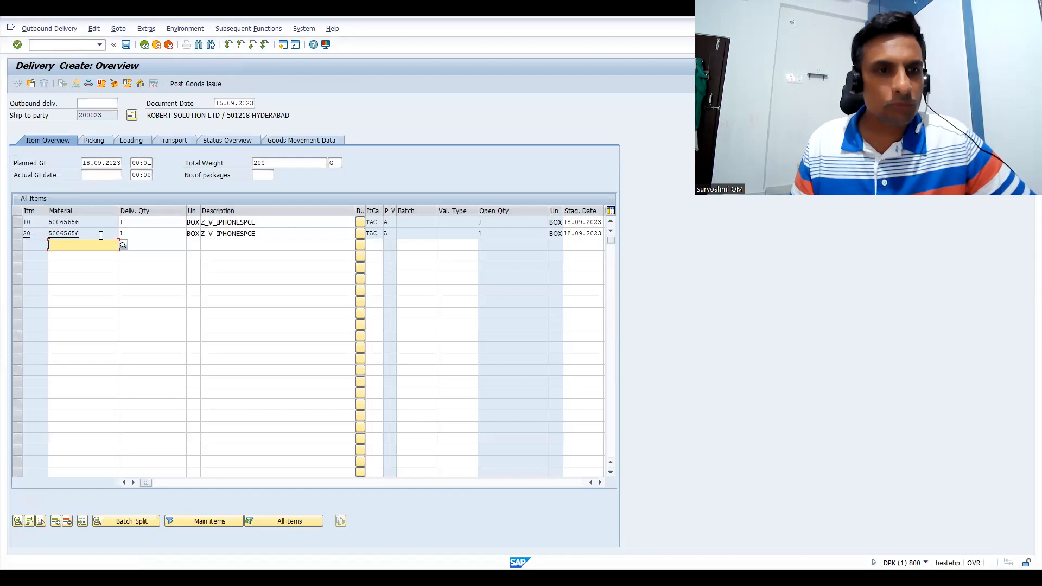
Set the storage location of delivery items 10 and 20 to SALE in the picking data
click(87, 142)
click(146, 223)
key(space)
key(Down)
key(Return)
key(Down)
key(space)
key(Down)
key(Return)
Set the picked quantity of items 10 and 20 to 1 and post the goods issue
click(271, 222)
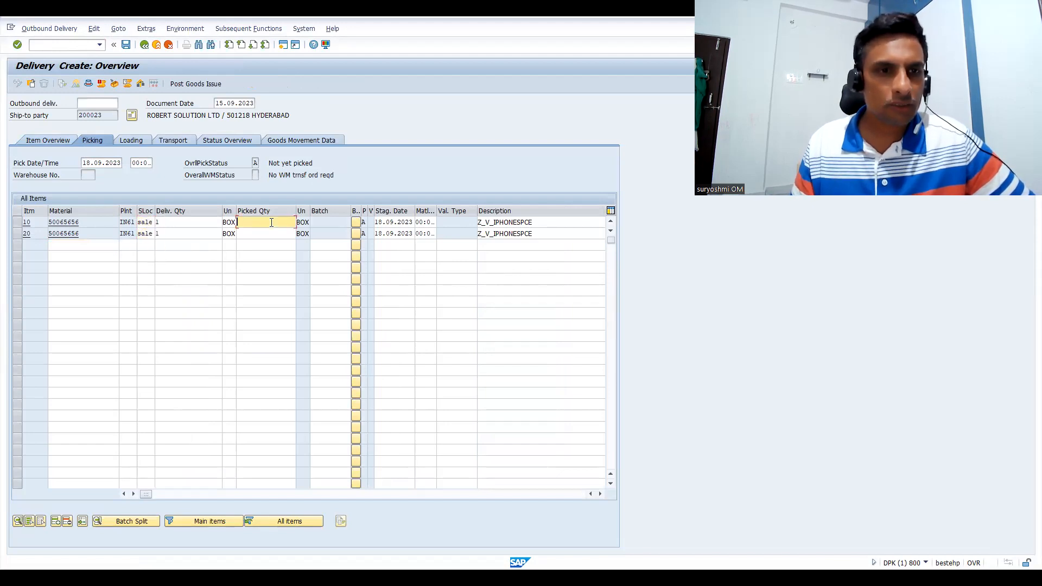
text(1)
click(265, 234)
click(257, 234)
text(1)
key(Return)
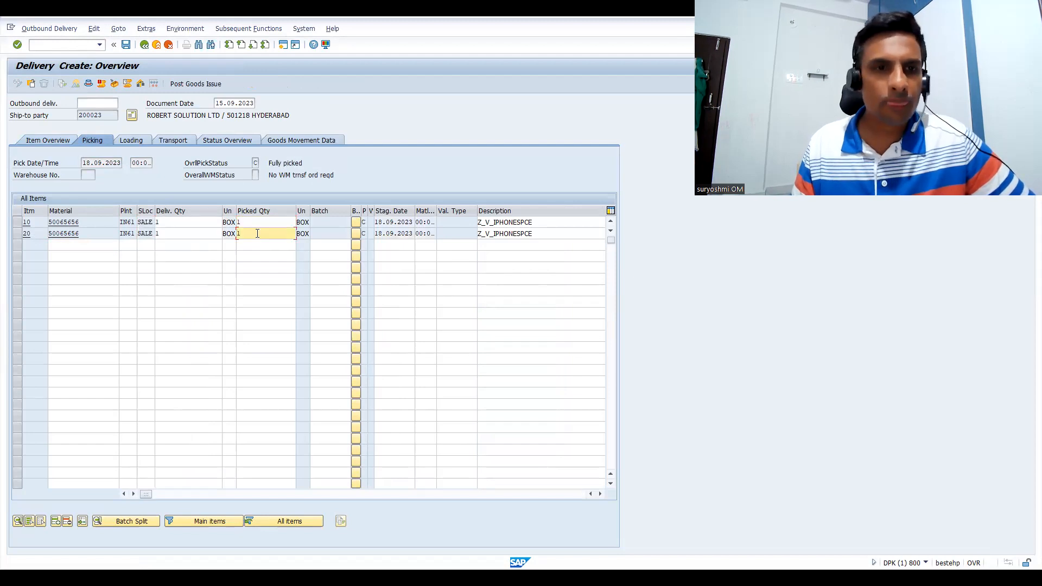
click(193, 87)
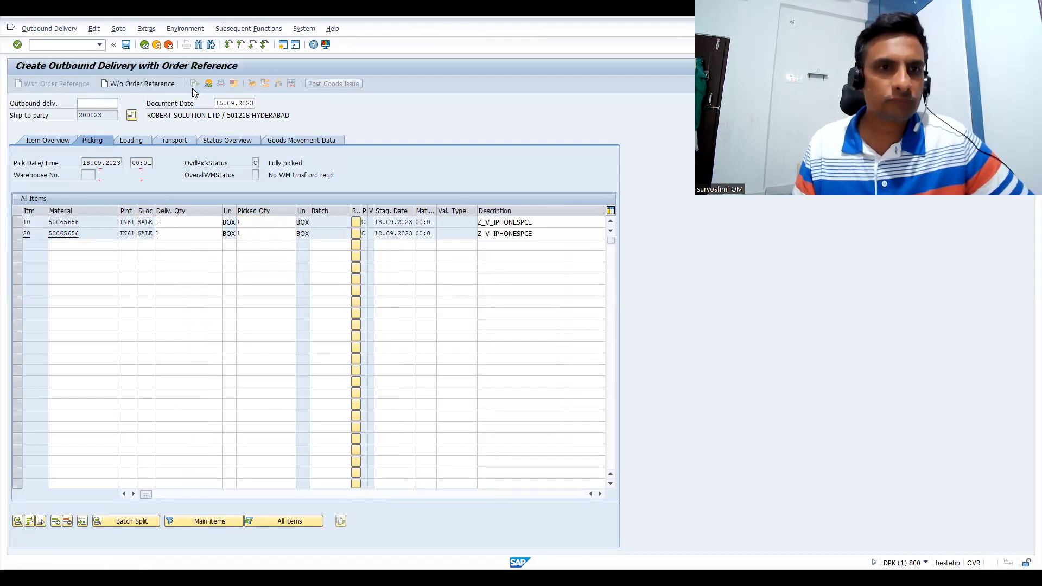
Create the F2 invoice for the delivery in VF01 and save it
click(56, 45)
text(/NVF01)
key(Return)
key(Return)
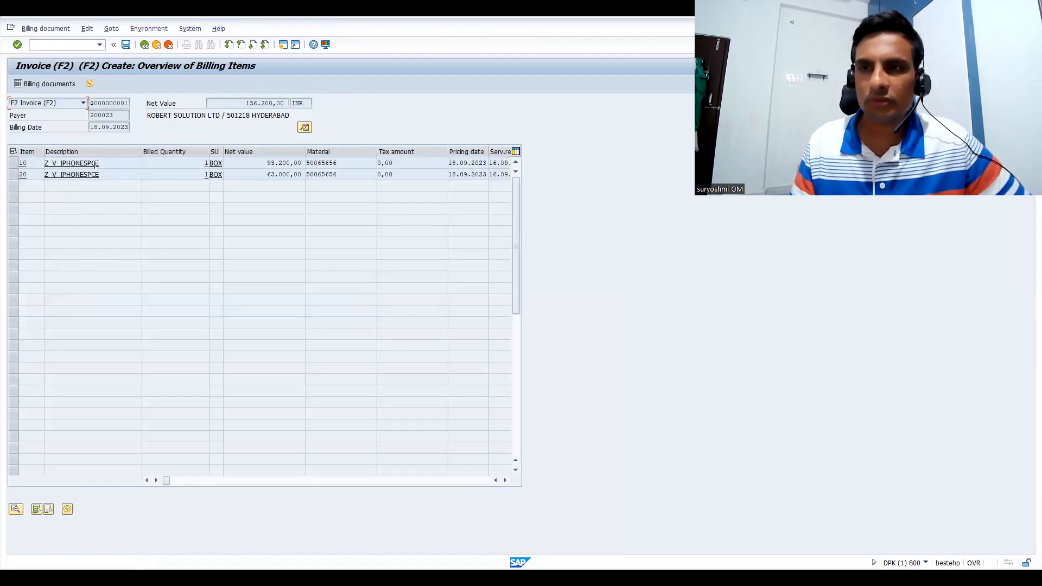
click(125, 45)
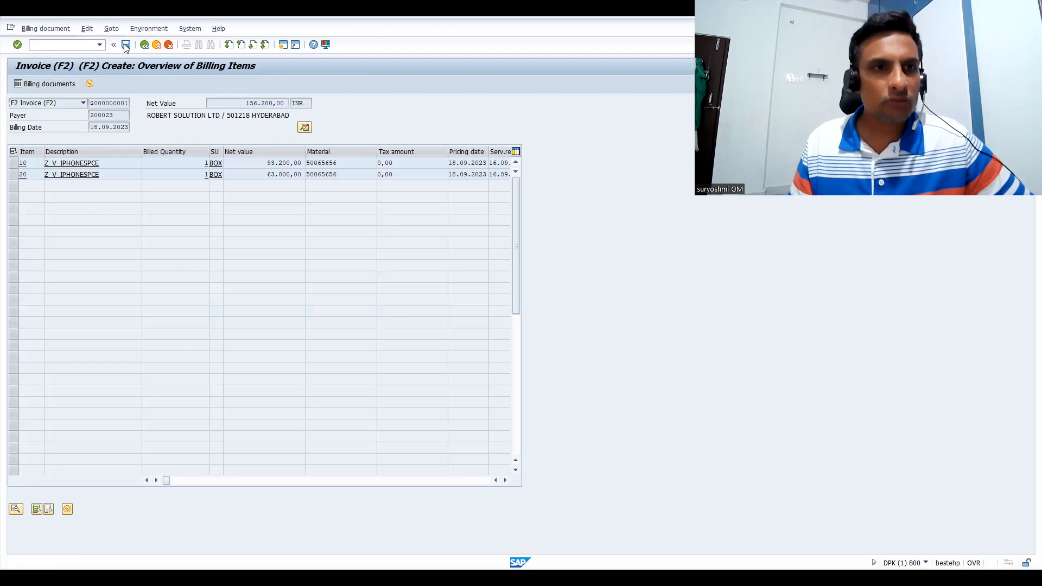
Release the saved billing document to accounting in VF02 and display its accounting document
click(58, 45)
text(/NVF02)
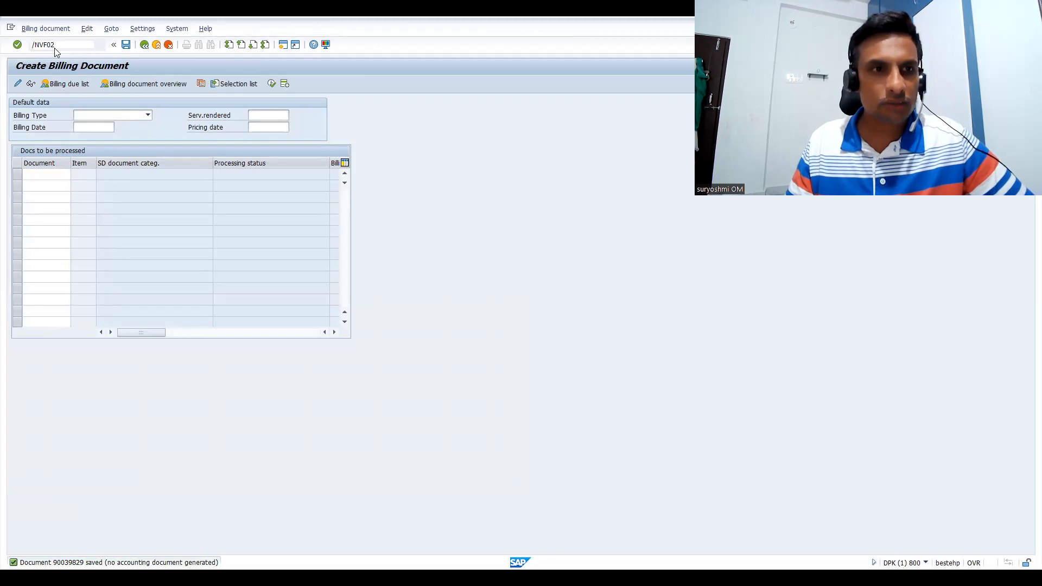
key(Return)
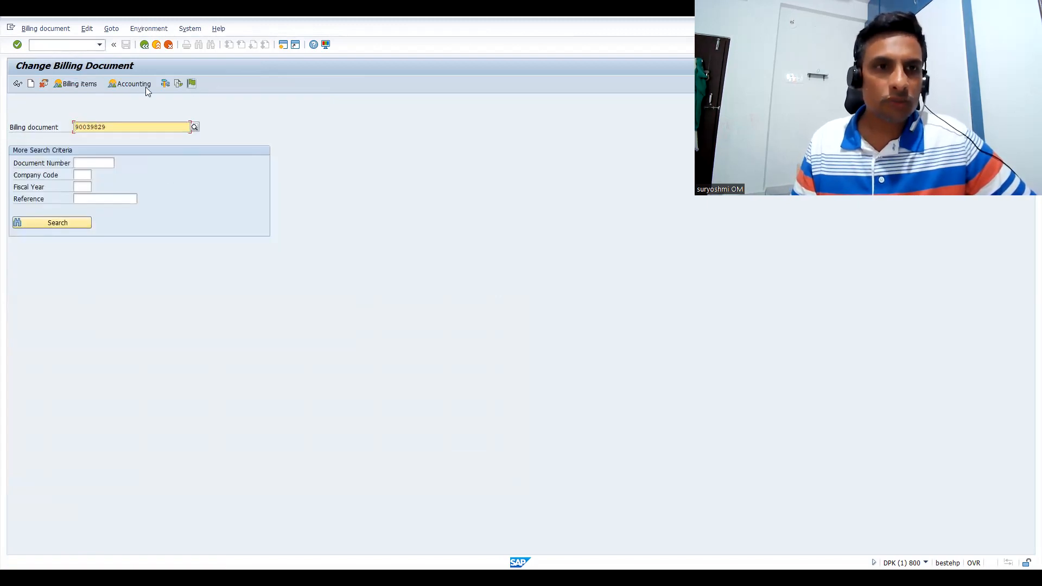
click(192, 85)
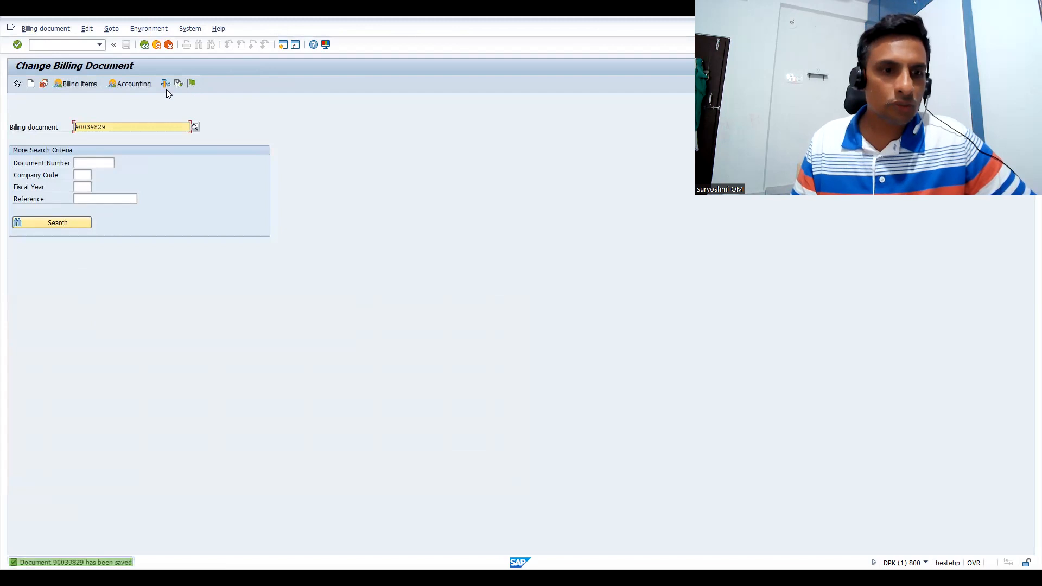
click(145, 85)
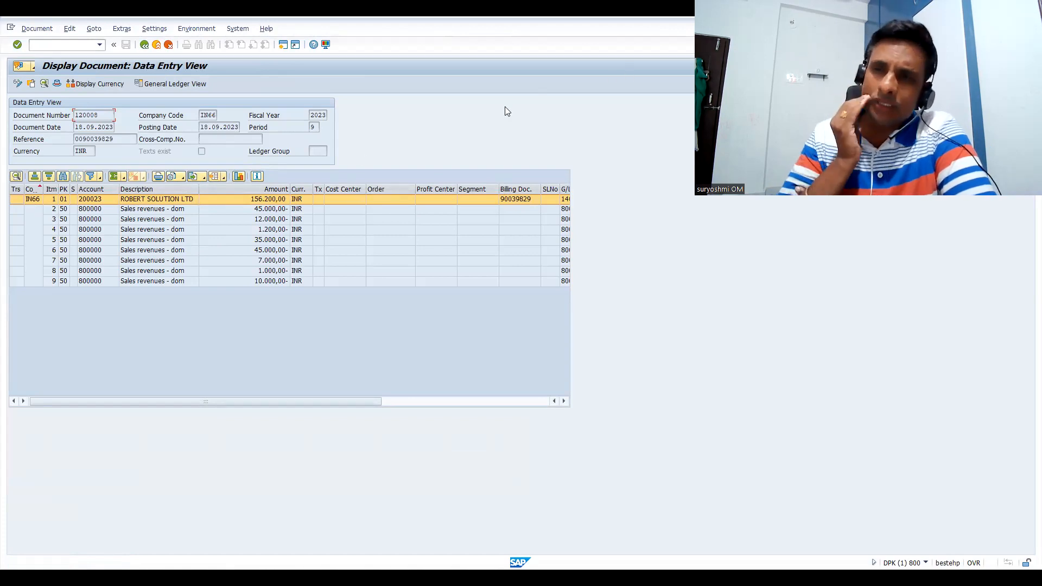
Open characteristic Z_IPHONE_STORAGE for changing in CT04
click(82, 45)
text(/NCT04)
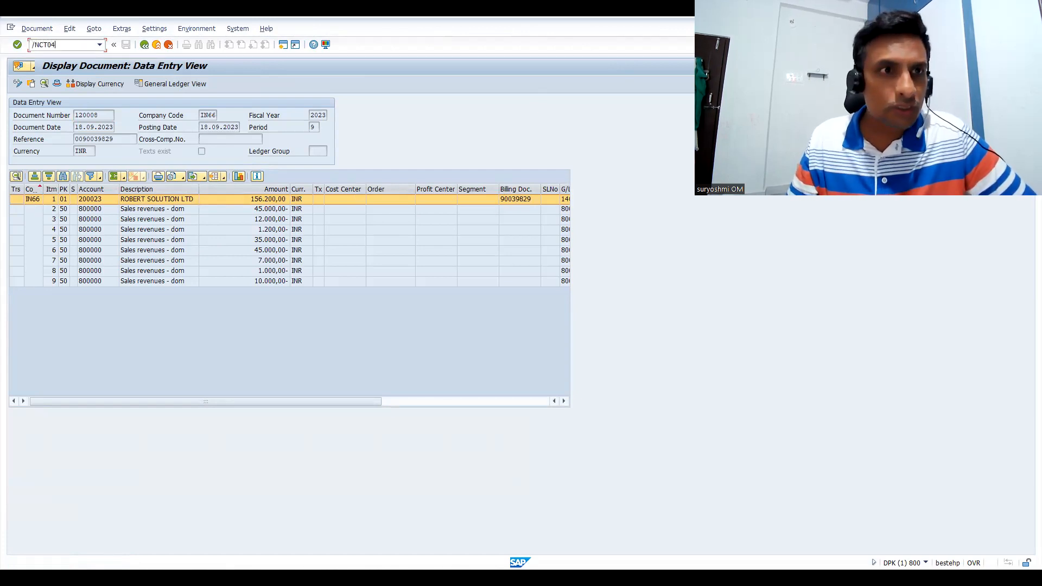
key(Return)
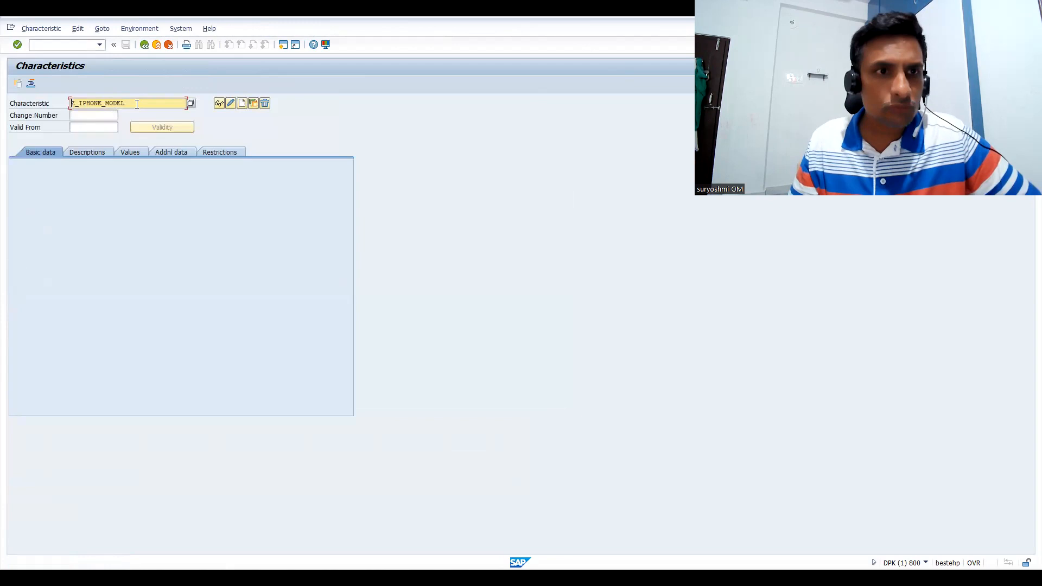
drag(135, 103, 3, 103)
key(BackSpace)
key(Down)
key(Down)
key(Down)
key(Down)
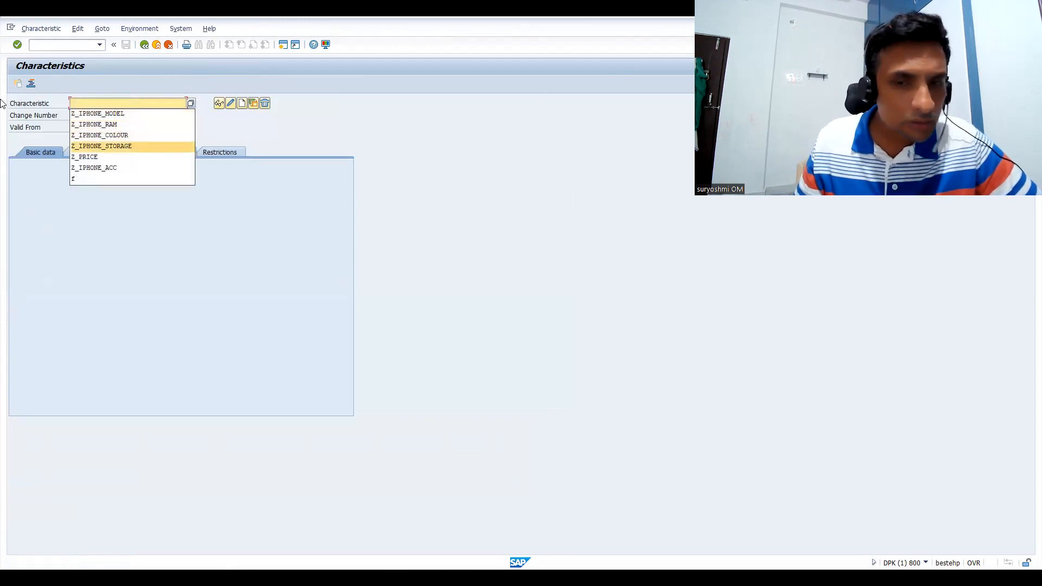
key(Return)
key(Return)
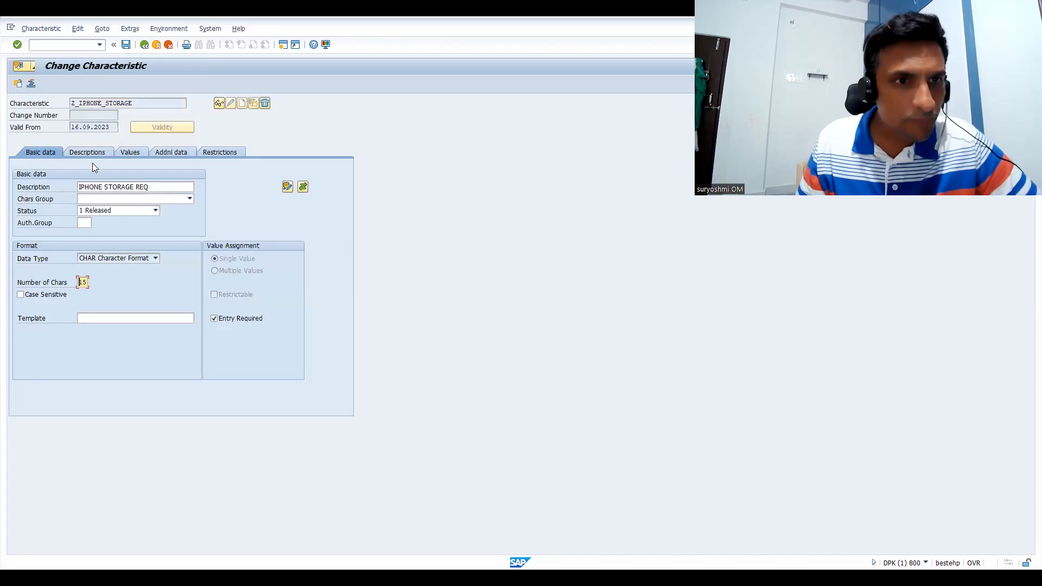
Examine the source code of the IPHONE_STORAGE_PRECON dependency assigned to the 256GB value, and leave the characteristic without saving
click(131, 153)
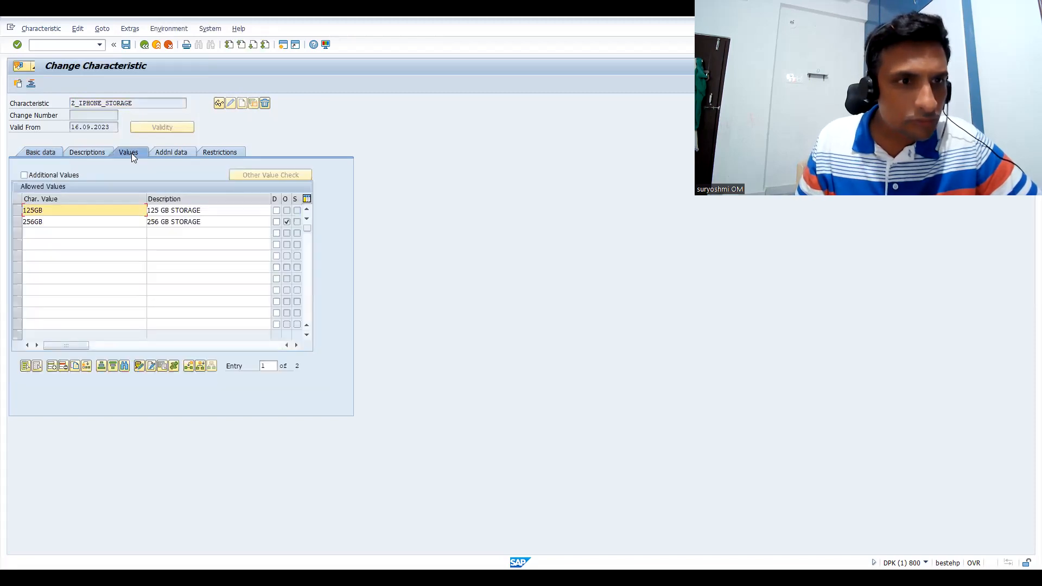
click(16, 221)
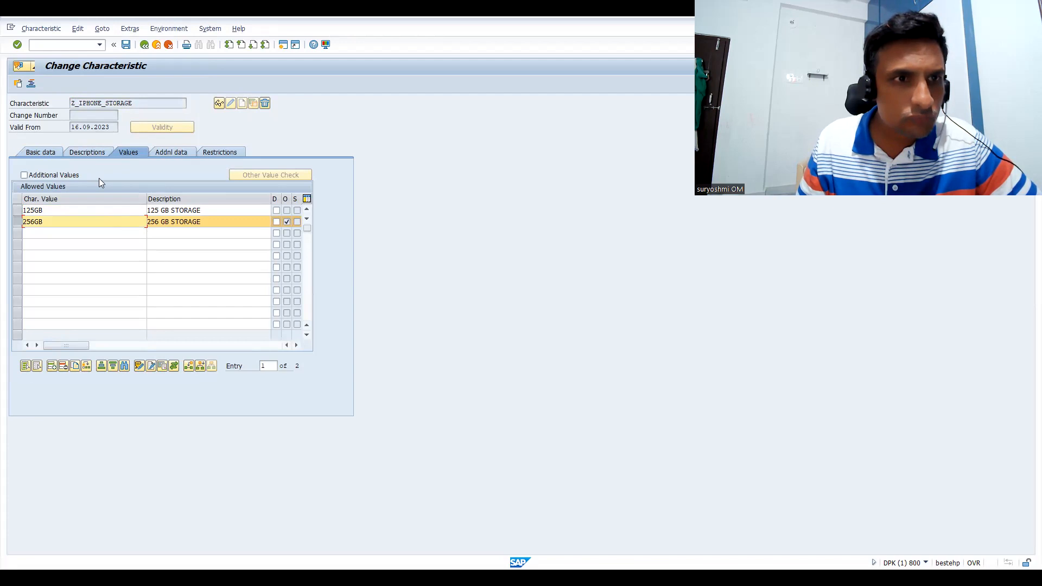
click(174, 366)
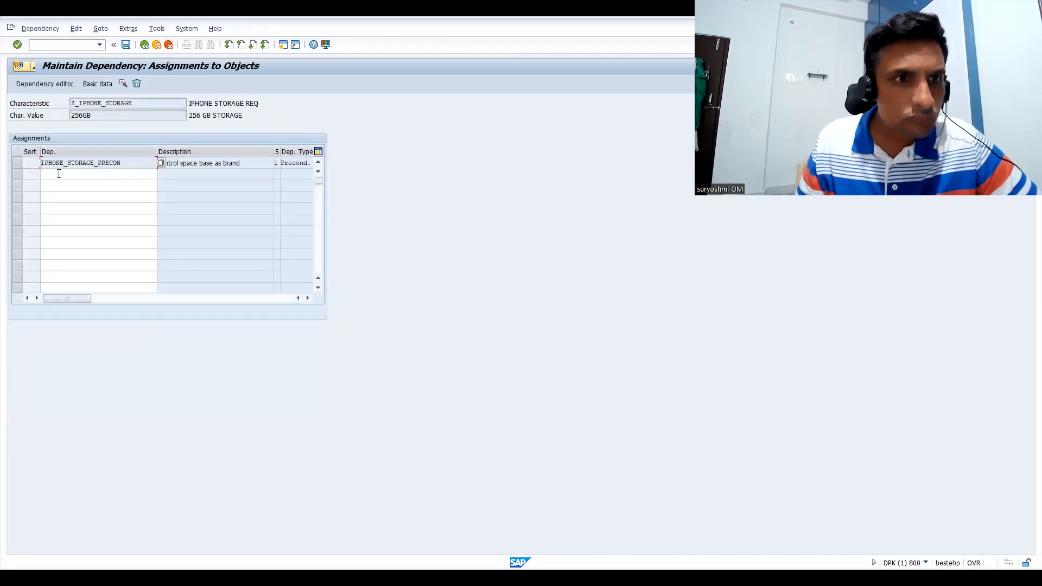
click(15, 163)
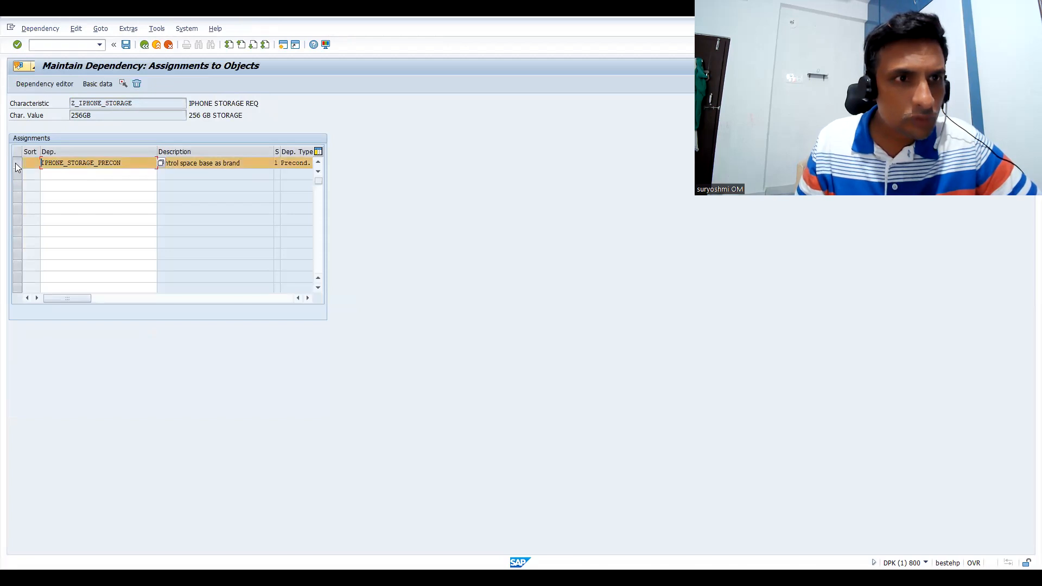
click(45, 84)
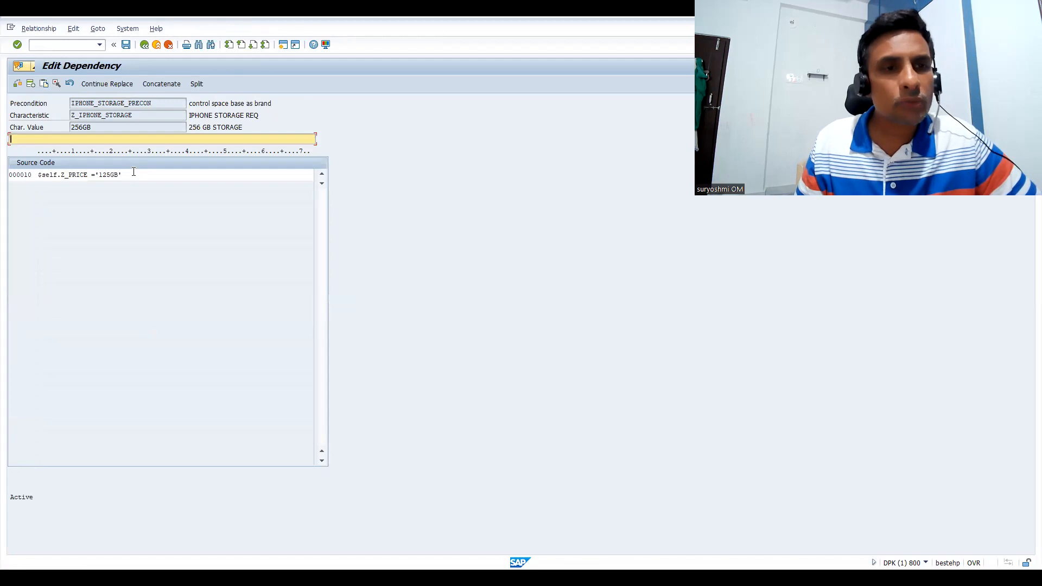
click(134, 172)
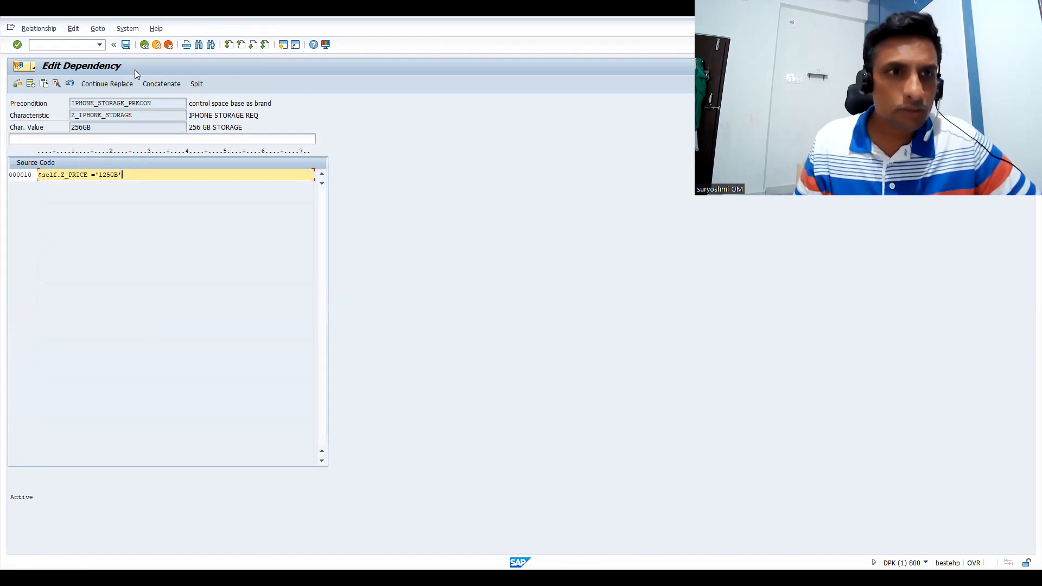
click(144, 44)
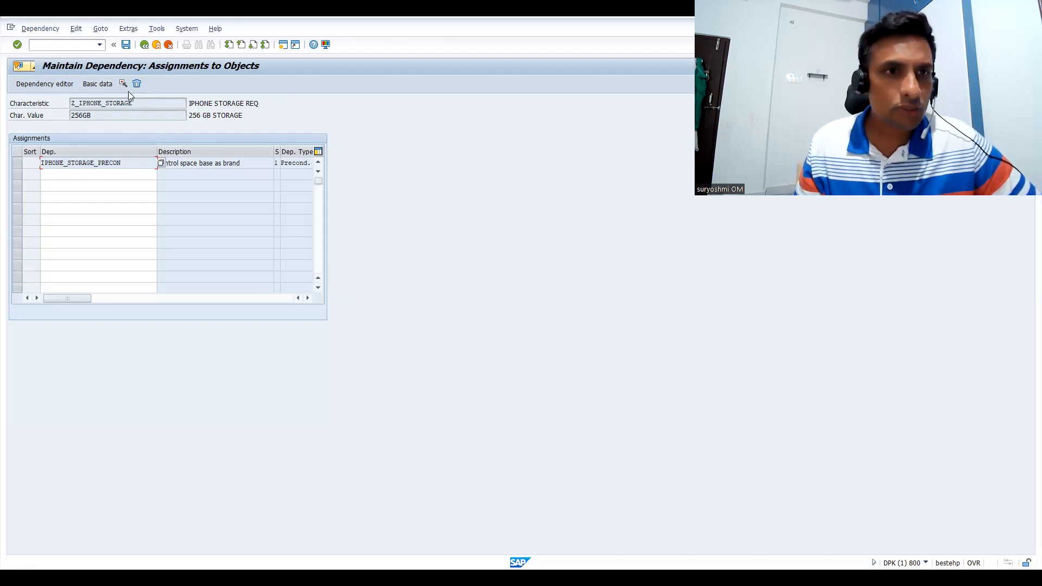
click(142, 46)
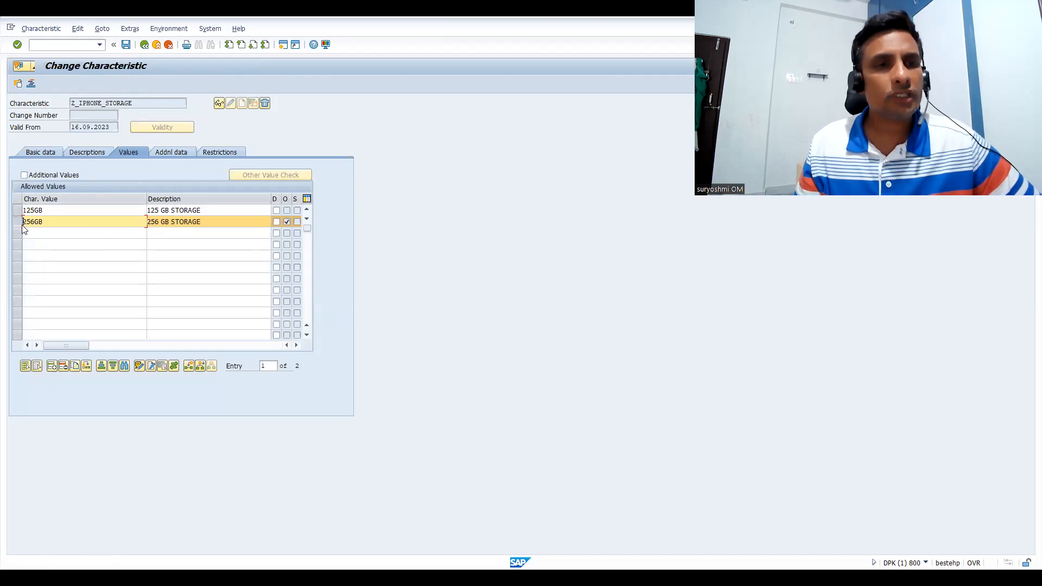
click(142, 47)
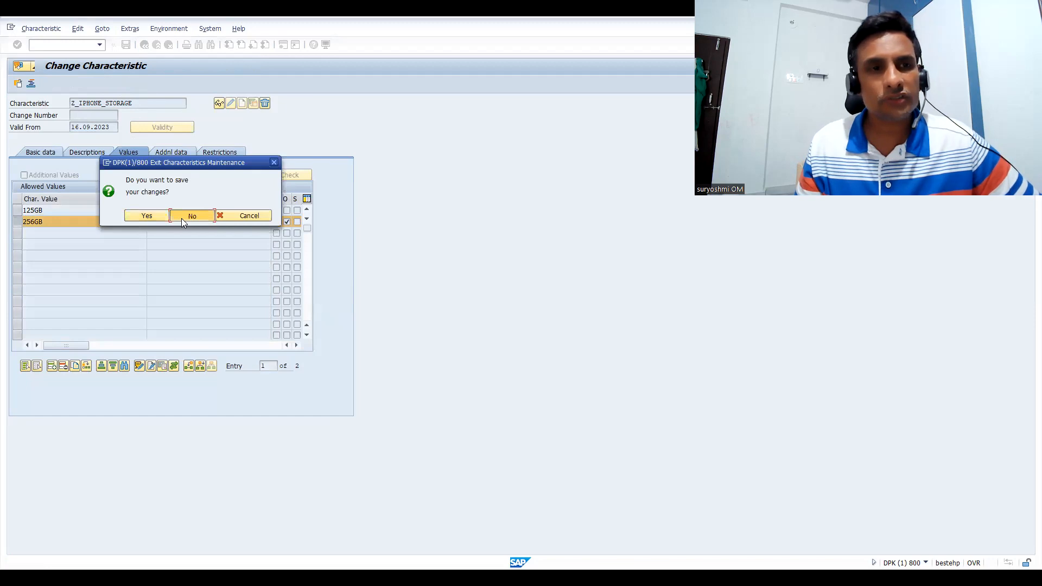
click(181, 216)
text(/NVA01)
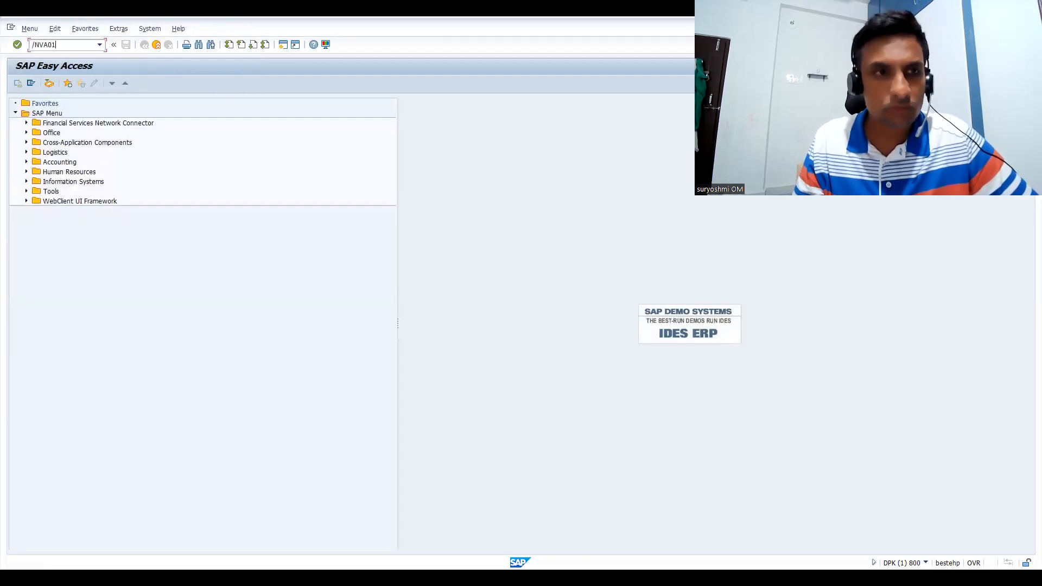
key(Return)
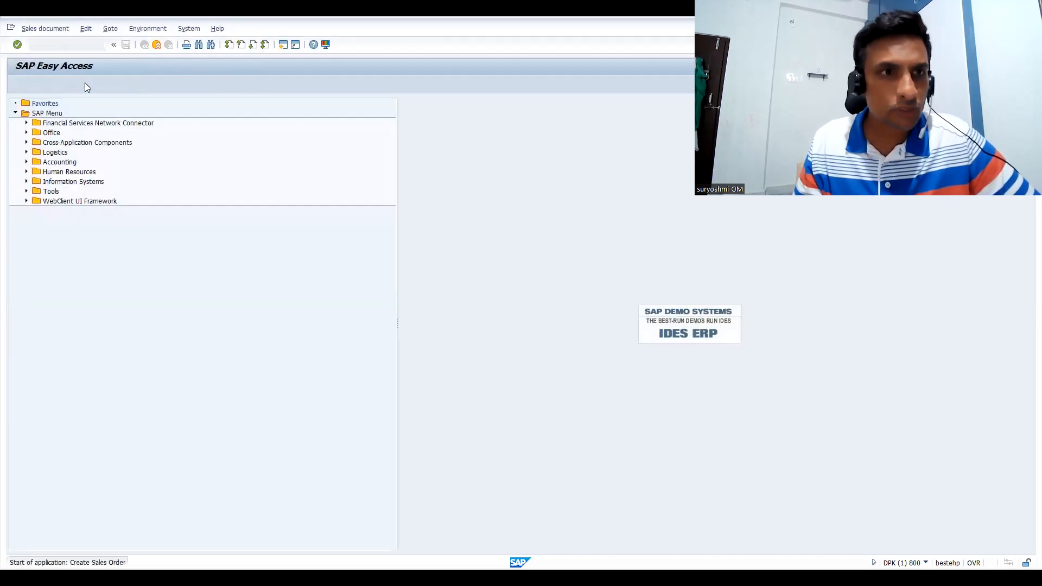
key(Return)
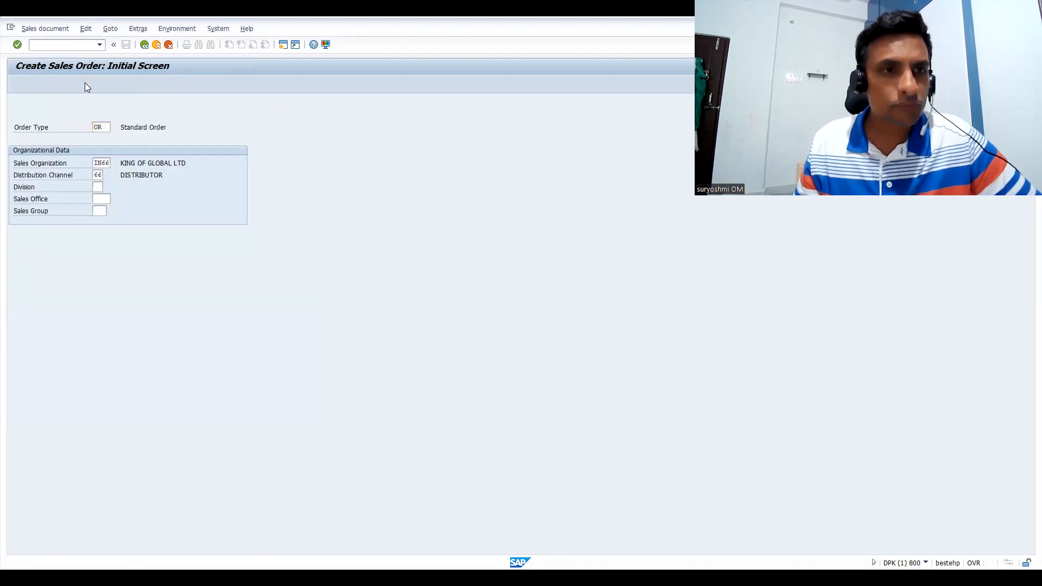
text(200023)
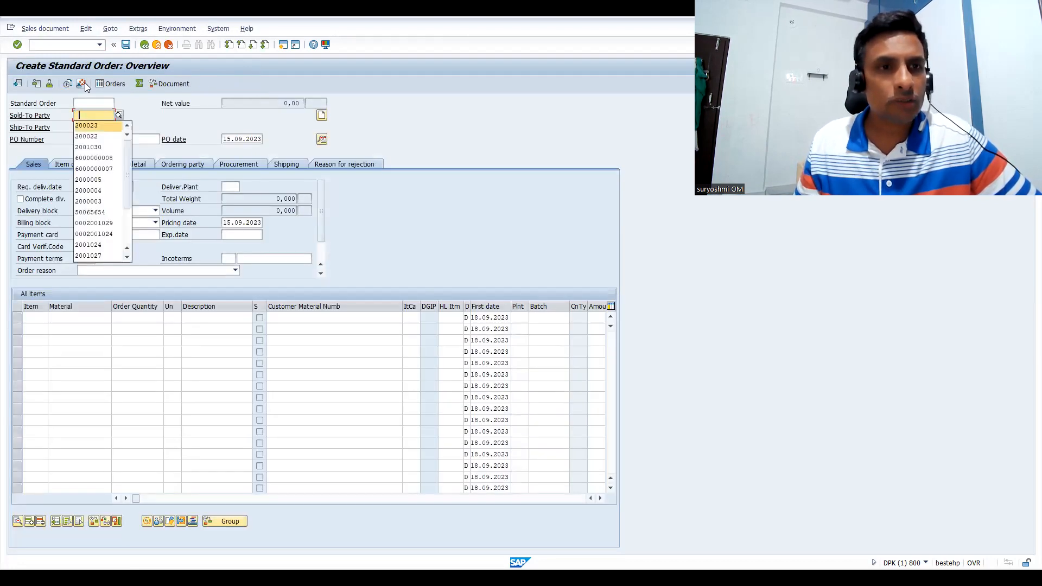
key(Return)
text(50065656)
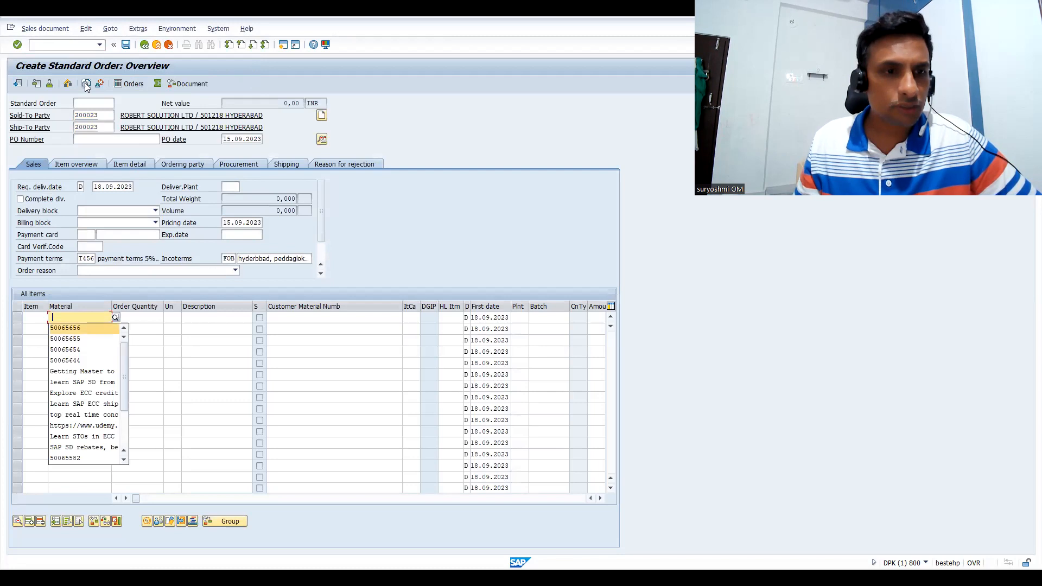
Open dependency IPHONE_STORAGE_PRECON for changing and examine its basic data and source code
click(48, 46)
text(/N)
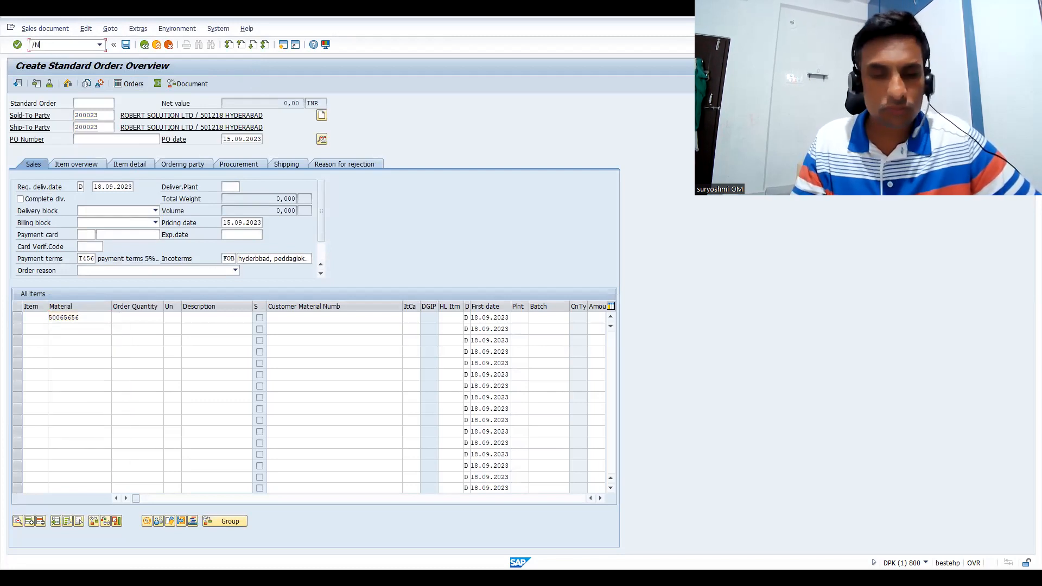
text(OVKK)
key(Return)
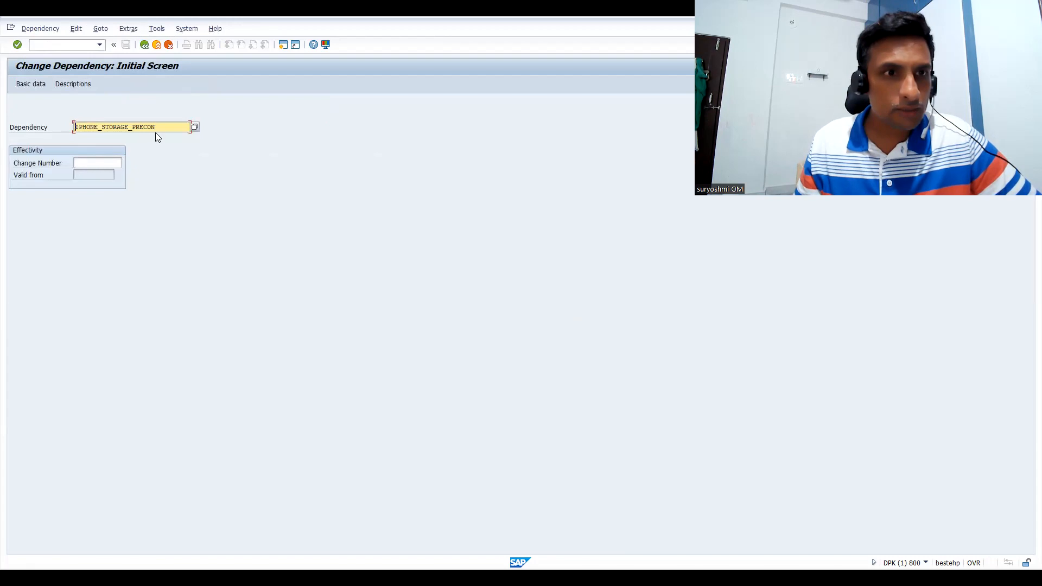
key(Return)
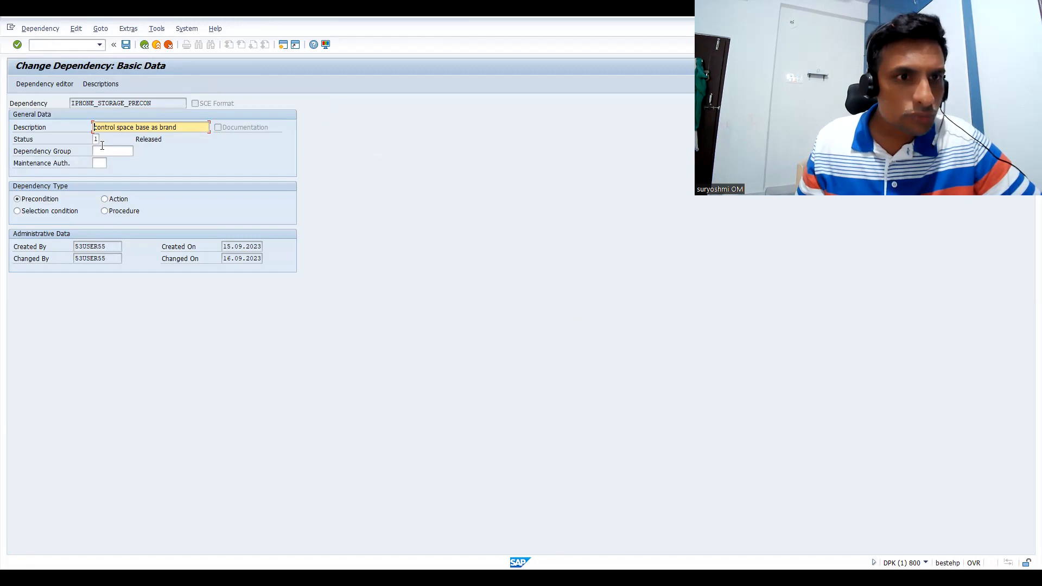
click(44, 85)
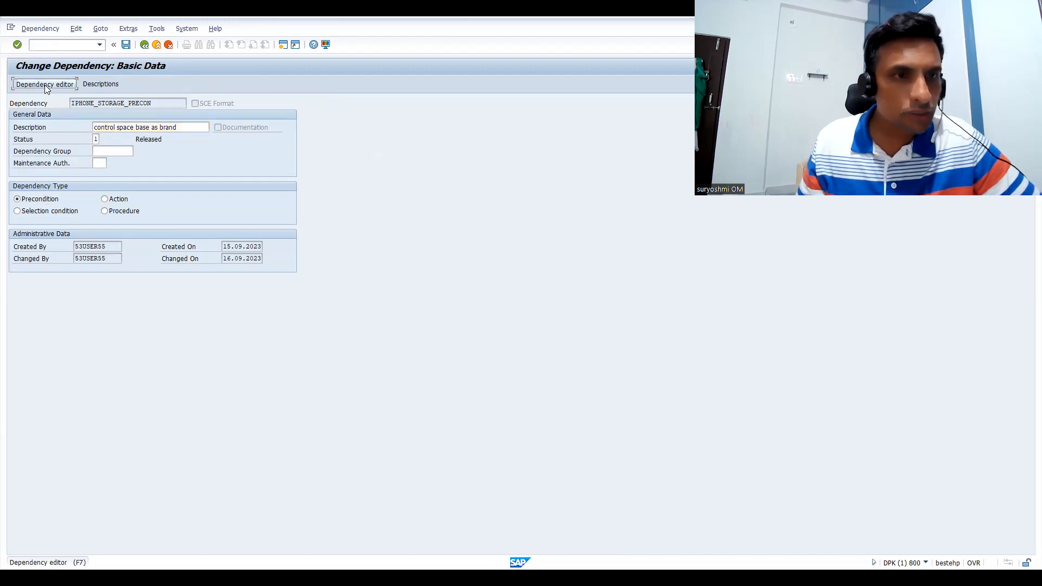
click(144, 45)
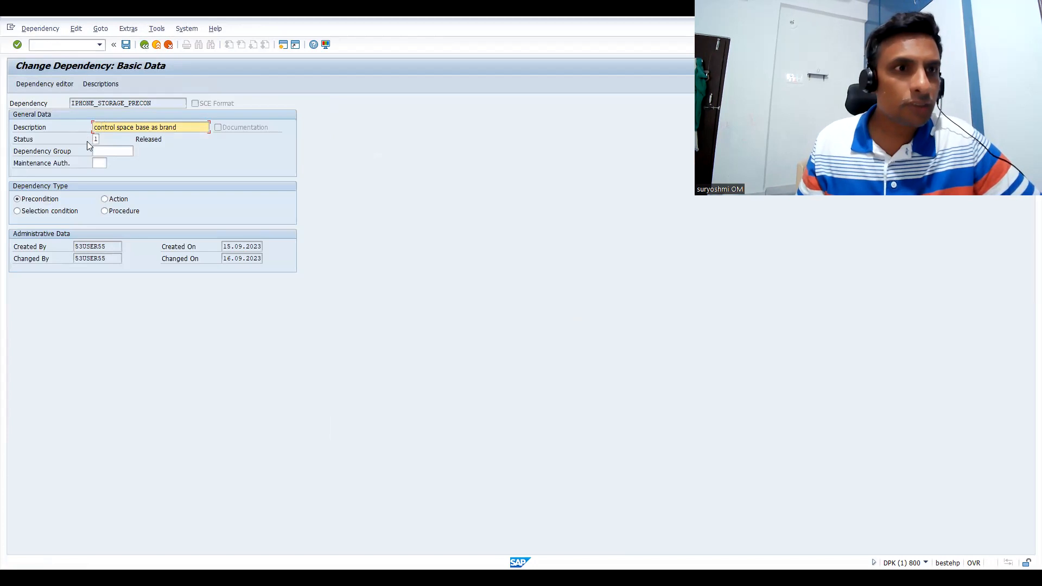
click(40, 29)
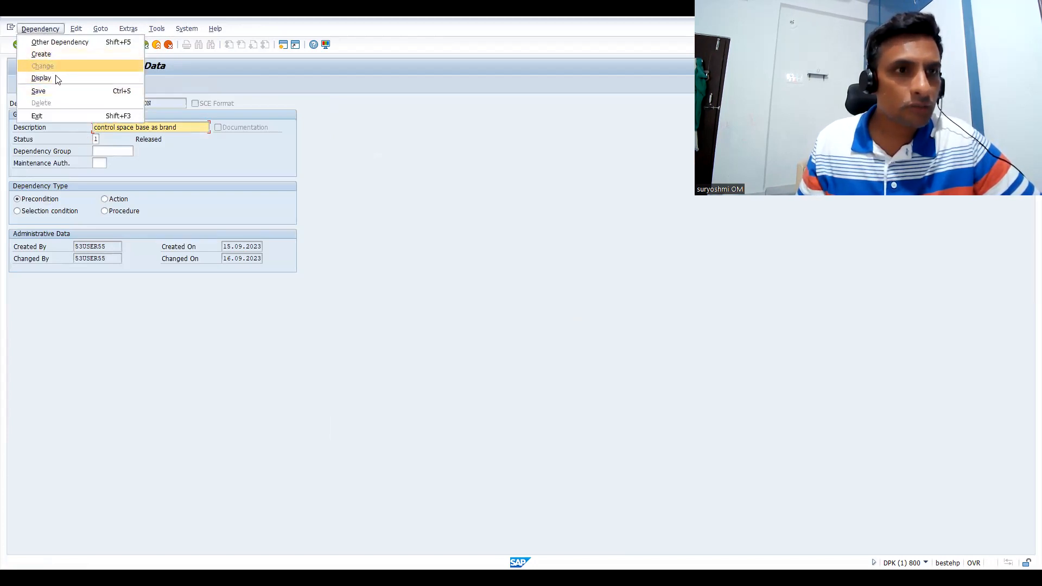
click(216, 79)
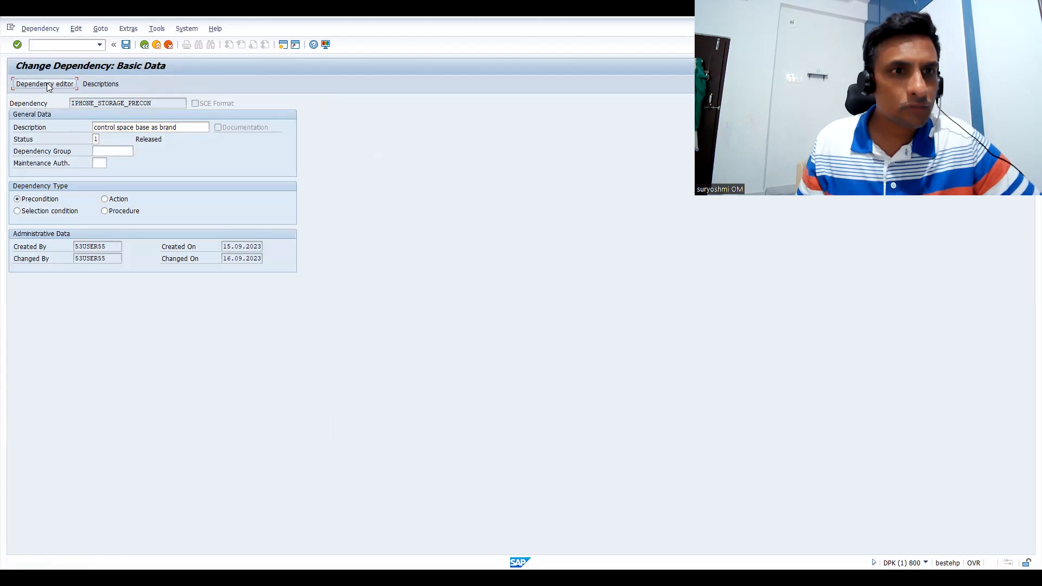
click(94, 138)
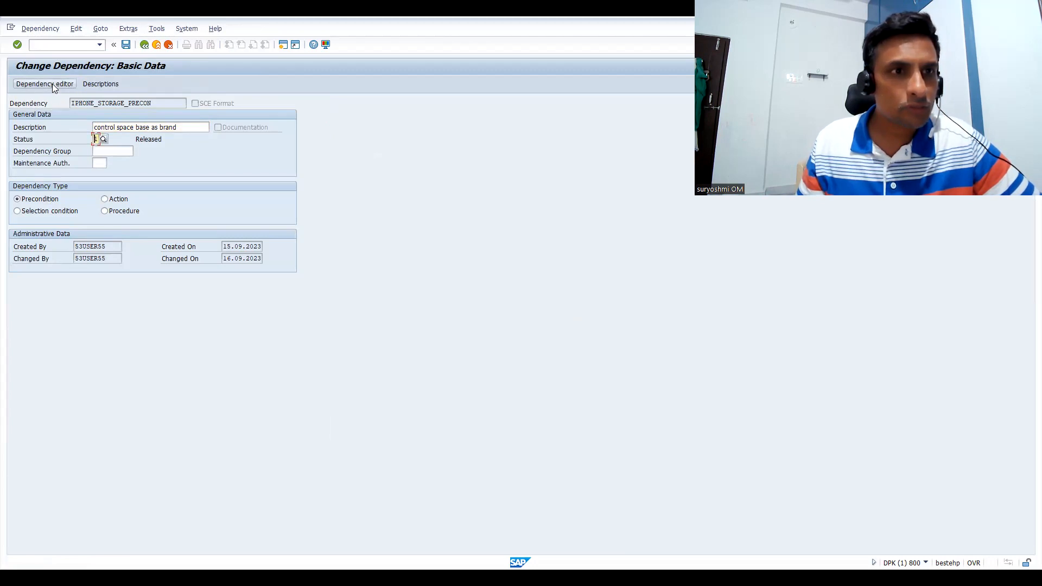
Open characteristic Z_IPHONE_STORAGE for changing in CT04 and display its allowed values
click(47, 45)
text(/NCT)
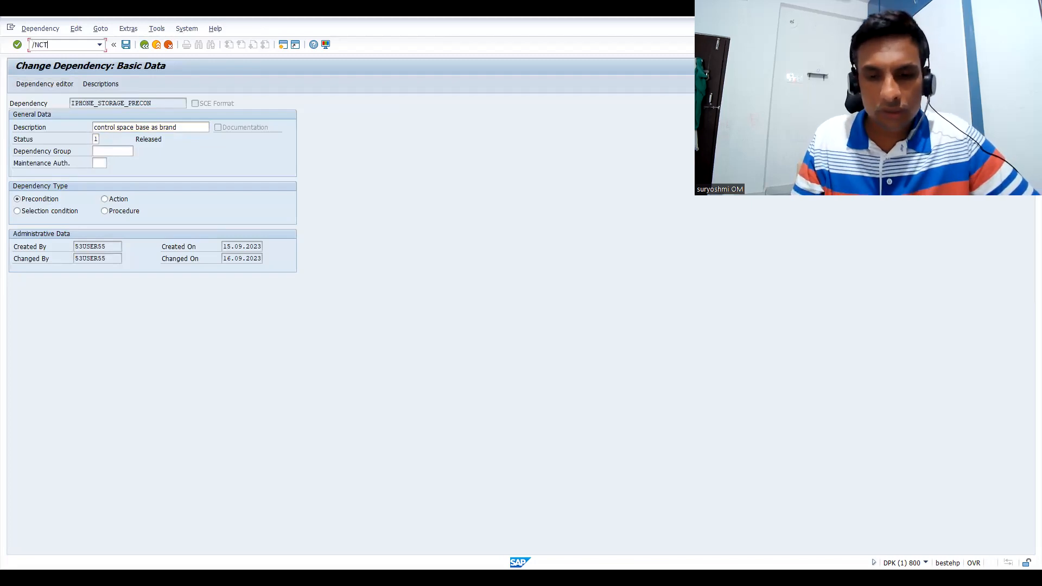
text(04)
key(Return)
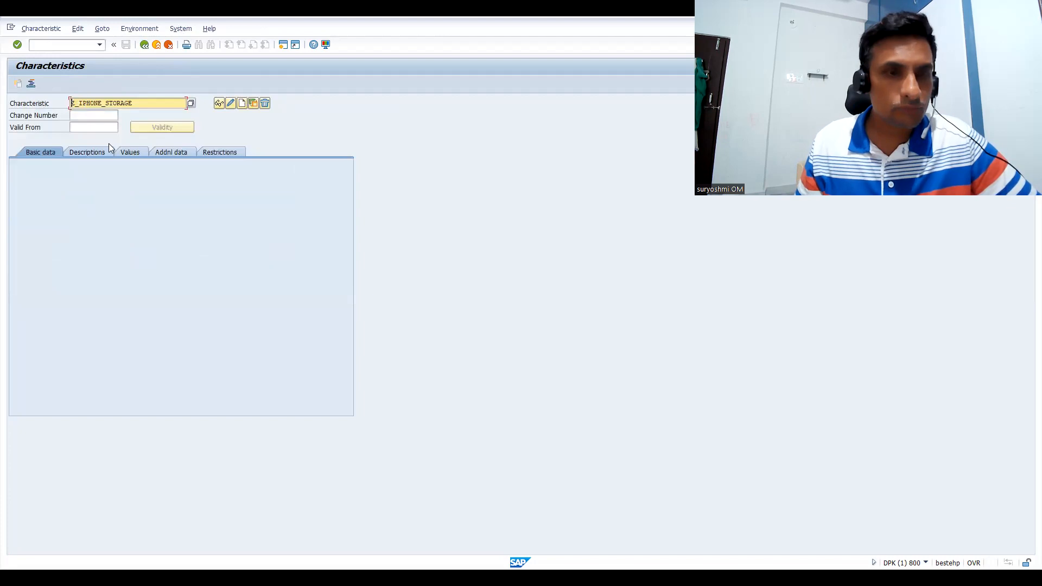
key(Return)
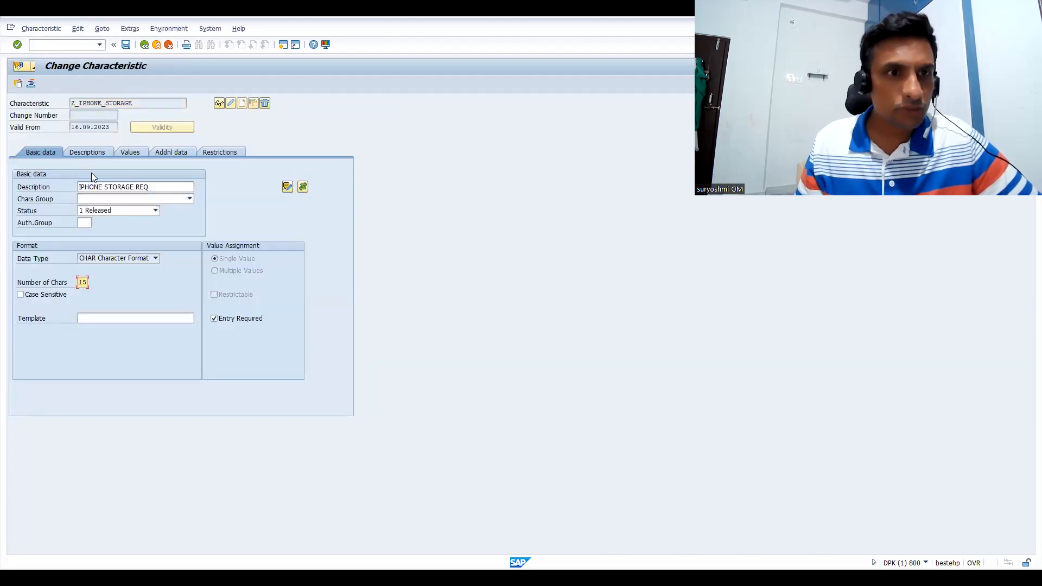
click(130, 153)
Remove the IPHONE_STORAGE_PRECON dependency assignment from the 256GB value and save the change
click(14, 225)
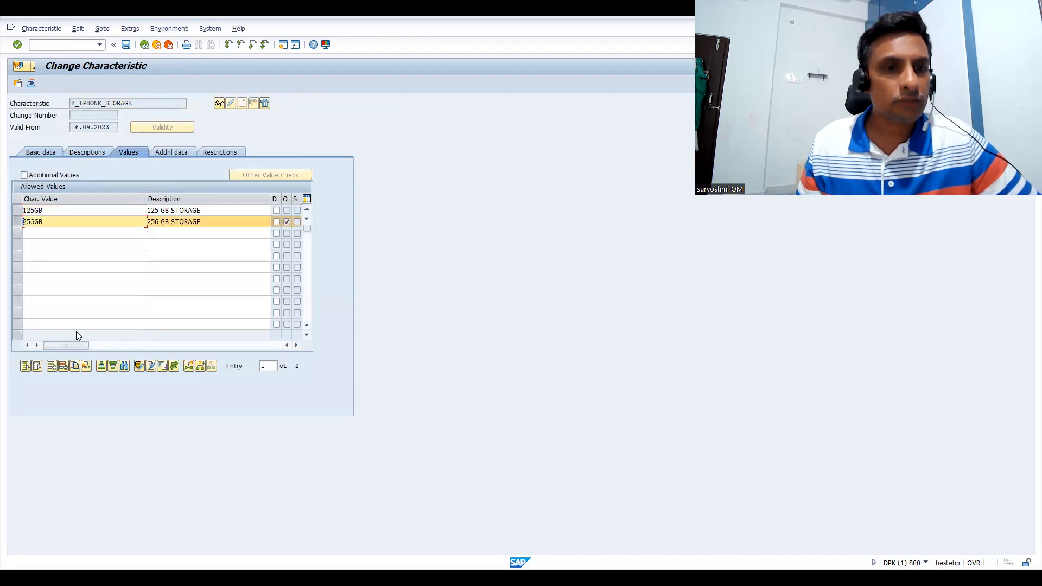
click(173, 366)
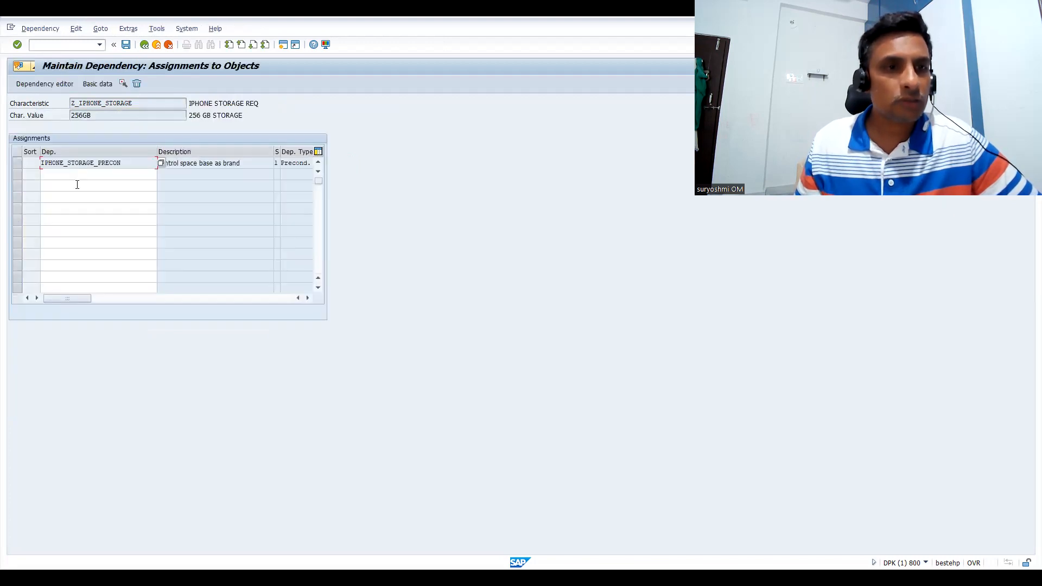
click(15, 164)
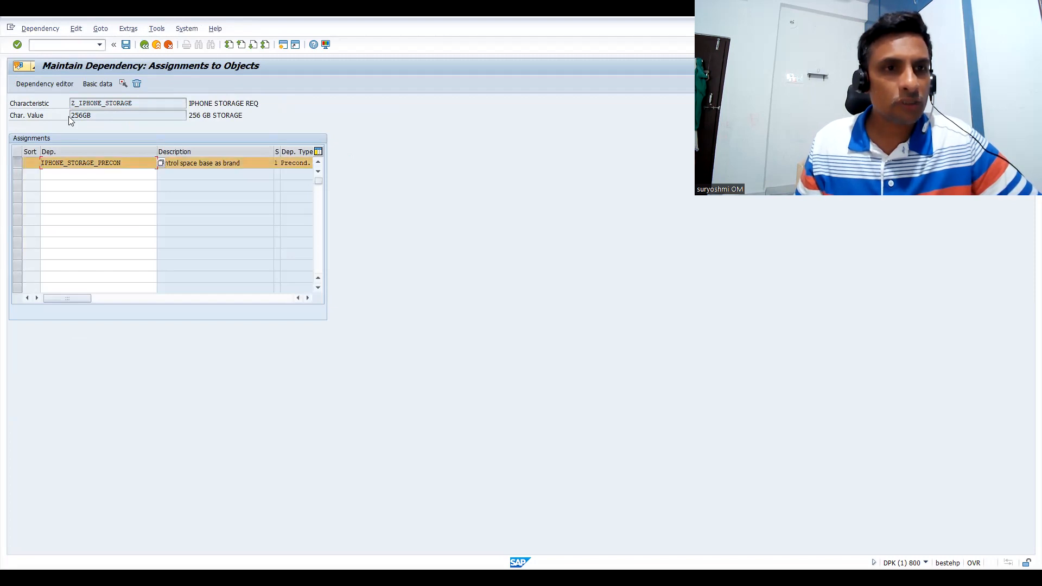
click(138, 85)
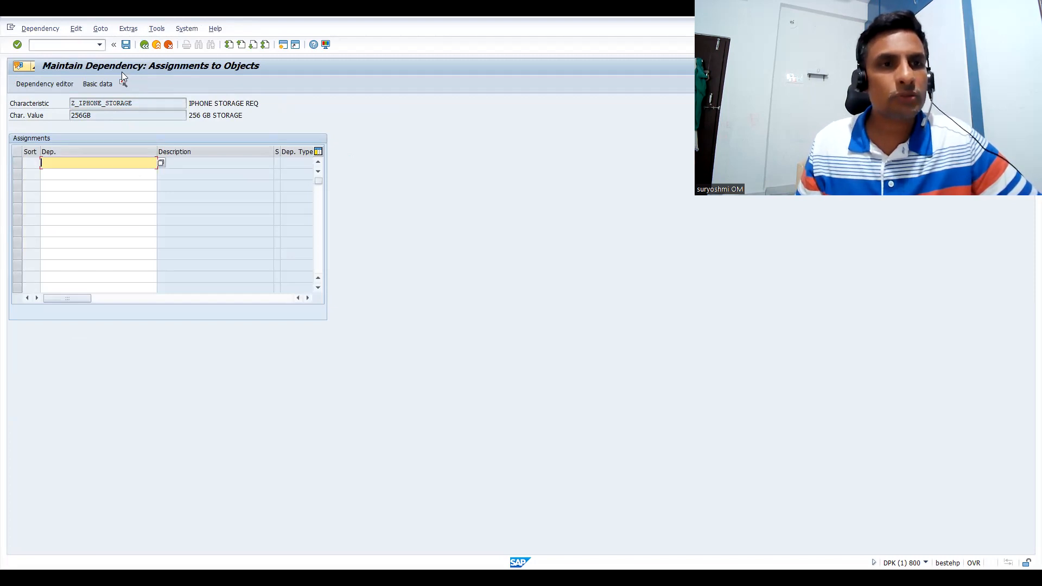
key(ctrl+s)
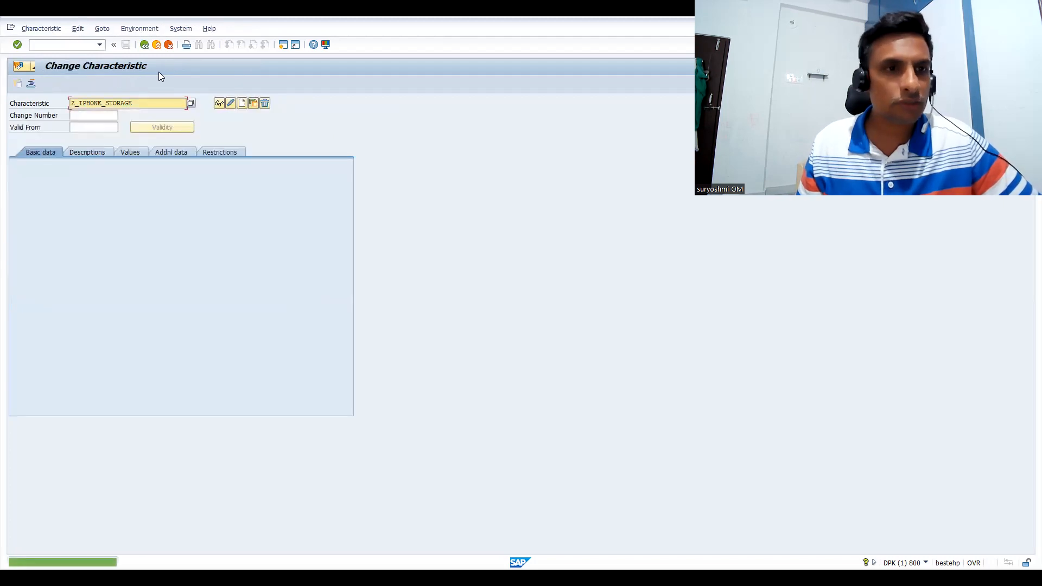
Reopen Z_IPHONE_STORAGE for changing and create an object dependency of type Procedure for the 256GB value
key(Return)
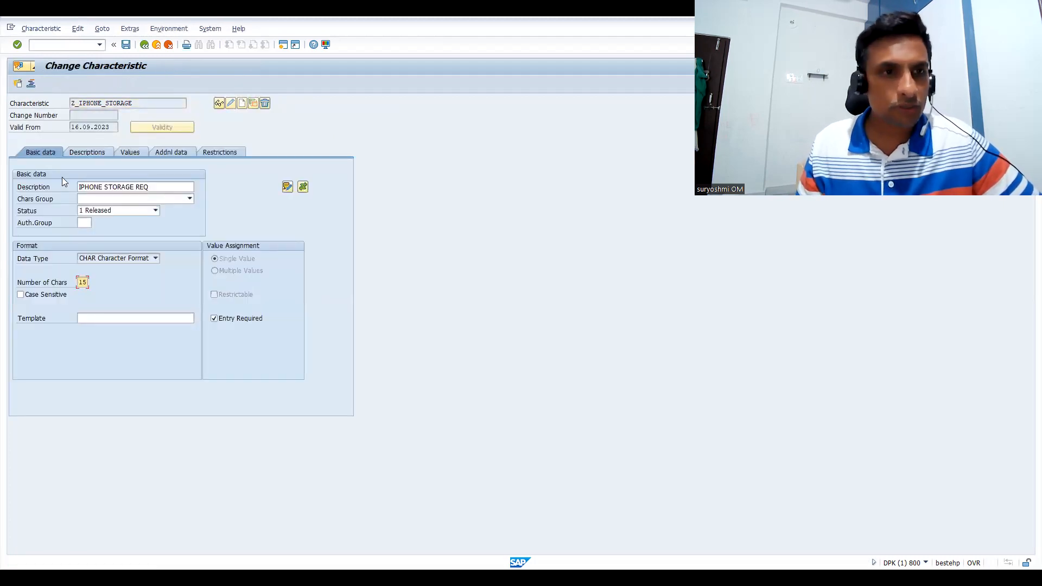
click(133, 152)
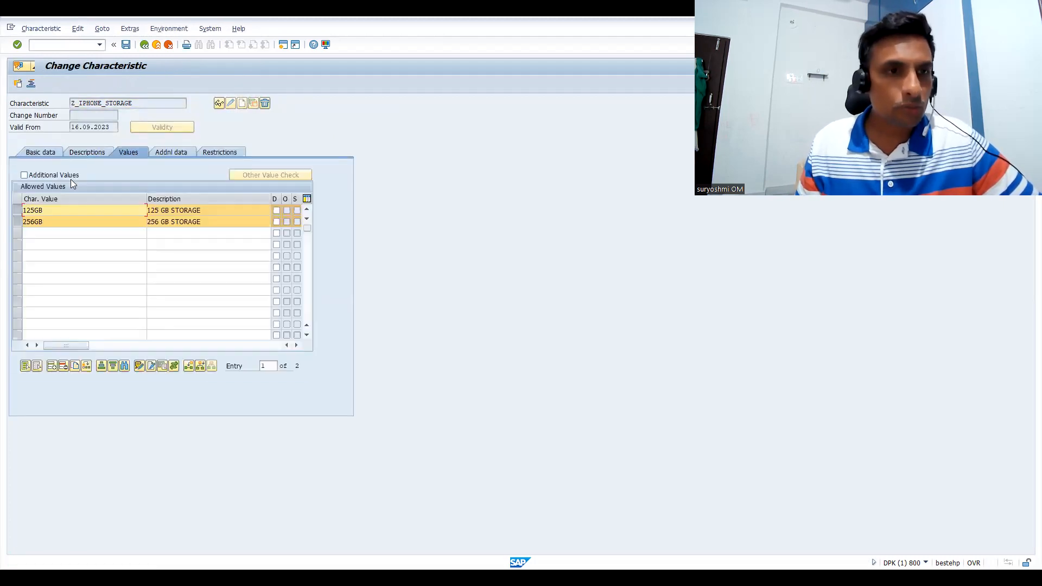
click(19, 211)
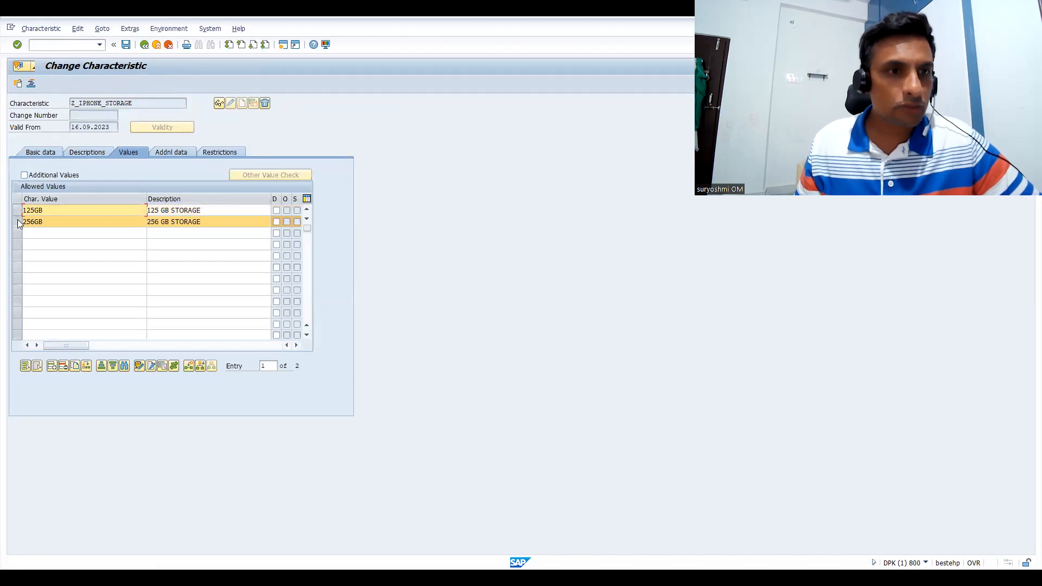
click(18, 221)
click(18, 223)
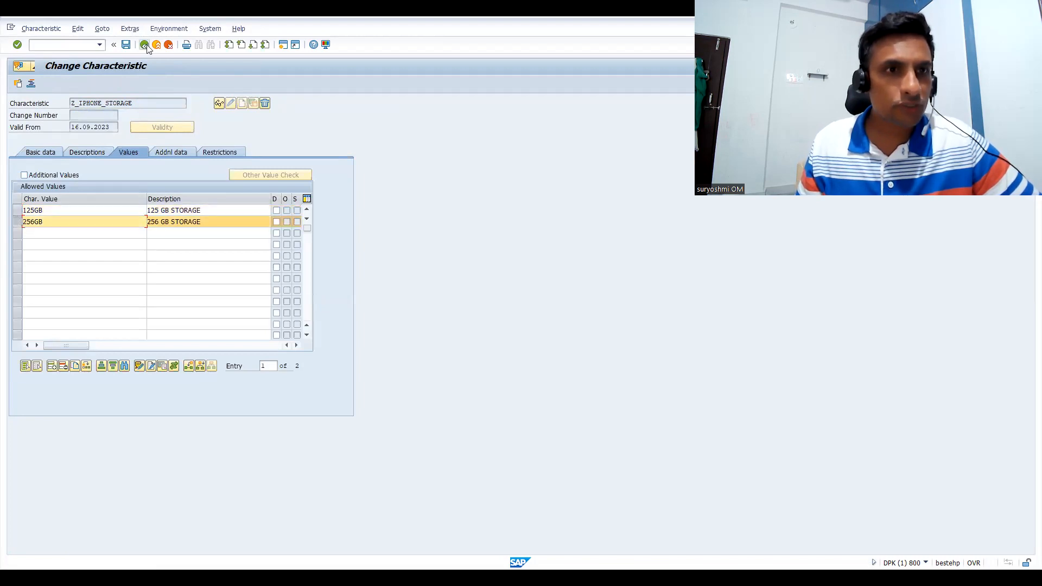
click(131, 30)
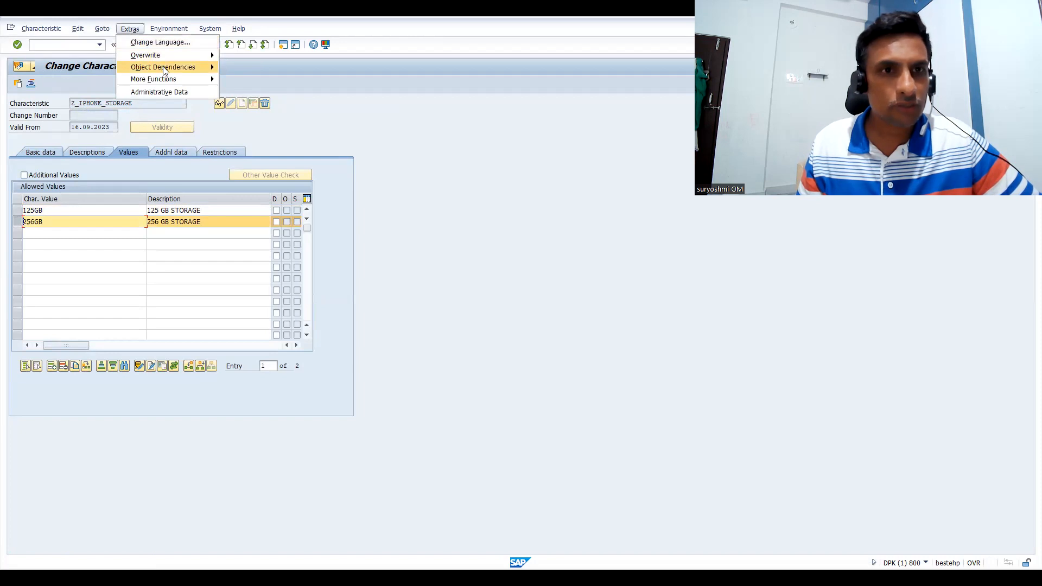
mouse_move(163, 68)
click(240, 70)
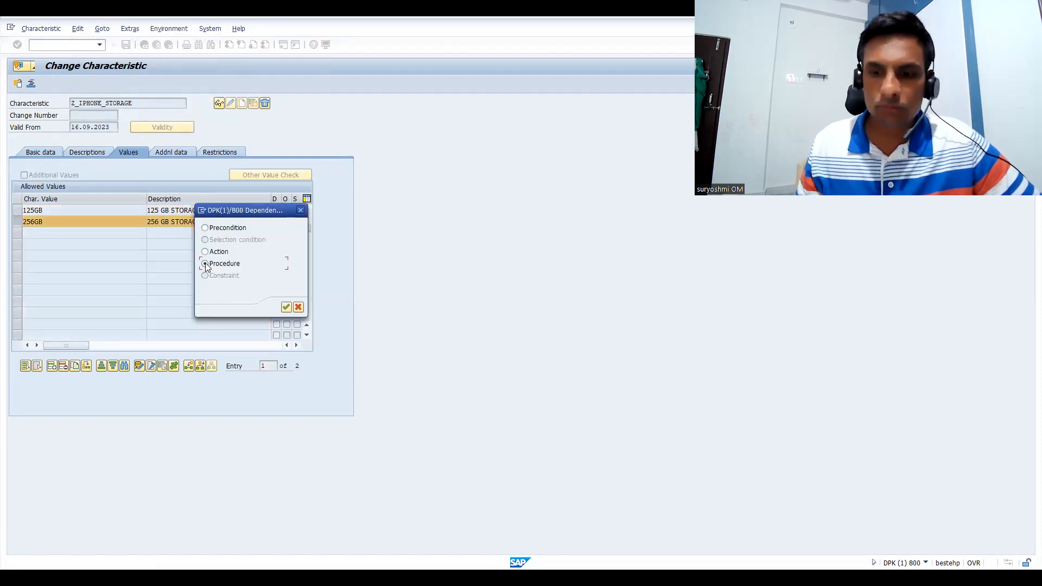
double_click(205, 264)
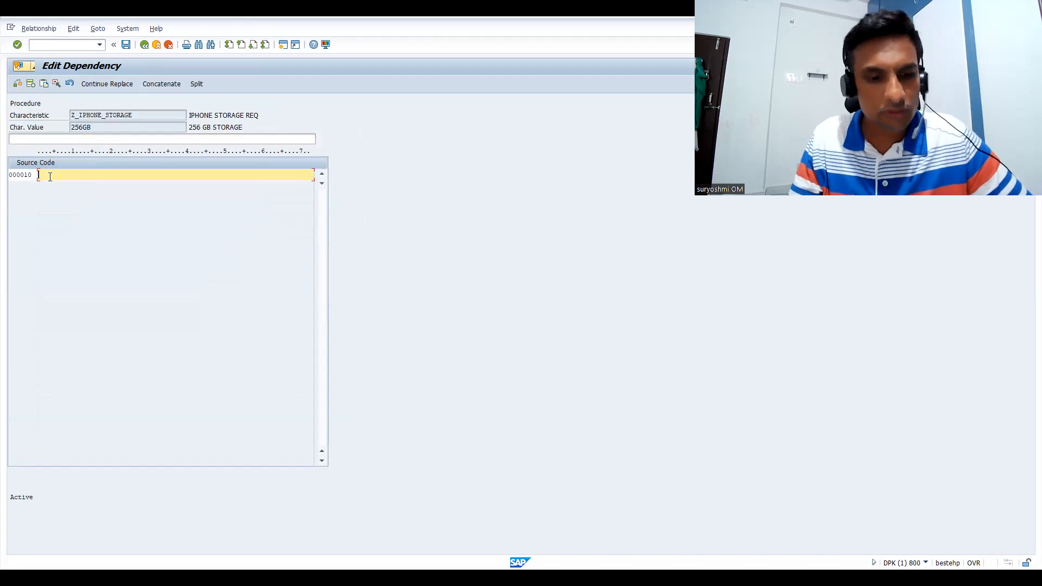
Write $SELF.Z_PRICE='256GB' as the source code of the procedure for the 256GB value
text($SELF.)
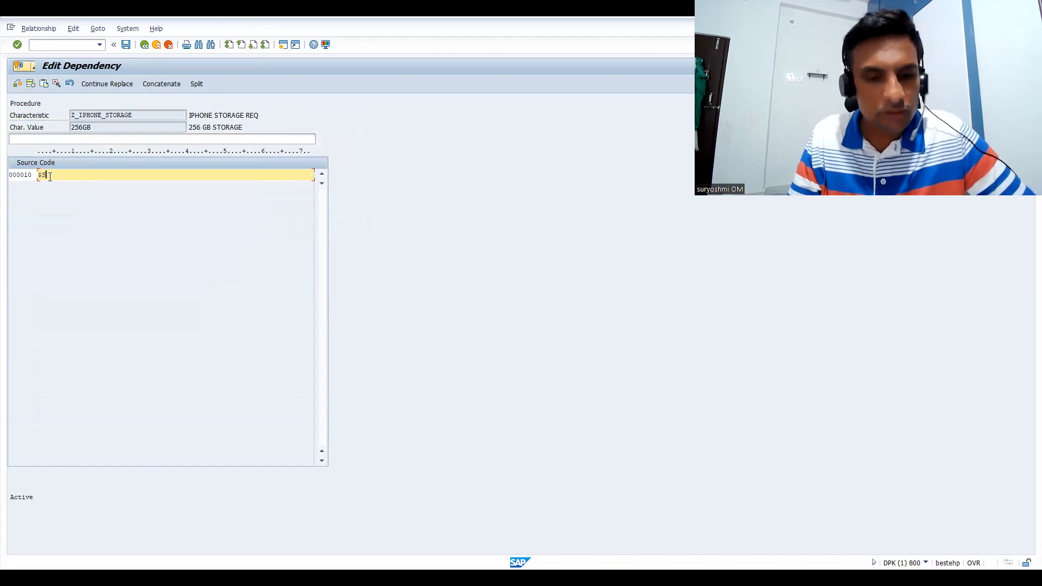
key(BackSpace)
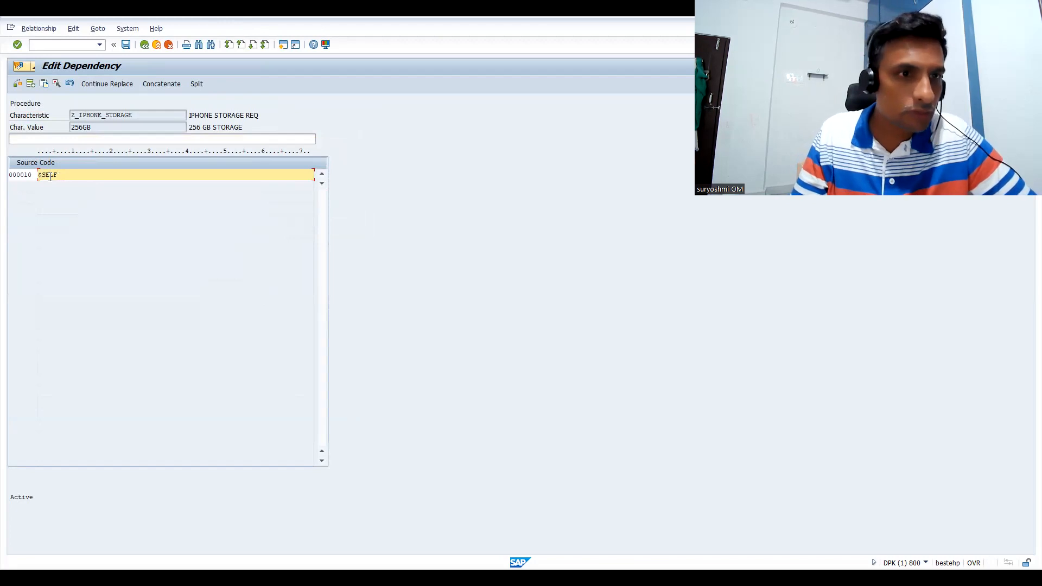
text(.Z_PRICE='256G)
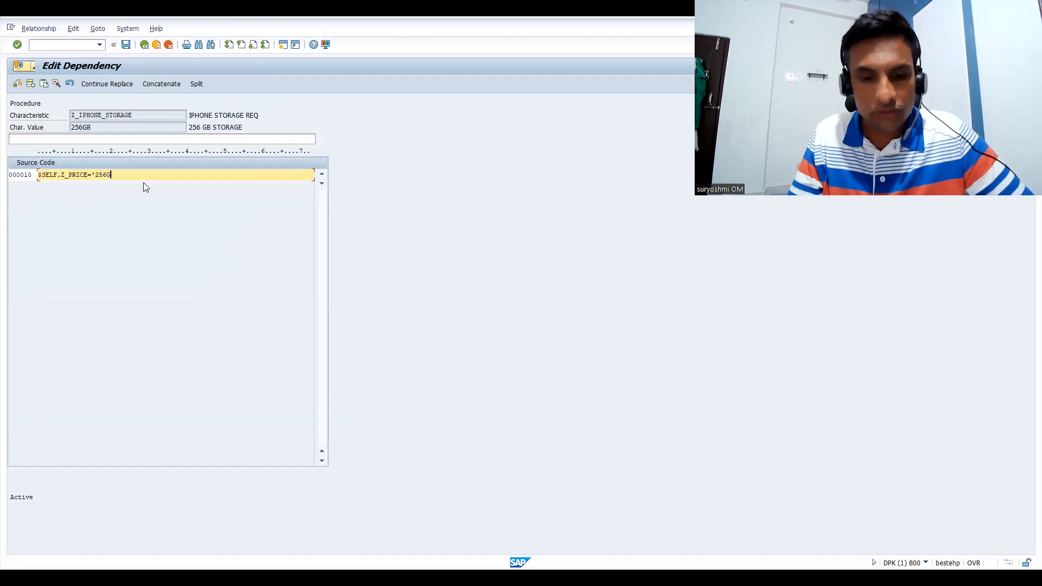
text(')
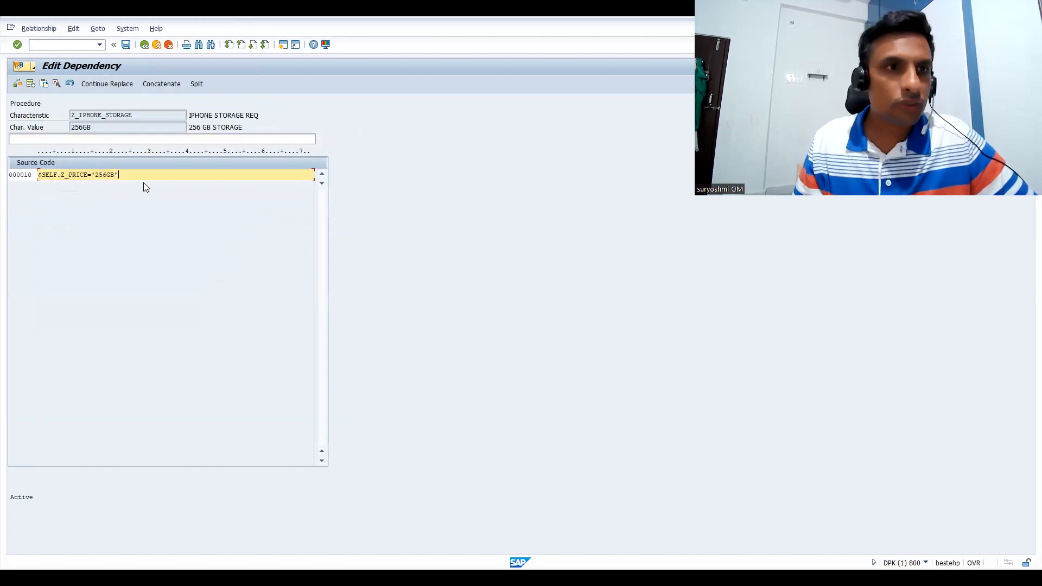
Check and save the procedure's source code, and save characteristic Z_IPHONE_STORAGE
click(14, 84)
click(126, 47)
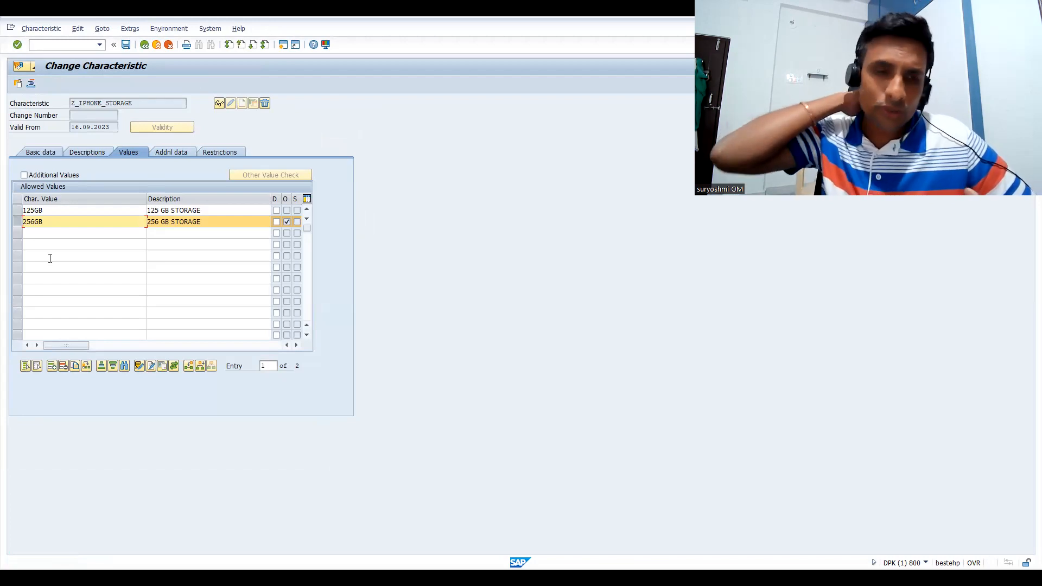
click(127, 45)
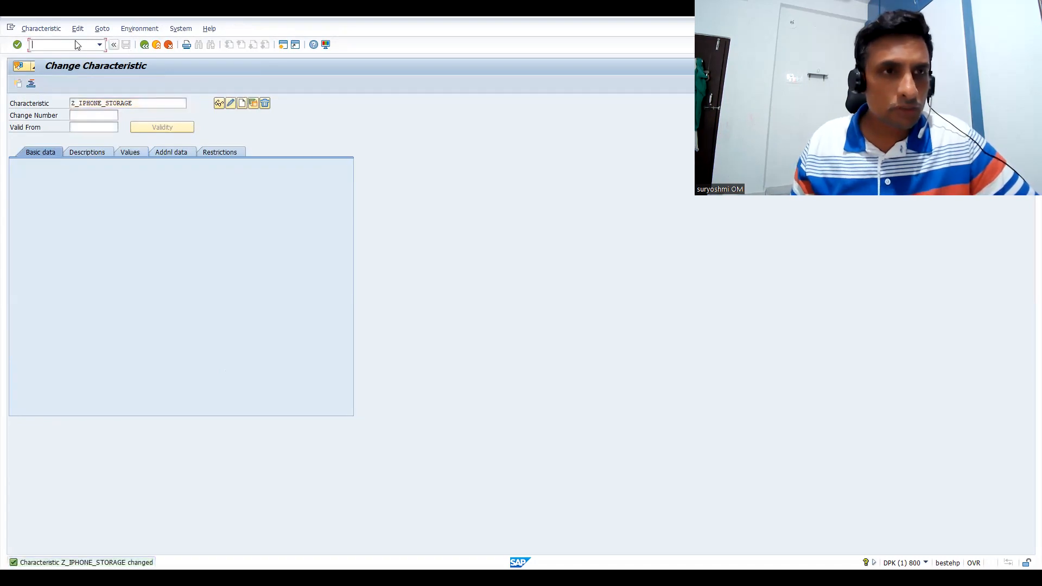
Start a standard order of type OR in VA01 for sales organization IN66 and distribution channel 66
text(/NVA)
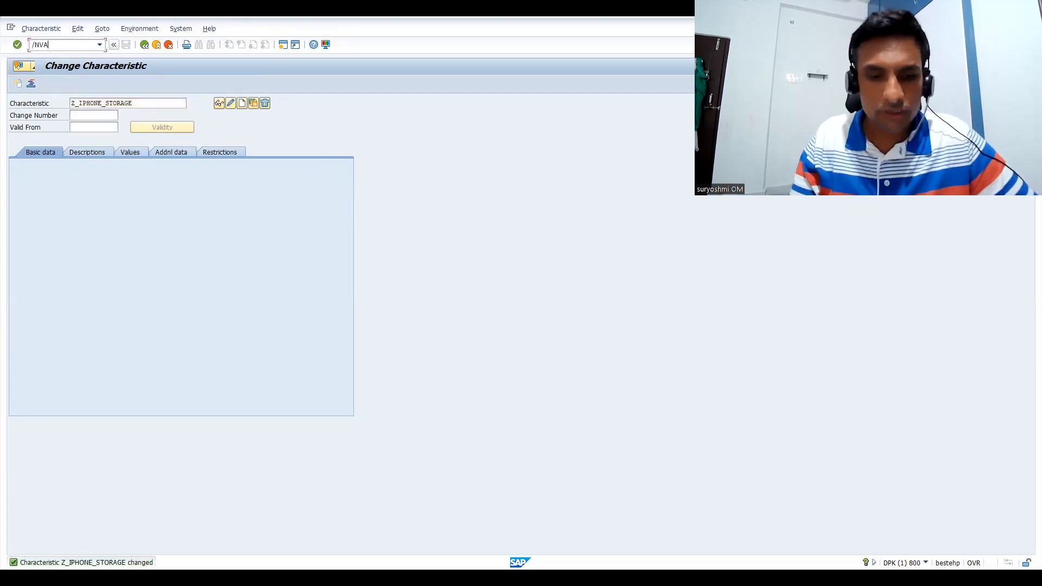
text(01)
key(Return)
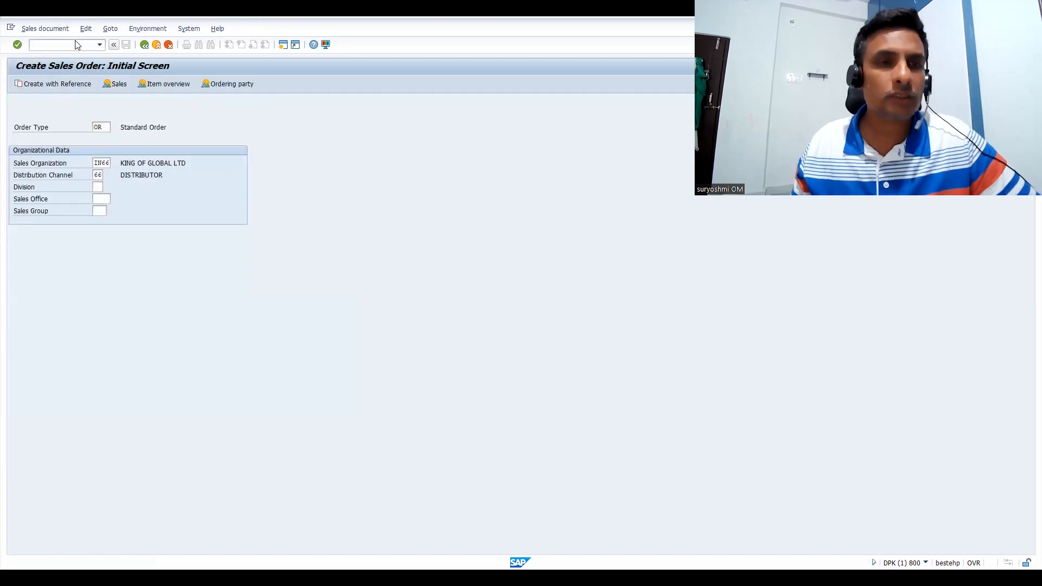
key(Return)
Enter the sold-to party's customer number and add material 50065656 with an order quantity of 1
text(200023)
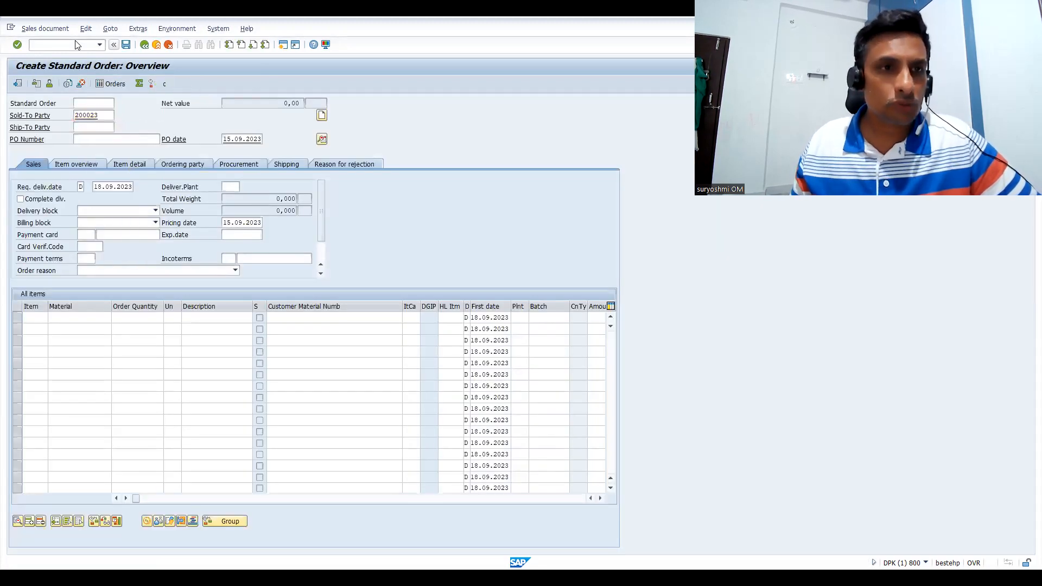
key(Return)
text(50065656)
key(Tab)
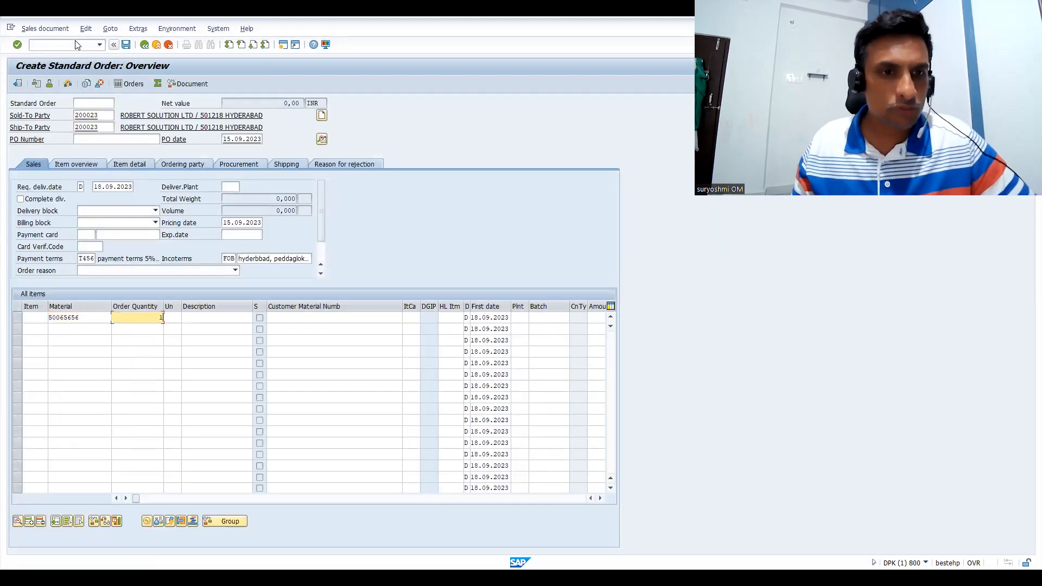
text(1)
key(Return)
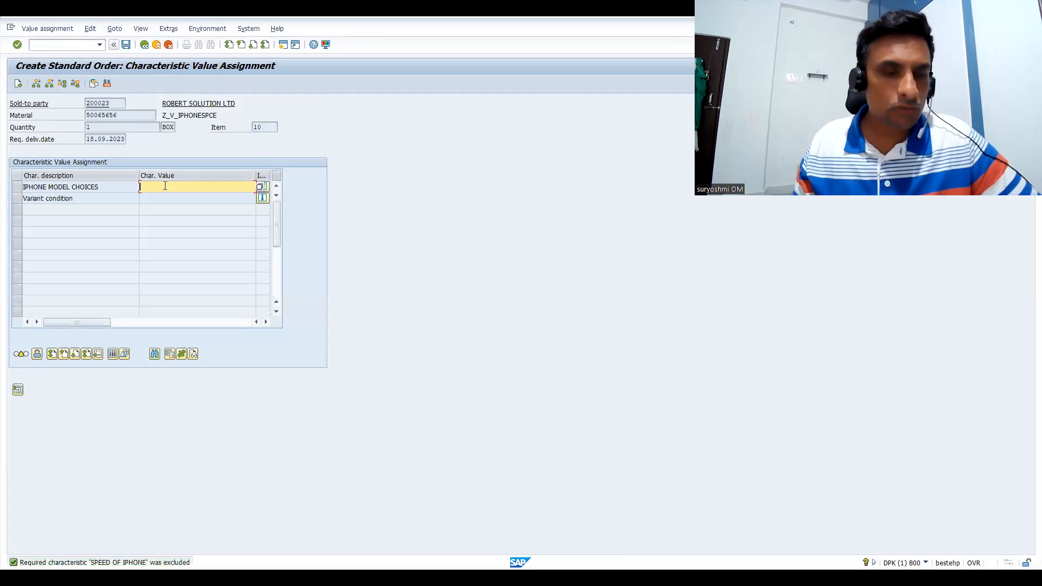
Assign IPHONE 15 PRO MODEL SERIES as the model and 256 GB STORAGE as the storage requirement for item 10
key(F4)
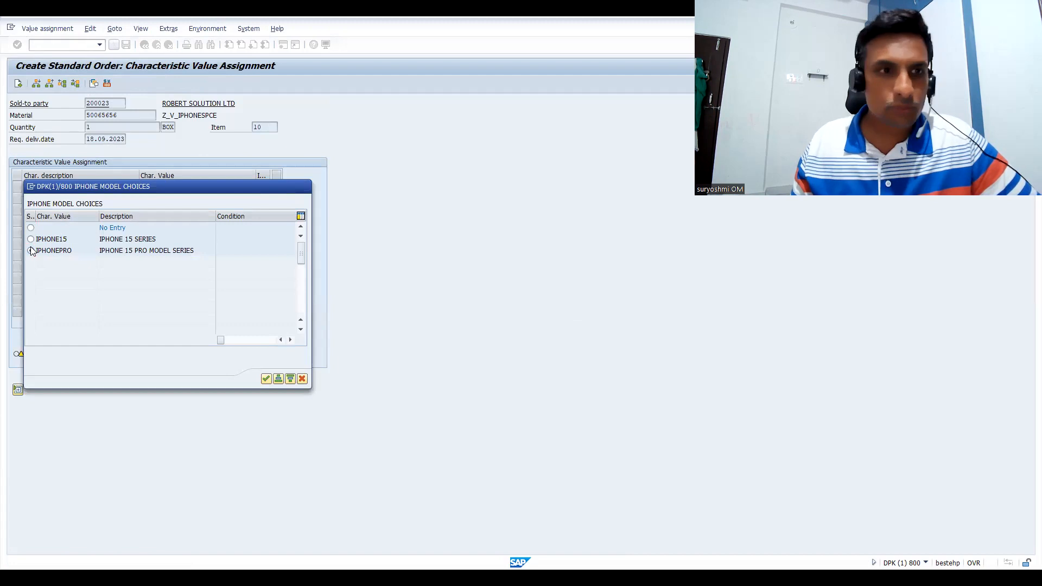
double_click(31, 251)
click(150, 201)
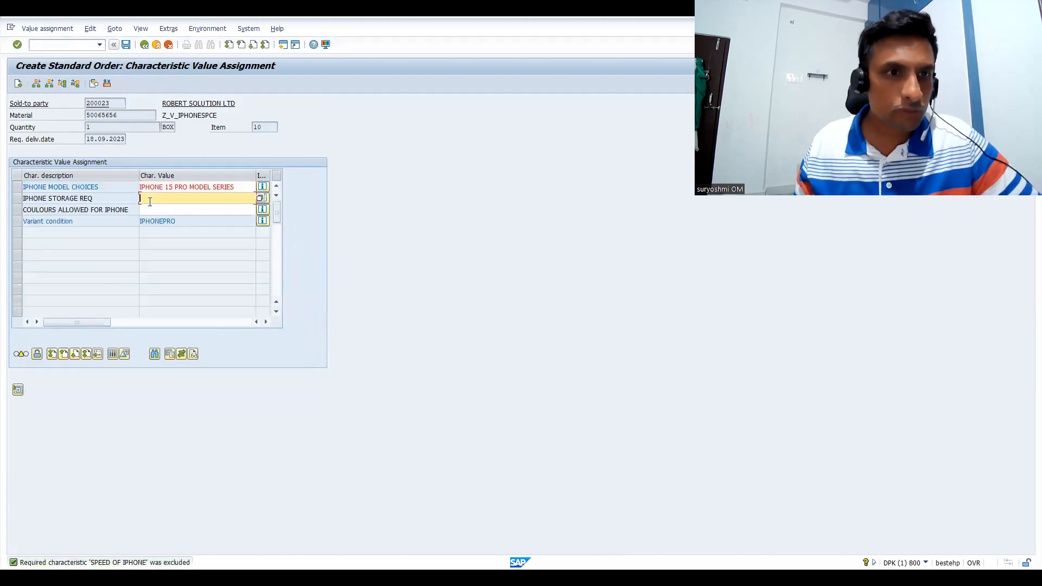
key(F4)
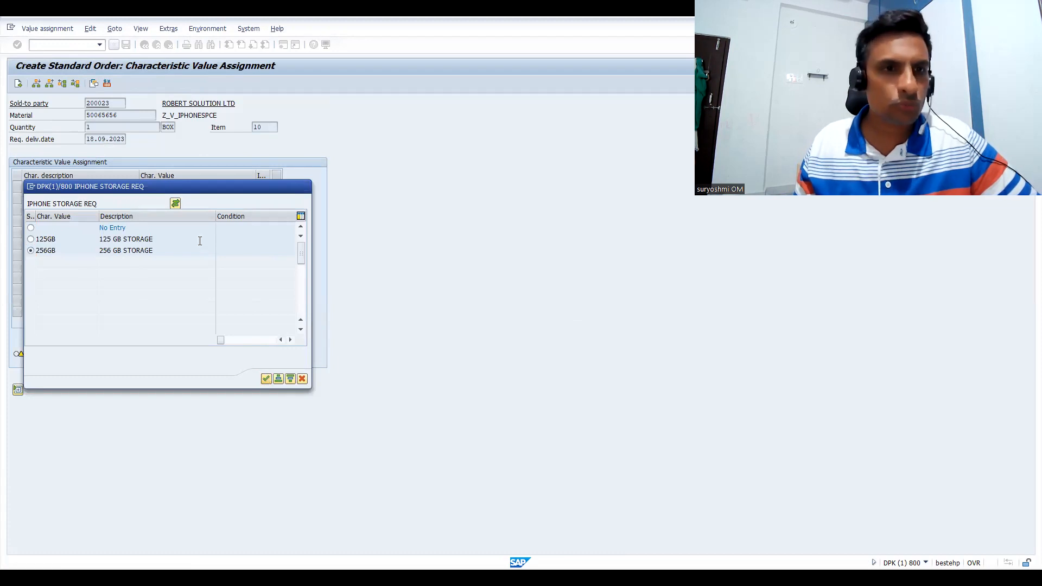
key(Return)
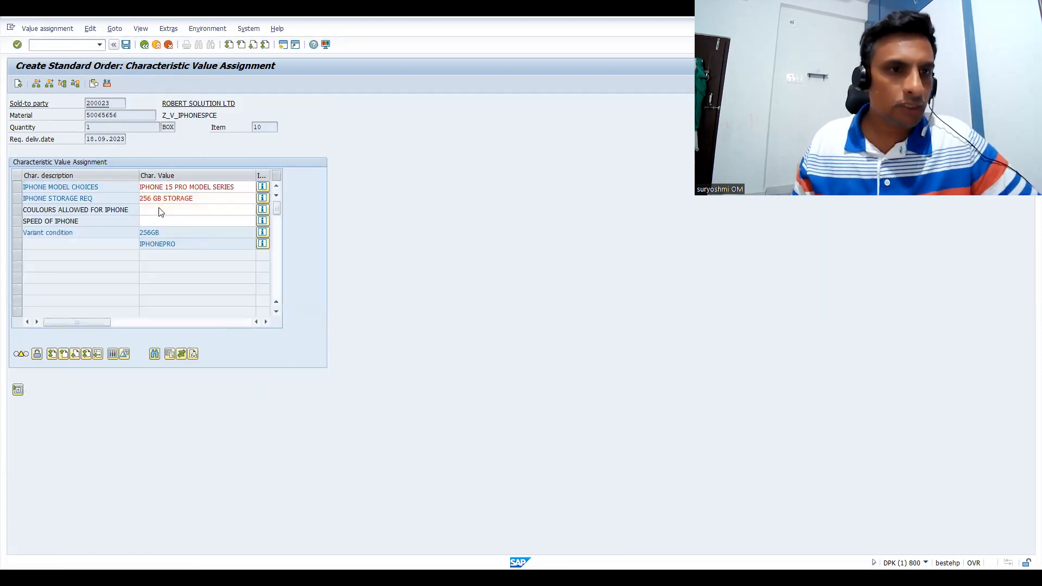
Assign FIARY RED COLOUR as the colour and FOUR GB as the iPhone speed for item 10
double_click(161, 212)
click(30, 239)
key(Return)
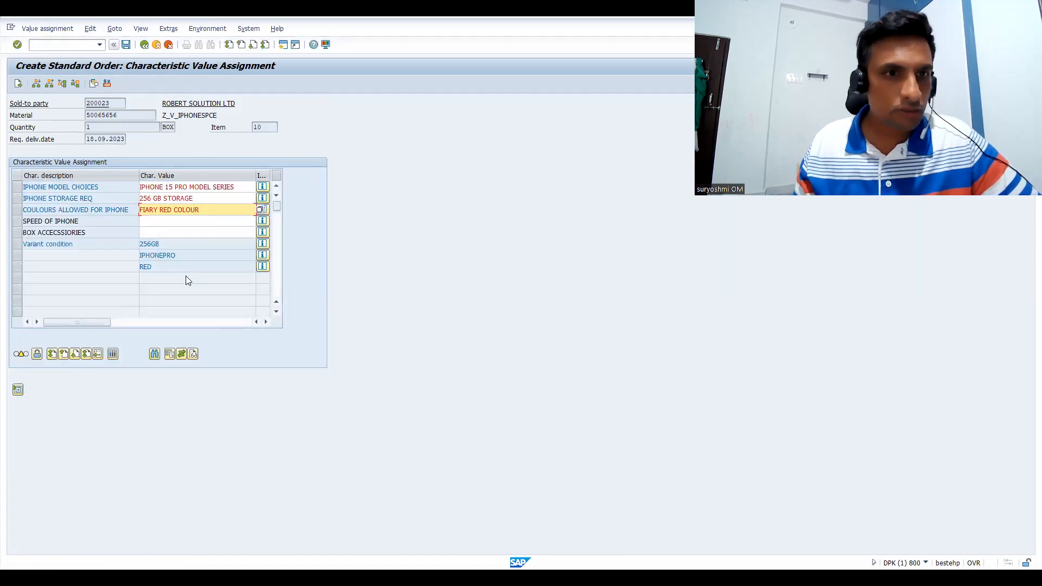
double_click(147, 224)
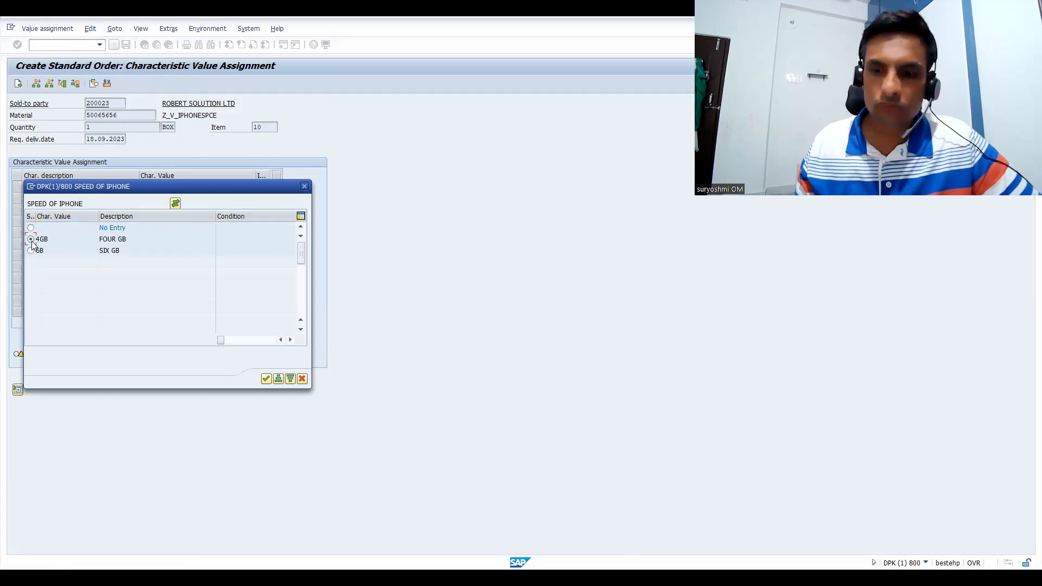
click(31, 240)
key(Return)
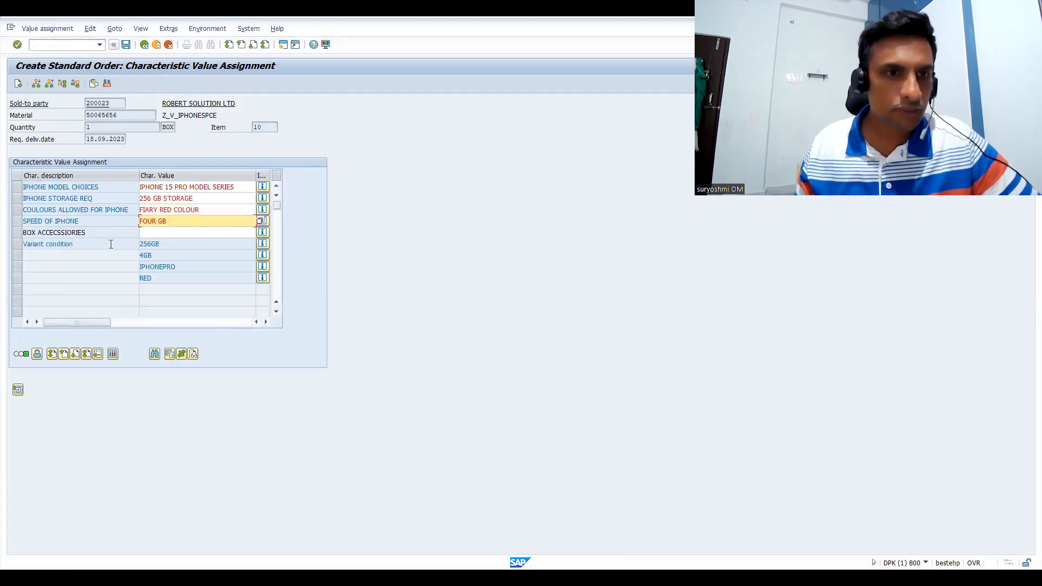
Assign both box accessories, CHARGER CABLE and CHARGER PIN, to item 10
double_click(147, 231)
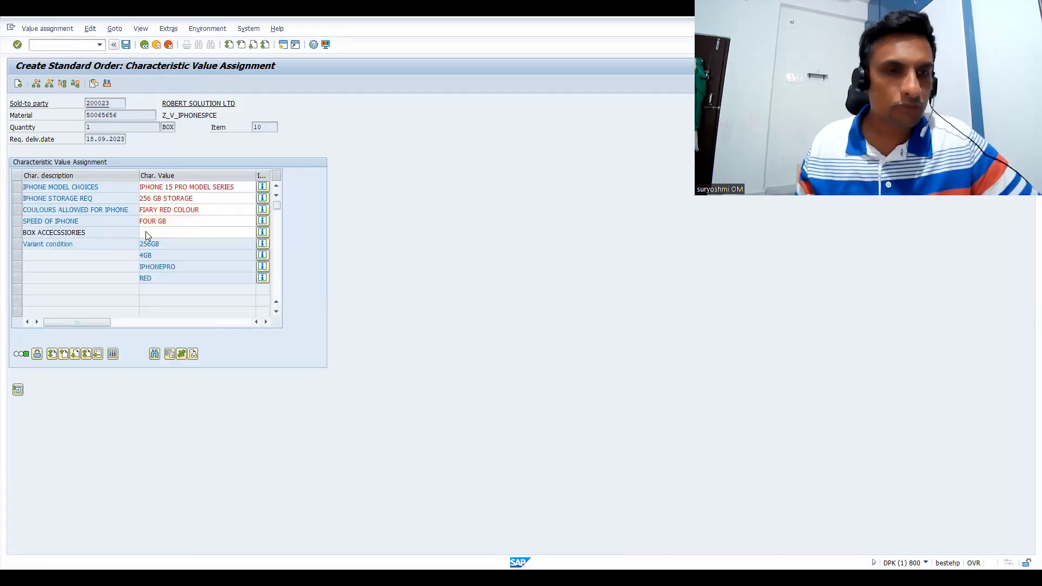
click(279, 379)
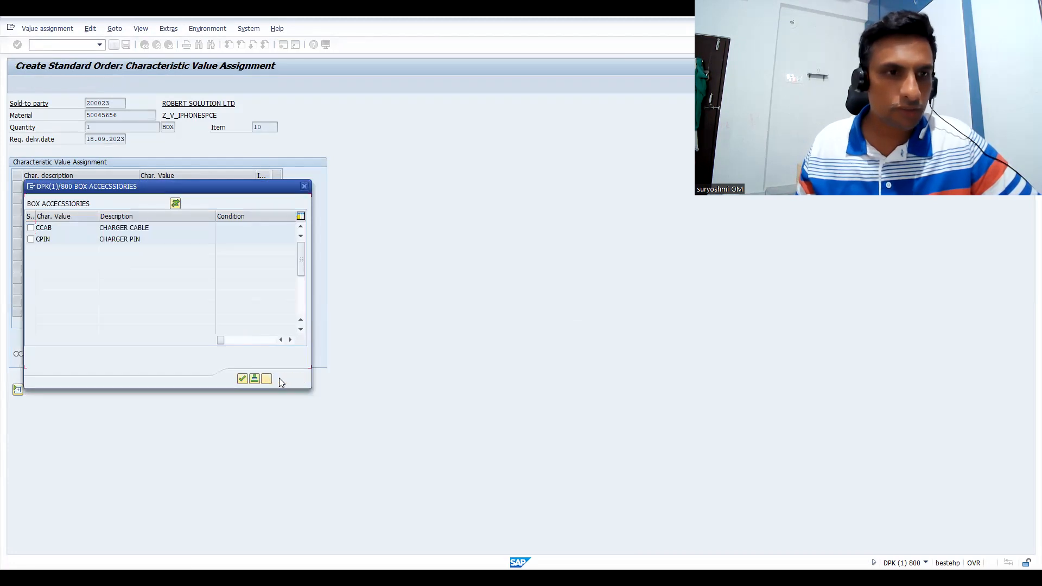
click(242, 379)
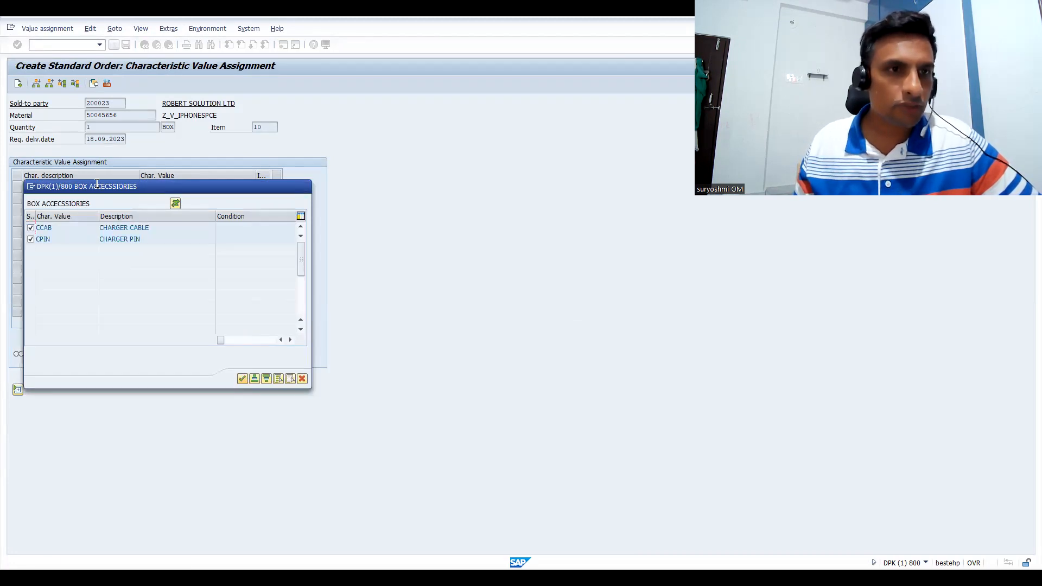
Return to the order overview and add material 50065656 as a second item with an order quantity of 1
click(19, 85)
text(50065656)
key(Tab)
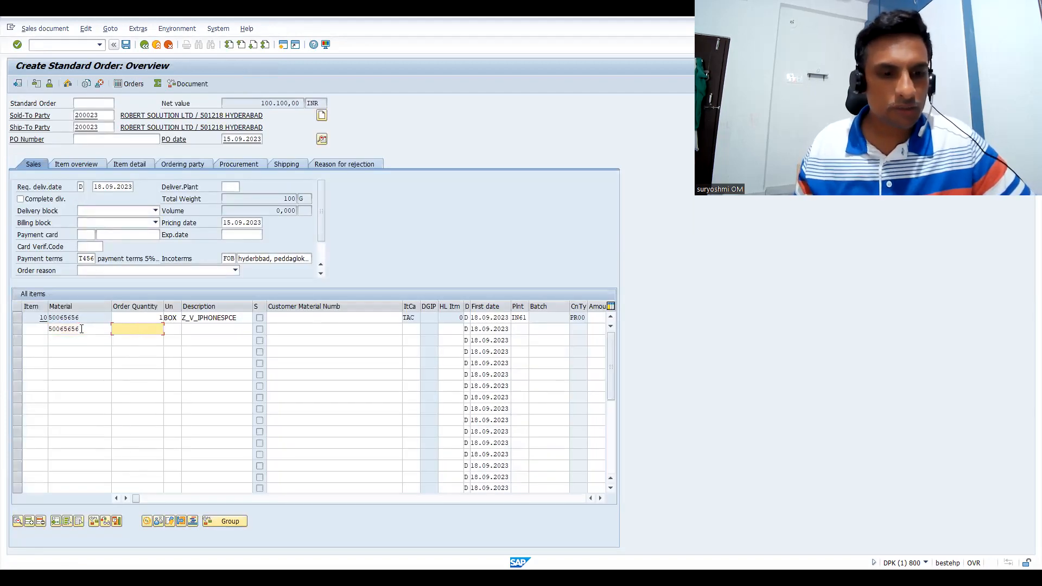
text(1)
key(Return)
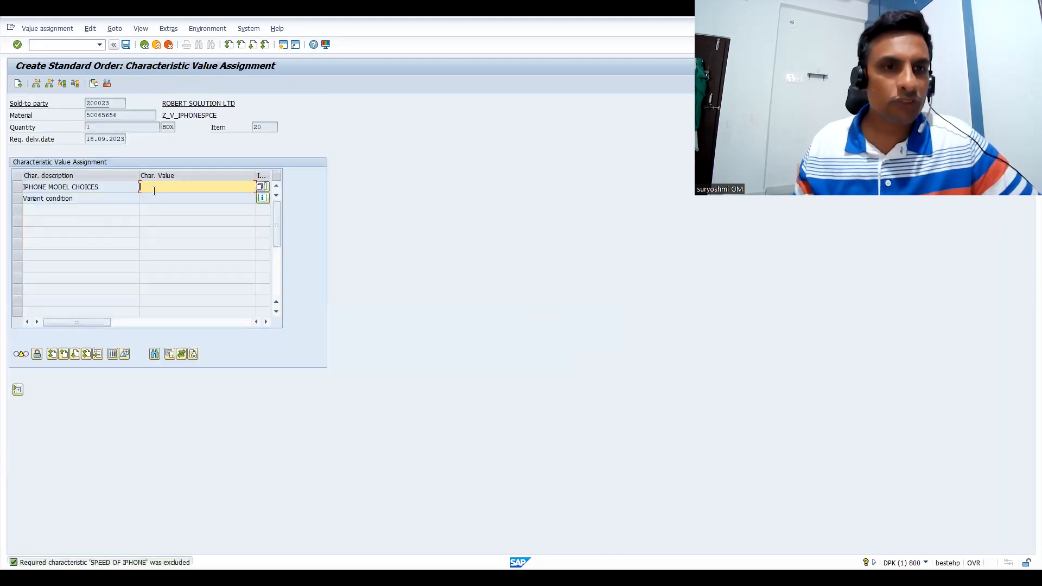
Assign IPHONE 15 SERIES as the model and 256 GB STORAGE as the storage requirement for item 20
key(F4)
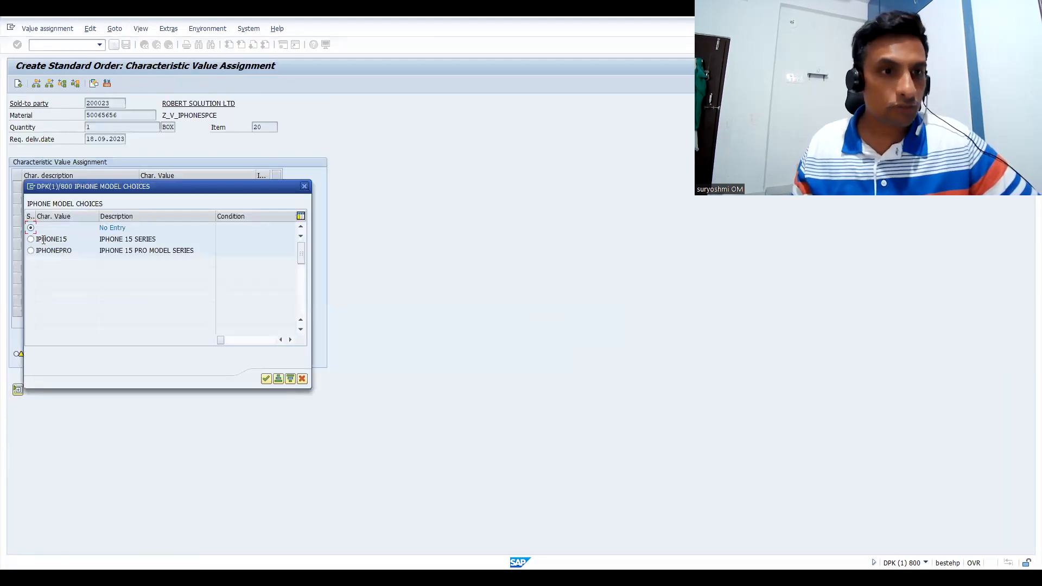
click(31, 239)
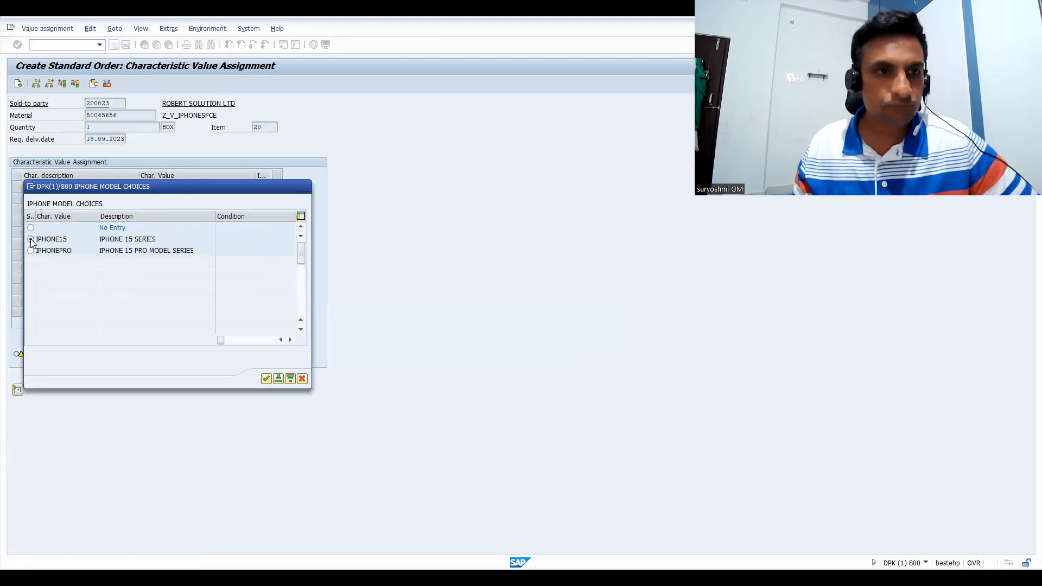
click(153, 202)
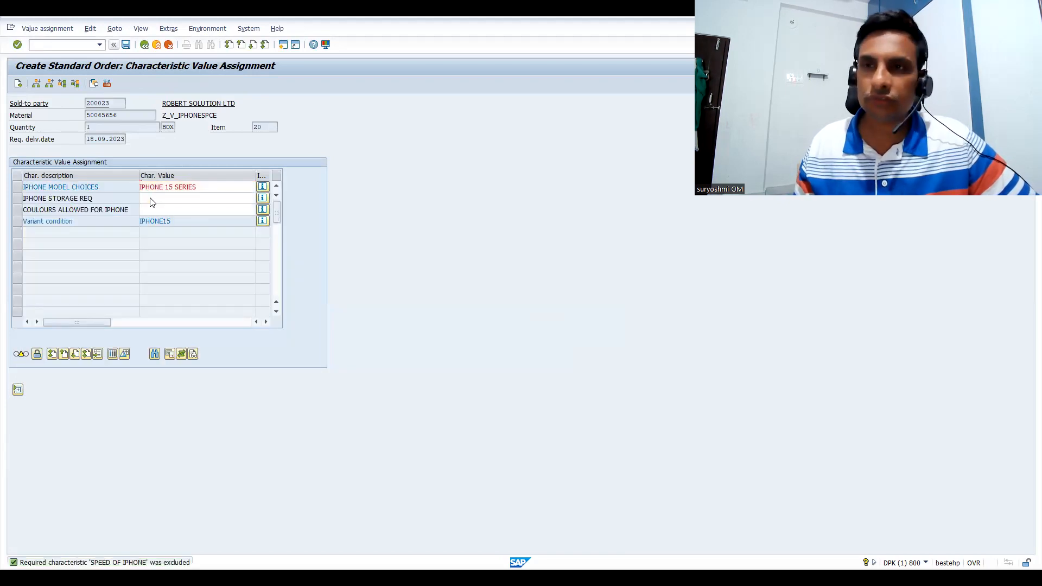
key(F4)
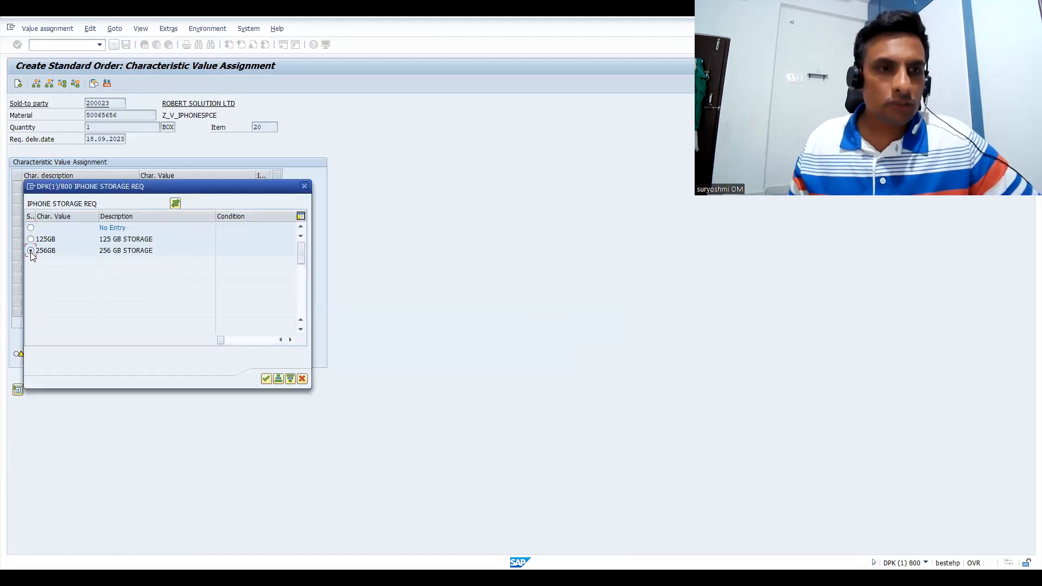
click(30, 250)
Assign PERAL WHILE as the colour and SIX GB as the iPhone speed for item 20
click(161, 211)
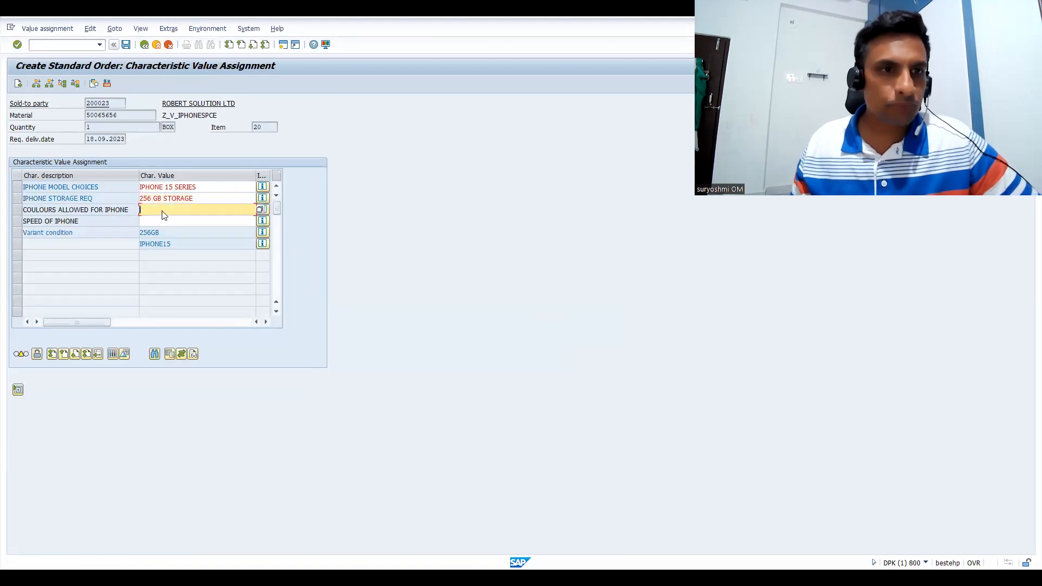
key(F4)
click(30, 262)
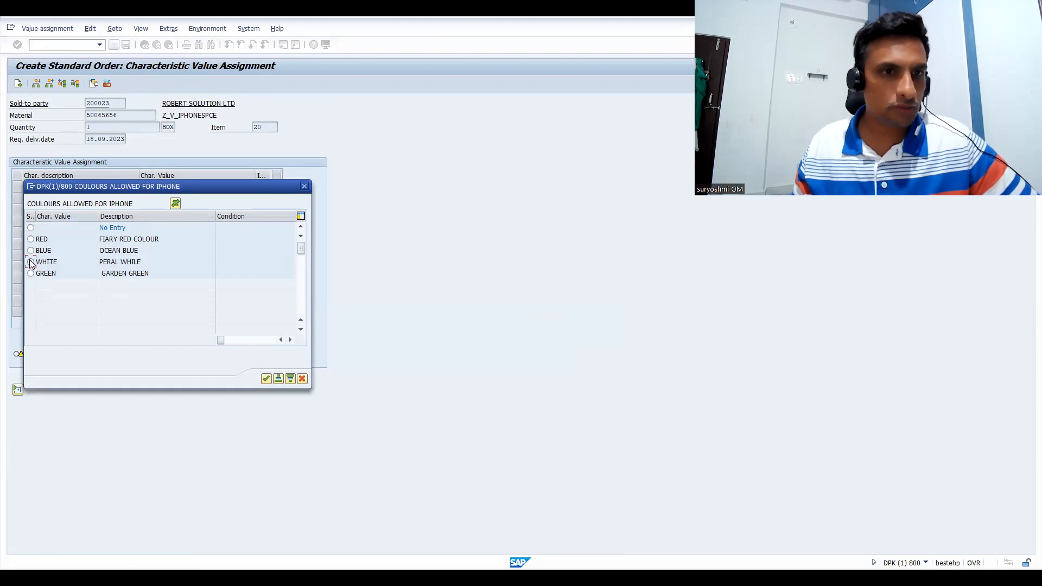
click(152, 223)
key(F4)
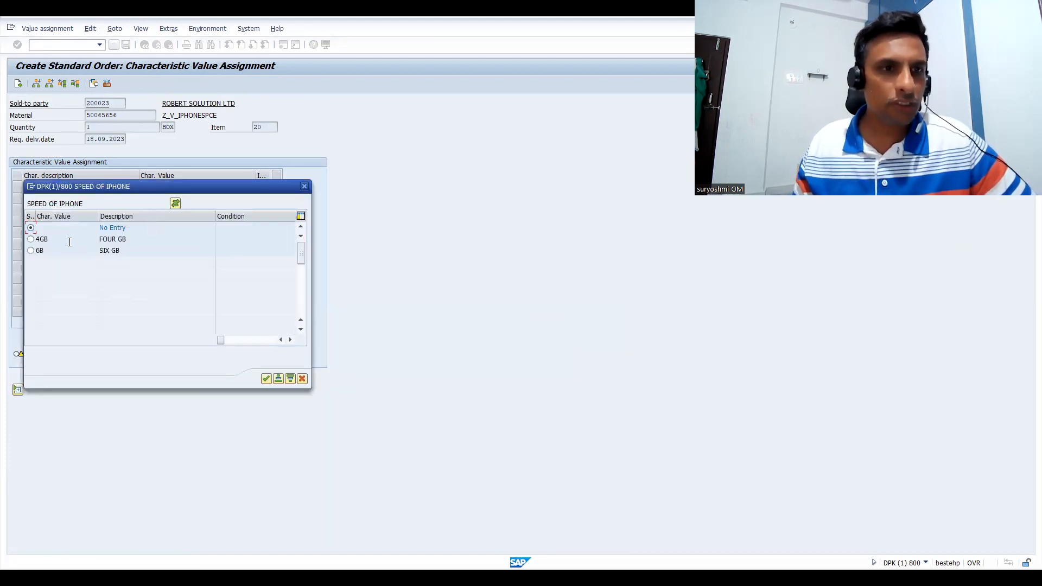
click(31, 250)
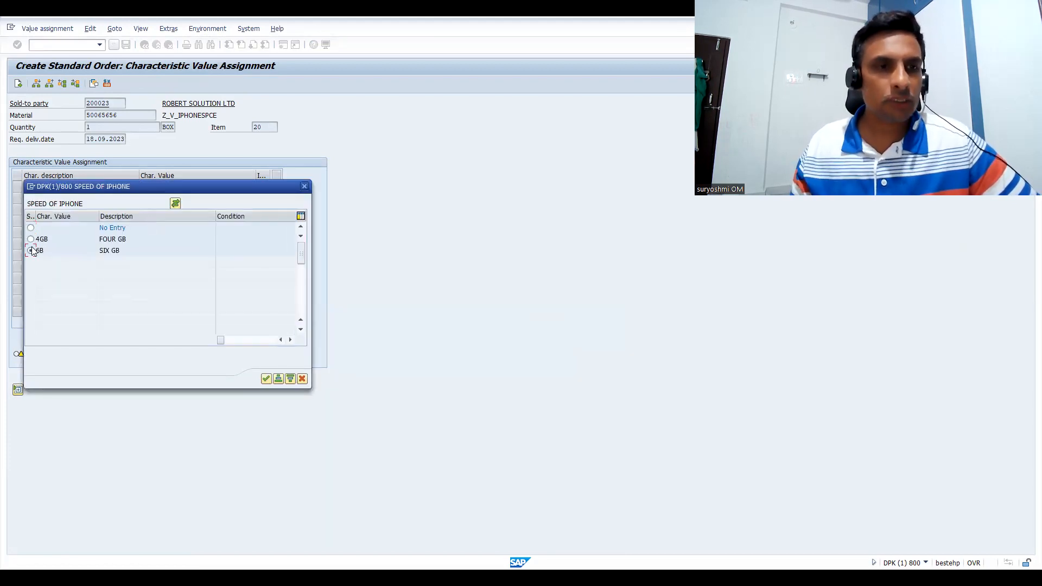
key(Return)
Assign both CHARGER CABLE and CHARGER PIN as box accessories for item 20 and return to the order overview
click(150, 234)
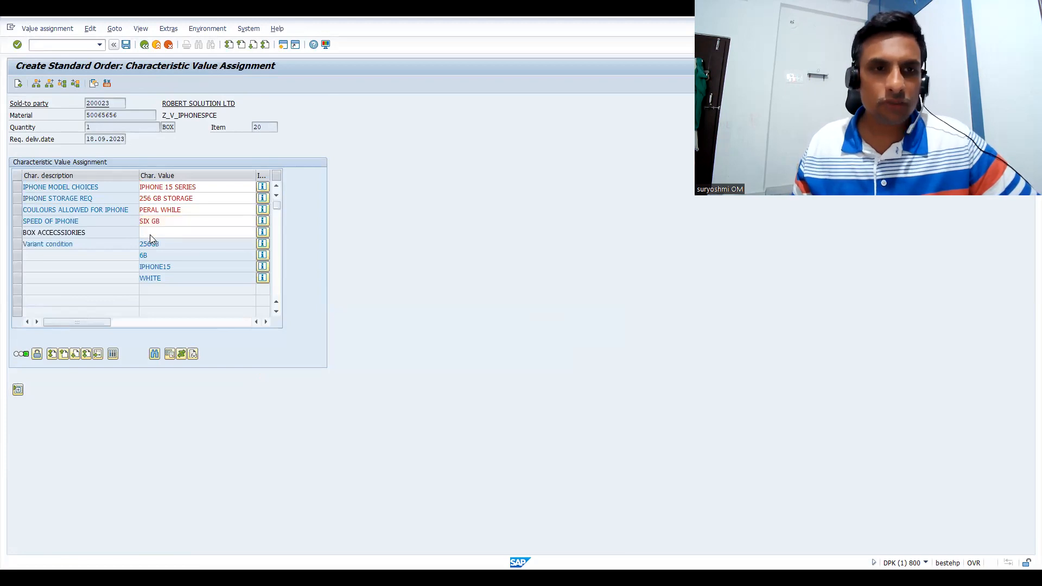
key(F4)
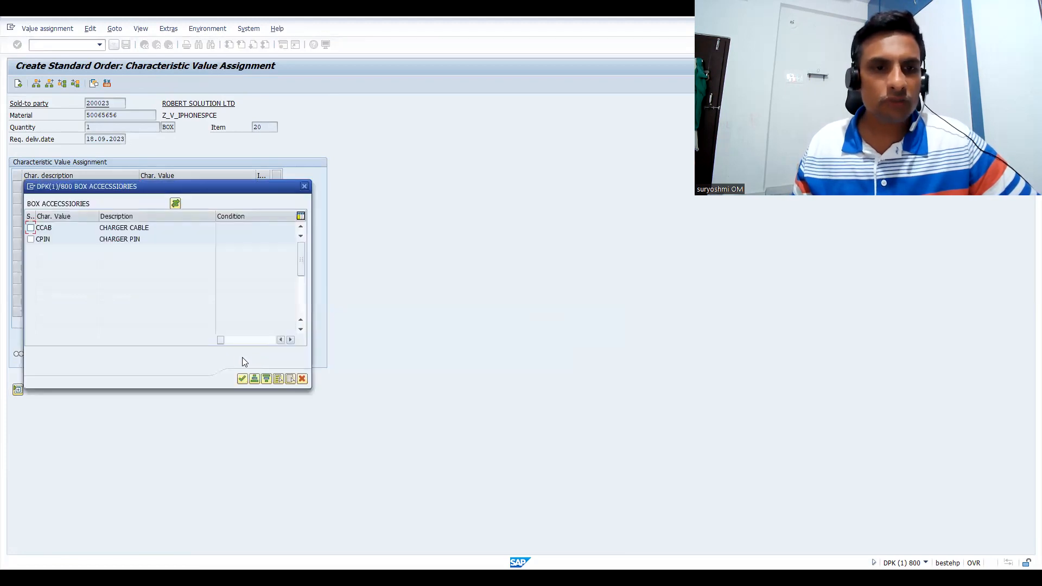
click(290, 379)
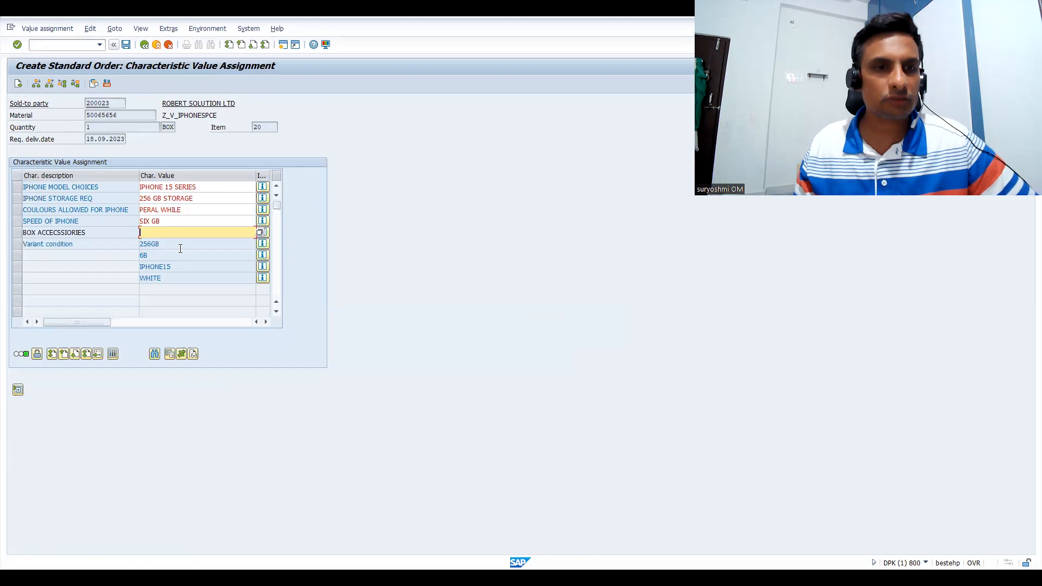
double_click(163, 233)
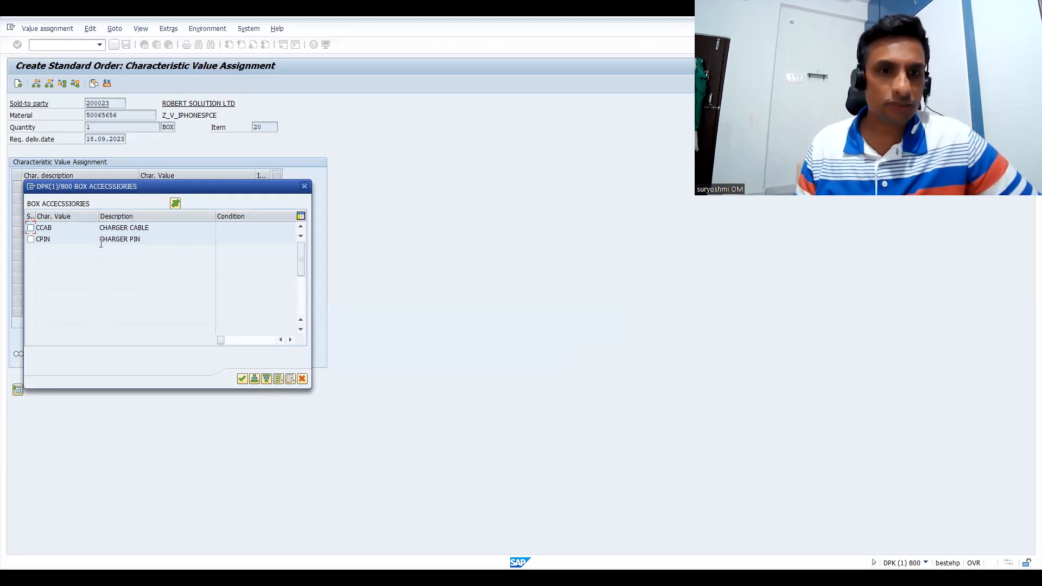
click(280, 378)
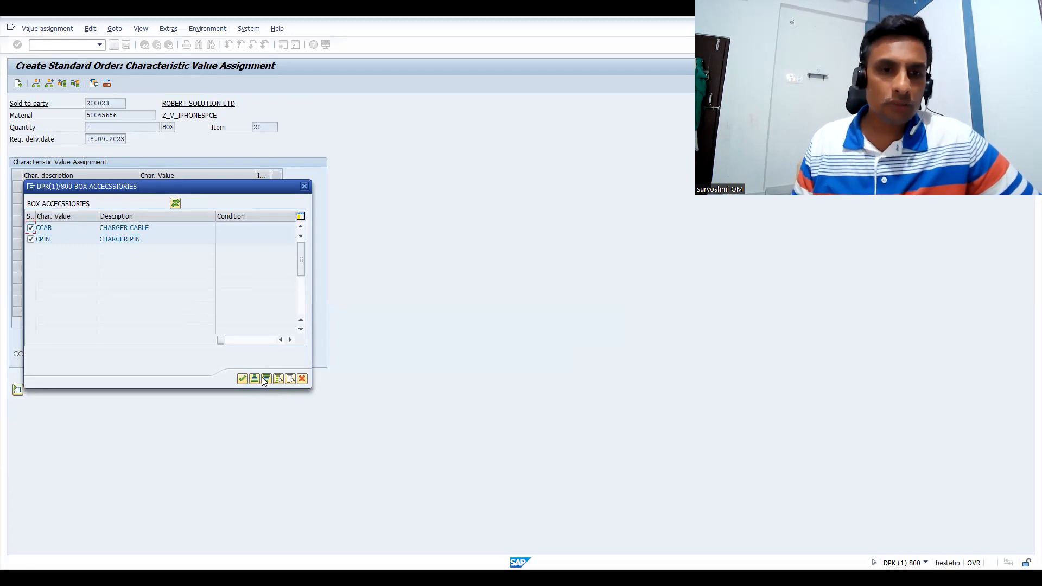
click(244, 379)
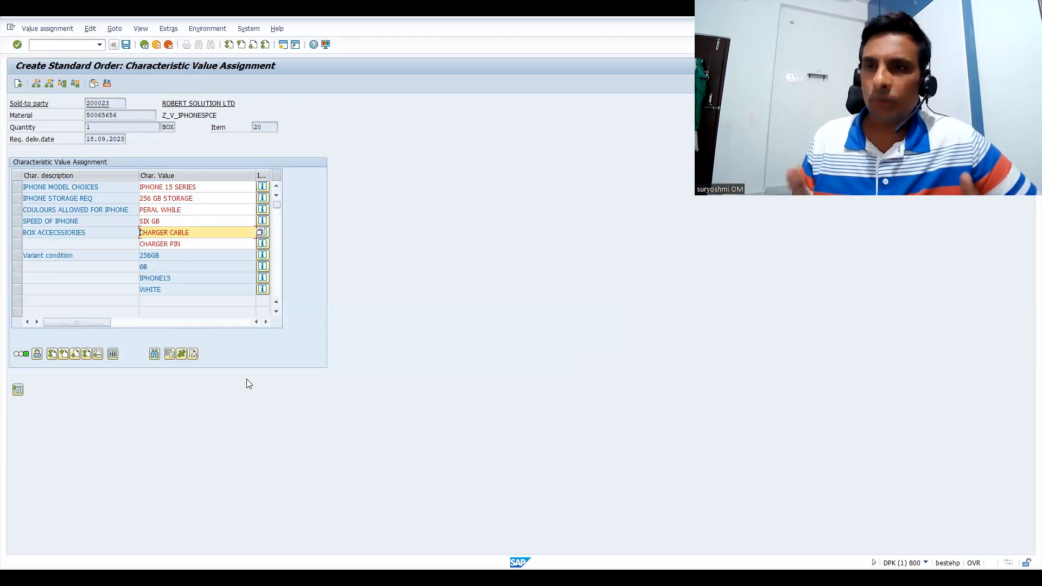
click(126, 47)
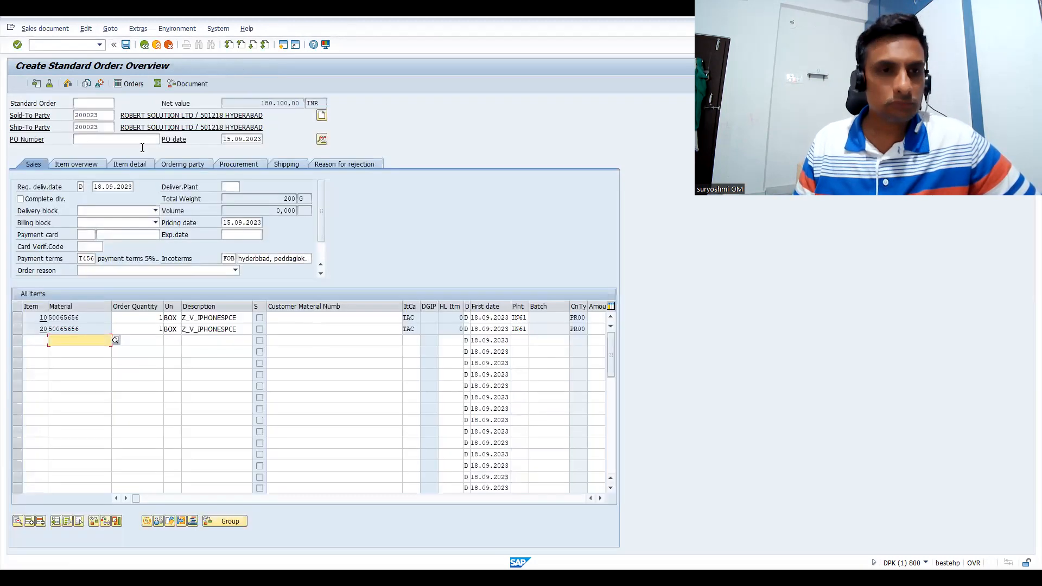
Examine the pricing conditions of item 10 and item 20, including their VA00 variant prices and net values
double_click(230, 317)
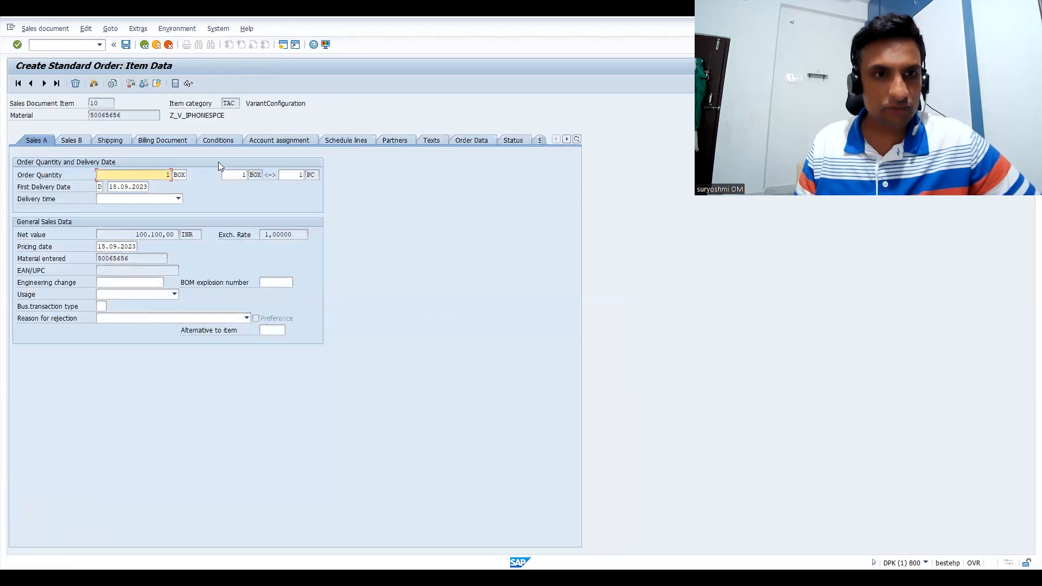
click(229, 139)
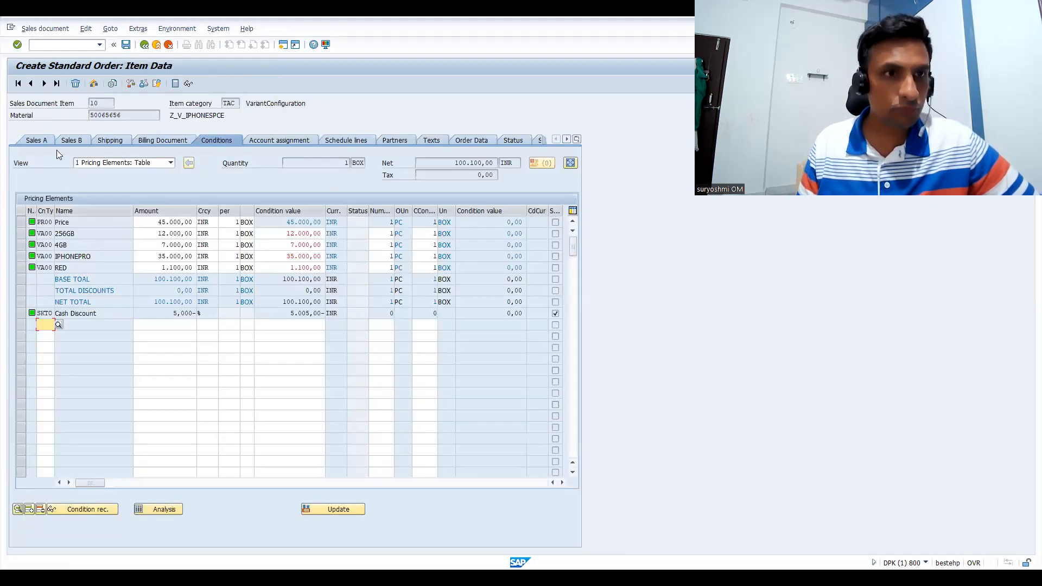
double_click(495, 165)
click(44, 83)
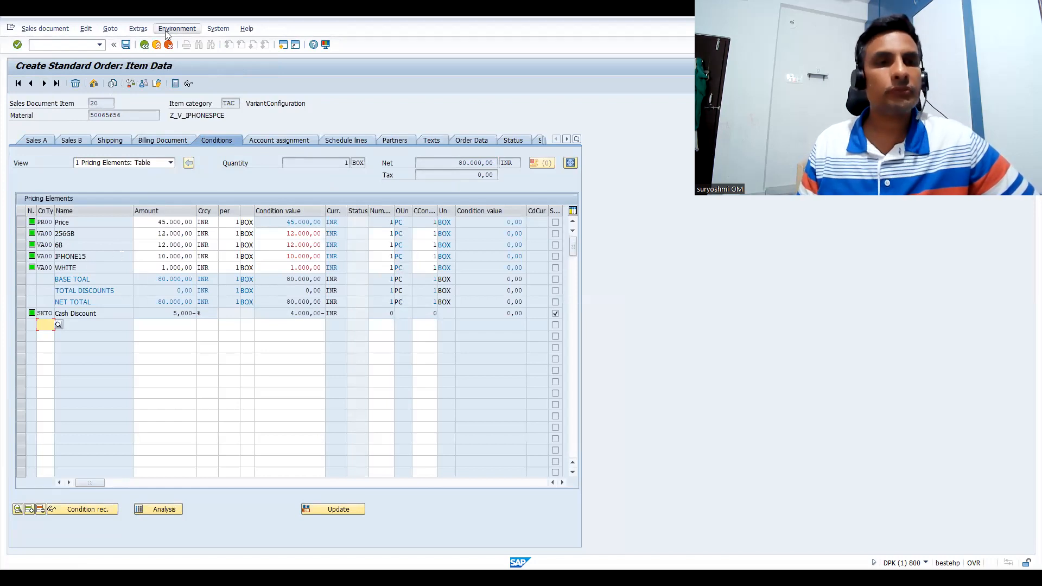
Save the standard order and try to create its outbound delivery in VL01N
click(124, 47)
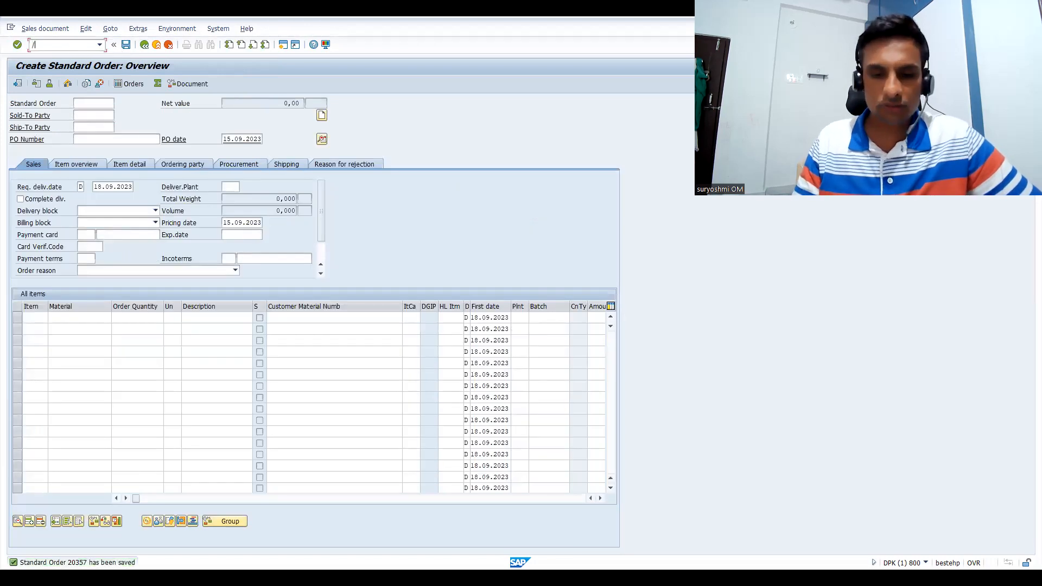
click(70, 48)
text(/NVL01N)
key(Return)
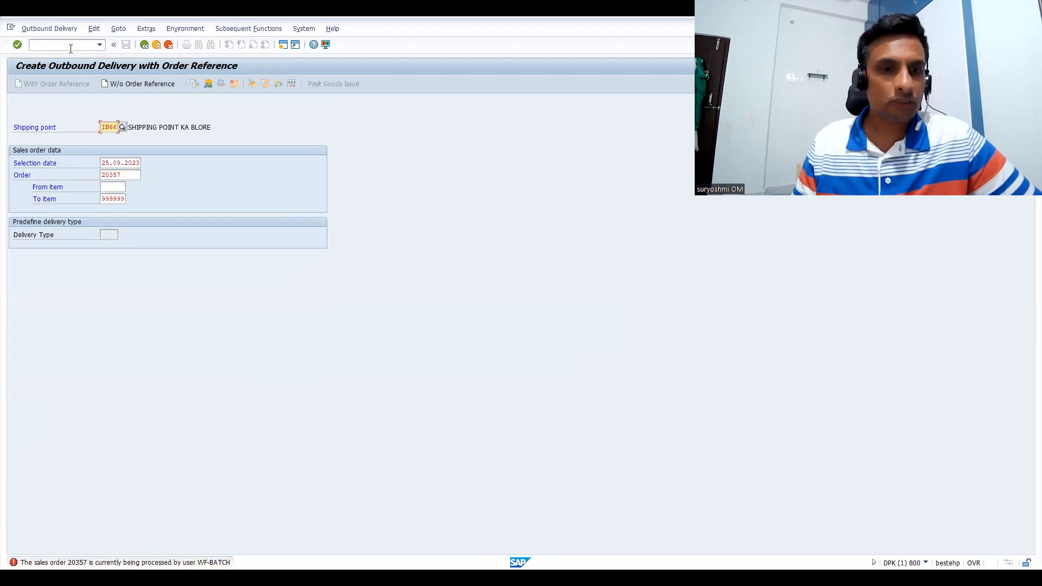
Restart VL01N and create the outbound delivery with reference to the saved sales order from shipping point IN66
click(57, 45)
text(/NVL01N)
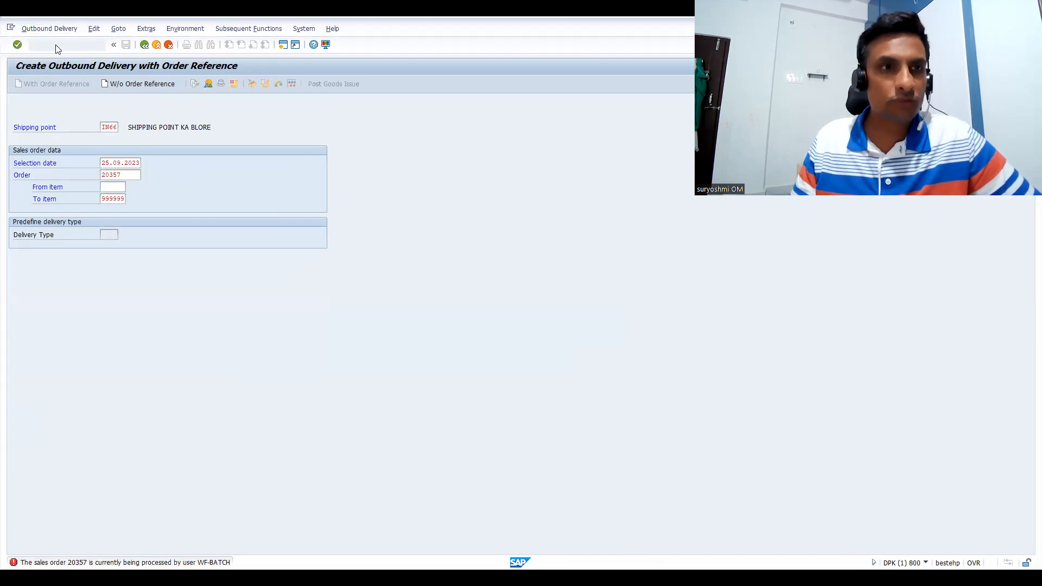
key(Return)
key(Return)
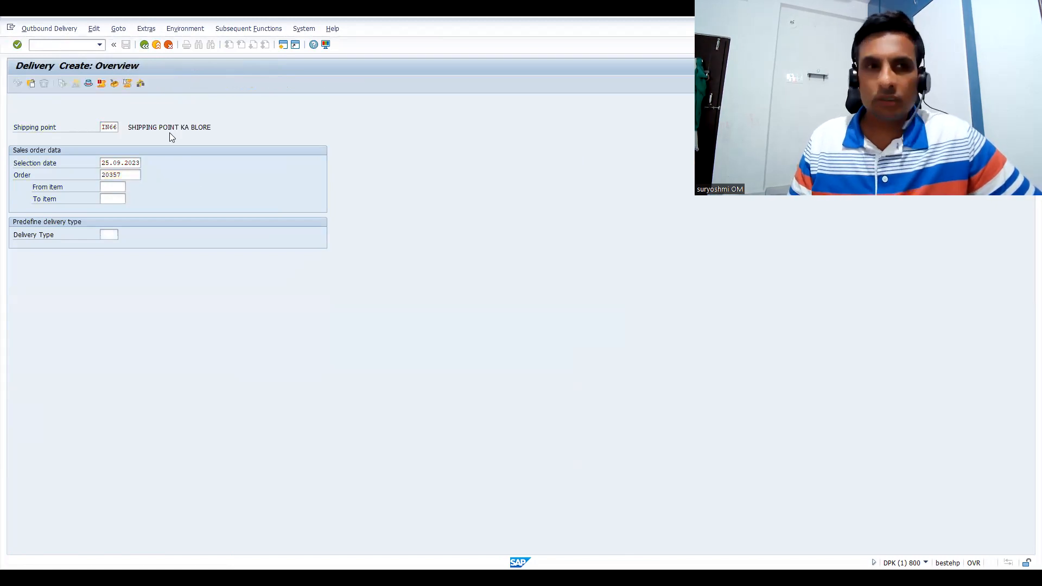
Set the storage location to SALE for items 10 and 20 of the outbound delivery
click(141, 222)
text(sale)
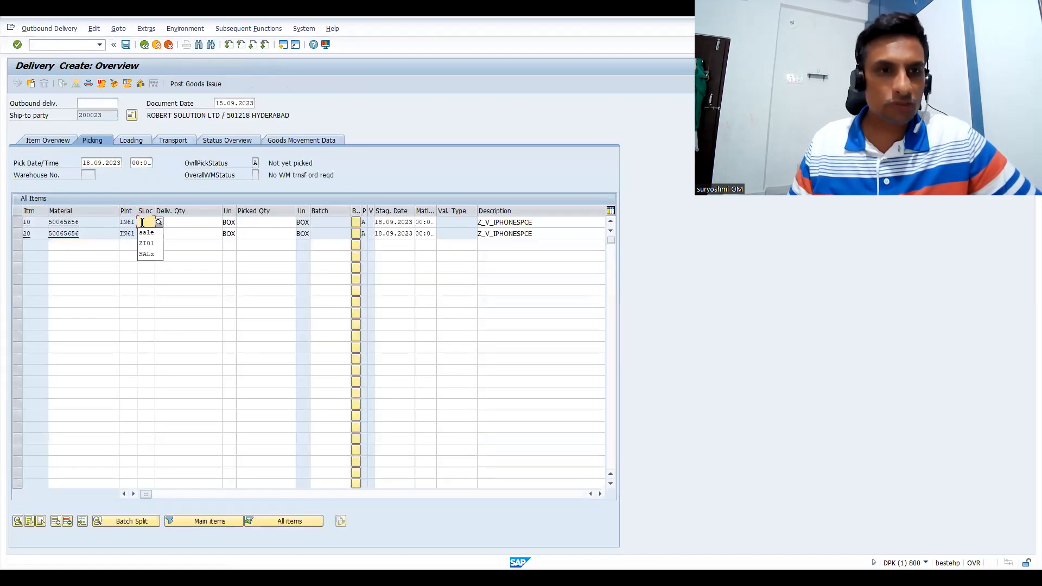
key(Down)
text(sale)
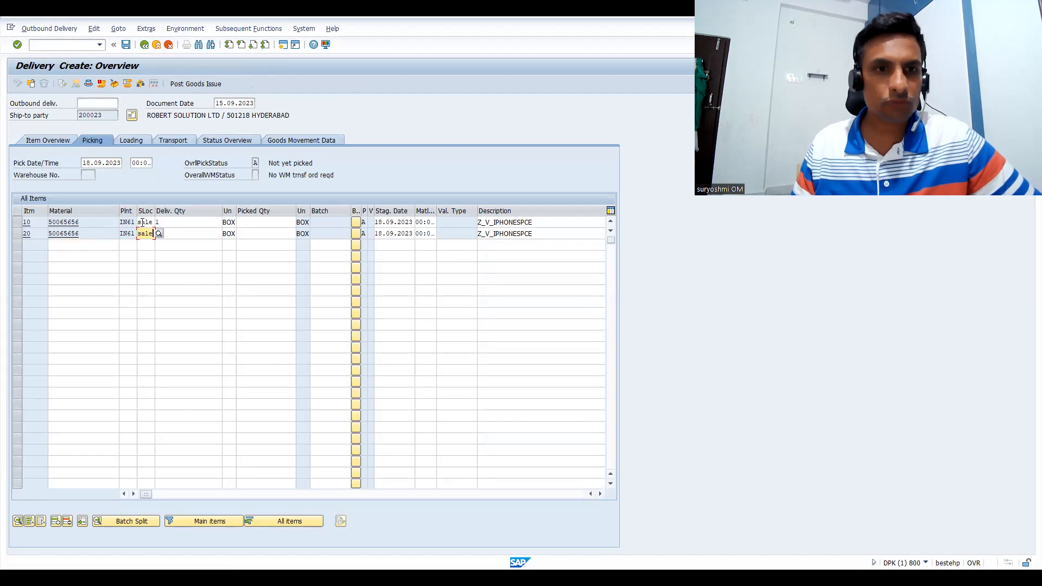
Enter a picked quantity of 1 for delivery items 10 and 20, and post the goods issue
click(247, 223)
text(1)
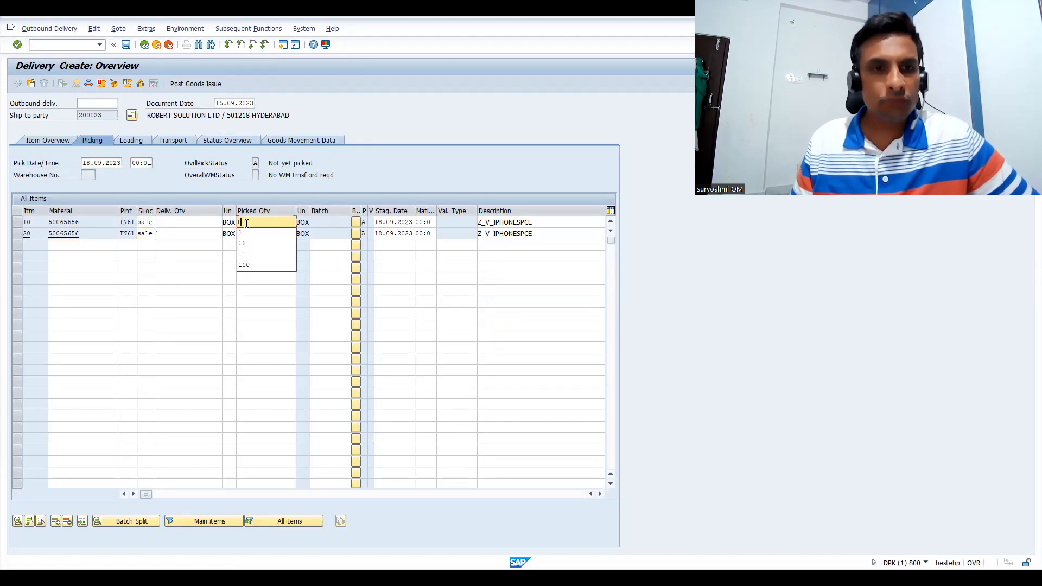
click(183, 241)
click(246, 235)
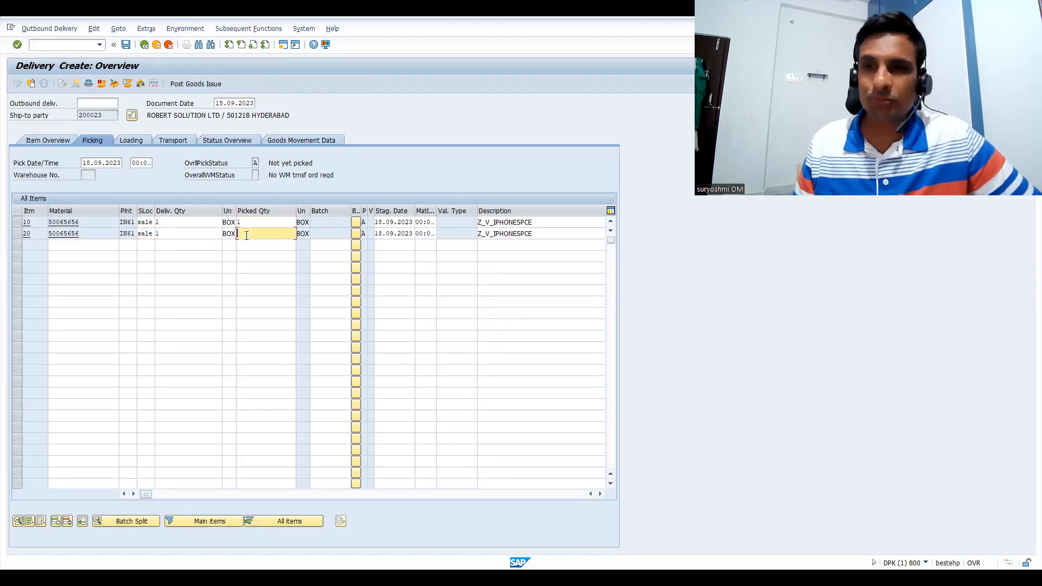
text(1)
key(Return)
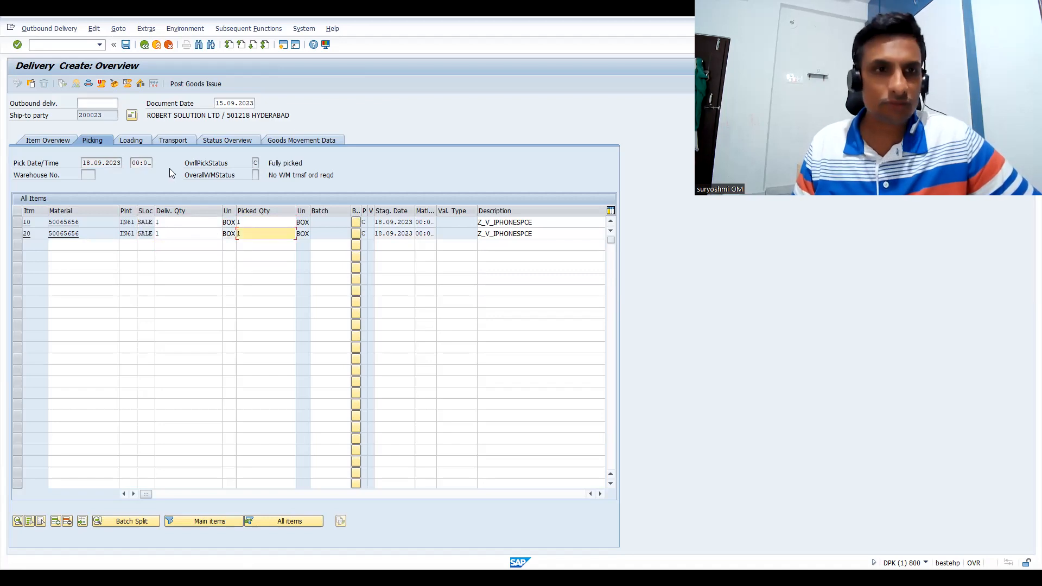
click(198, 85)
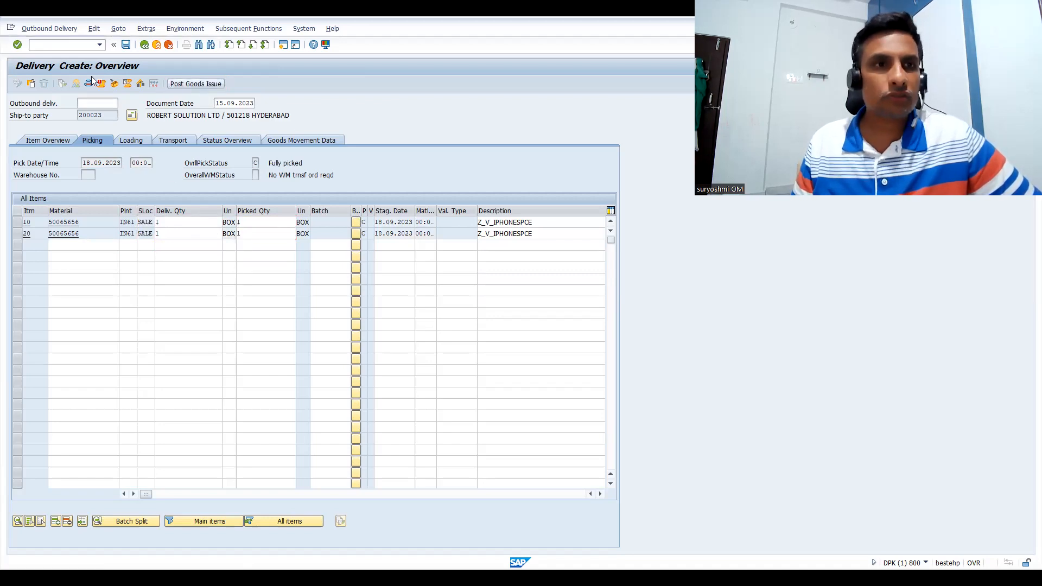
Start VF01 and create and save the billing document for the saved outbound delivery
click(59, 43)
text(/N)
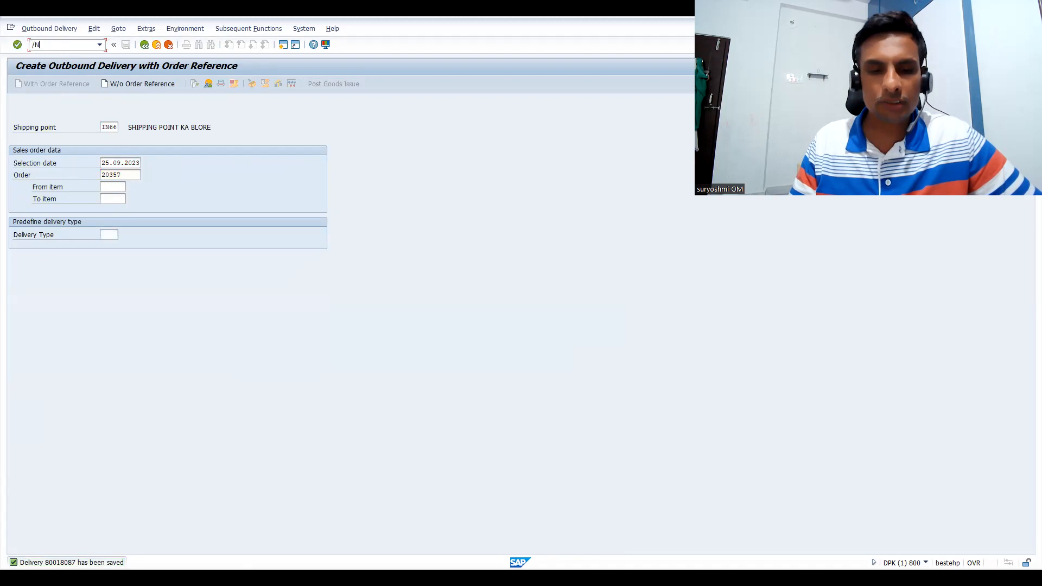
text(VF01)
key(Return)
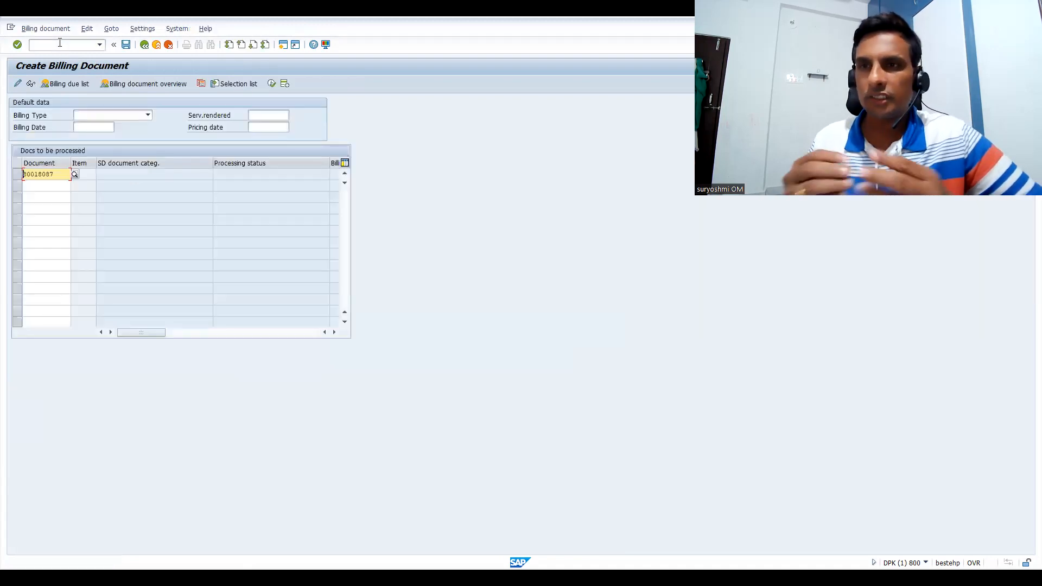
key(Return)
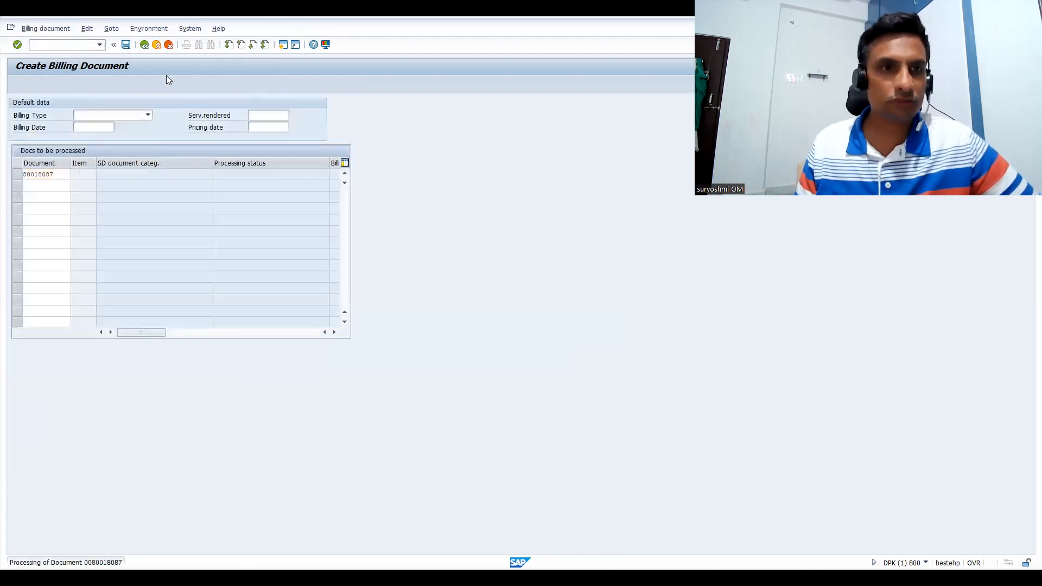
key(ctrl+s)
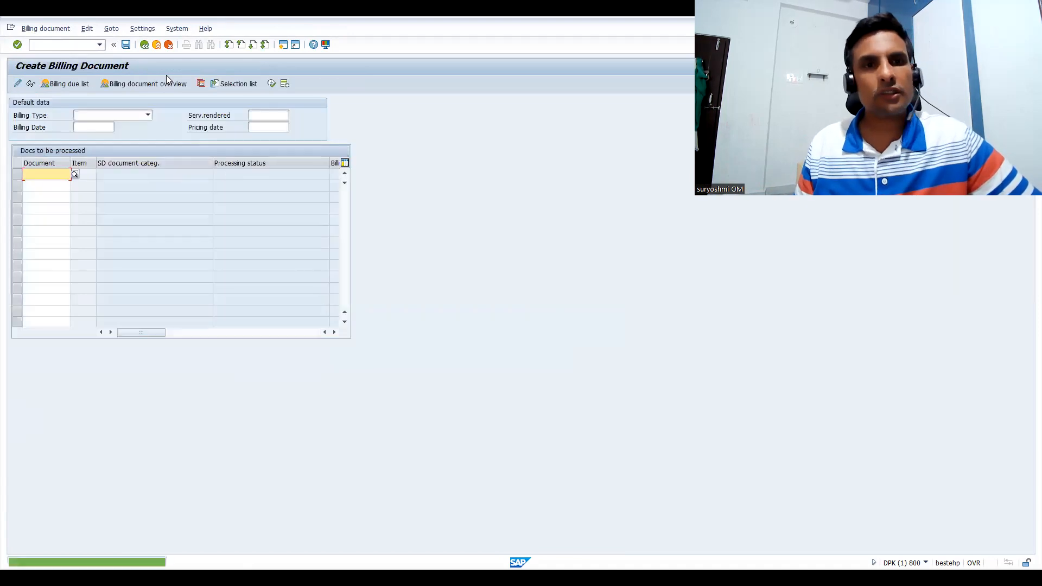
Start VF02 for the saved invoice, release it to accounting, and display its accounting document
click(55, 45)
text(/NVF02)
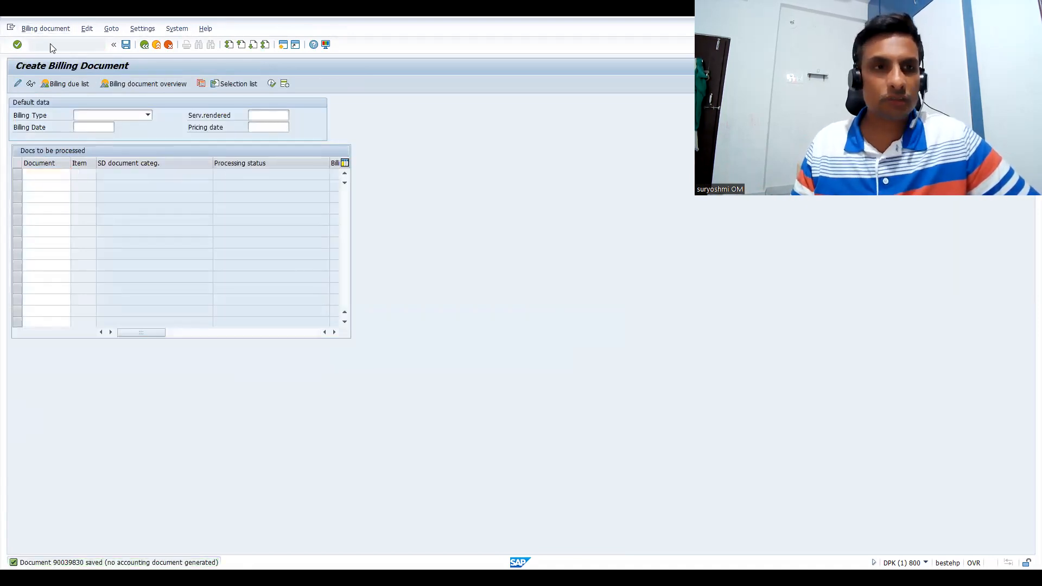
key(Return)
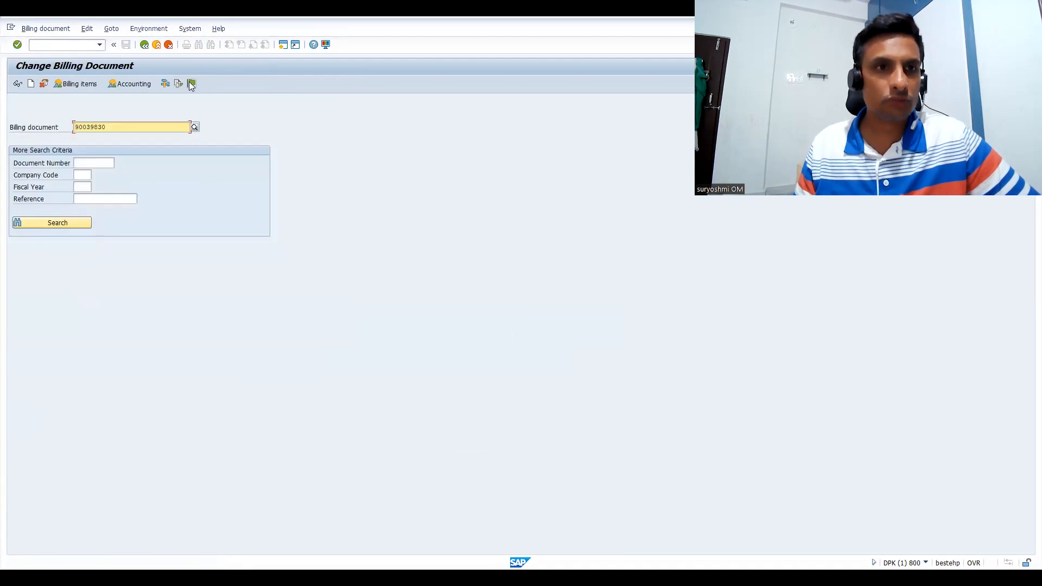
click(144, 84)
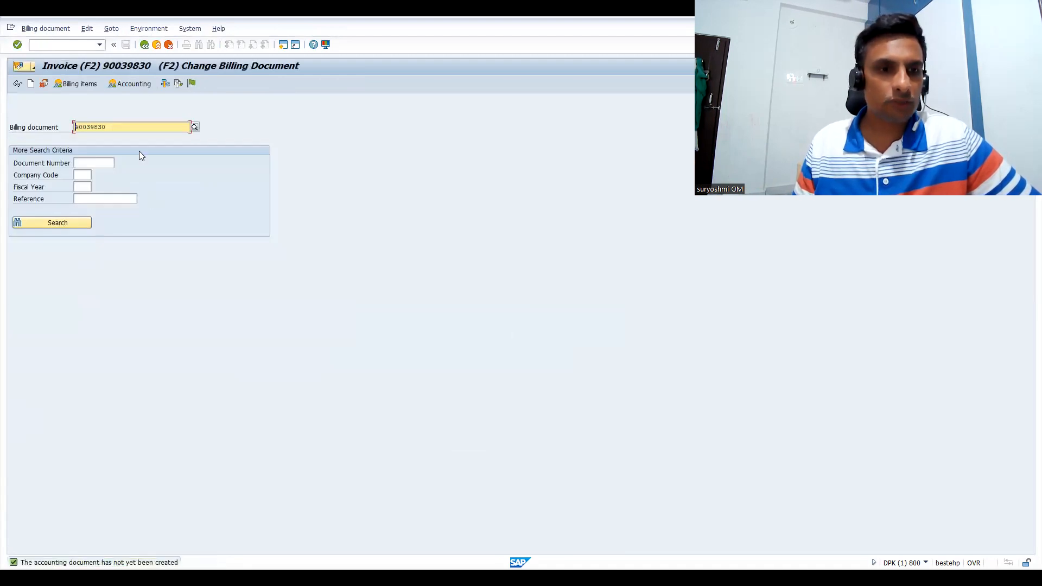
click(142, 86)
click(136, 86)
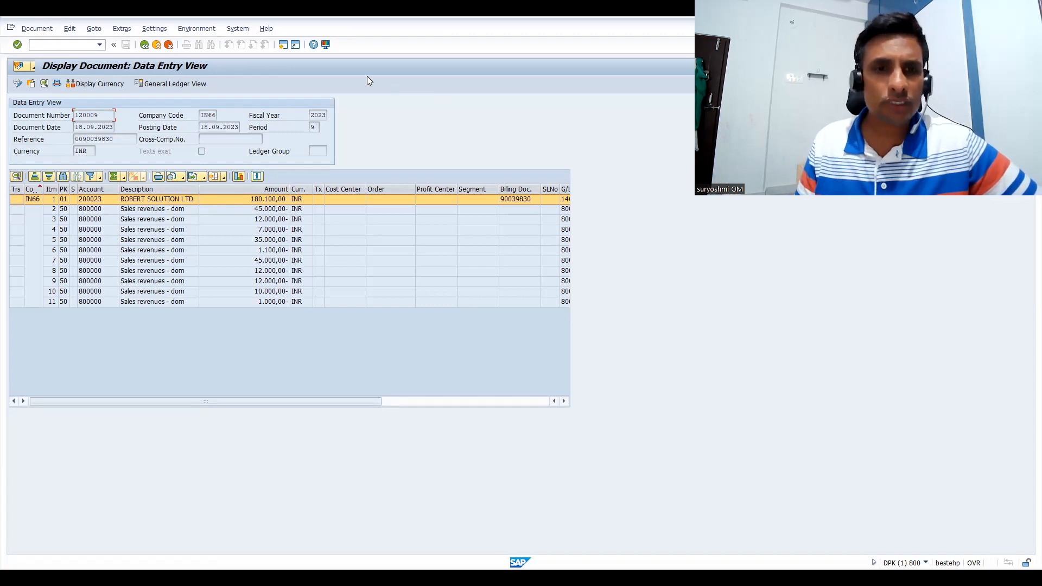
Switch to the presentation slideshow and go to the "TRUE ALWAYS" slide linking characteristic values to a dependency
key(alt+Tab)
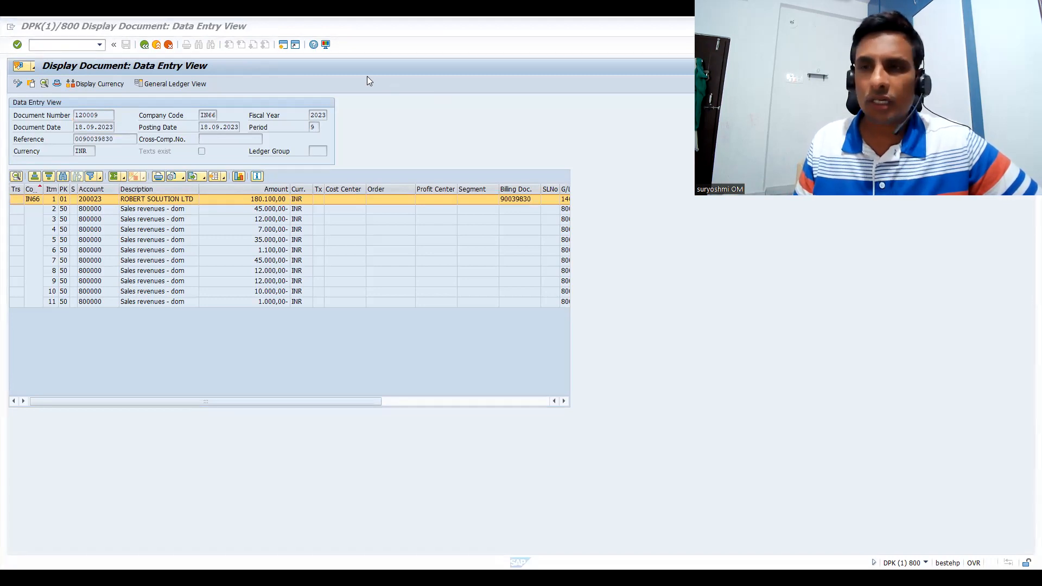
key(alt+Tab)
key(Right)
key(Left)
key(Left)
key(Left)
key(Left)
key(Left)
key(Left)
key(Left)
key(Left)
key(Left)
key(Left)
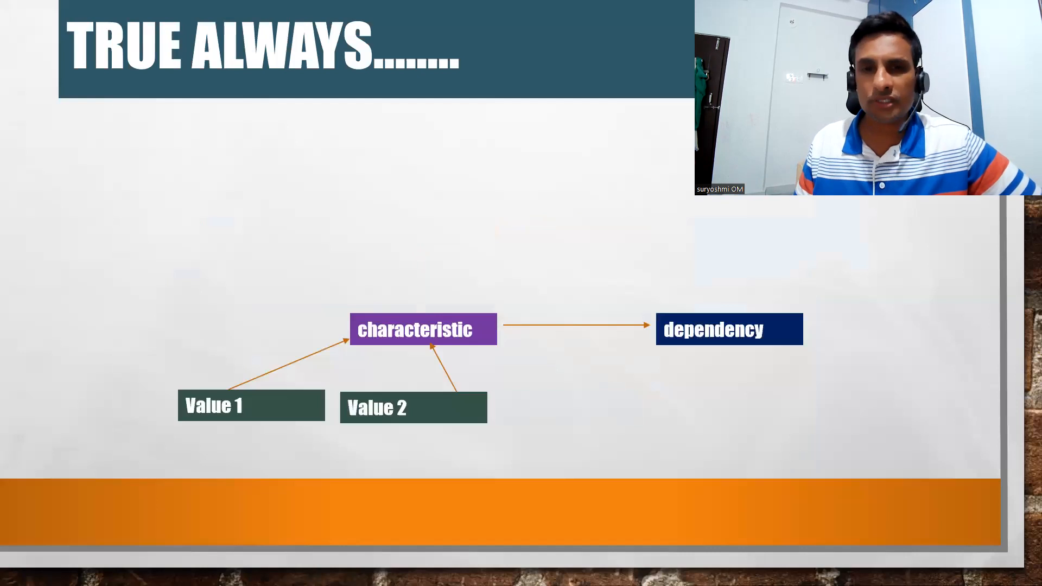